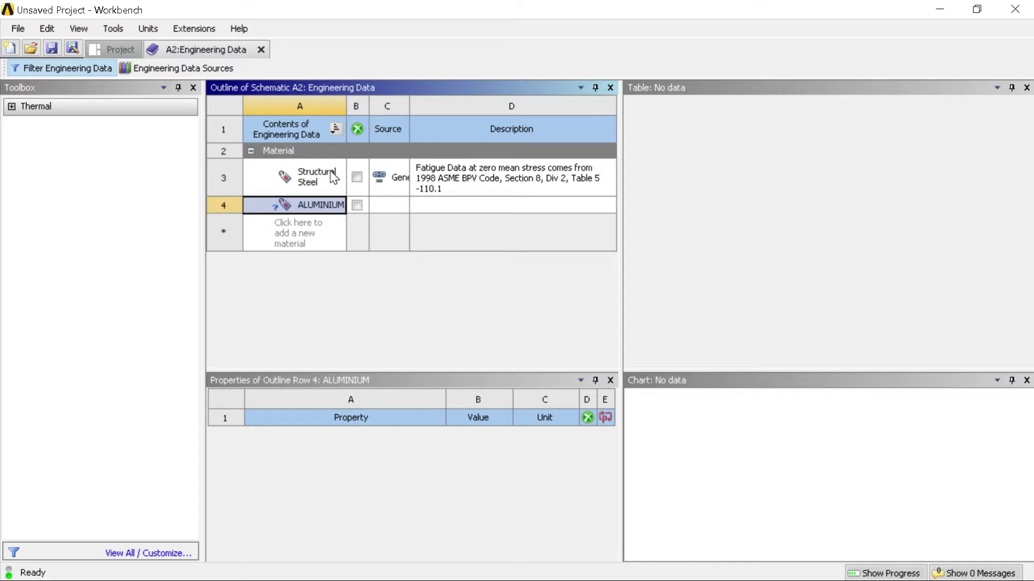
Add Isotropic Thermal Conductivity to the ALUMINIUM material and set its value to 255.
click(11, 106)
click(51, 123)
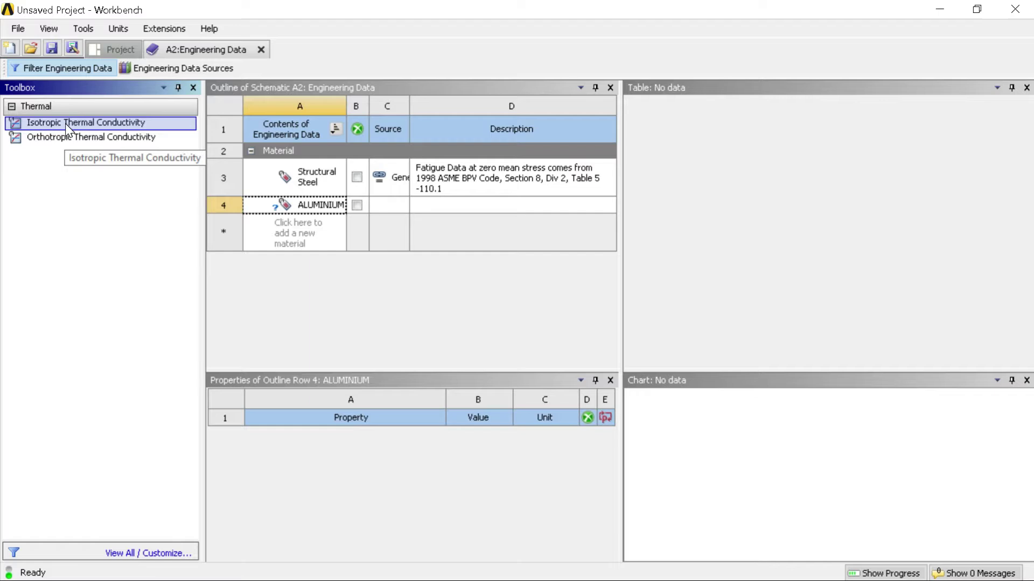
double_click(65, 124)
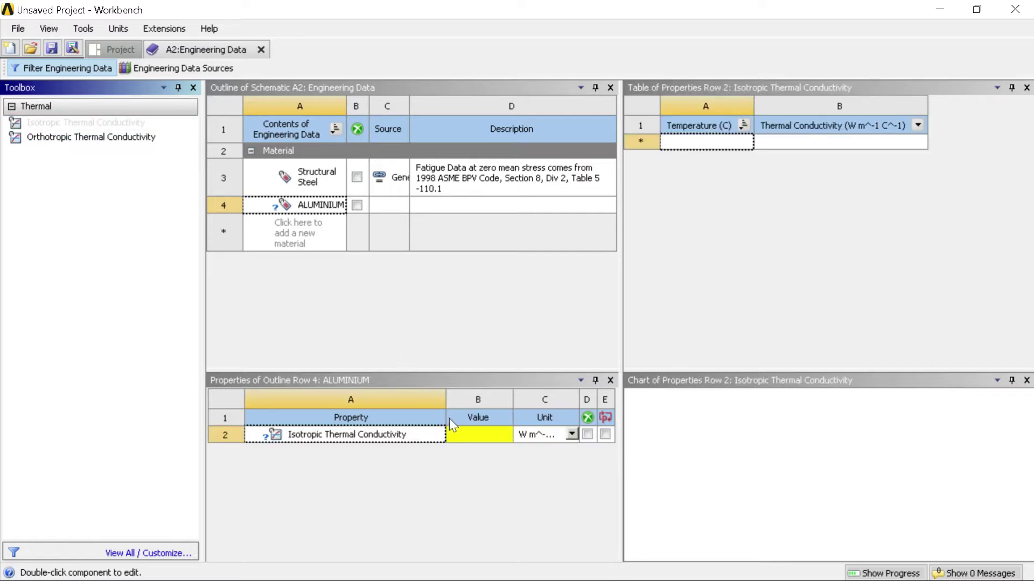
click(463, 436)
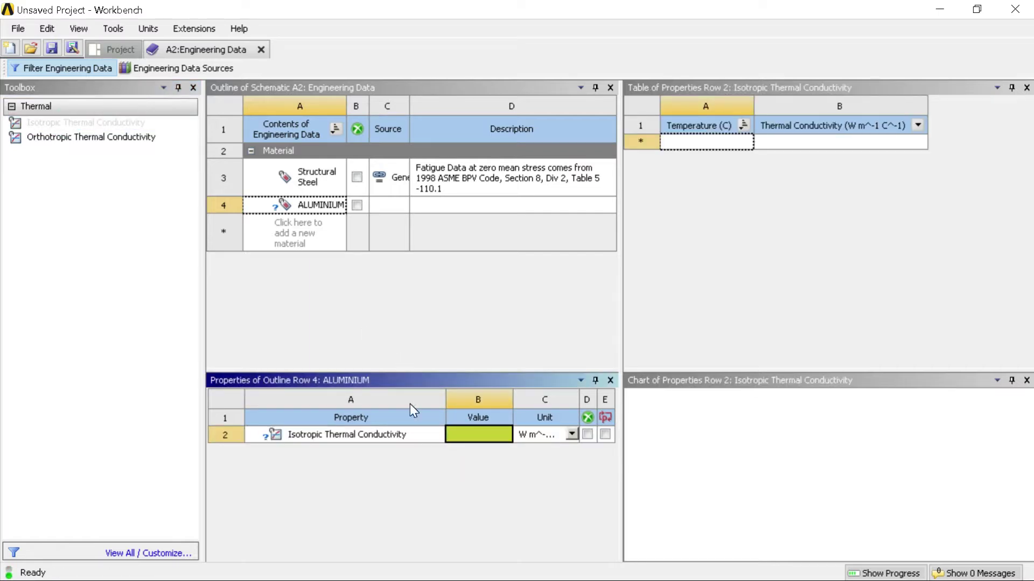
text(255)
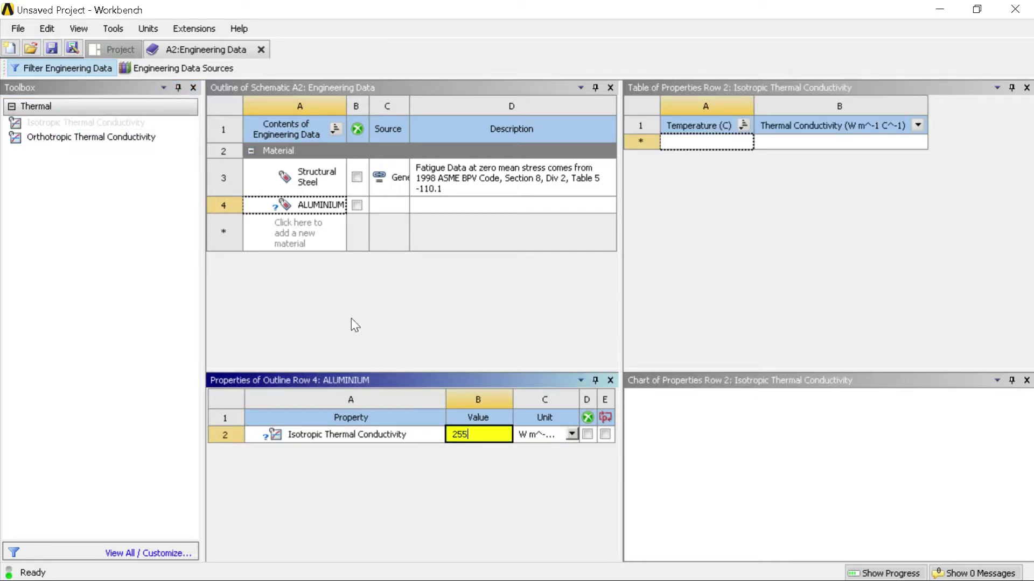
click(368, 314)
Return to the project schematic, open the Steady-State Thermal geometry in DesignModeler and set the length unit to Millimeter.
click(116, 47)
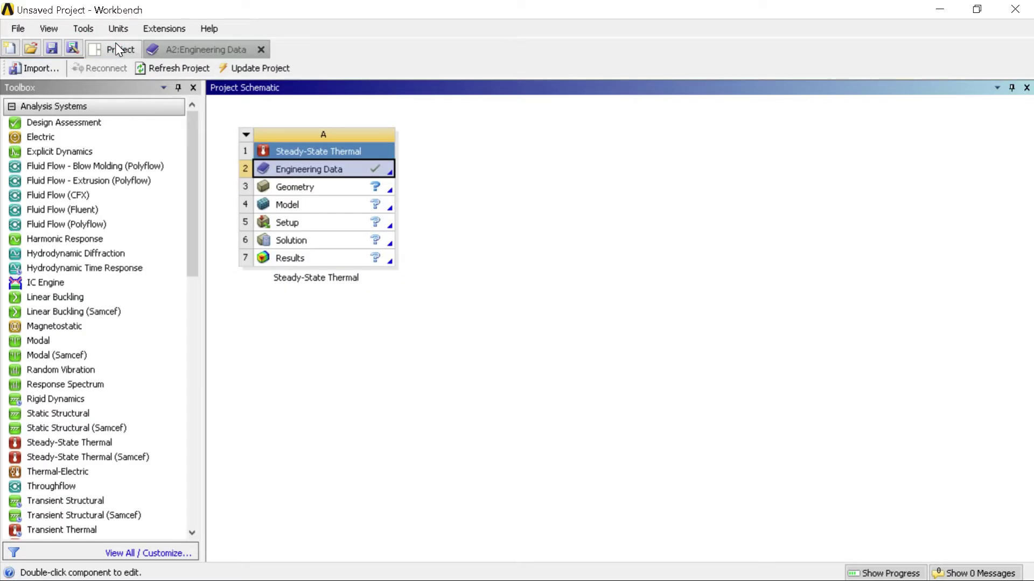
double_click(308, 186)
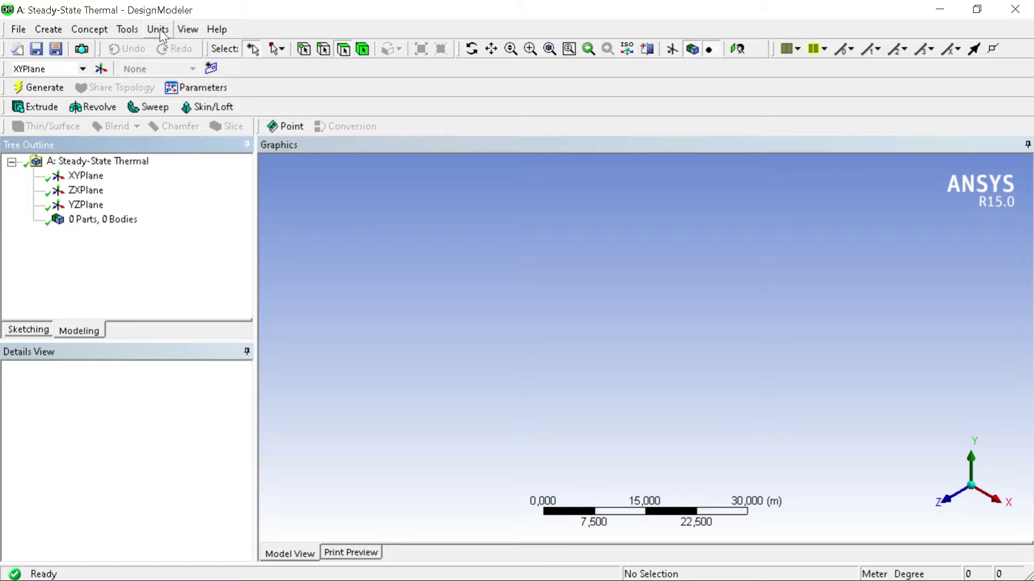
click(159, 29)
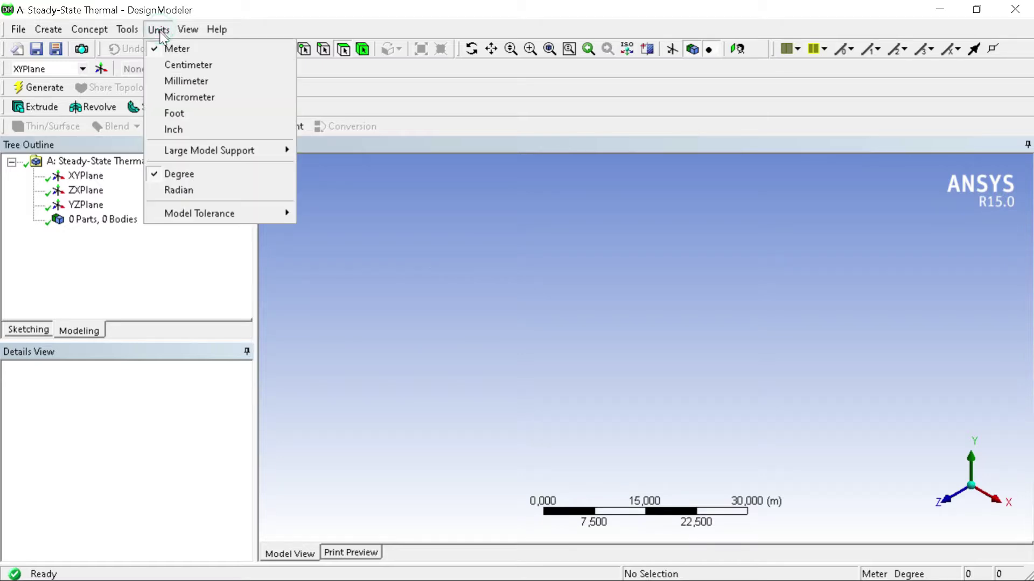
click(183, 82)
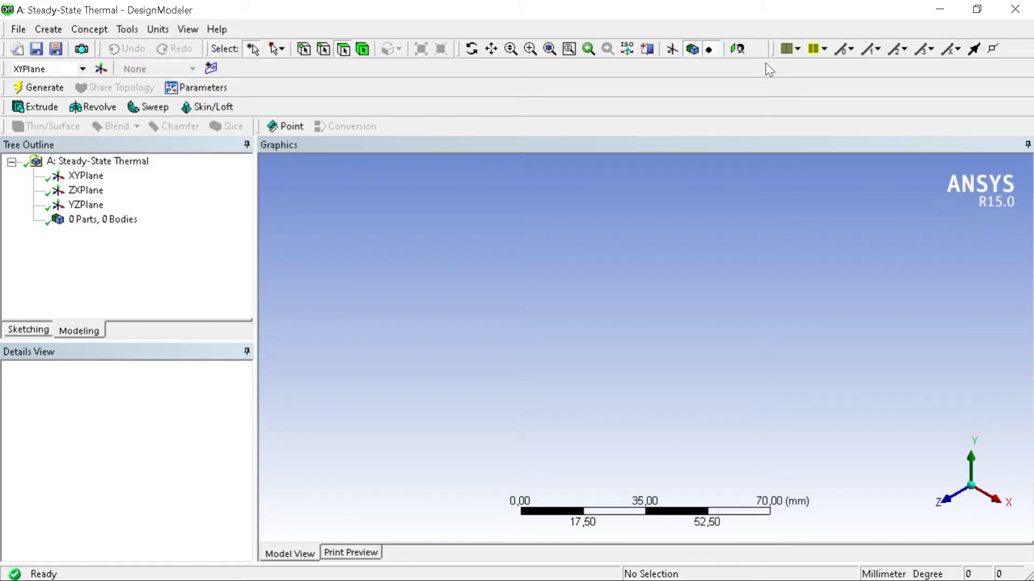
Sketch a closed comb-shaped polyline with six upright fins on the XYPlane, its base about 72 mm long on the X axis.
click(737, 48)
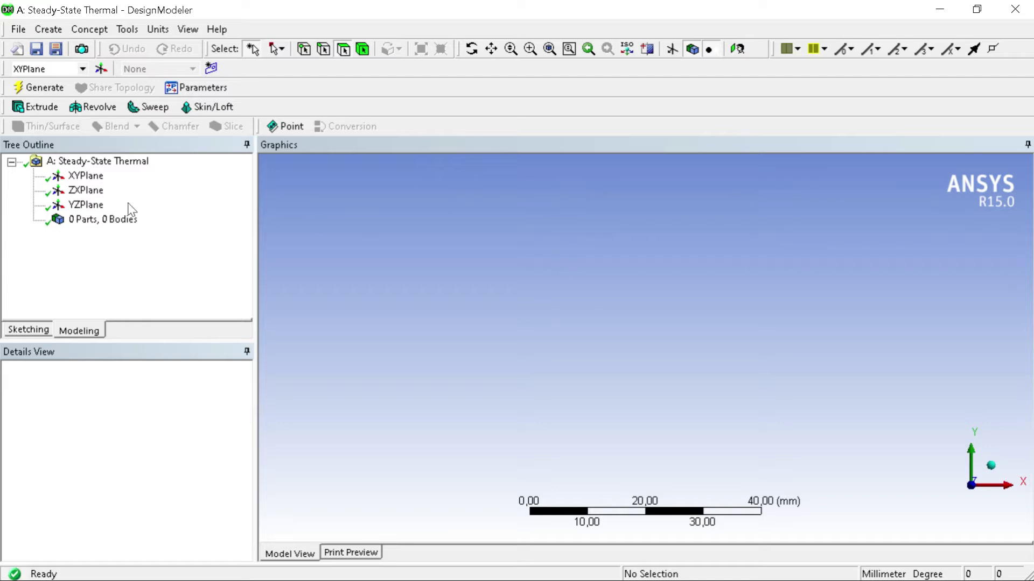
click(80, 175)
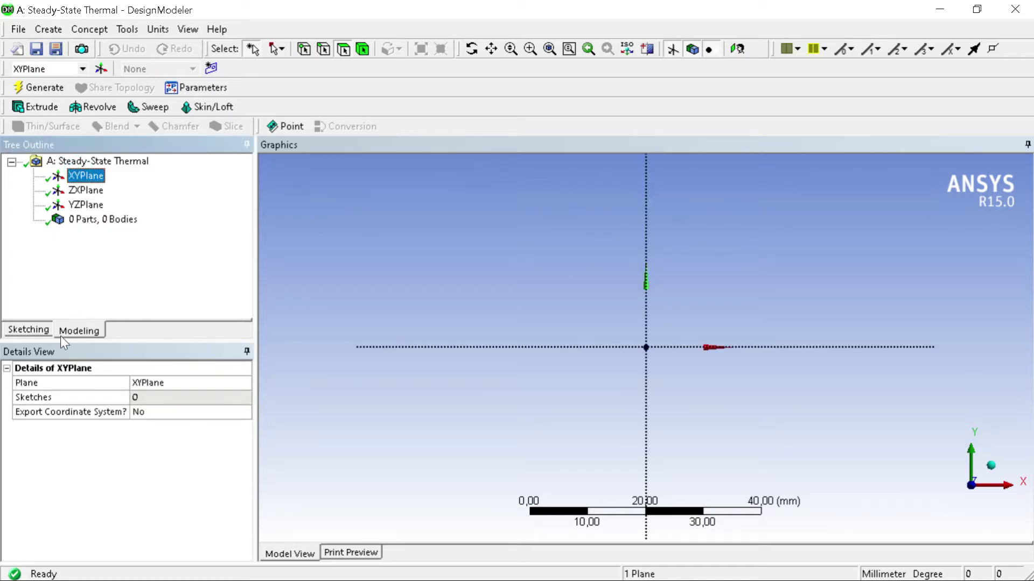
click(28, 329)
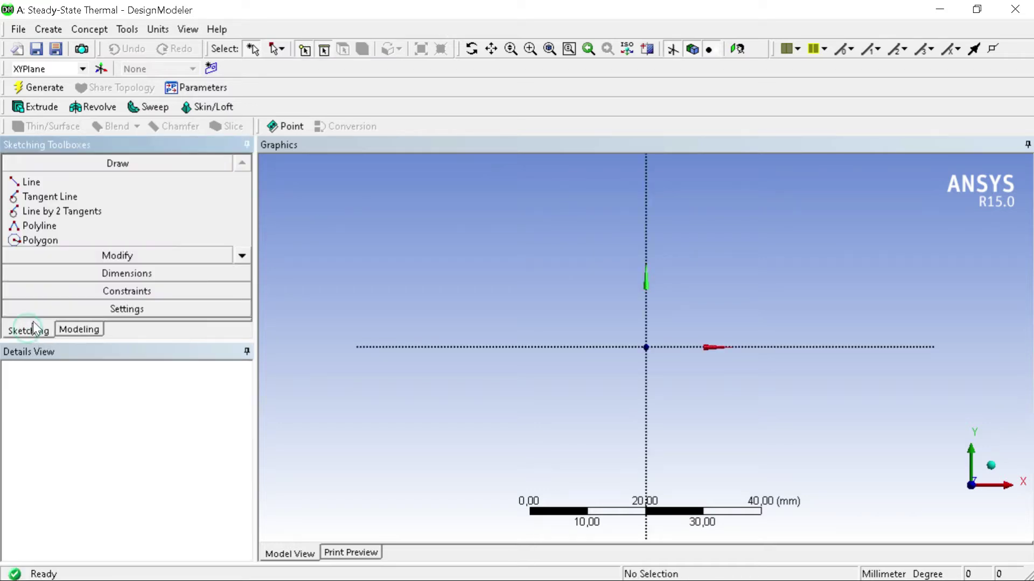
click(83, 229)
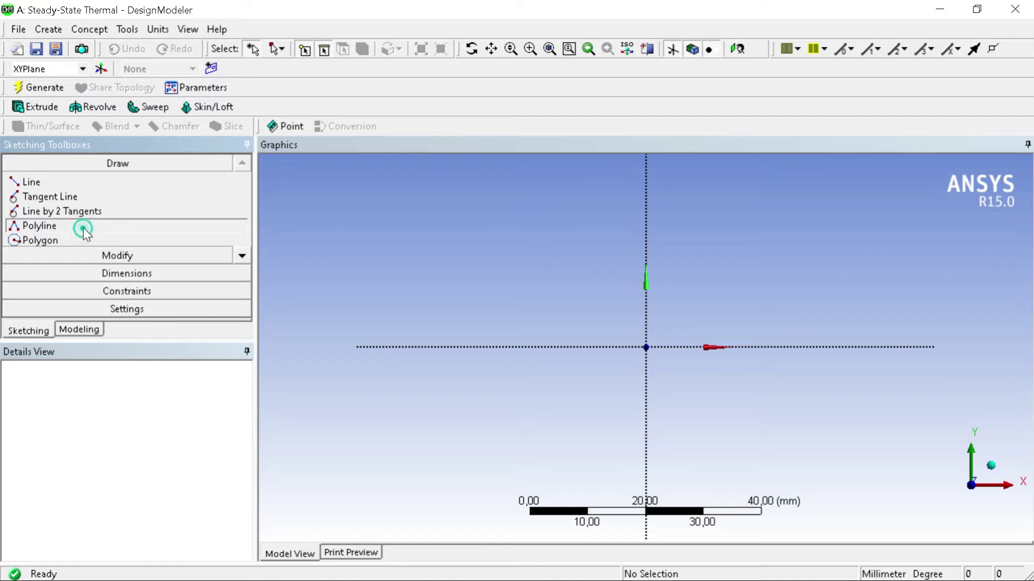
click(431, 346)
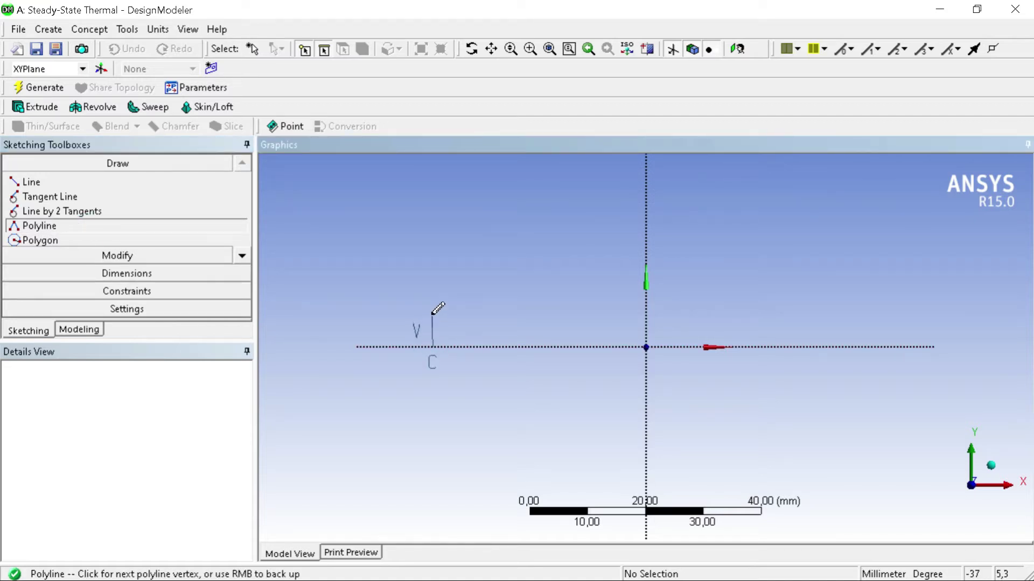
click(432, 315)
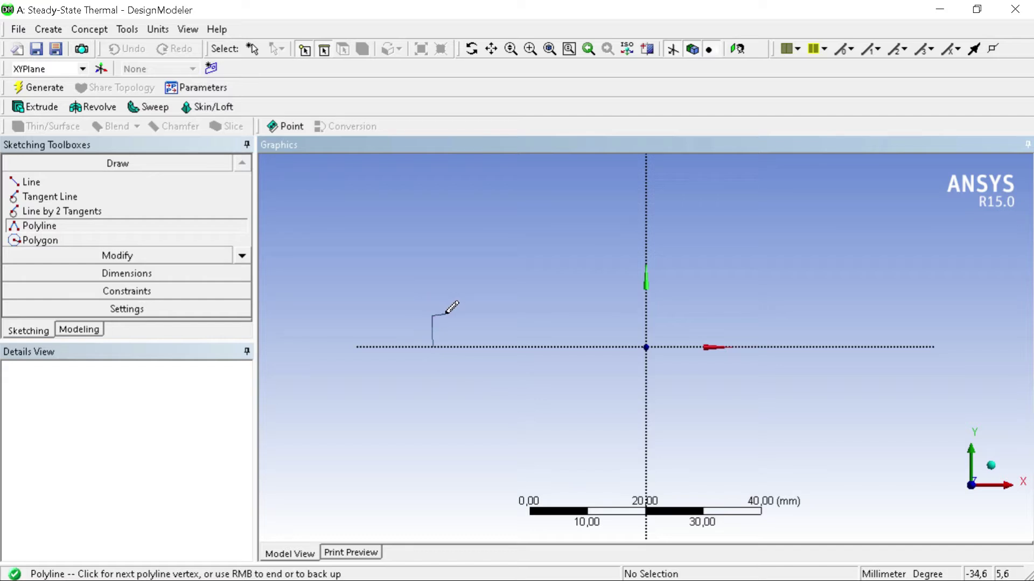
click(446, 317)
click(449, 267)
click(474, 268)
click(470, 324)
click(504, 323)
click(502, 265)
click(533, 266)
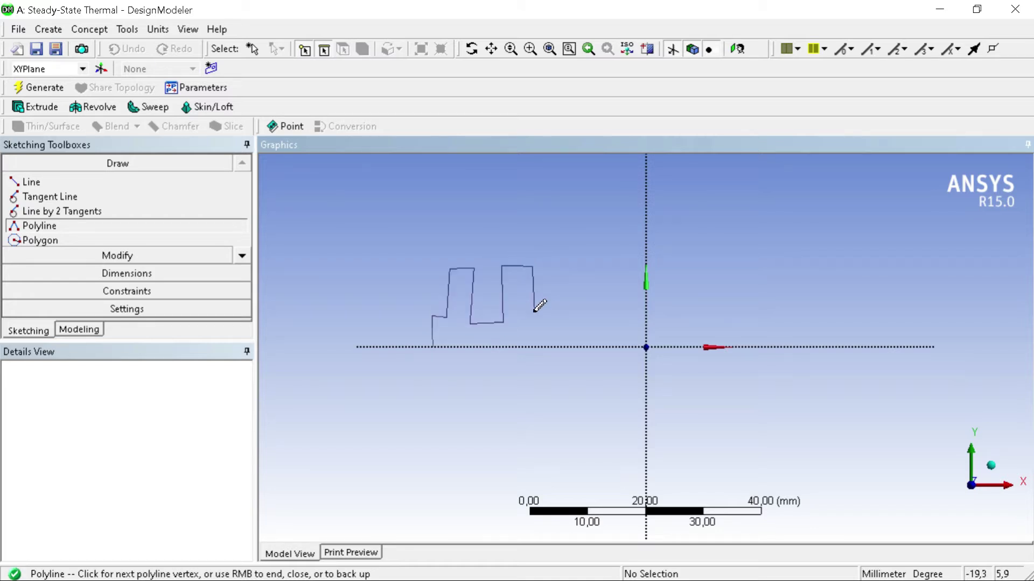
click(536, 318)
click(567, 318)
click(563, 269)
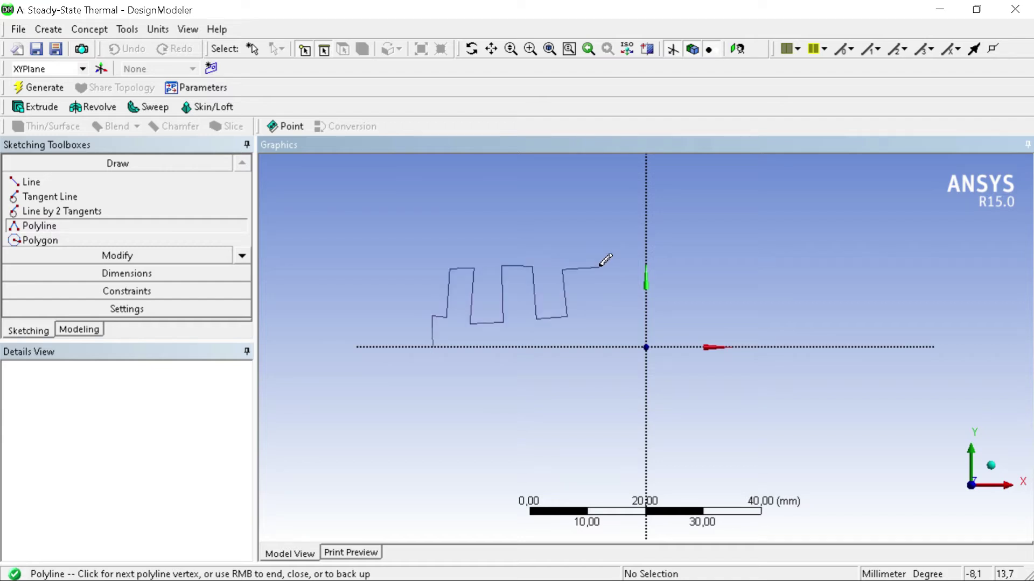
click(600, 267)
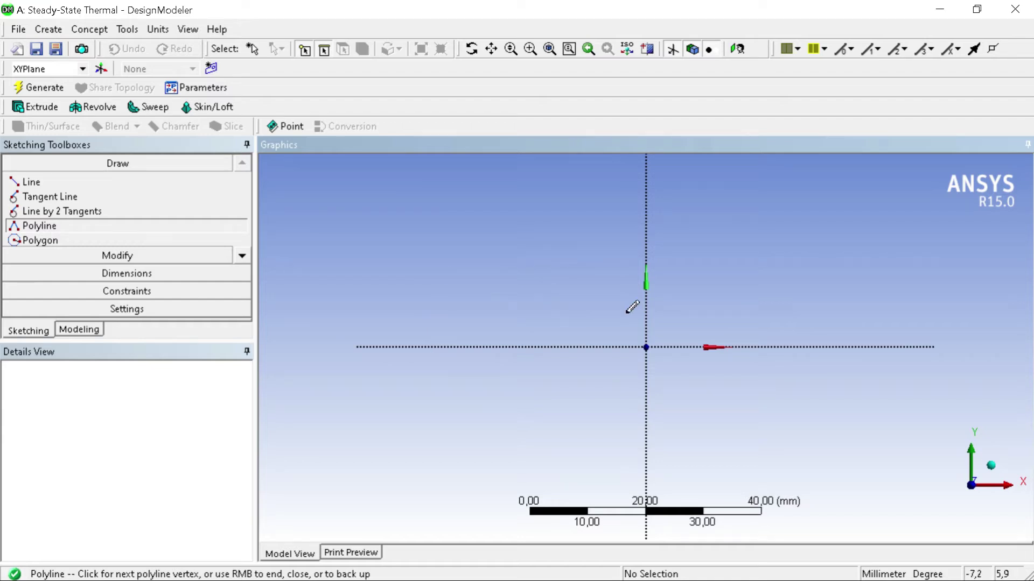
click(656, 310)
click(660, 258)
click(693, 257)
click(699, 307)
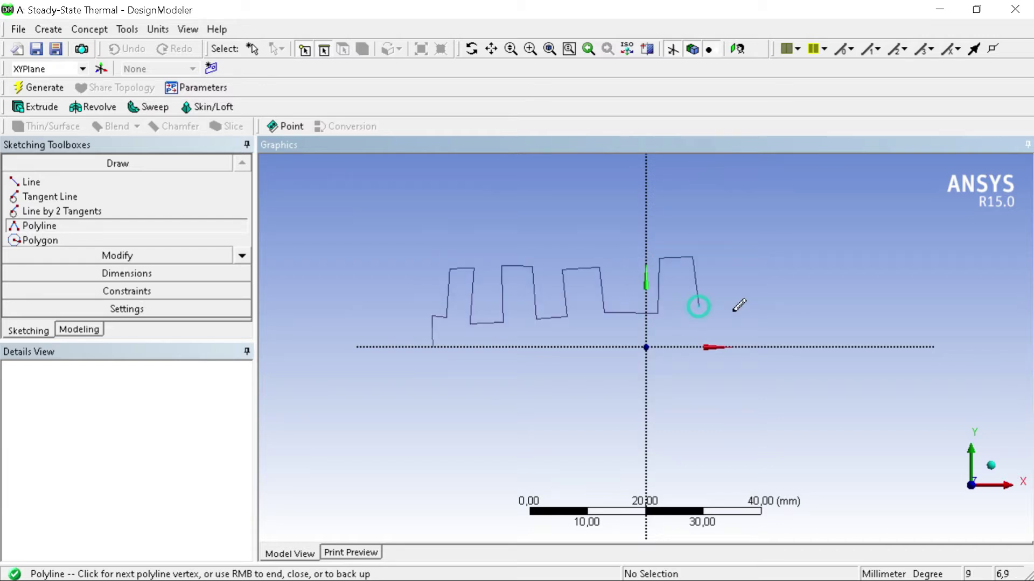
click(737, 305)
click(729, 253)
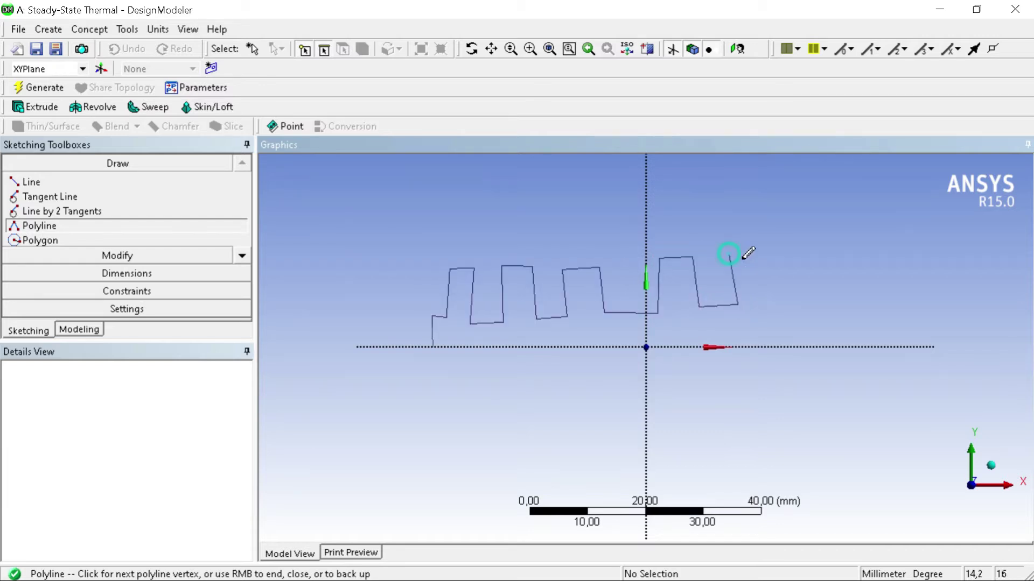
click(764, 252)
click(769, 296)
click(797, 296)
click(792, 253)
click(821, 250)
click(828, 290)
click(850, 291)
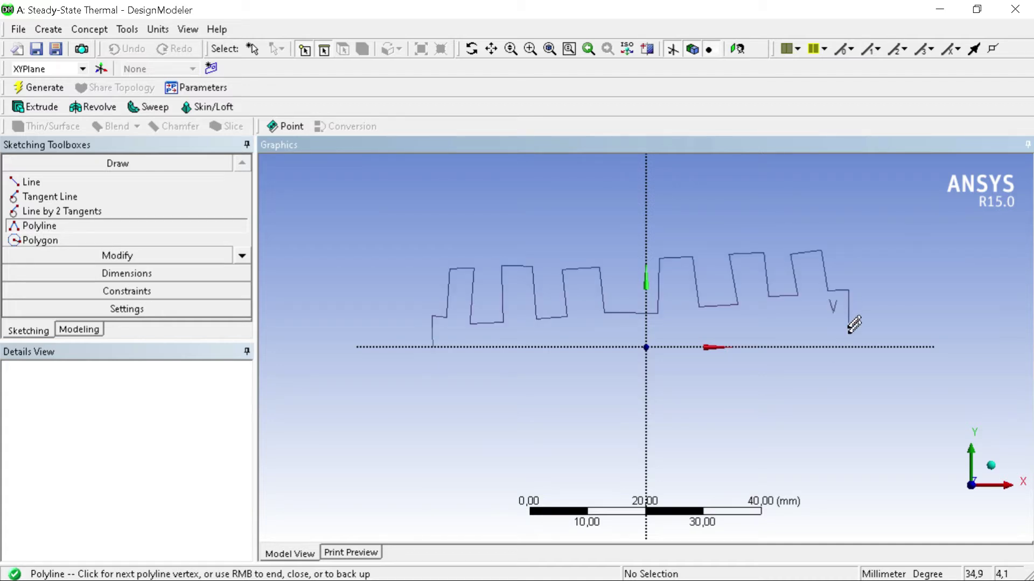
click(852, 347)
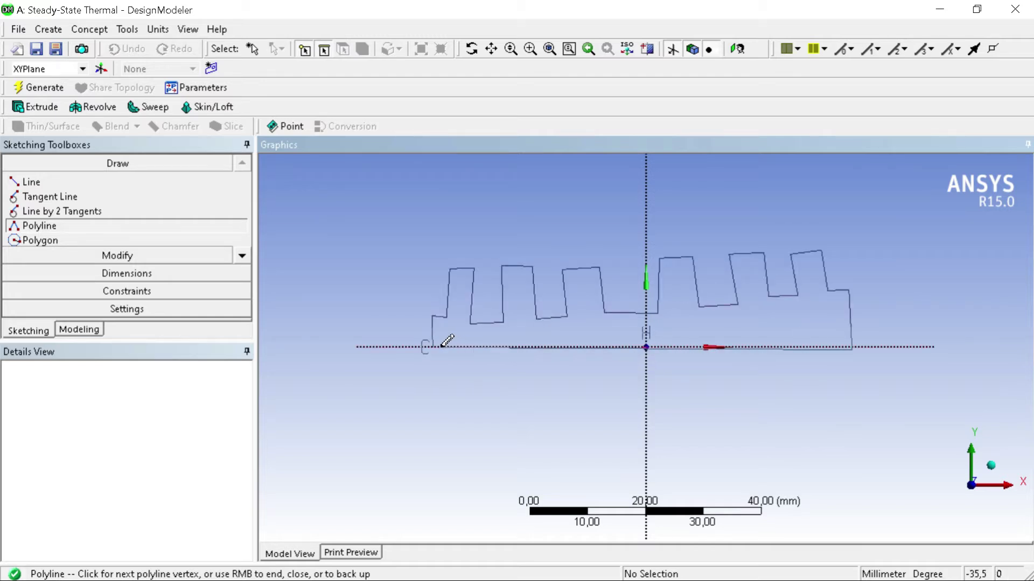
click(432, 346)
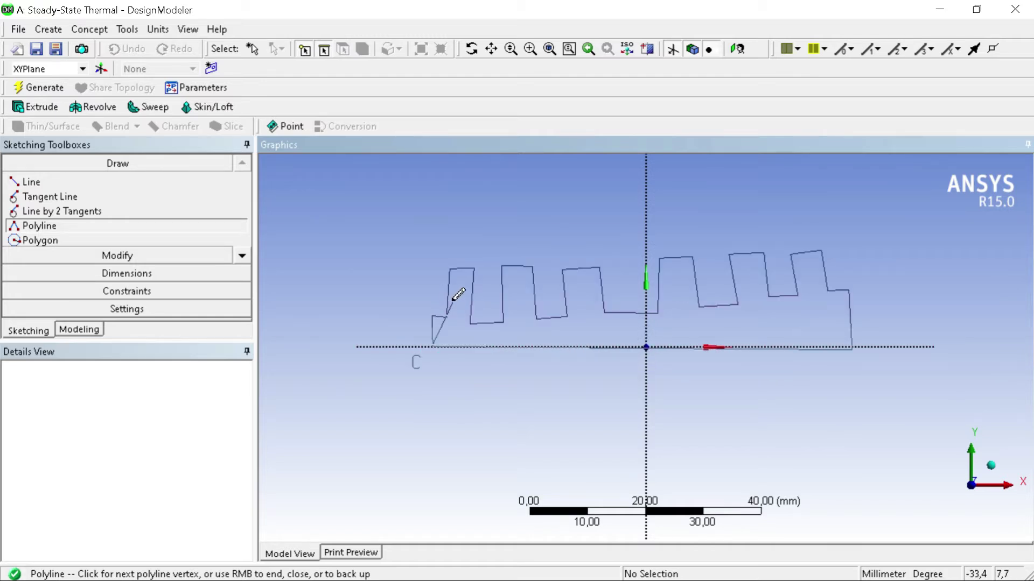
right_click(454, 298)
click(474, 310)
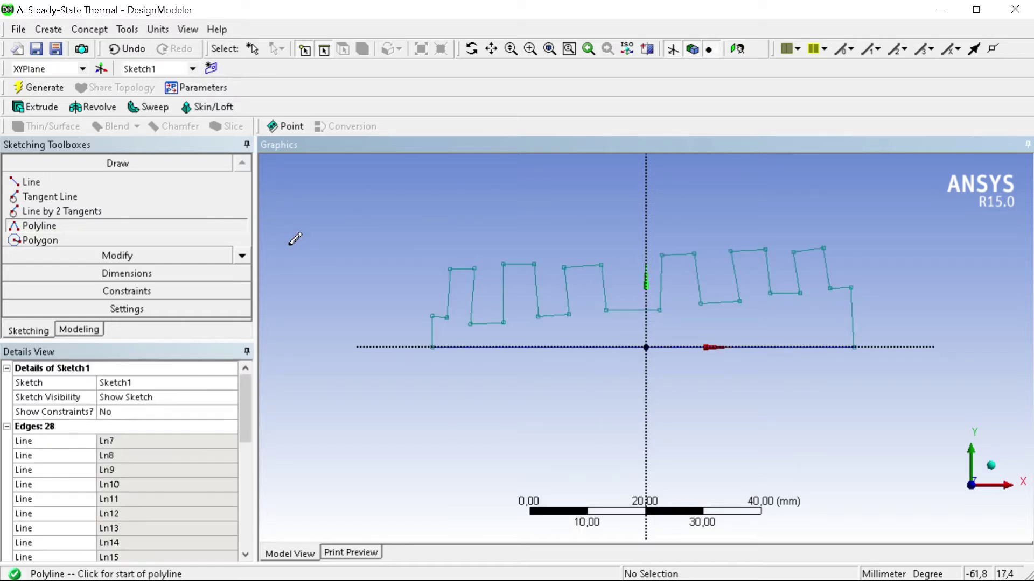
Apply Vertical constraints to both outer end edges and all fin side edges of the comb-shaped profile.
click(179, 293)
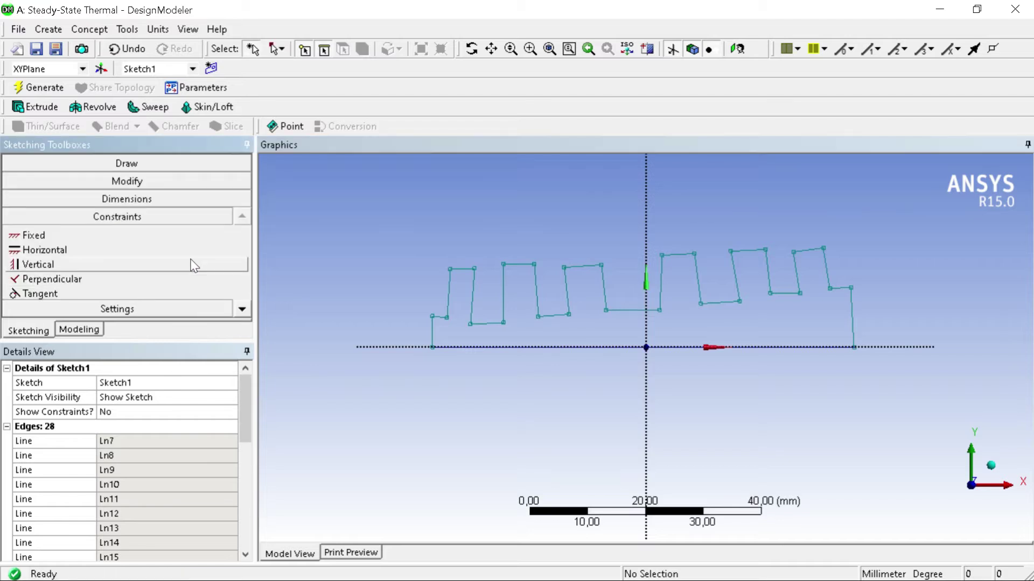
click(161, 264)
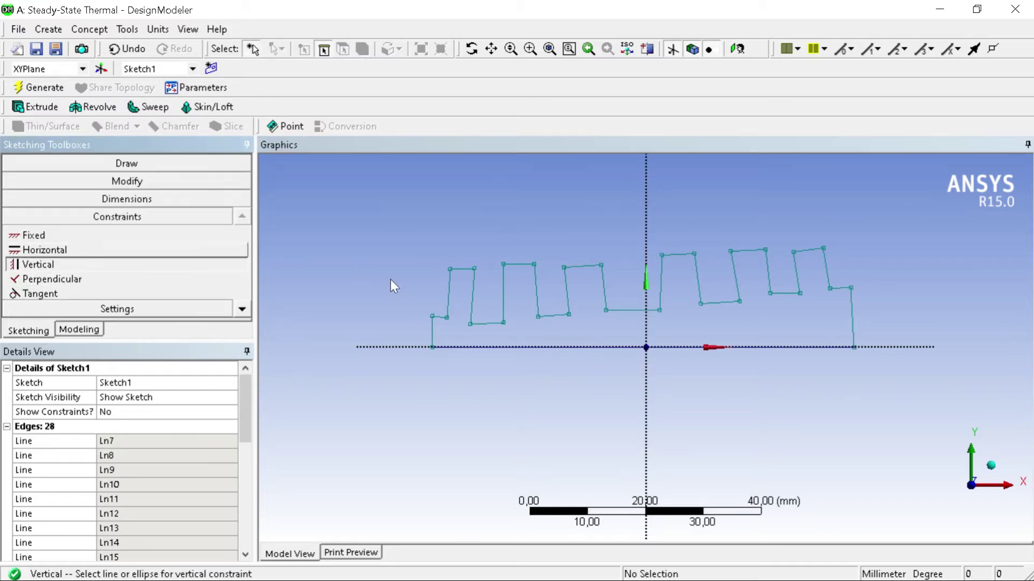
click(433, 335)
click(449, 293)
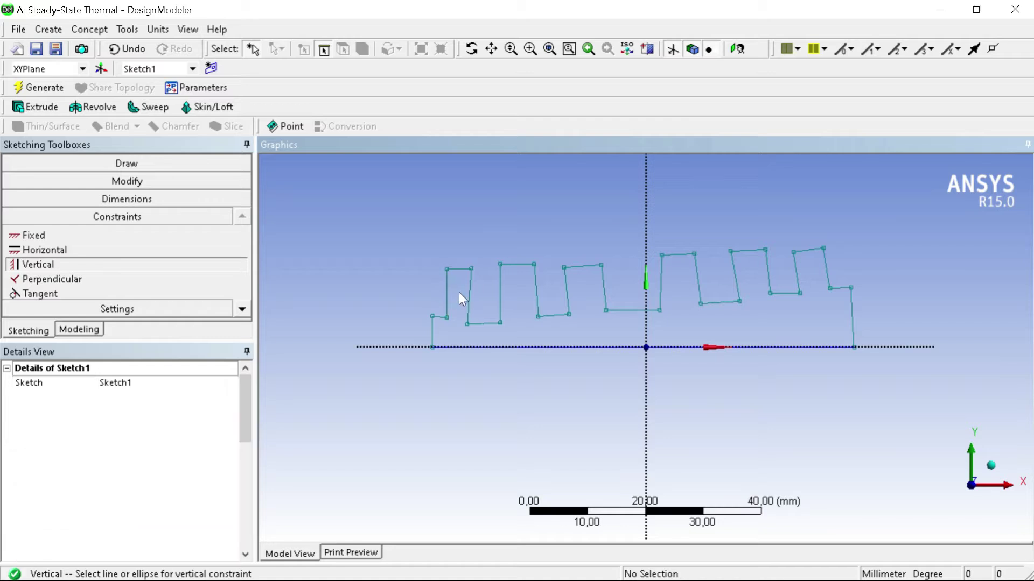
click(468, 298)
click(510, 295)
click(535, 294)
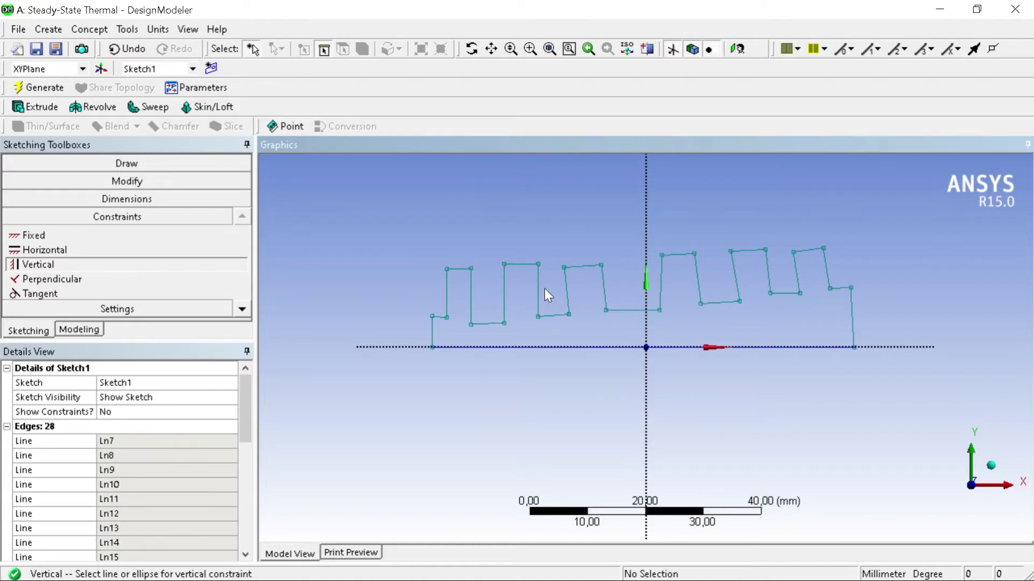
click(567, 299)
click(605, 297)
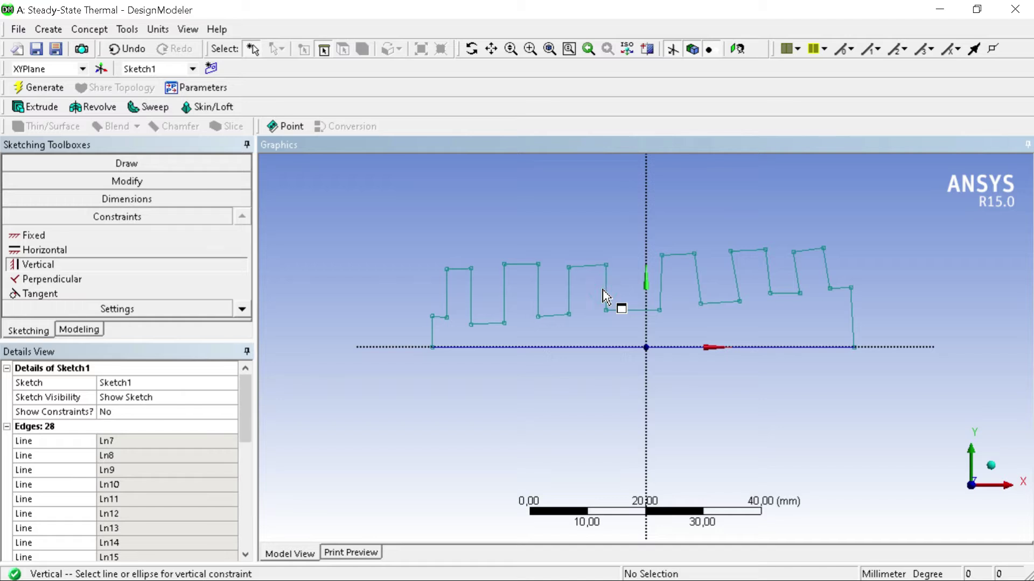
click(665, 296)
click(665, 296)
click(698, 286)
click(735, 288)
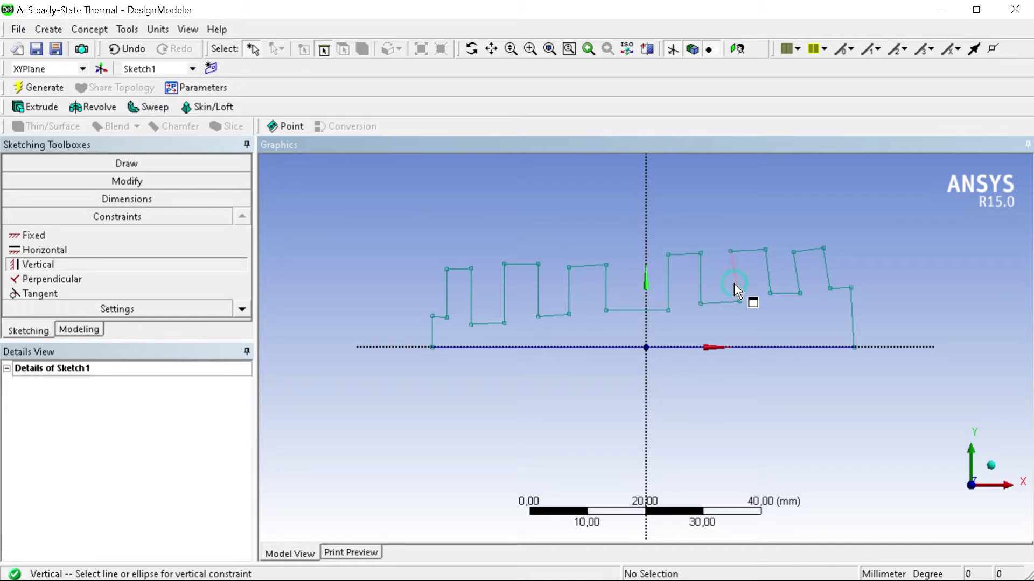
click(770, 283)
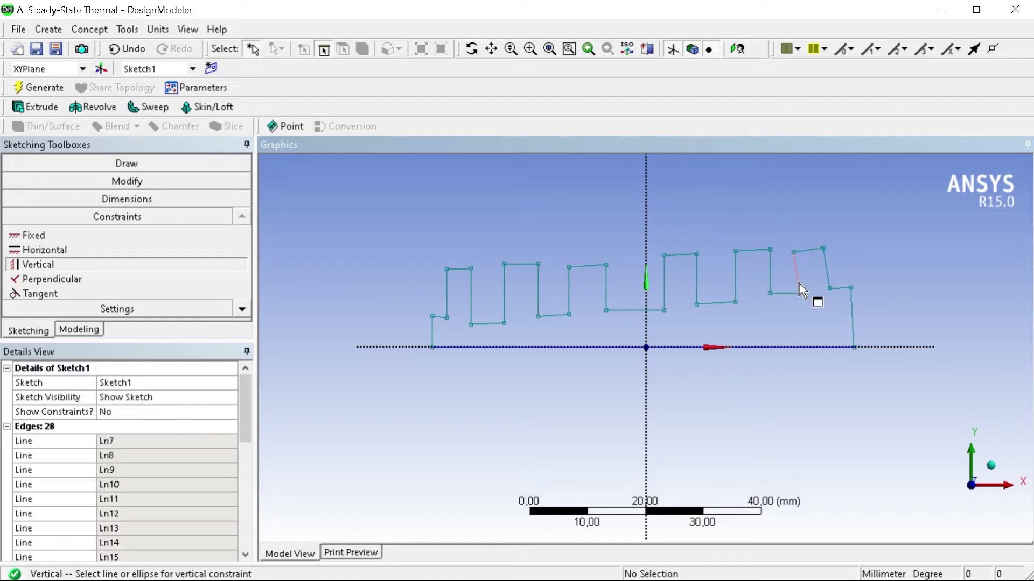
click(825, 273)
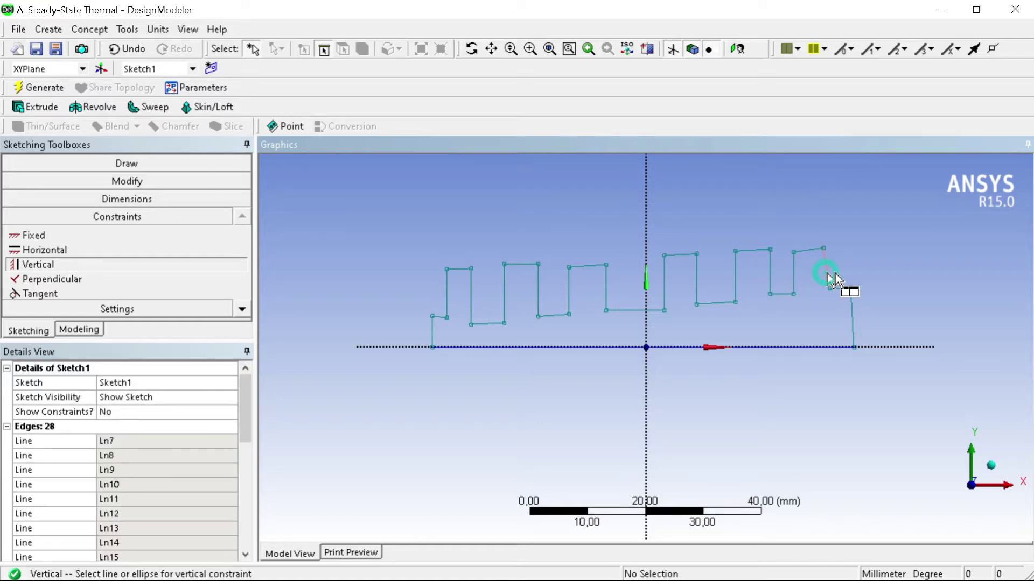
click(852, 326)
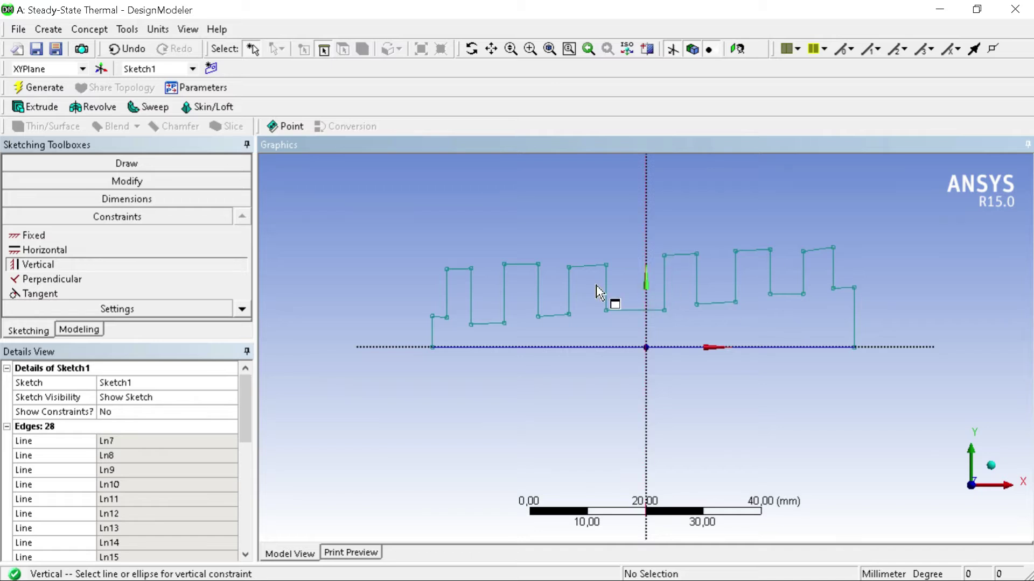
Apply Horizontal constraints to the fin tops, the gap edges between fins and both end ledges of the profile.
click(93, 250)
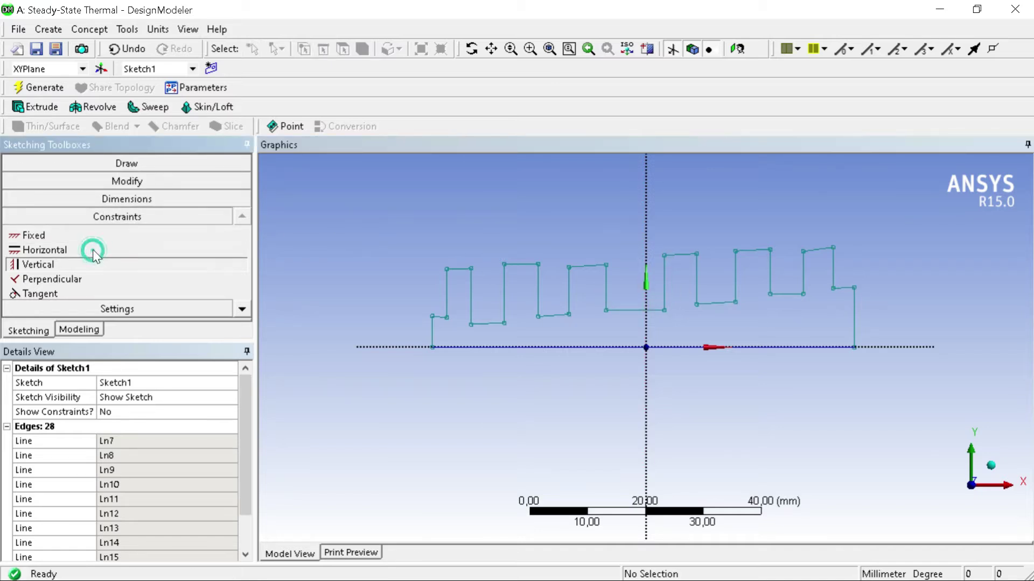
click(439, 318)
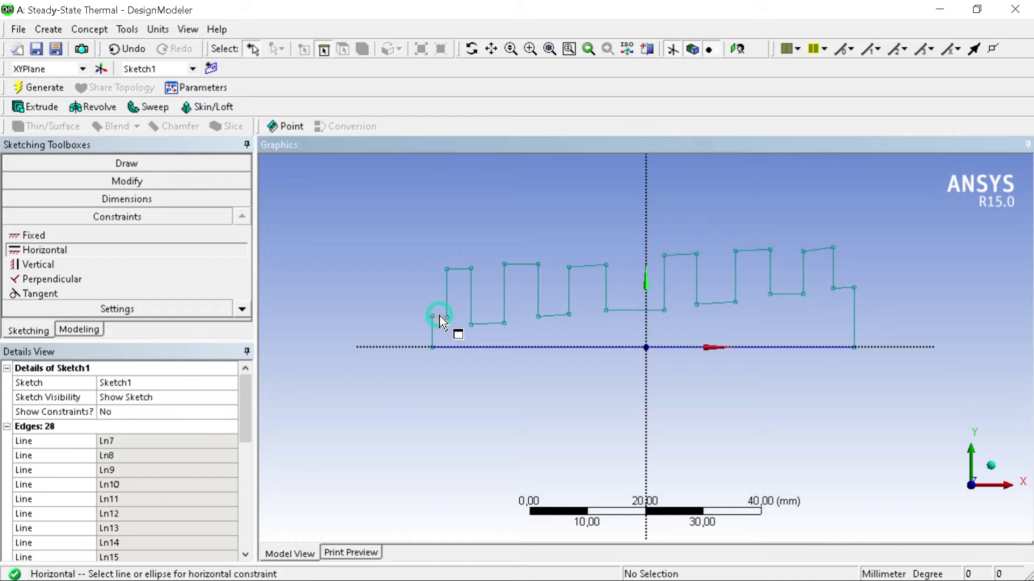
click(466, 268)
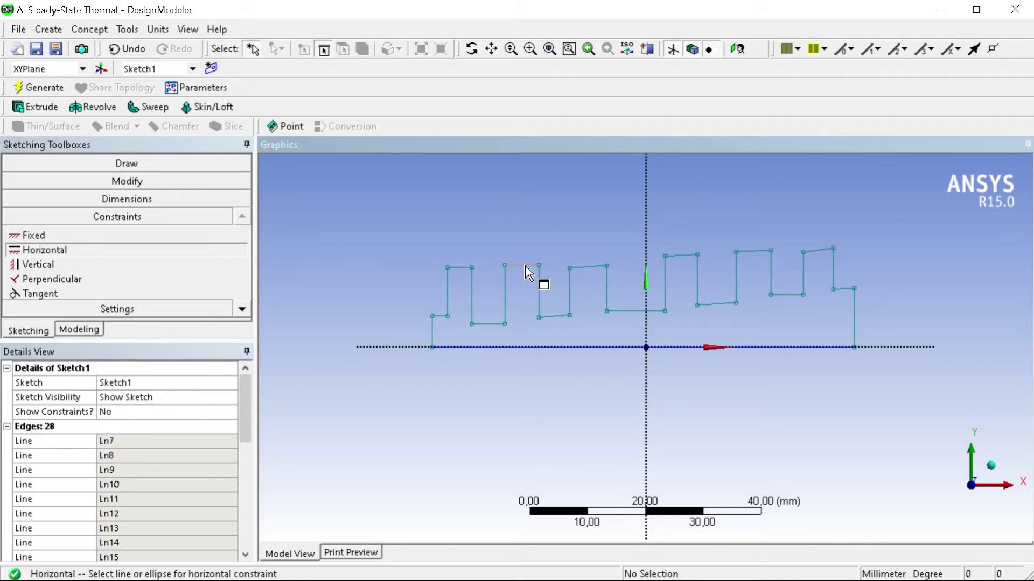
click(551, 316)
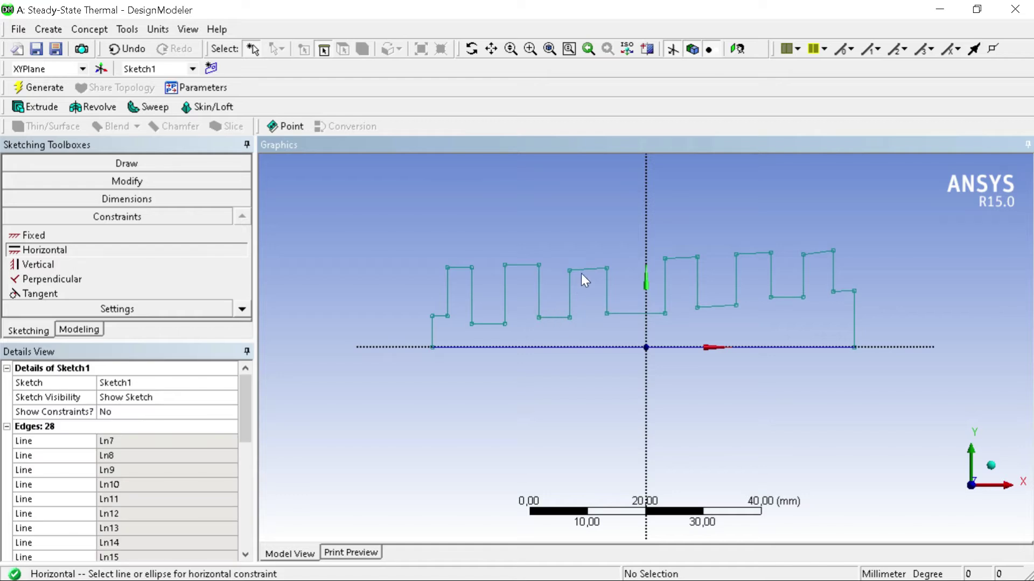
click(596, 269)
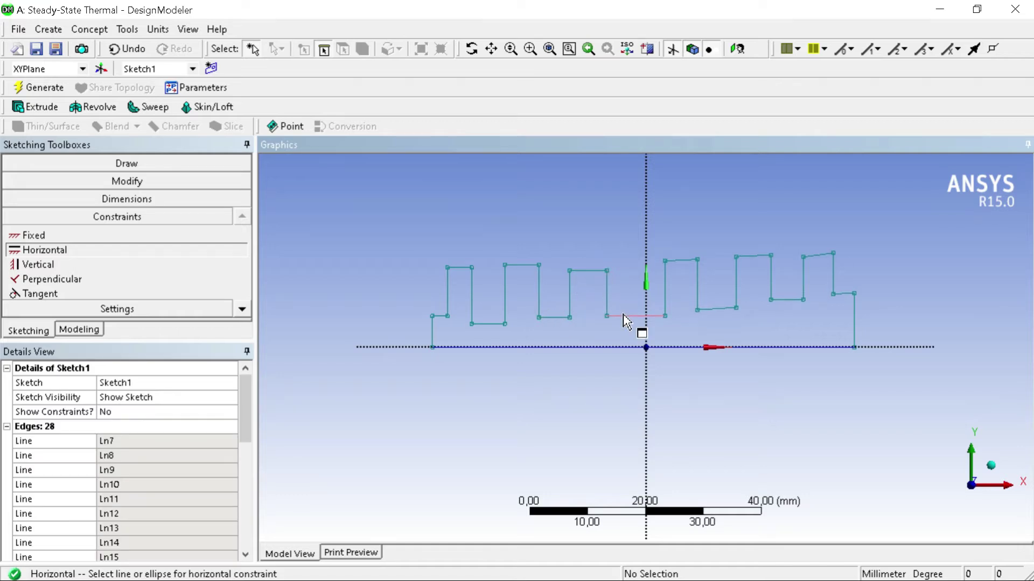
click(690, 262)
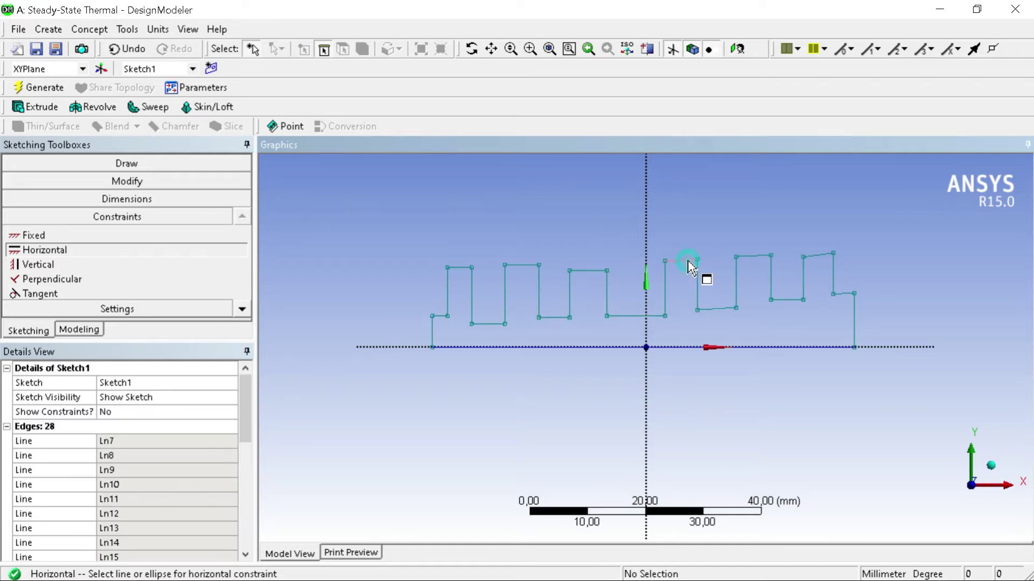
click(719, 315)
click(750, 262)
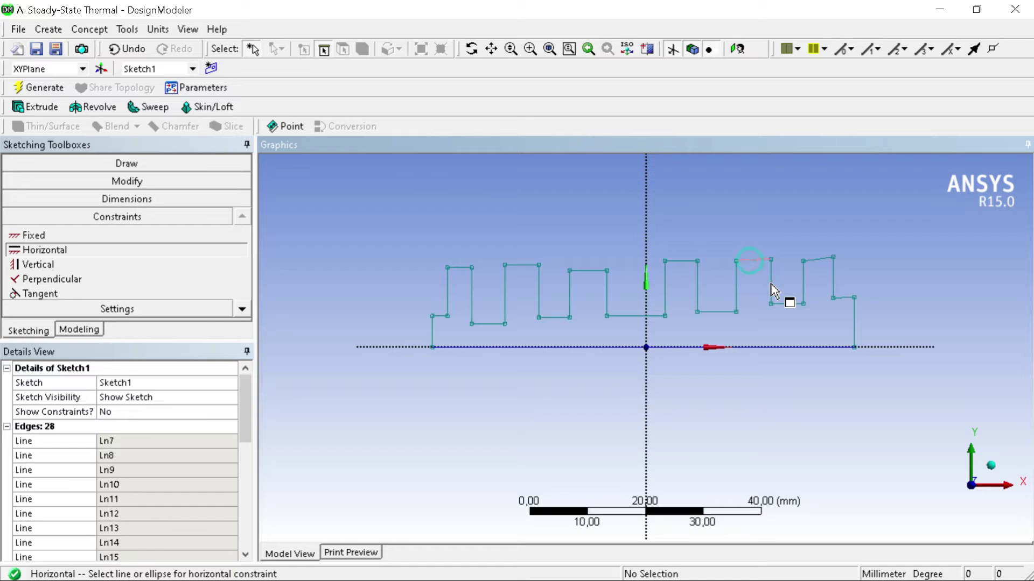
click(792, 308)
click(820, 261)
click(846, 305)
Apply Equal Length constraints between successive vertical fin side edges, from the leftmost fin through the rightmost fin.
click(242, 311)
click(243, 312)
click(242, 312)
click(242, 311)
click(242, 312)
click(242, 310)
click(242, 310)
click(242, 310)
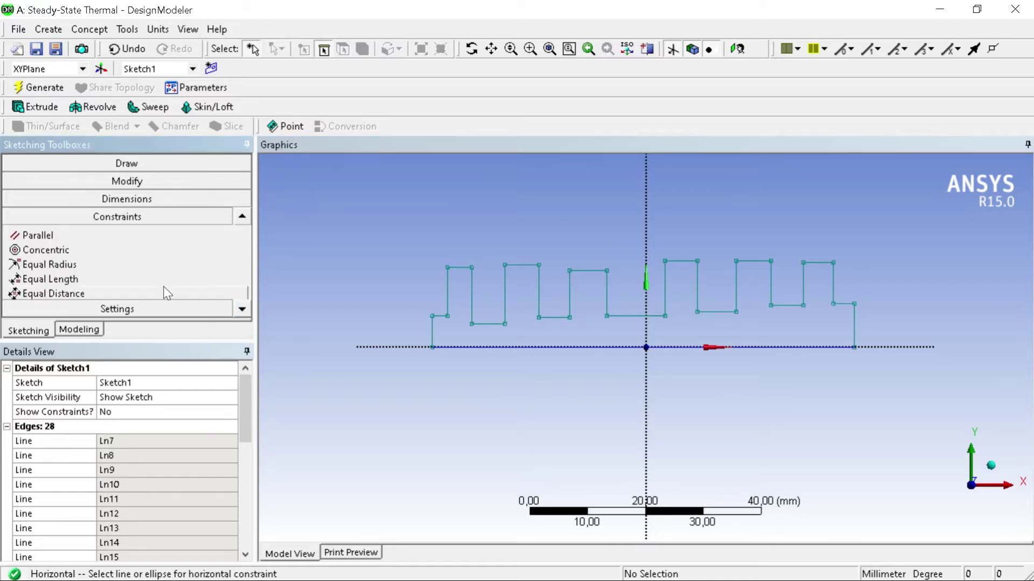
click(86, 279)
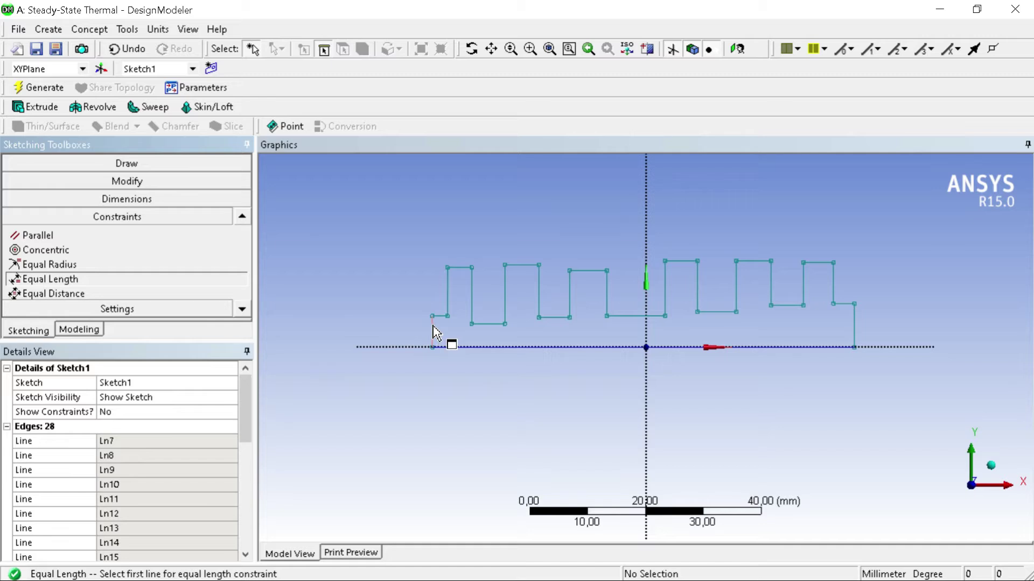
click(448, 295)
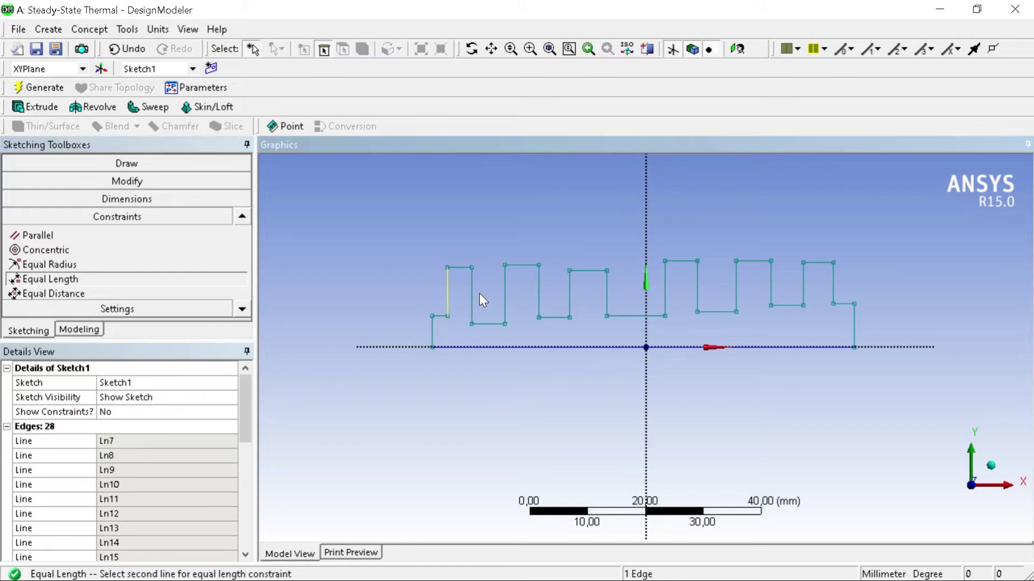
click(473, 295)
click(473, 296)
click(506, 297)
click(505, 296)
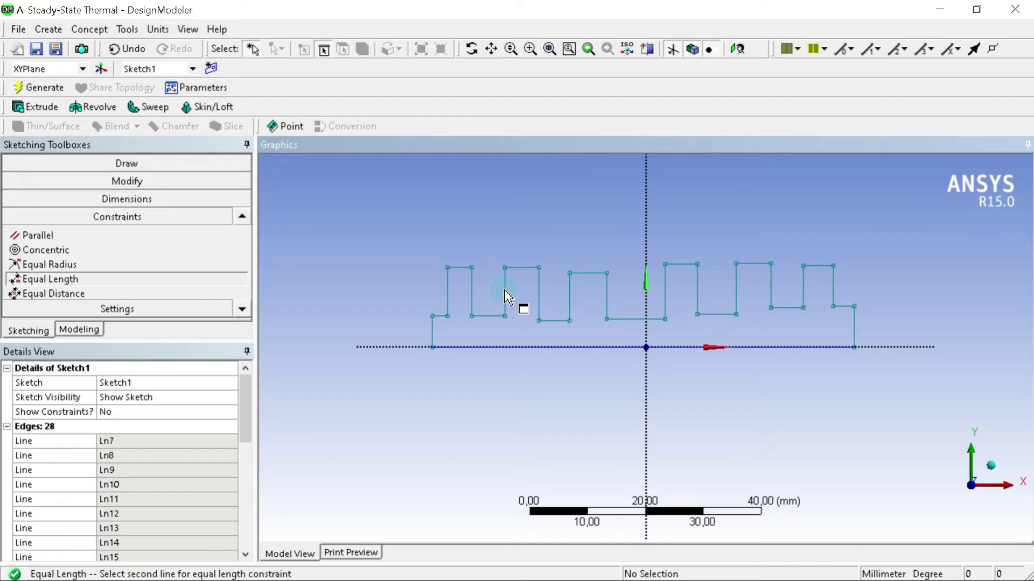
click(543, 292)
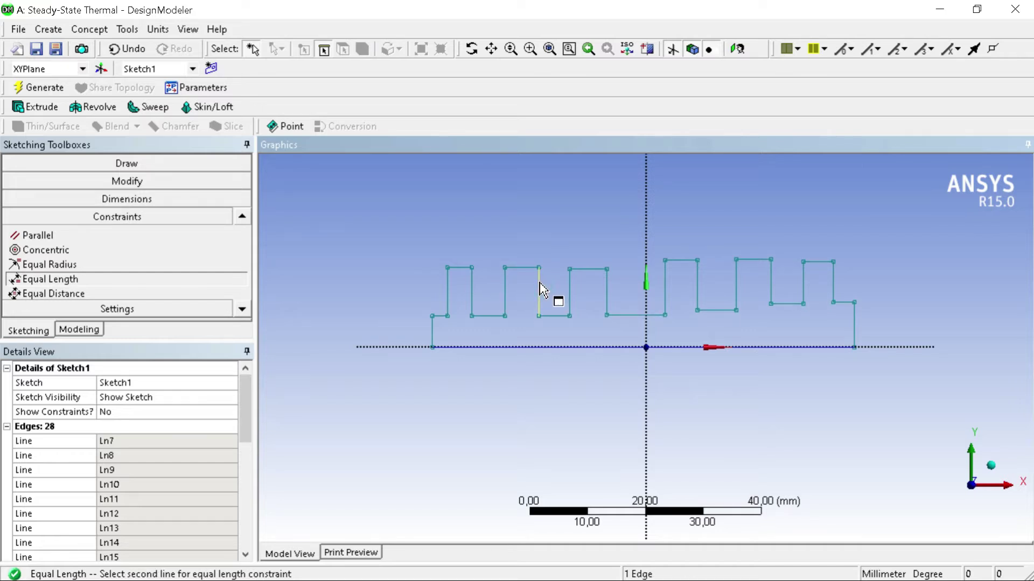
click(571, 291)
click(572, 291)
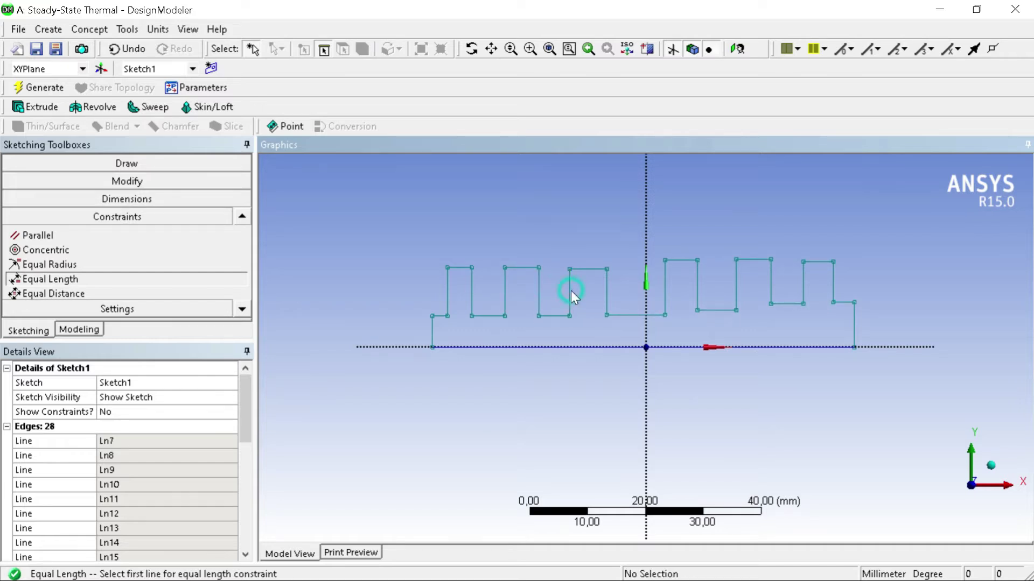
click(537, 295)
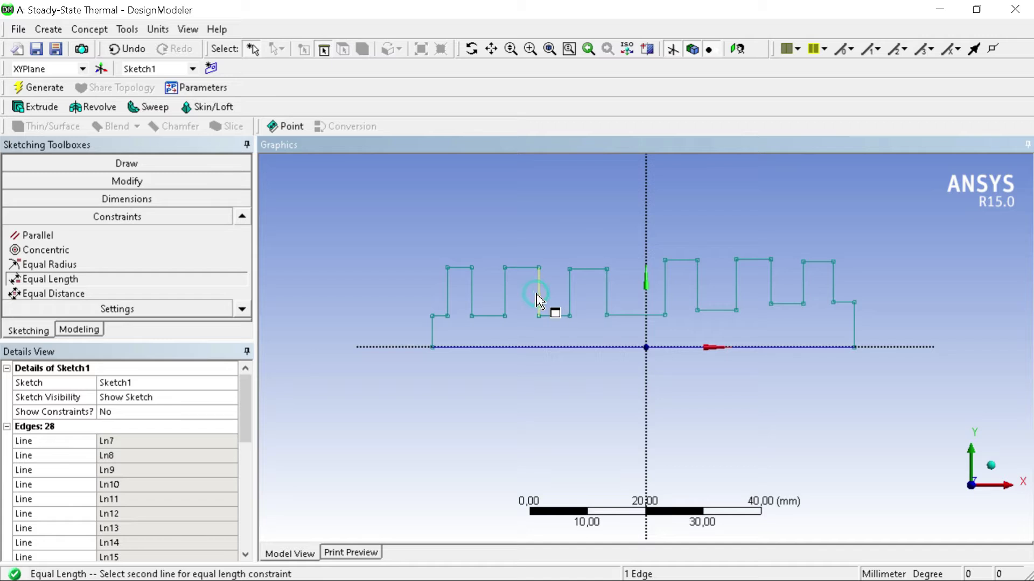
click(569, 292)
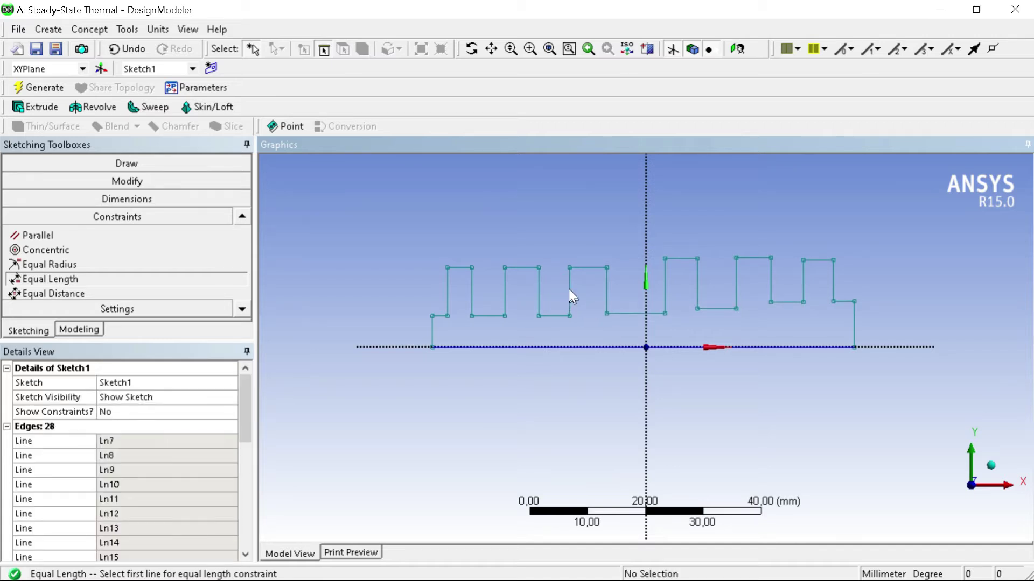
click(570, 295)
click(607, 296)
click(607, 296)
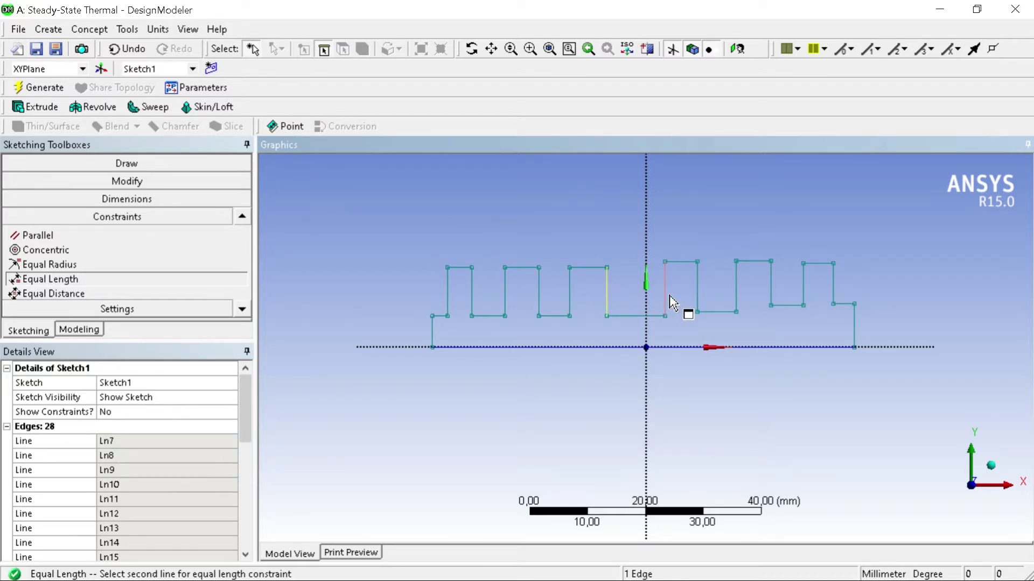
click(666, 298)
click(666, 295)
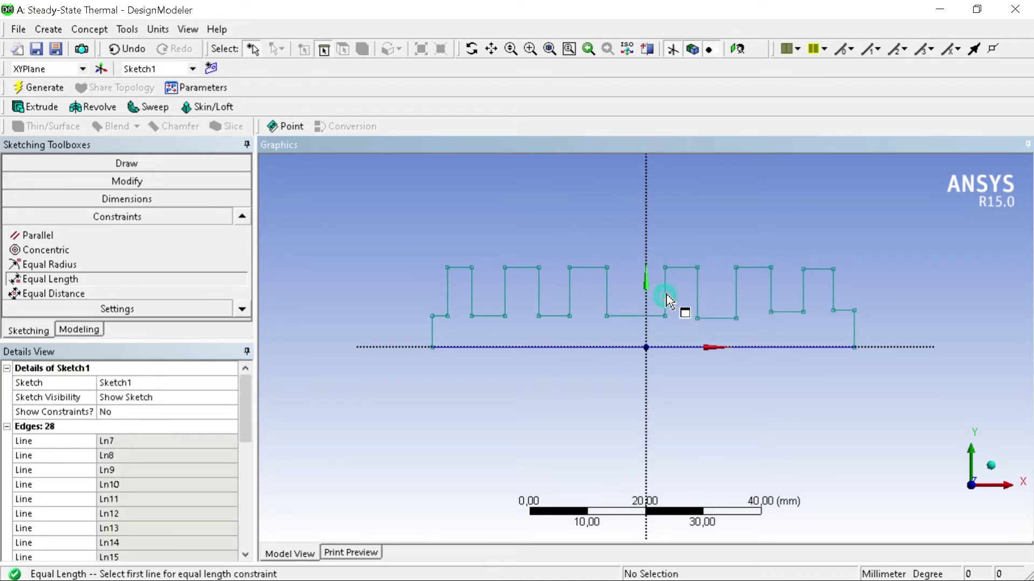
click(698, 300)
click(698, 299)
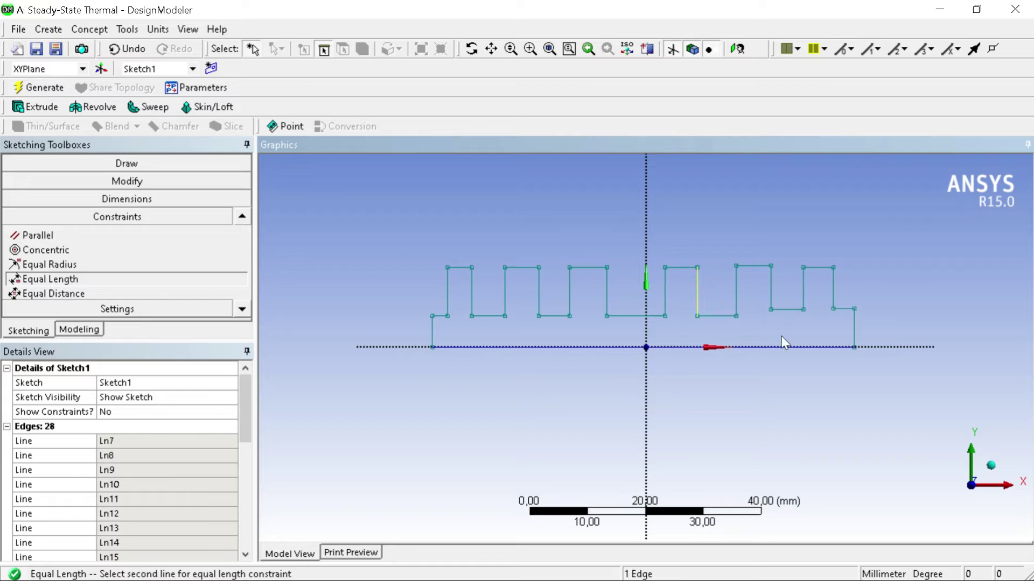
click(735, 293)
click(737, 294)
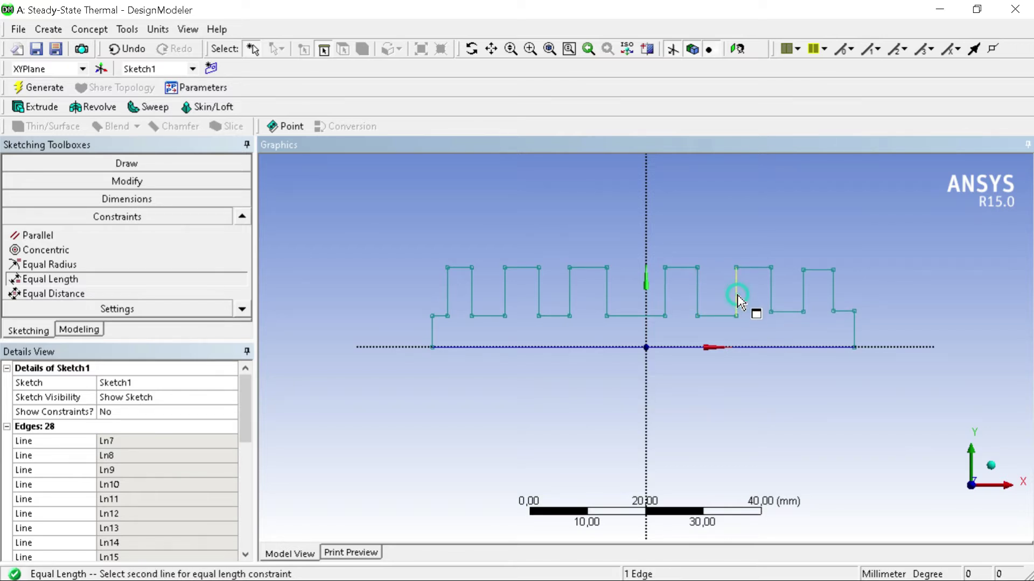
click(772, 297)
click(773, 295)
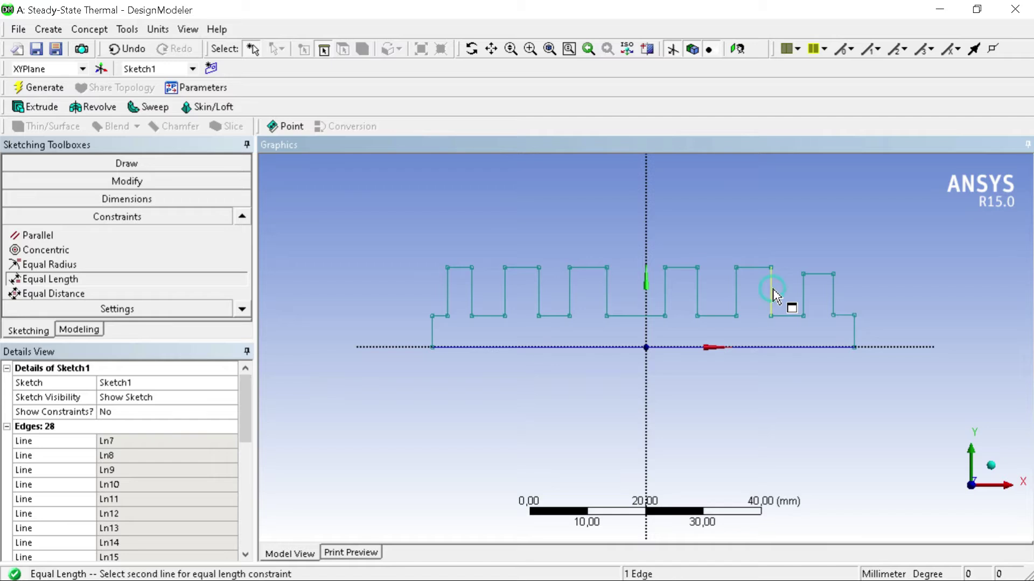
click(805, 296)
click(803, 298)
click(833, 296)
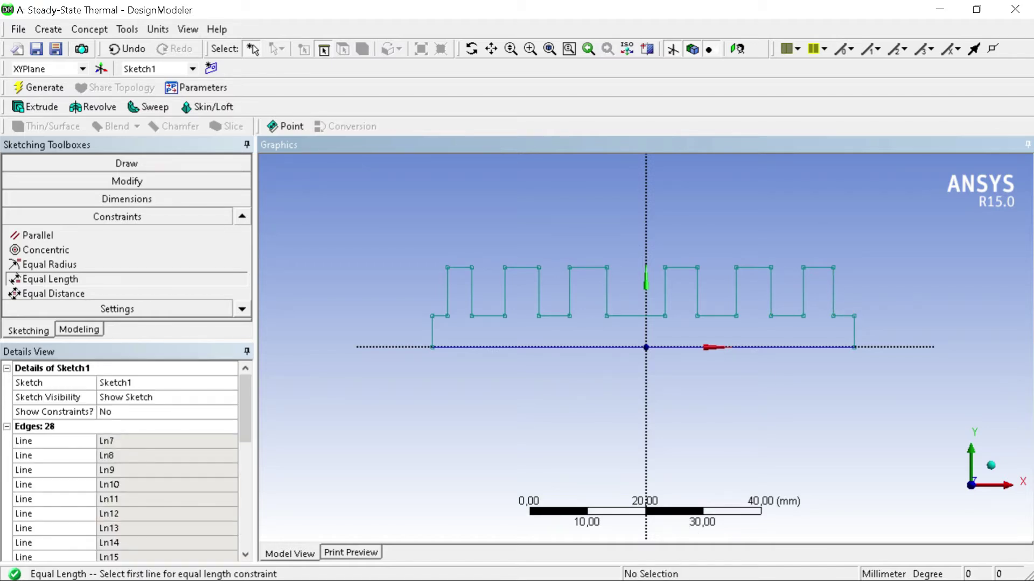
Make the two outer vertical end edges equal in length, and likewise the two short horizontal end ledges.
click(432, 330)
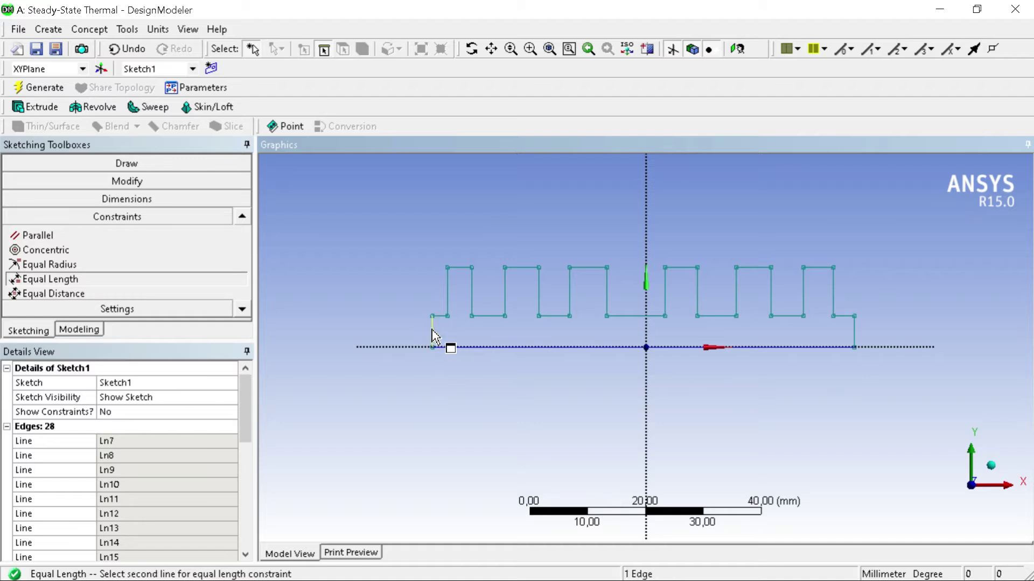
click(854, 334)
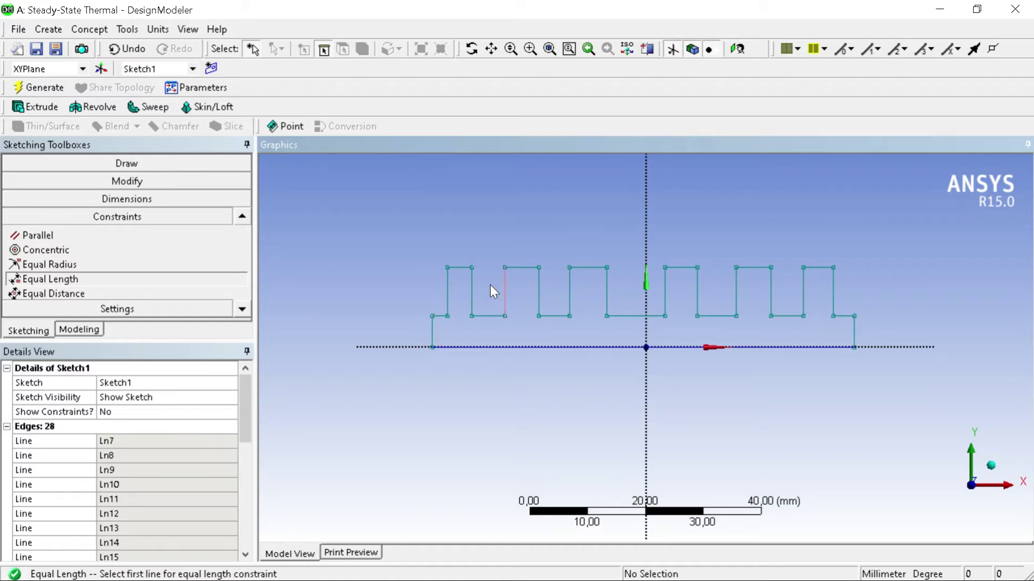
click(443, 318)
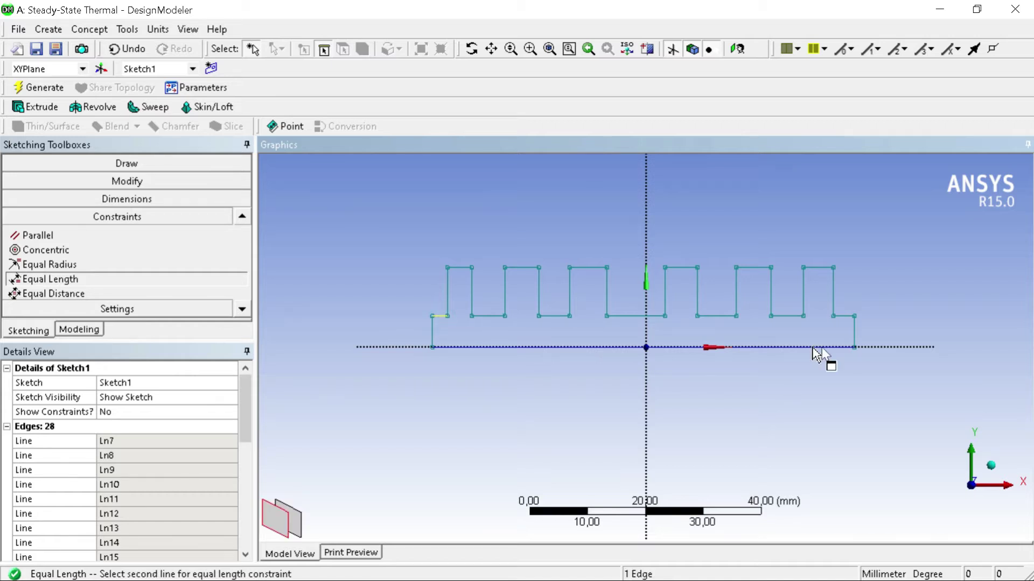
click(847, 318)
Apply Equal Length constraints so all five gap edges between the fins match the short end ledges.
click(790, 316)
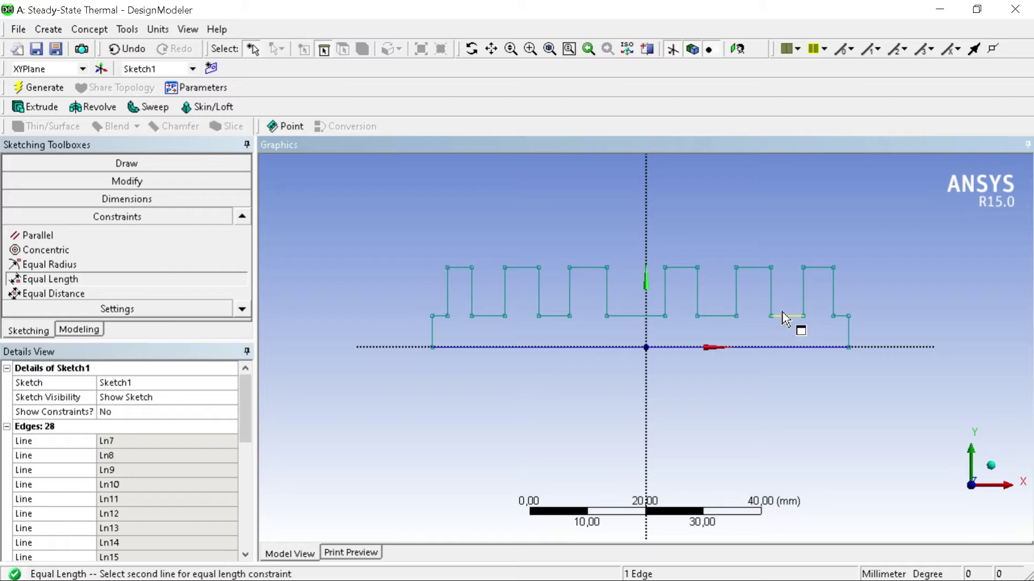
click(840, 317)
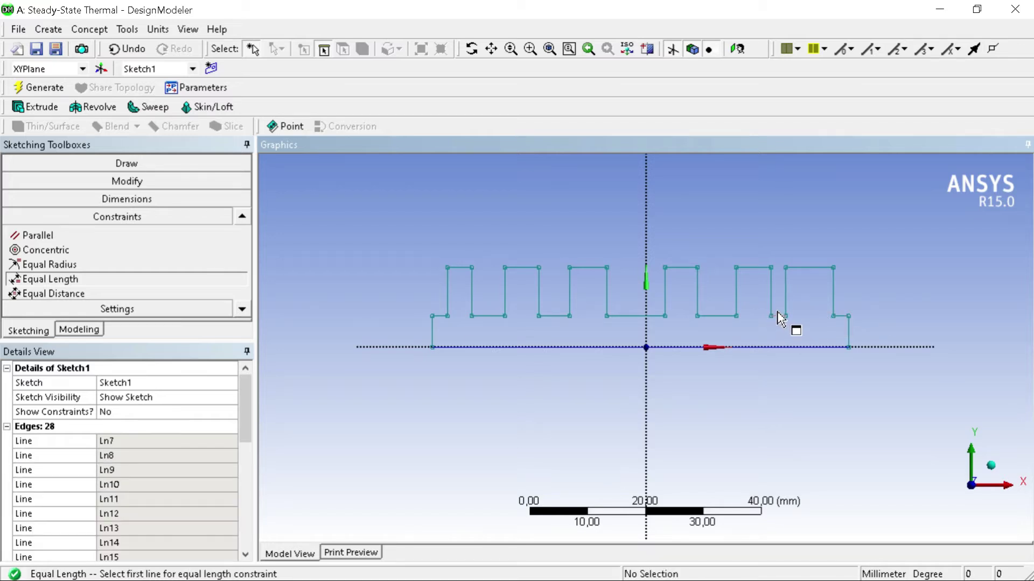
key(ctrl+z)
click(190, 281)
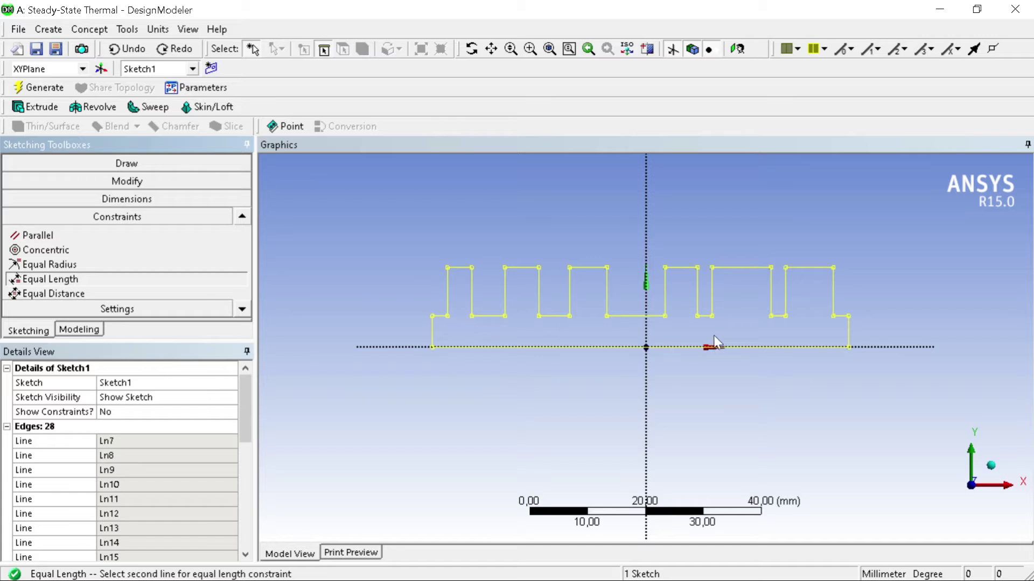
click(656, 328)
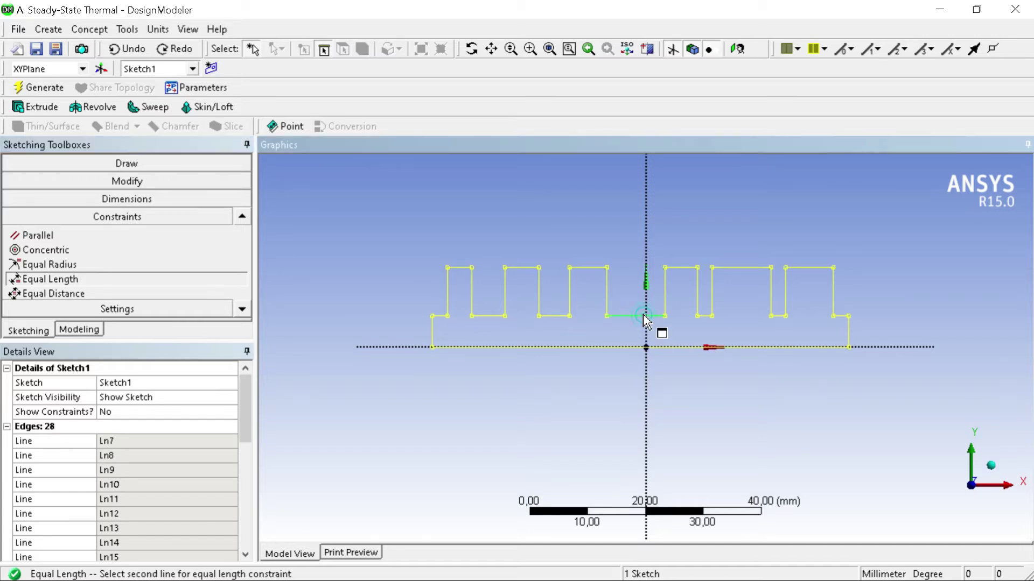
click(439, 317)
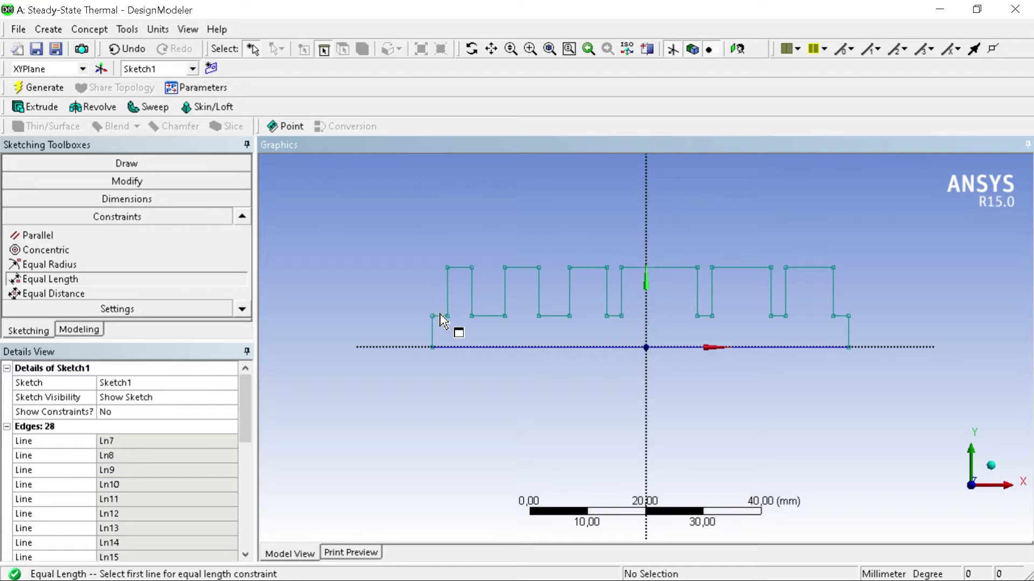
click(492, 317)
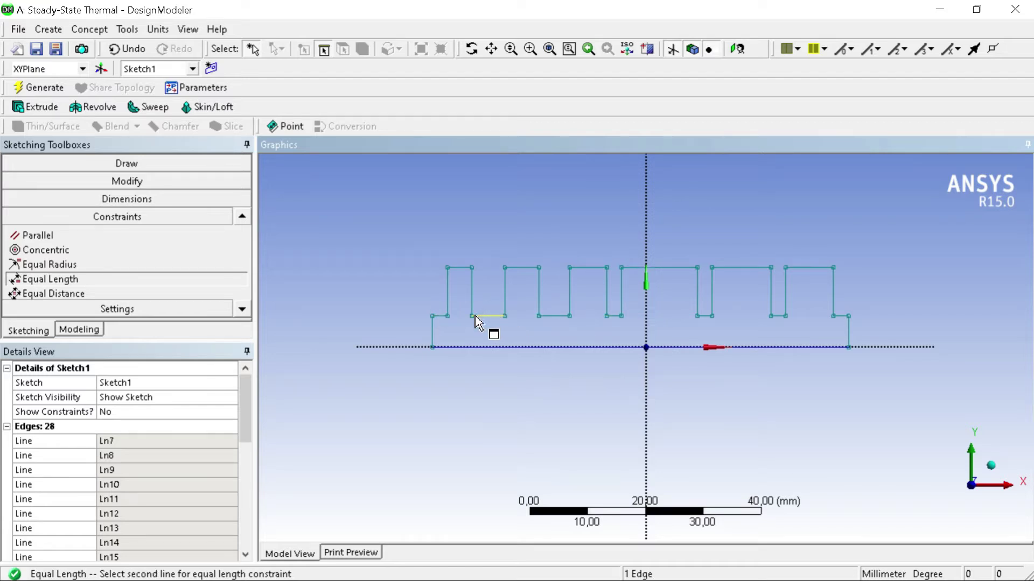
click(440, 318)
click(440, 316)
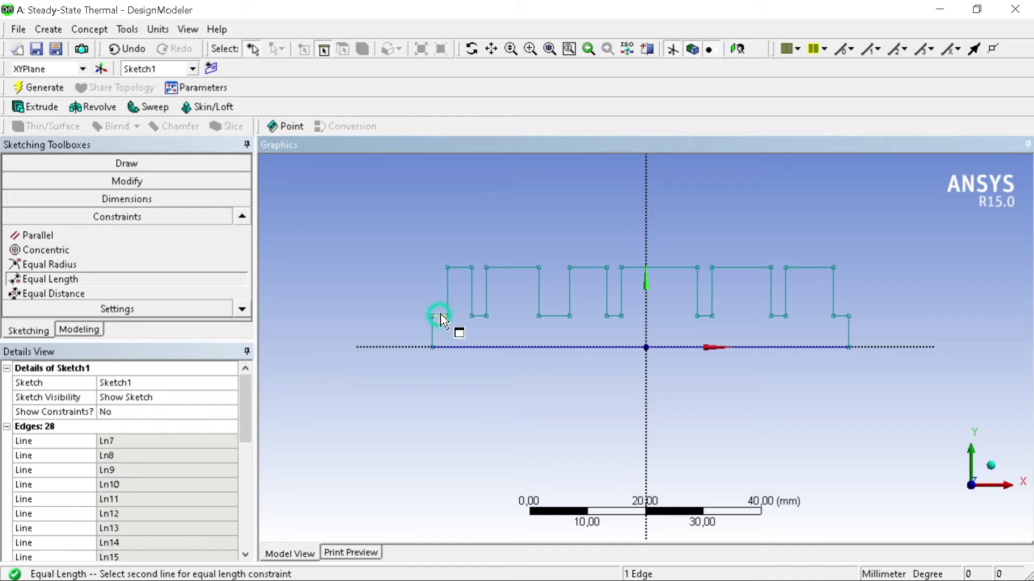
click(557, 317)
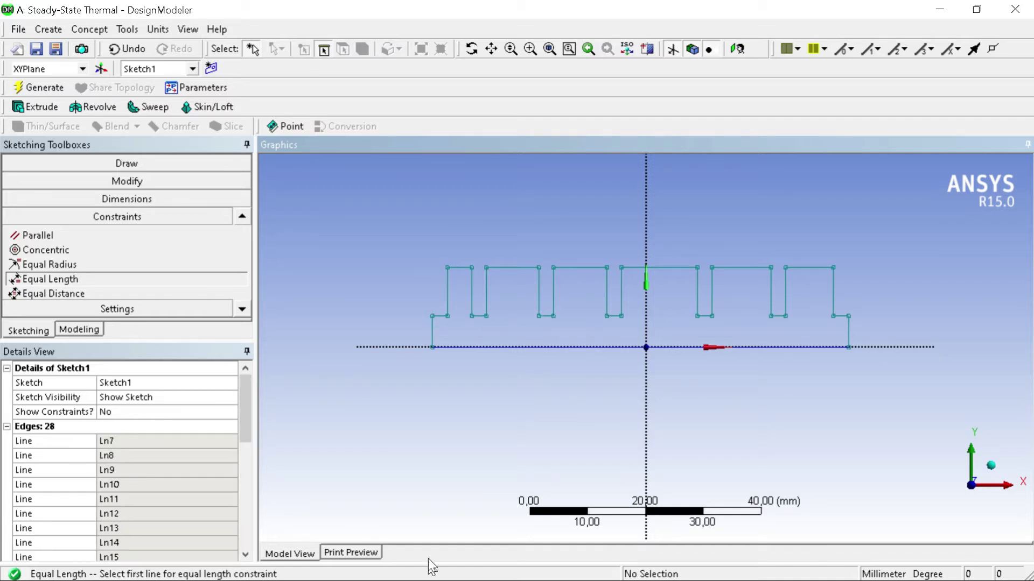
Apply Equal Length constraints between successive fin top edges so all six fins share the same width.
click(463, 270)
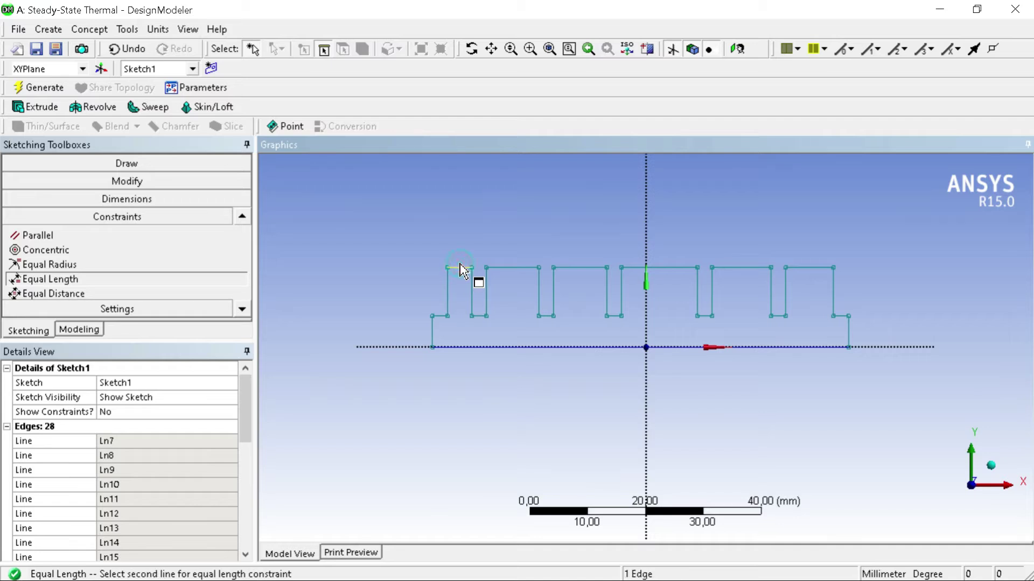
click(520, 270)
click(499, 269)
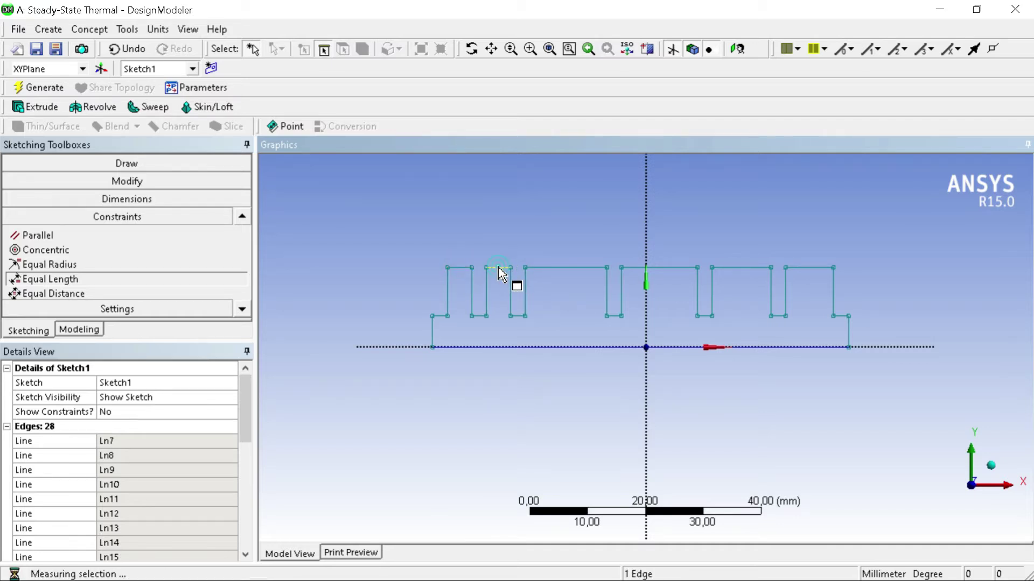
click(544, 268)
click(542, 267)
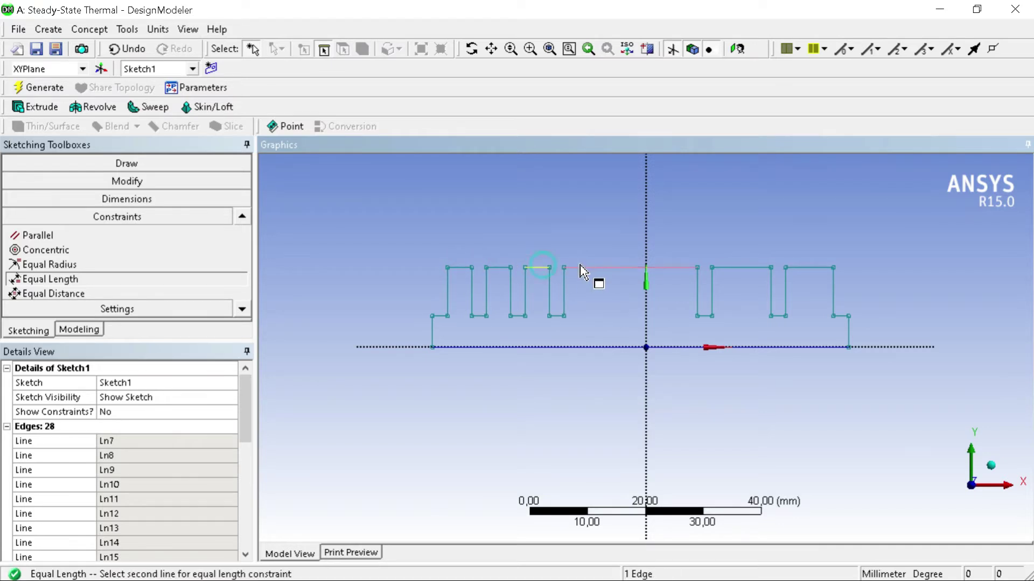
click(583, 268)
click(571, 268)
click(660, 268)
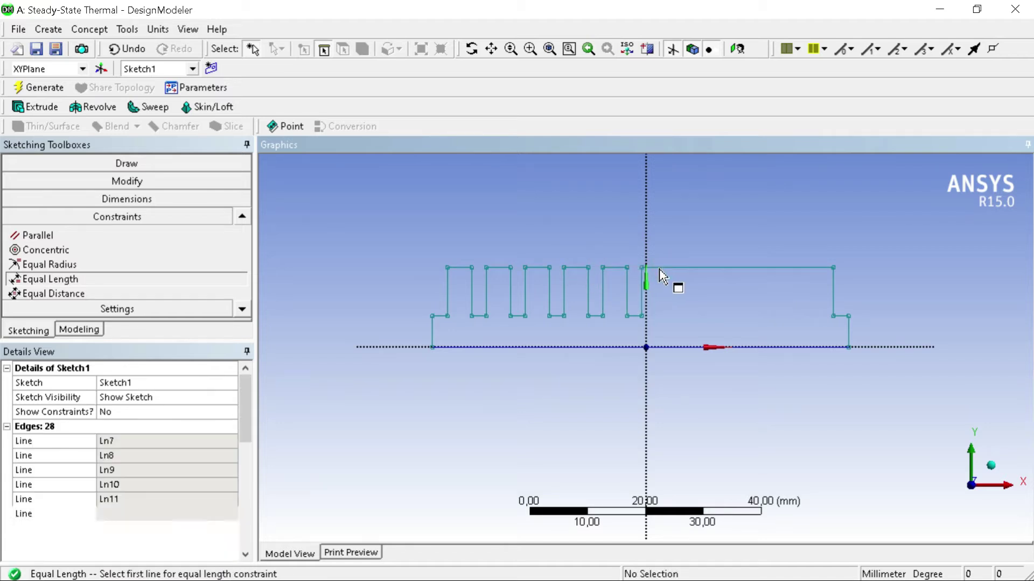
click(621, 268)
click(698, 268)
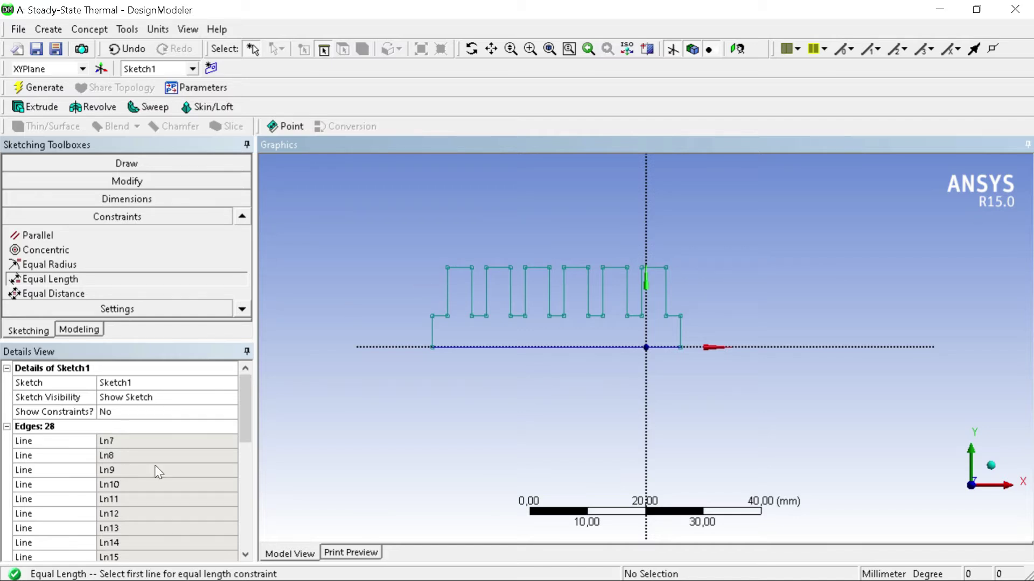
Add a horizontal dimension from the profile's lower-left corner to the vertical axis, placed below the base.
scroll(503, 300, down, 2)
scroll(488, 292, down, 1)
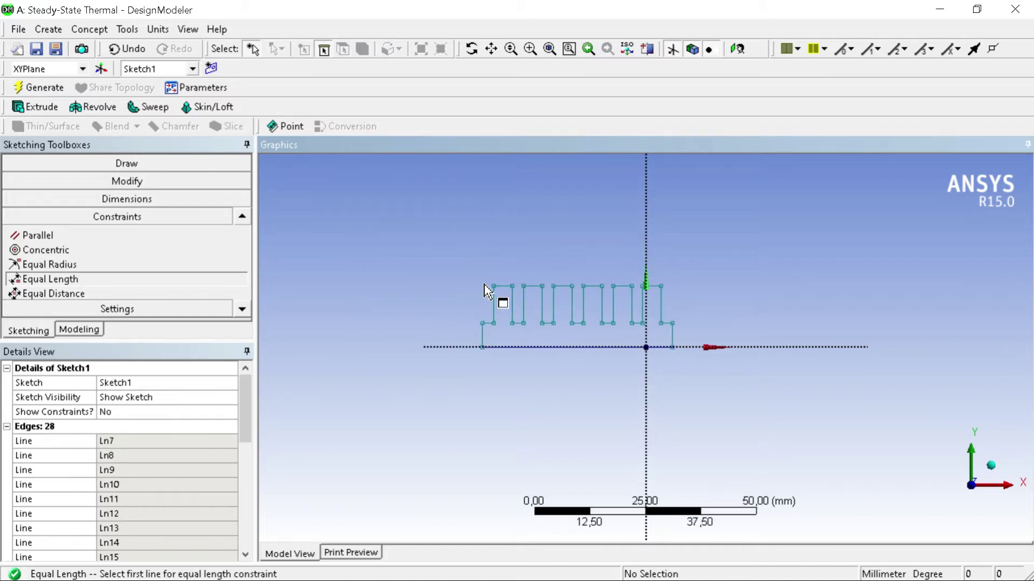
click(178, 201)
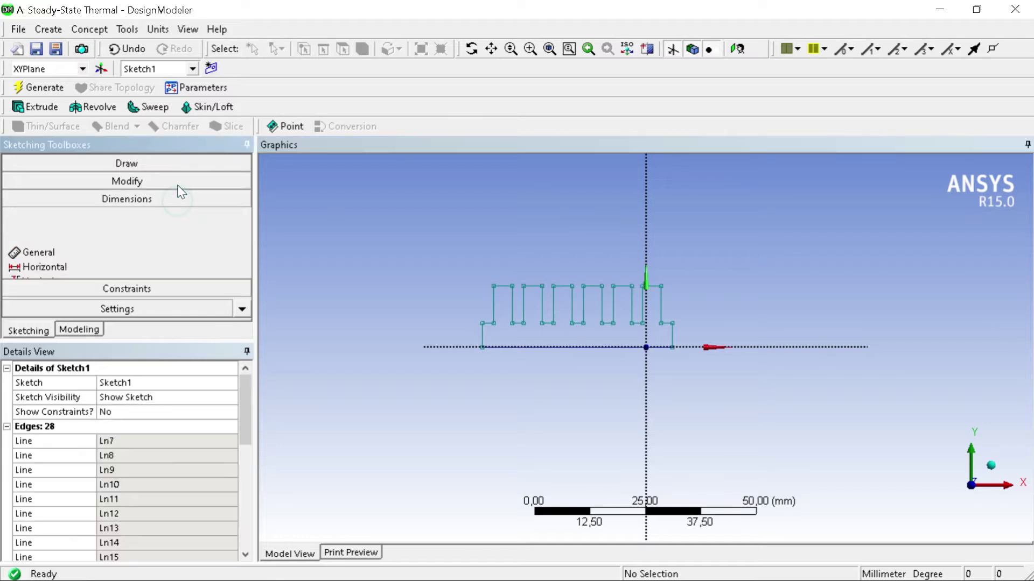
click(170, 232)
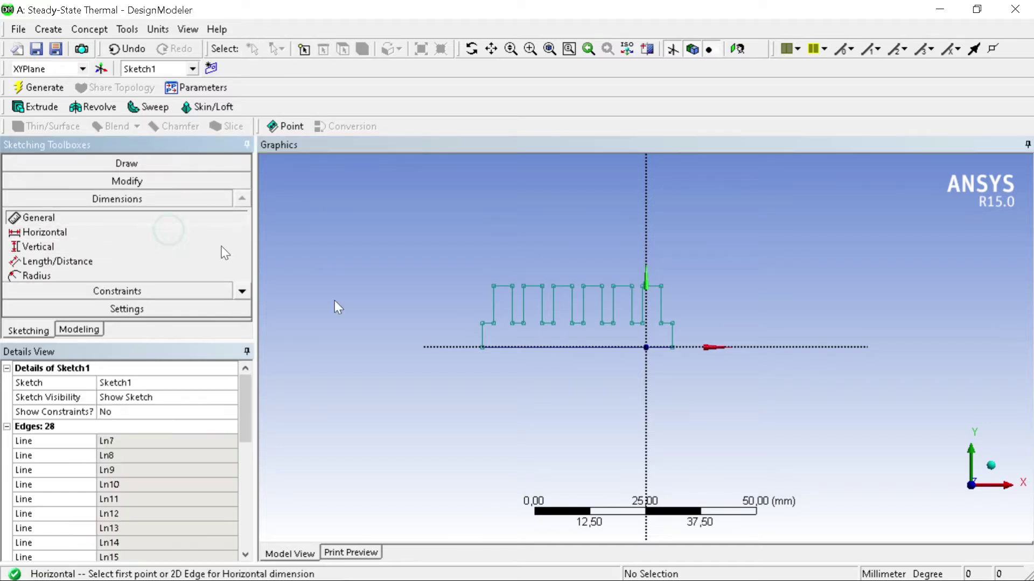
click(483, 349)
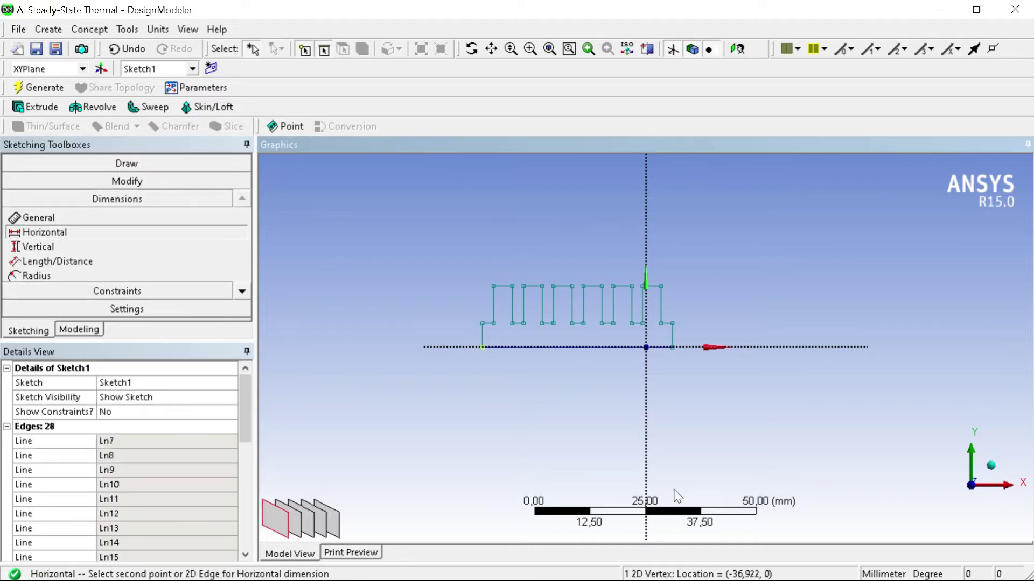
click(646, 433)
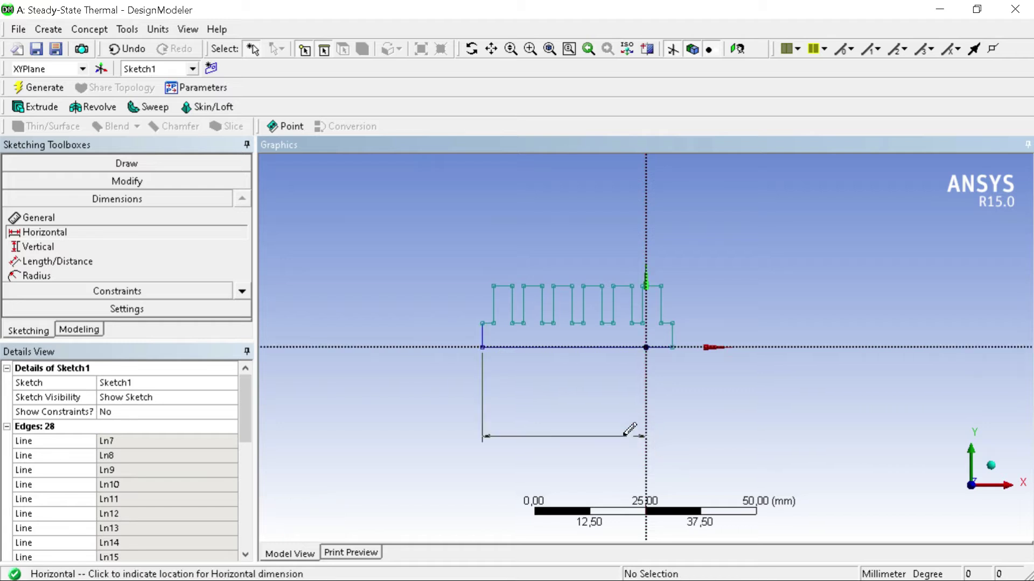
click(578, 383)
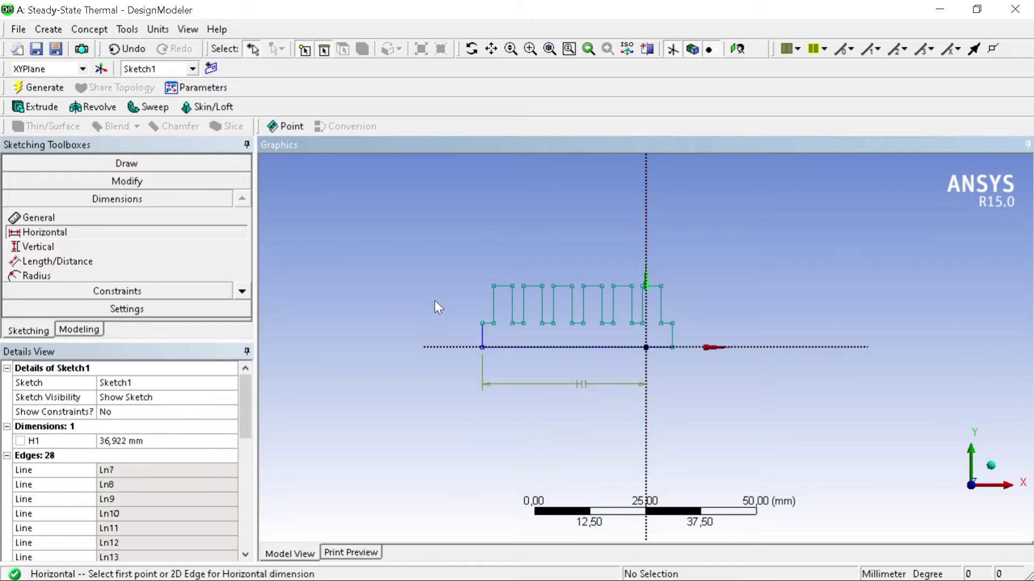
Add horizontal dimensions for the leftmost fin's top width and the gap between the second and third fins.
scroll(657, 395, up, 2)
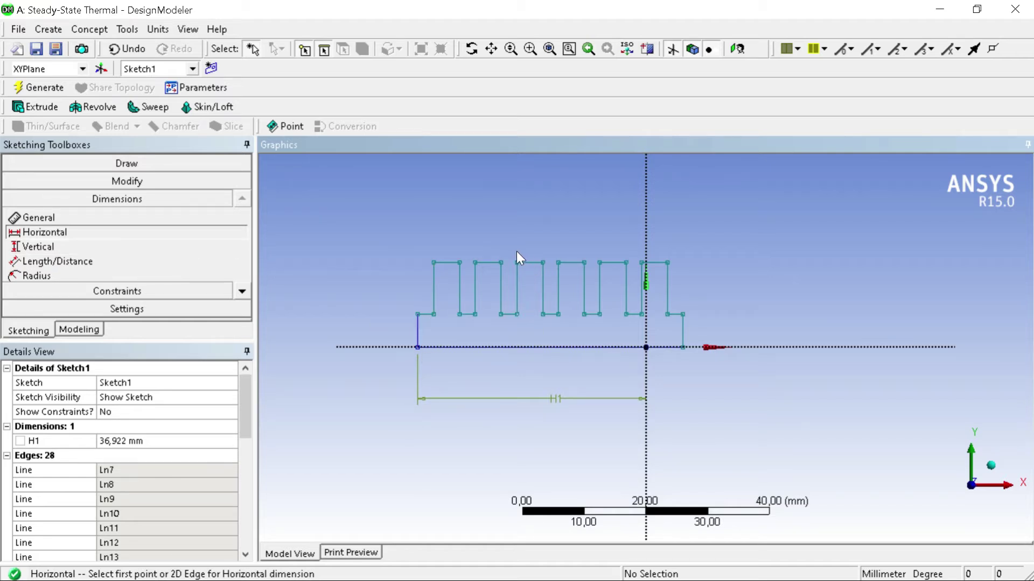
click(434, 263)
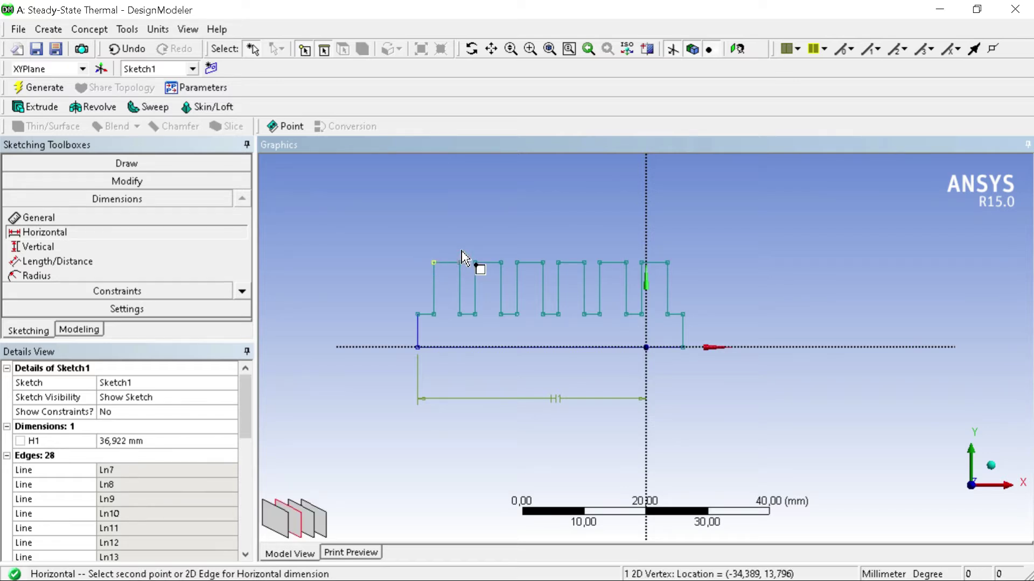
click(459, 262)
click(474, 195)
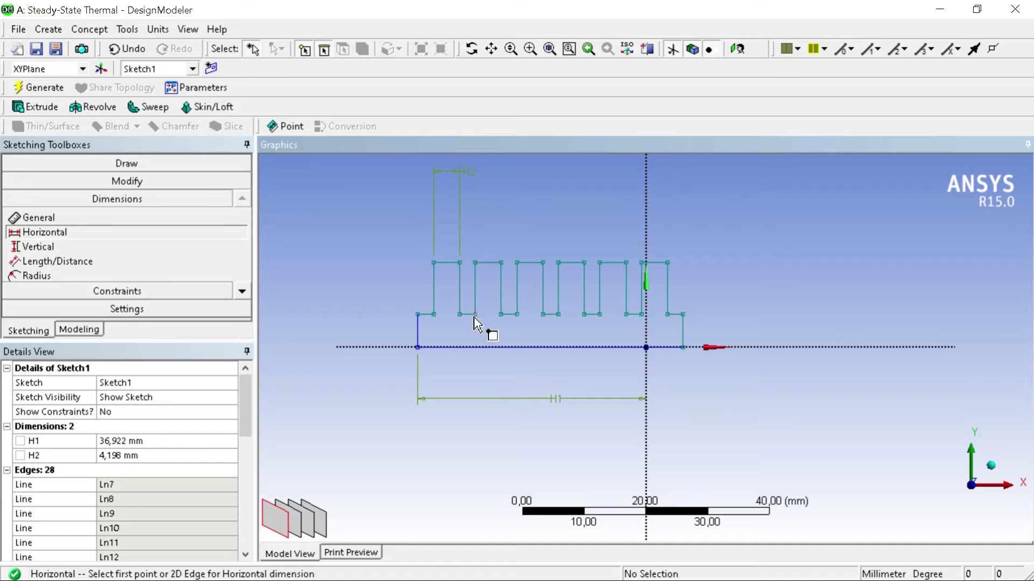
click(501, 315)
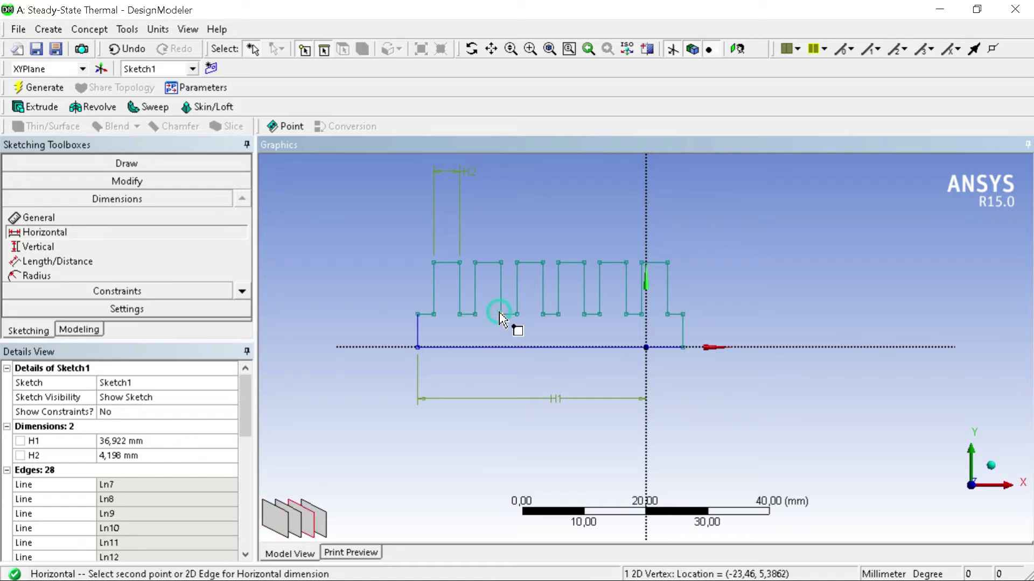
click(517, 314)
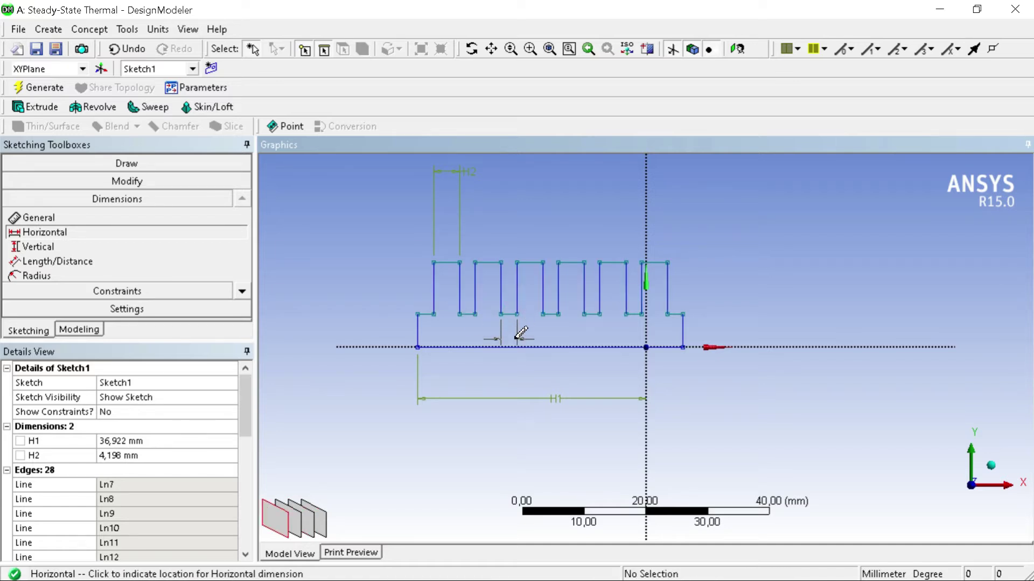
click(521, 332)
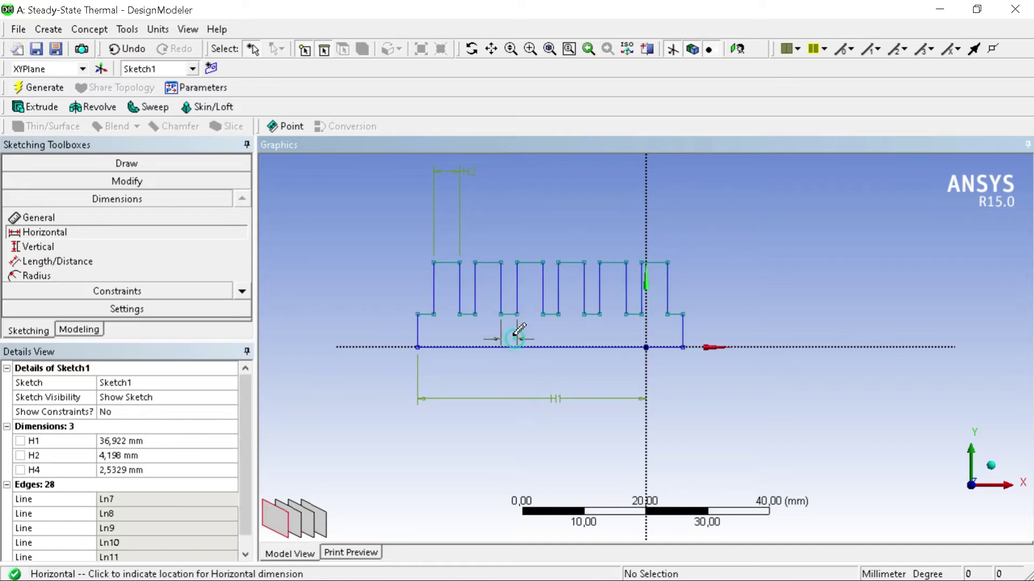
Add vertical dimensions for the base's left end edge and for the fin height above the left ledge.
click(157, 249)
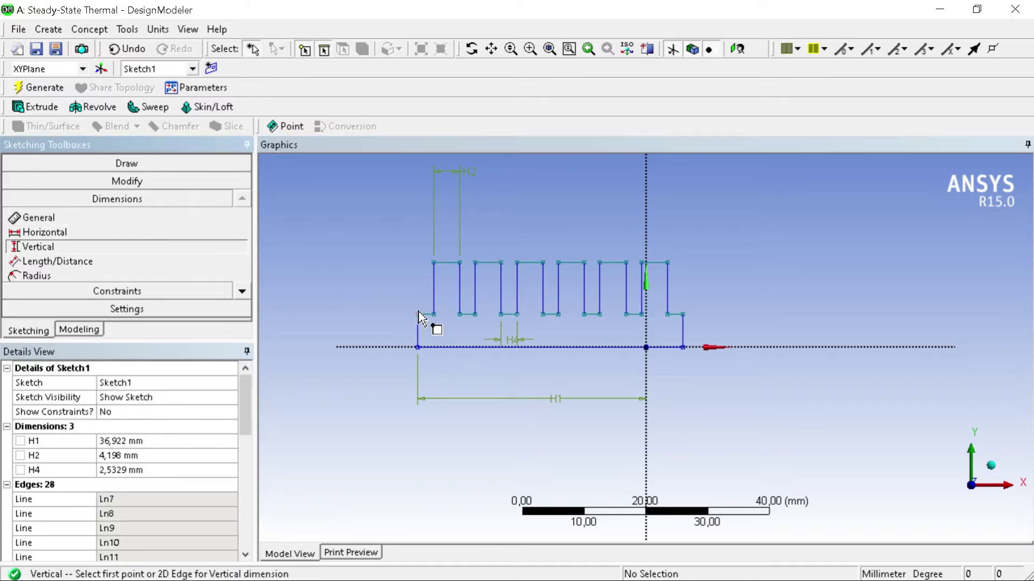
click(418, 314)
click(417, 347)
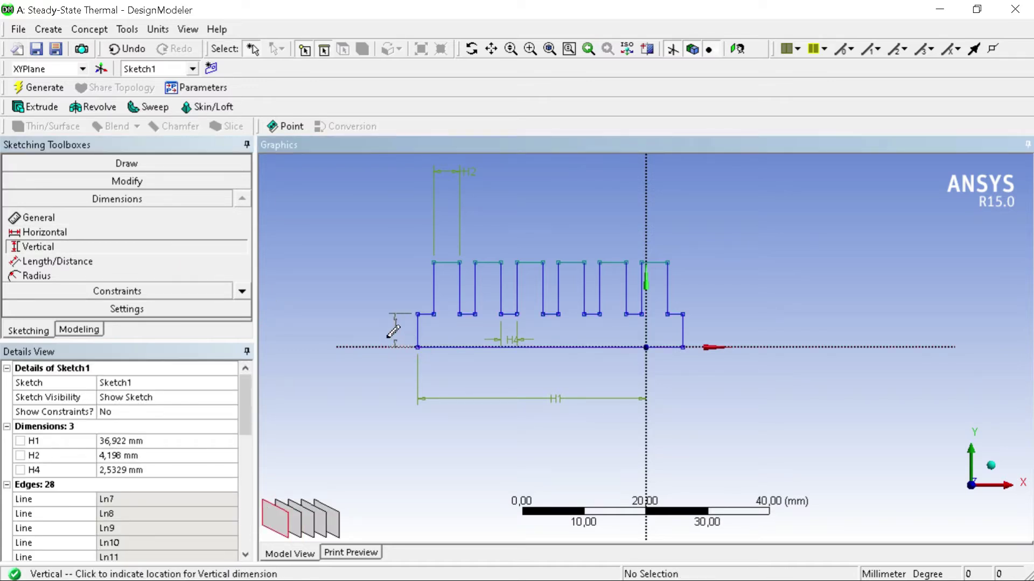
click(350, 329)
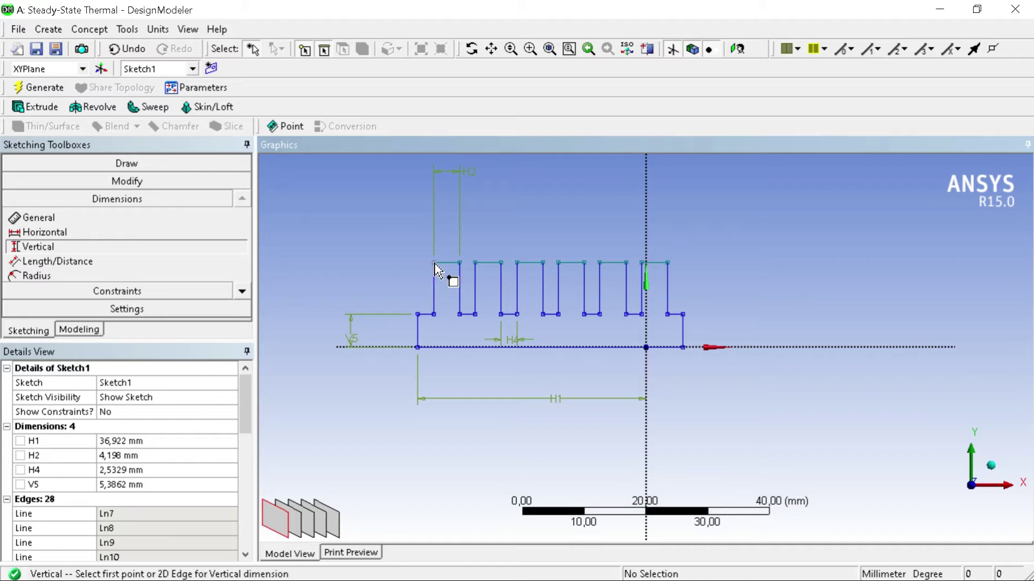
click(434, 262)
click(417, 314)
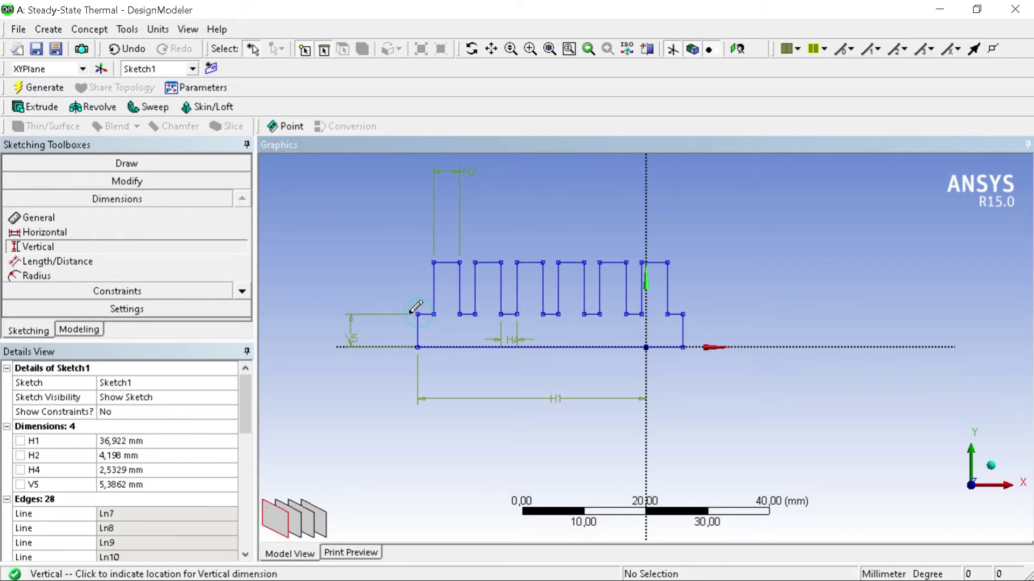
click(374, 304)
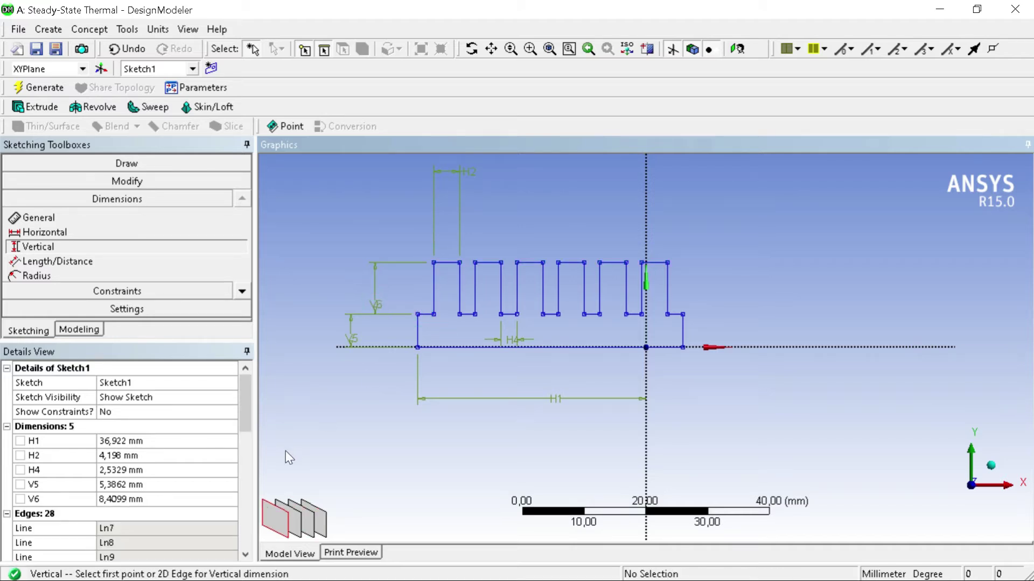
Set dimension H1, the distance from the base's left corner to the vertical axis, to 16,5 mm.
click(190, 441)
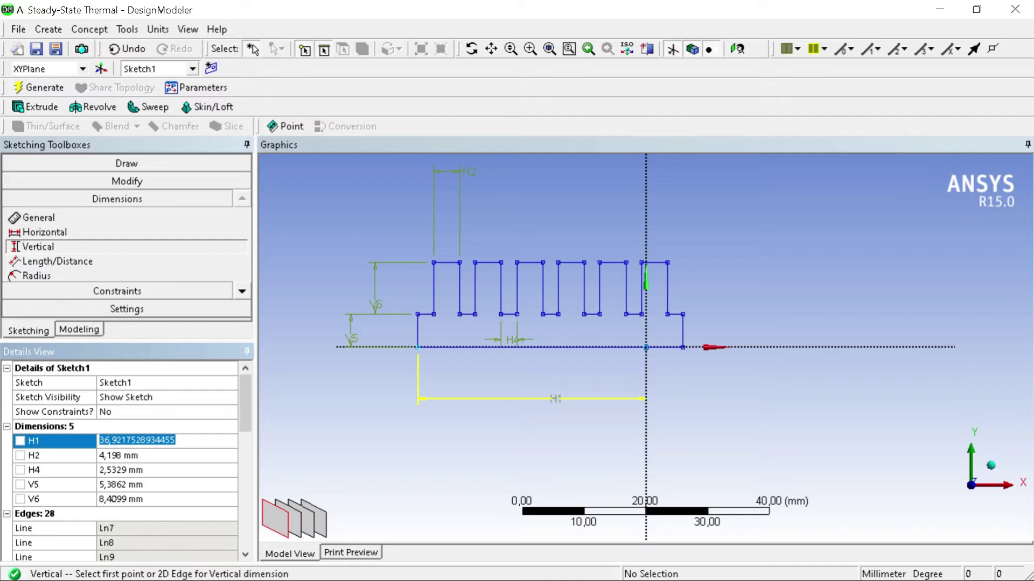
text(1)
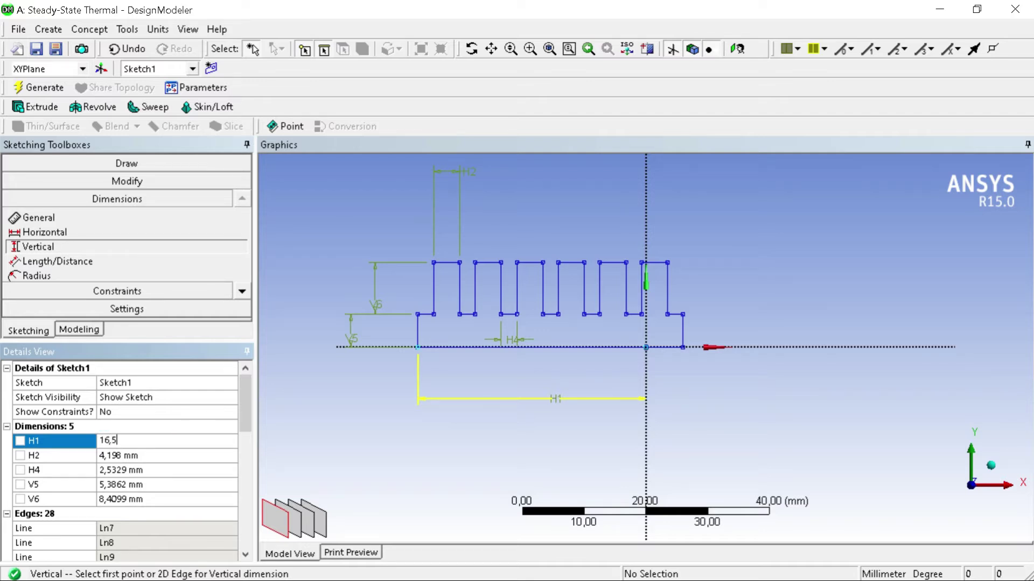
text(6,5)
key(Return)
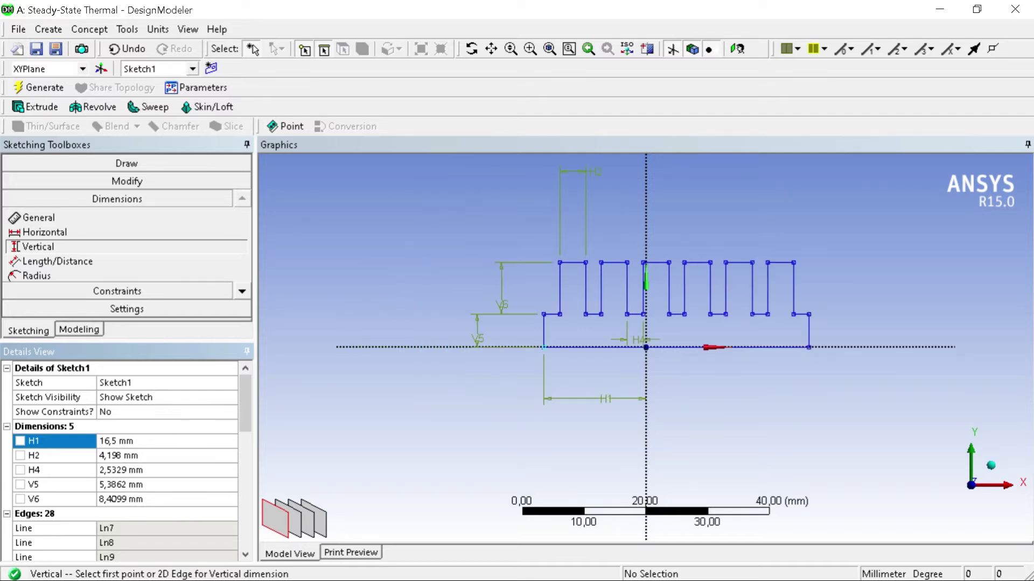
Set the fin width H2 to 1,5 mm and the gap width H4 to 3 mm.
click(195, 456)
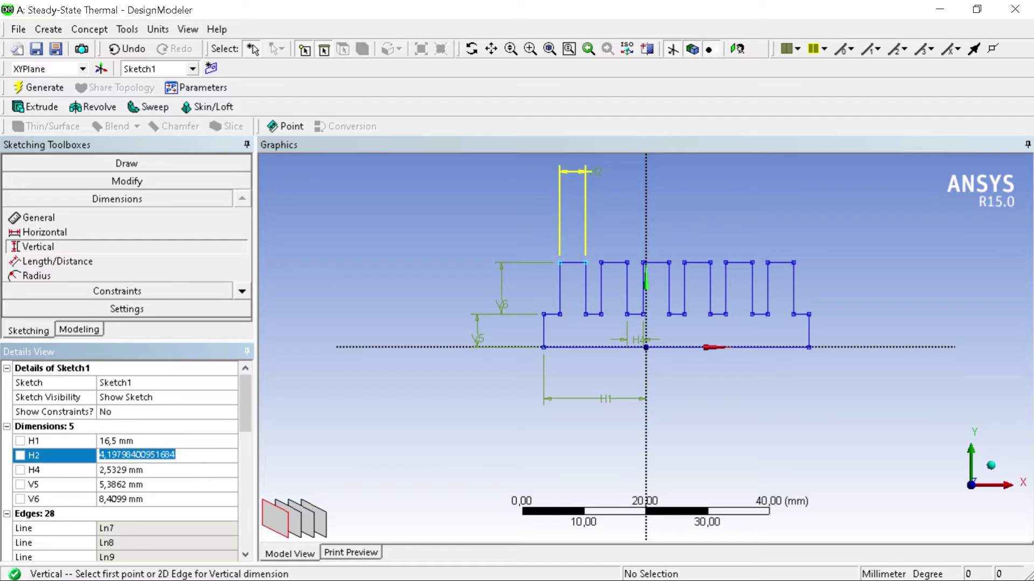
text(1,5)
click(195, 470)
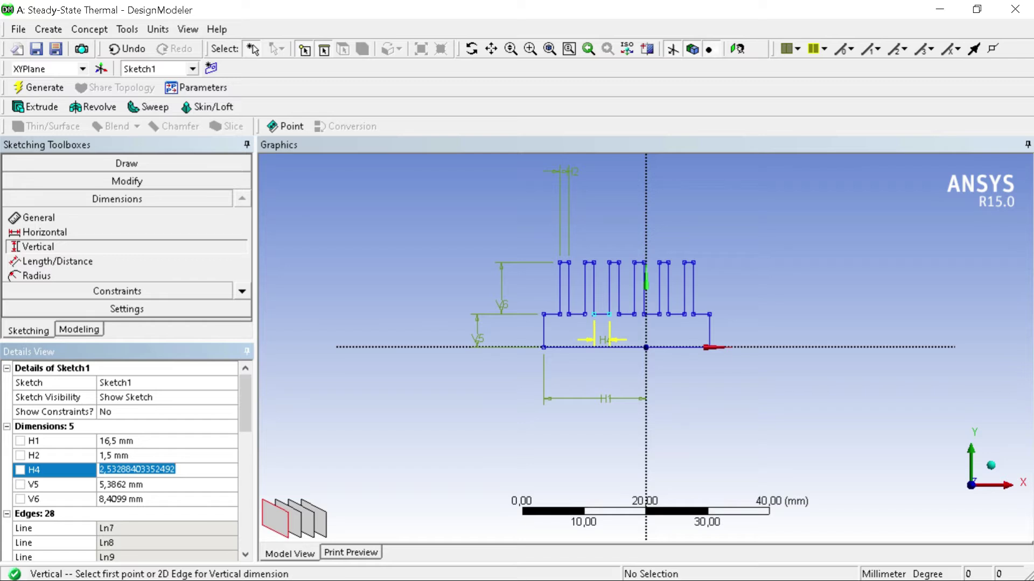
text(3)
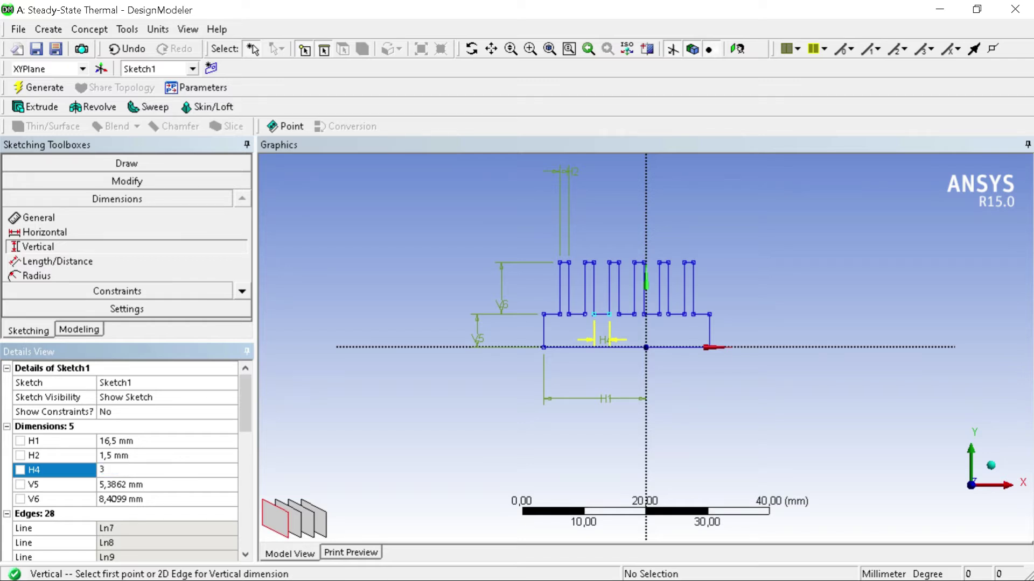
key(Return)
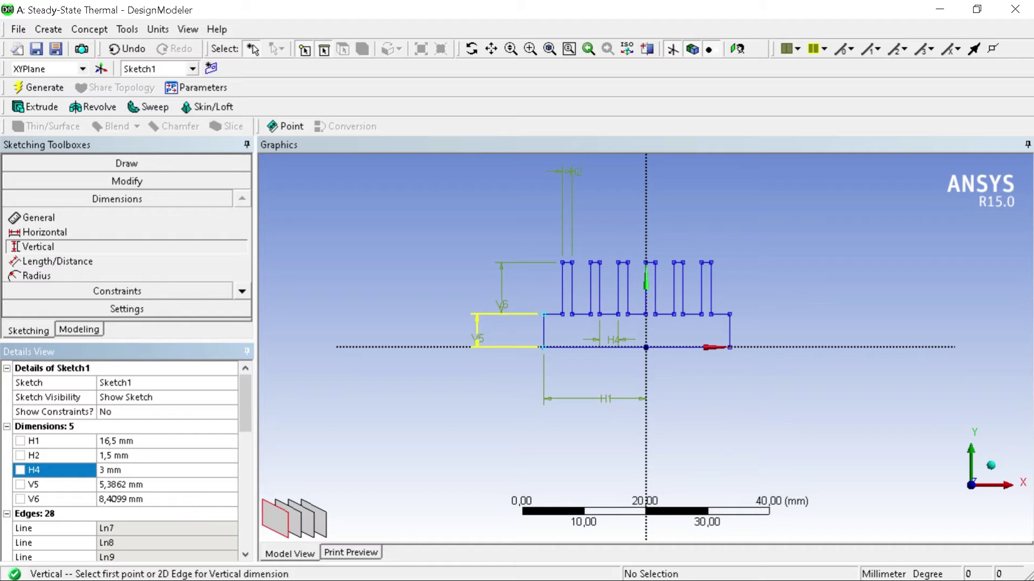
Set the base thickness V5 to 4,5 mm and the fin height V6 to 12 mm.
click(191, 485)
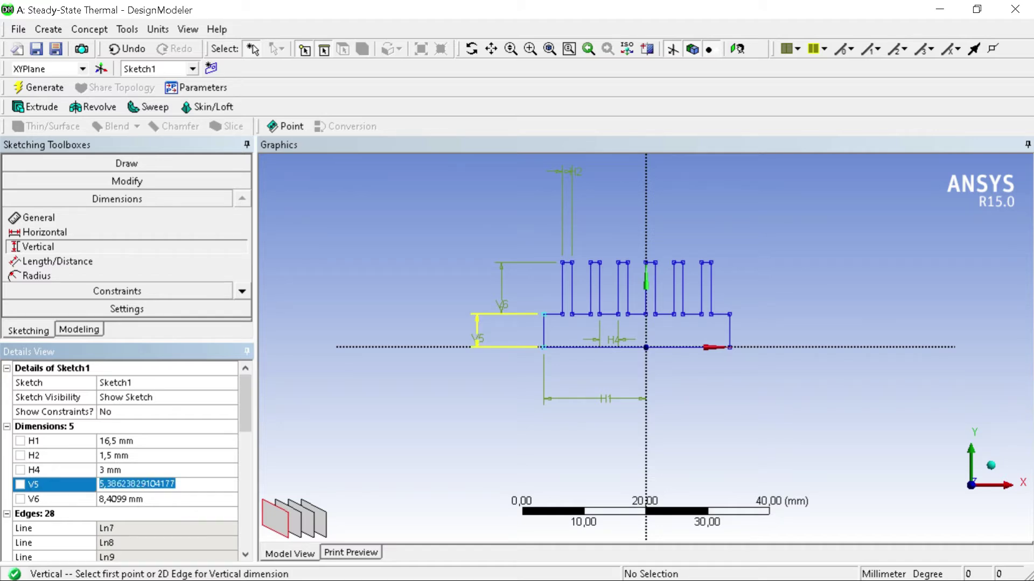
text(4)
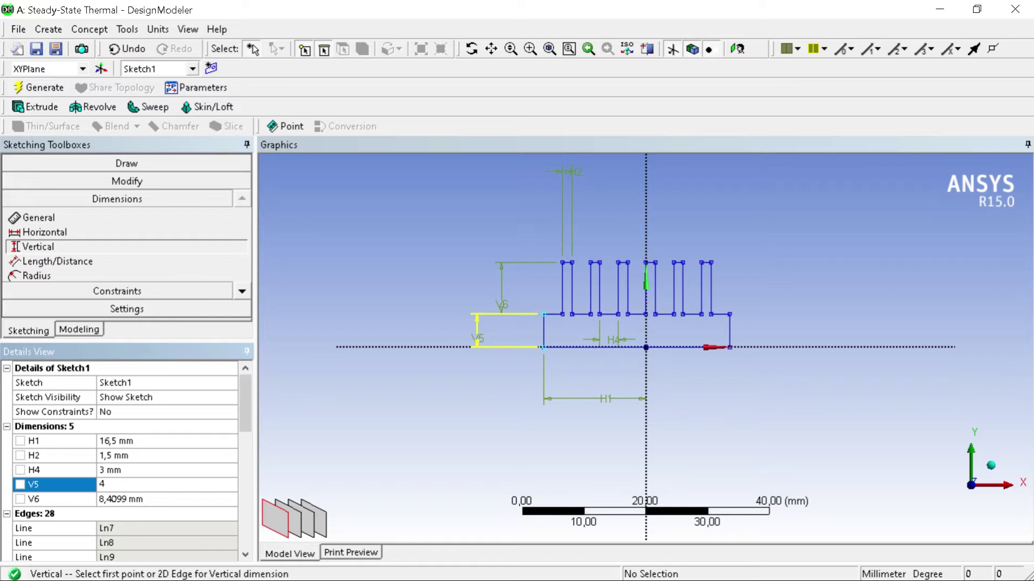
text(,5)
key(Return)
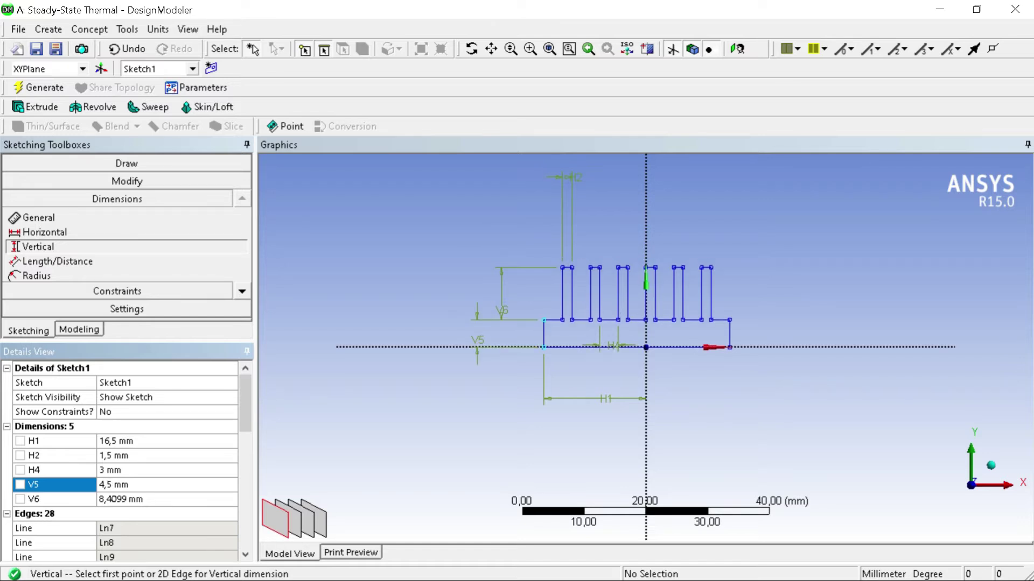
click(164, 500)
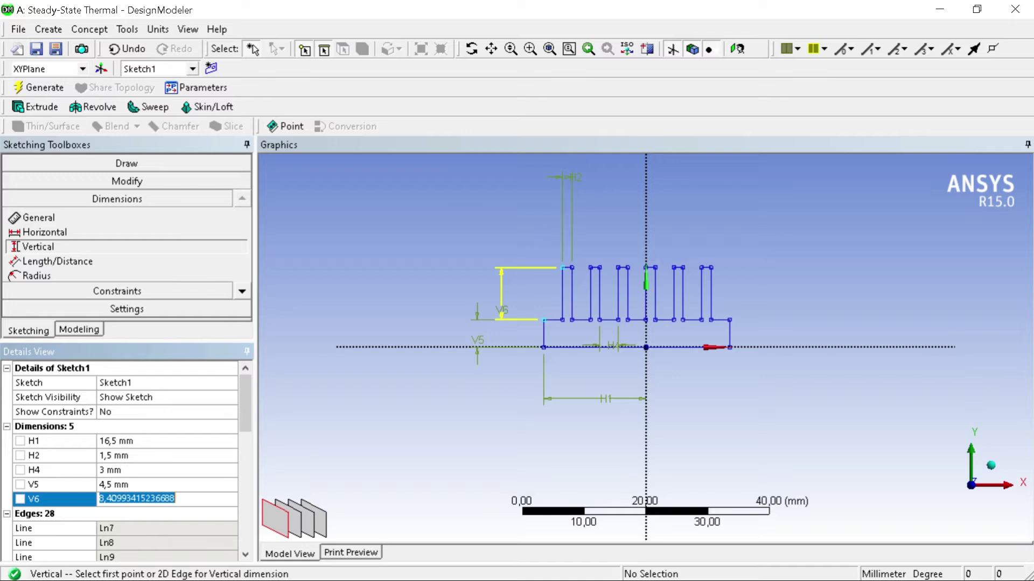
text(1)
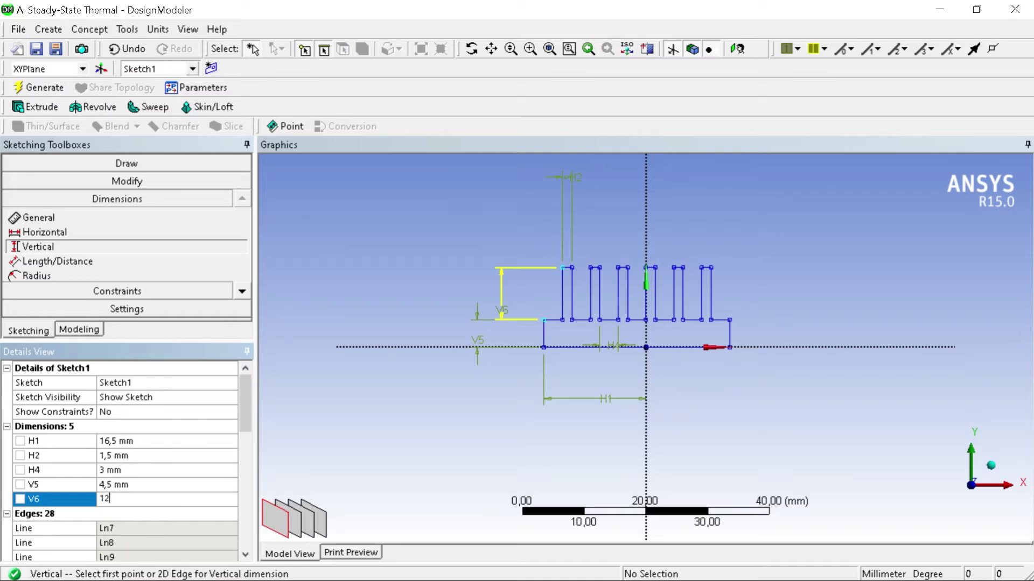
text(2)
key(Return)
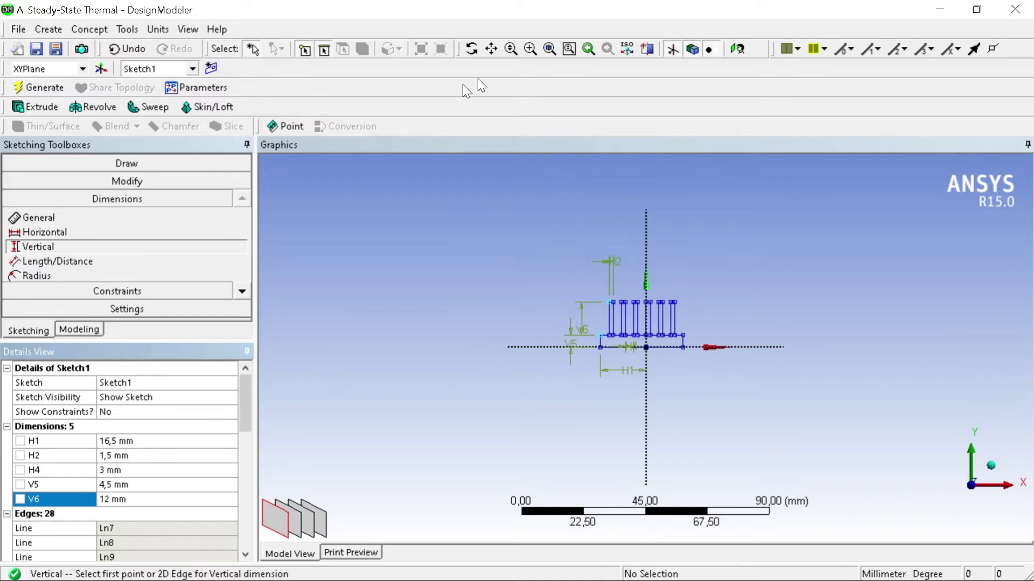
Extrude the fin profile sketch as added material to a depth of 22,5 mm and generate the solid body.
click(627, 49)
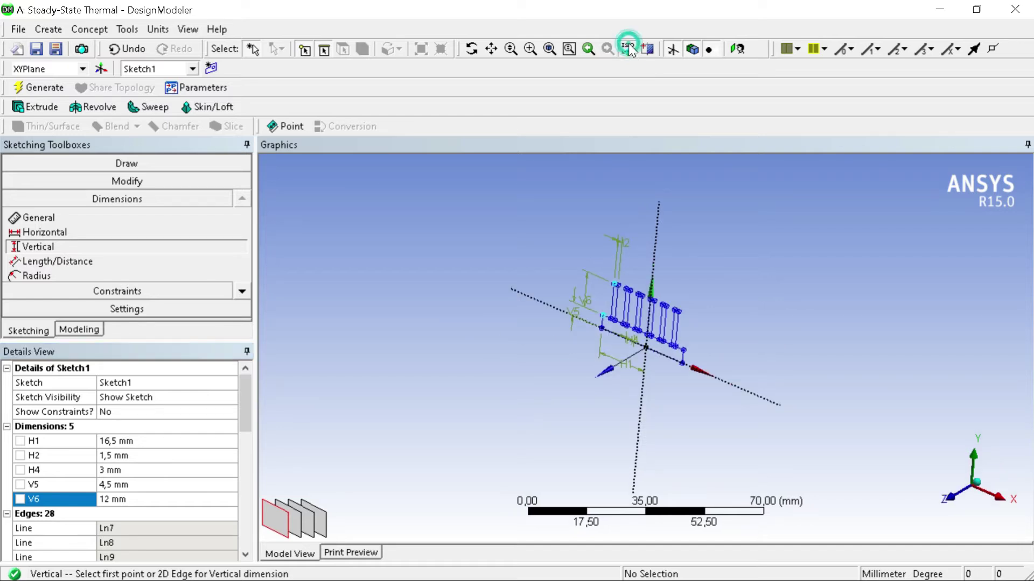
click(50, 105)
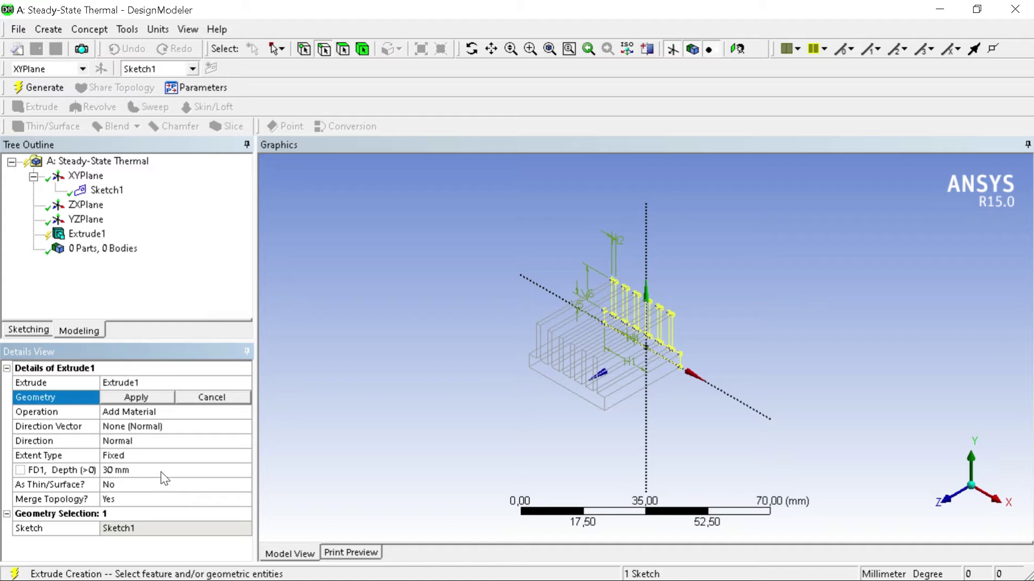
click(154, 398)
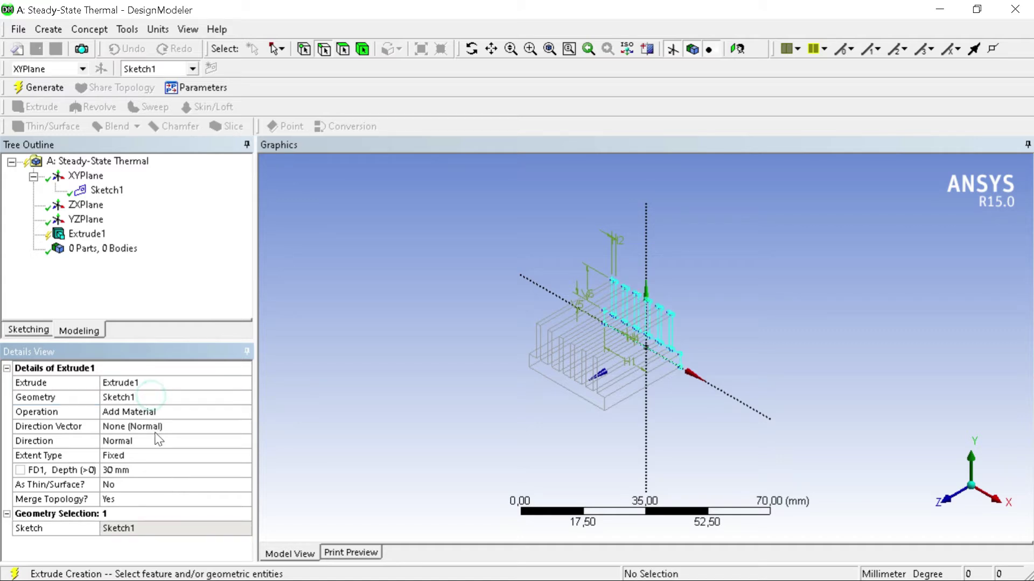
click(159, 471)
text(22)
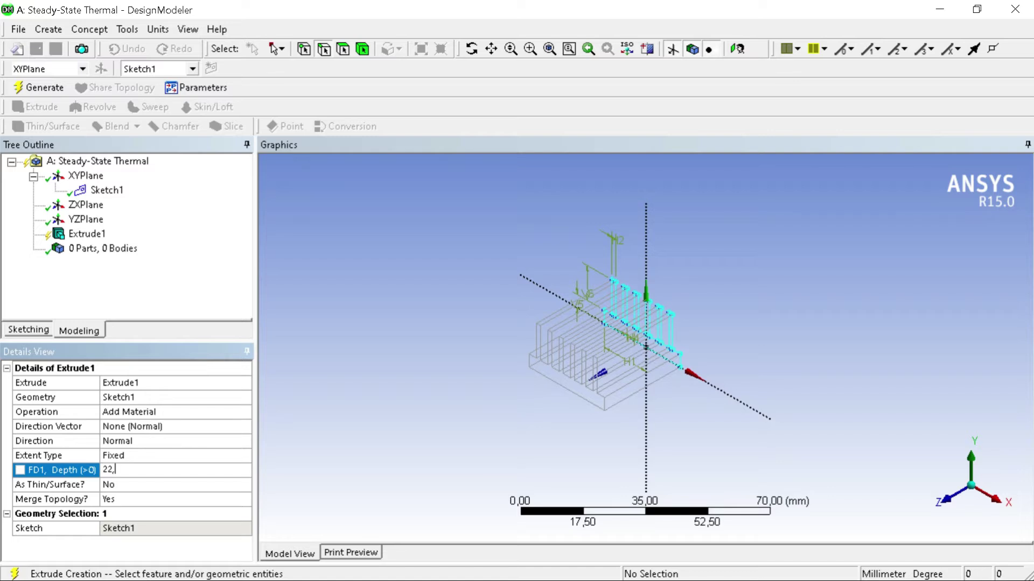
text(,5)
key(Return)
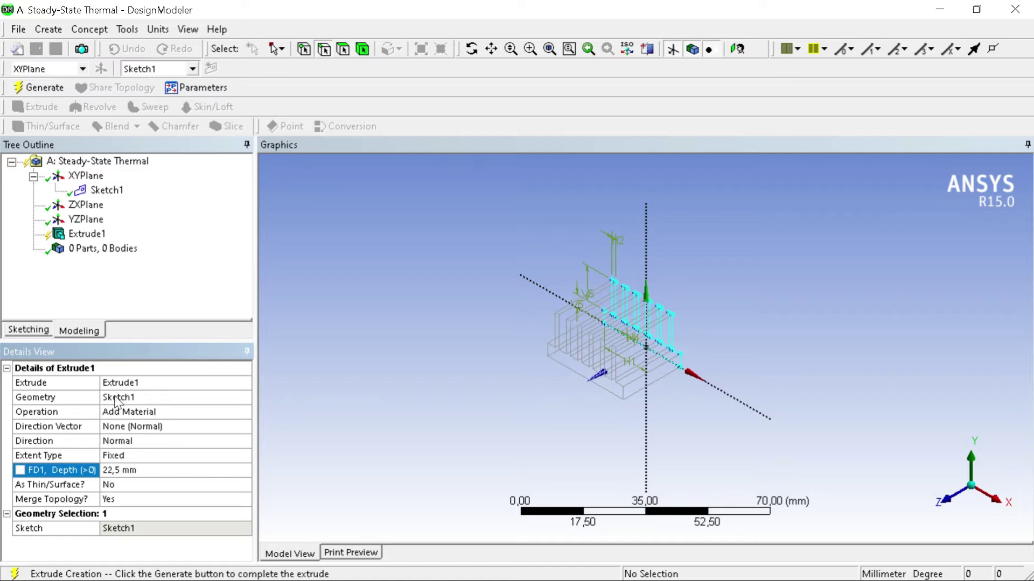
scroll(681, 377, up, 5)
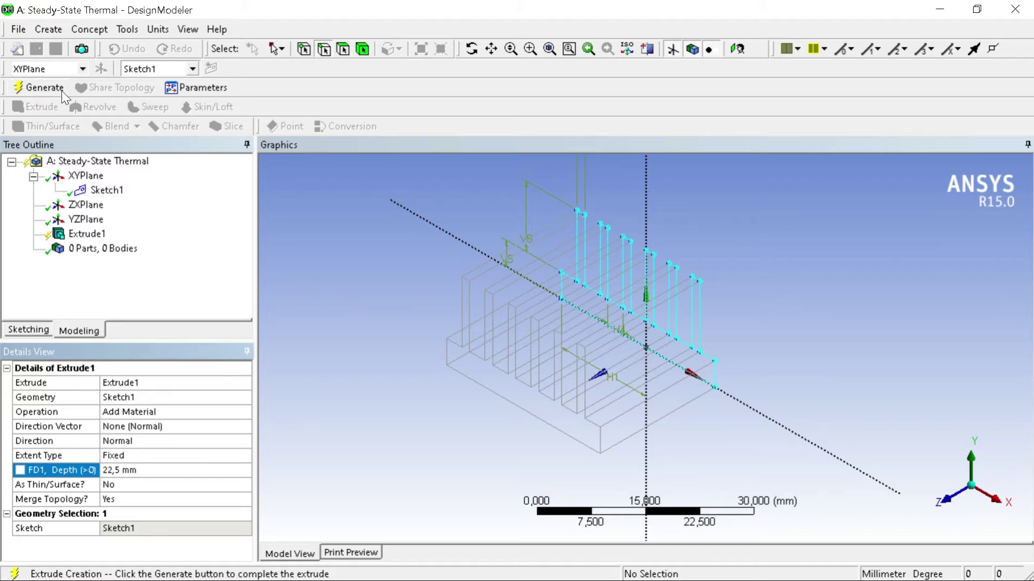
click(40, 87)
scroll(628, 341, down, 5)
scroll(697, 367, up, 5)
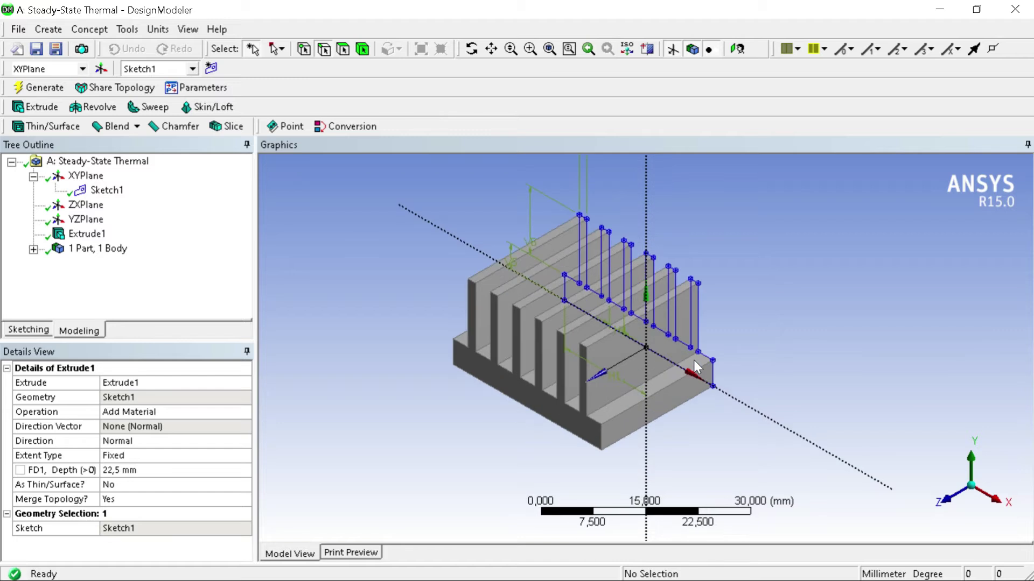
Inspect the extruded heat sink with the plane and sketch display hidden, and restore that display.
scroll(695, 363, up, 3)
scroll(693, 362, down, 3)
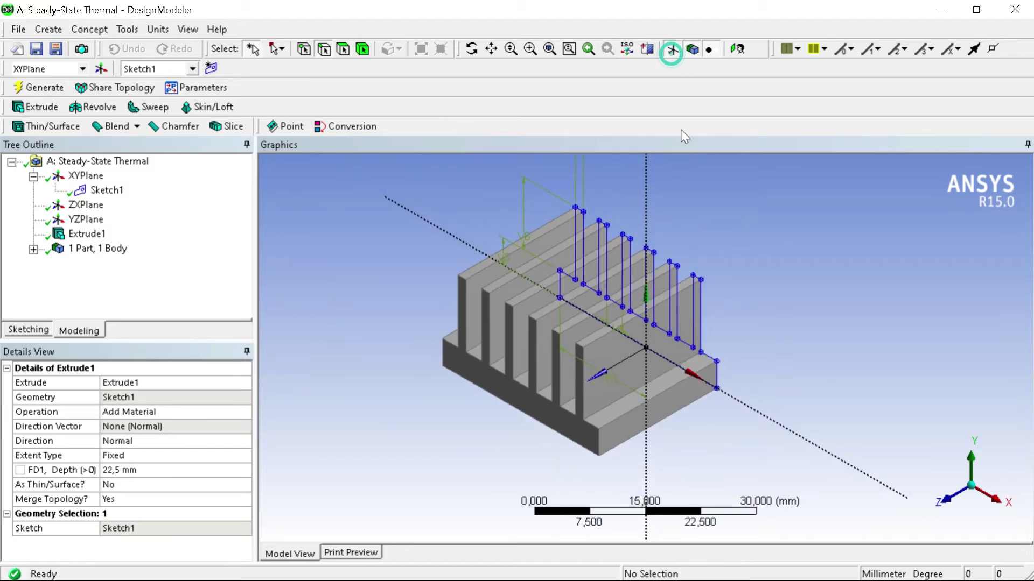
click(673, 49)
scroll(652, 289, down, 2)
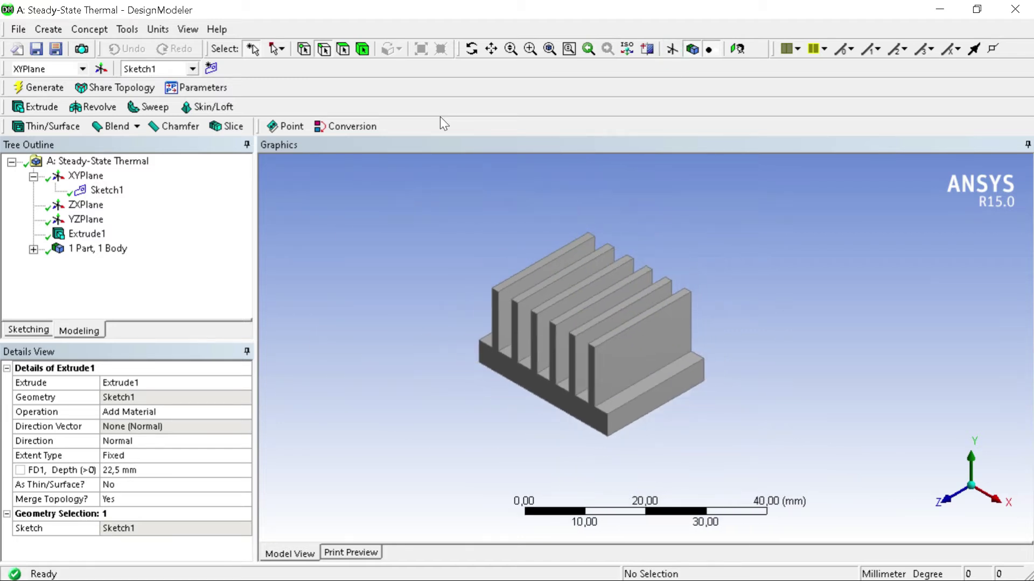
scroll(646, 316, down, 2)
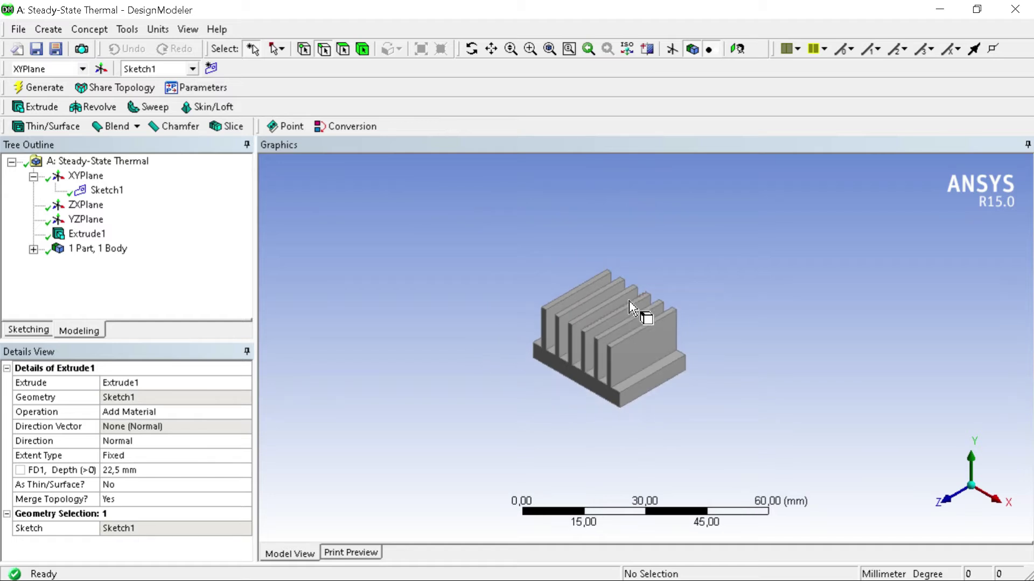
scroll(625, 303, up, 4)
scroll(618, 304, down, 4)
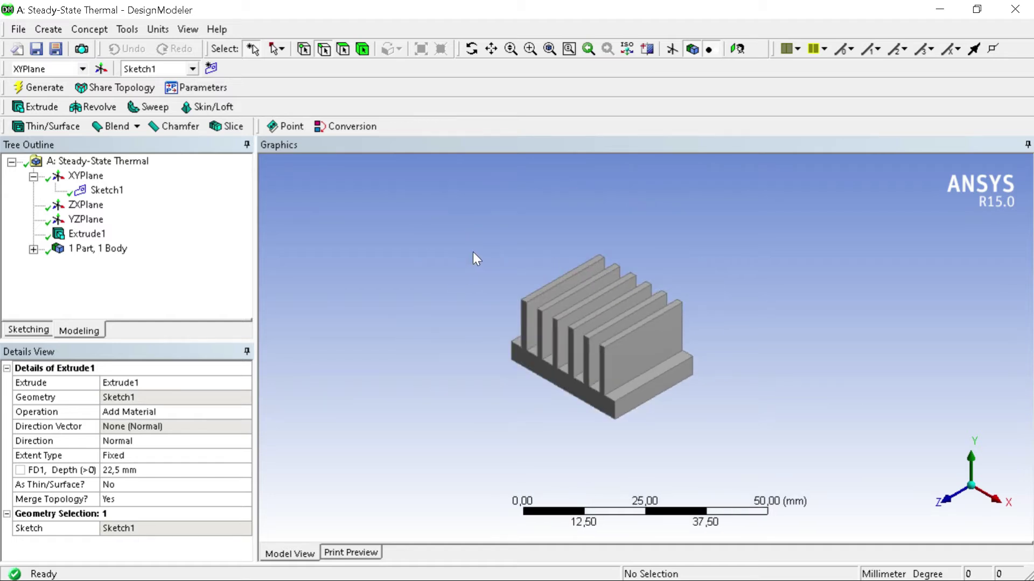
click(671, 51)
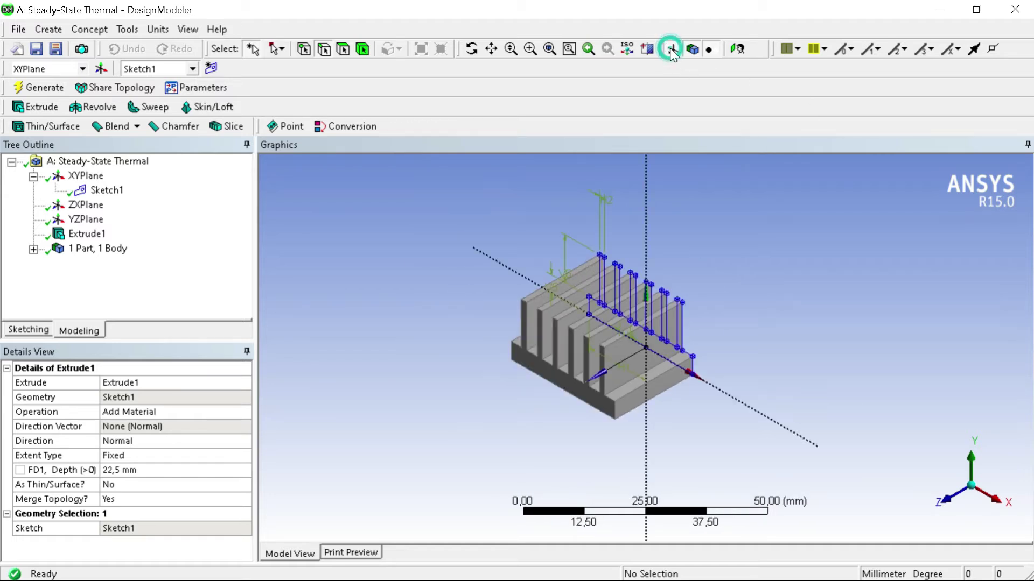
Close DesignModeler and open the Steady-State Thermal system's Model cell in Mechanical.
click(20, 29)
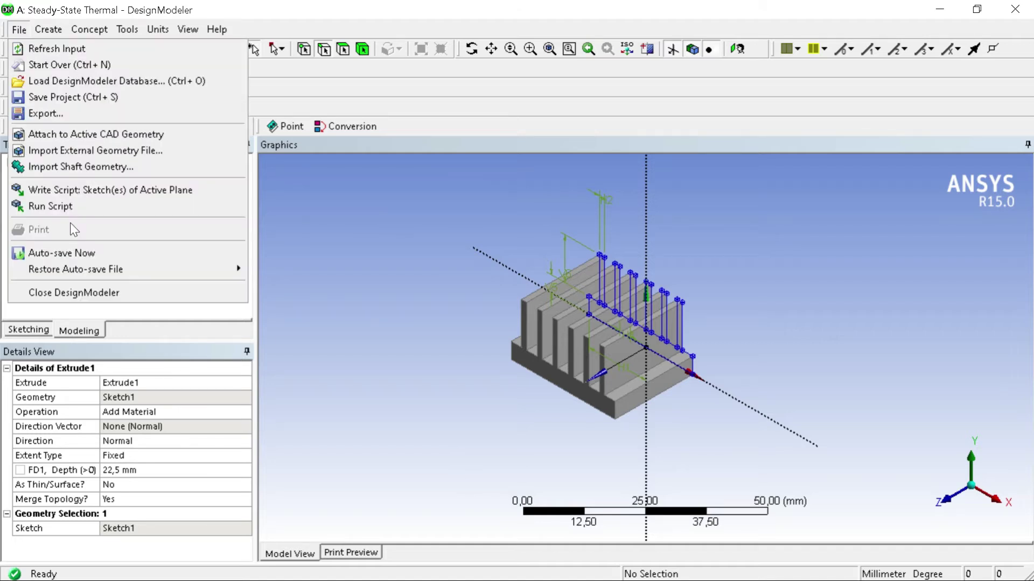
click(121, 294)
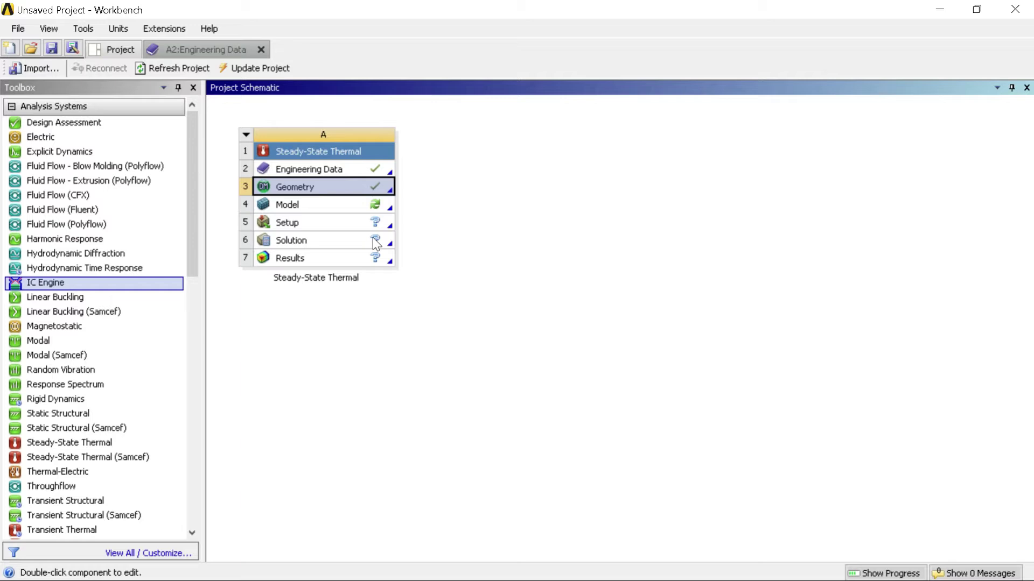
double_click(342, 206)
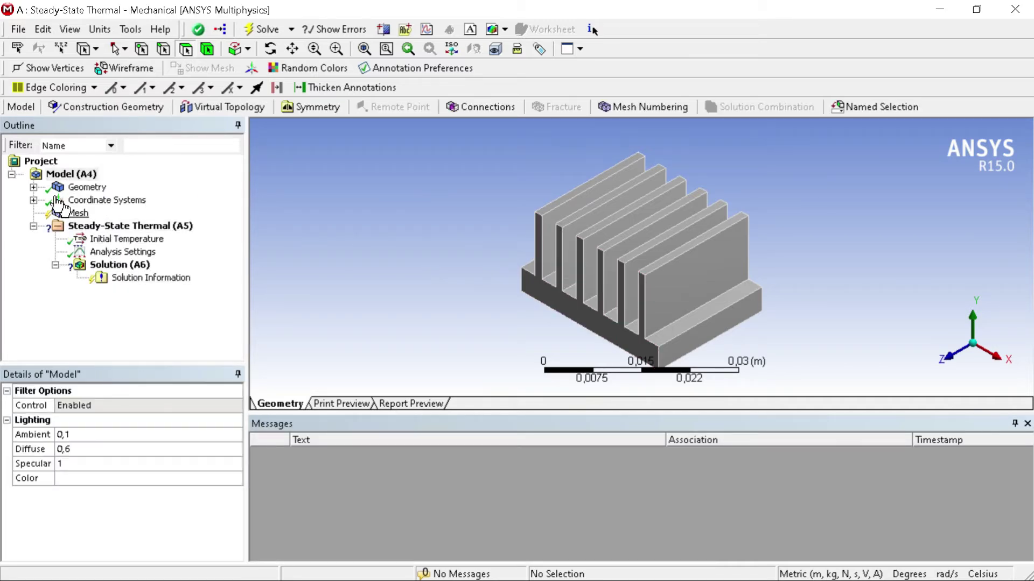
Select the heat sink's solid body and assign the material alumunium to it.
click(33, 187)
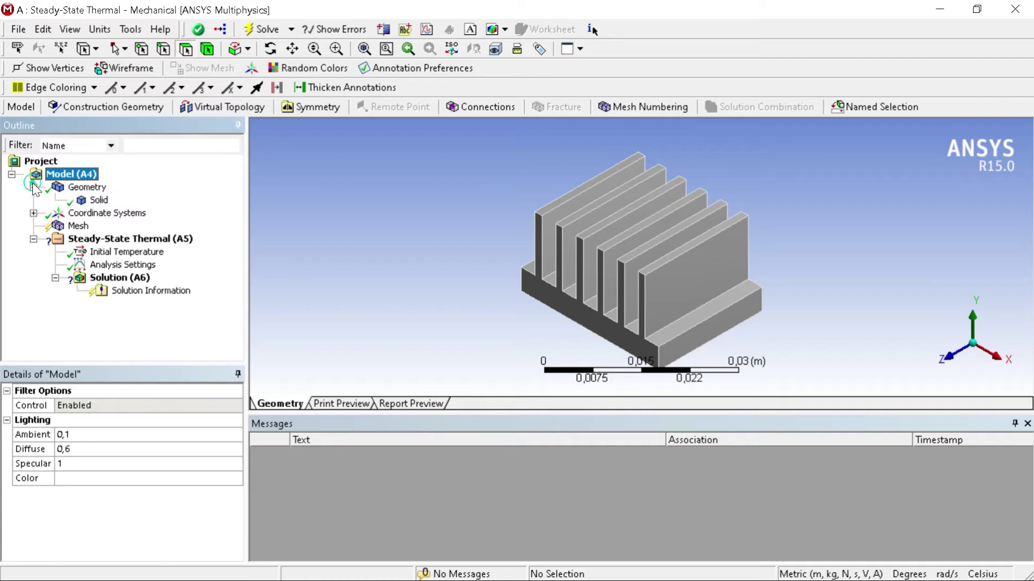
click(99, 200)
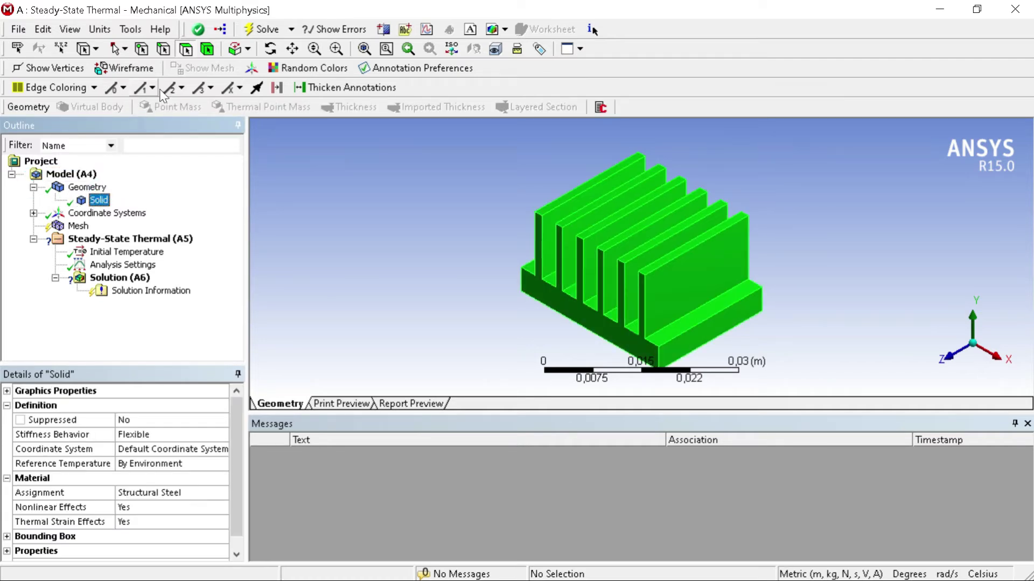
click(207, 49)
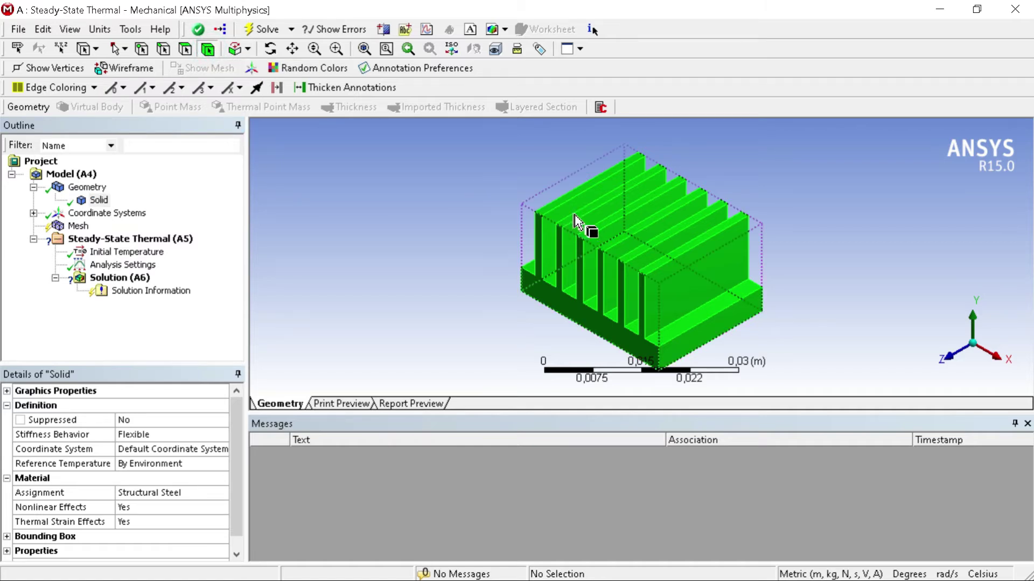
click(594, 234)
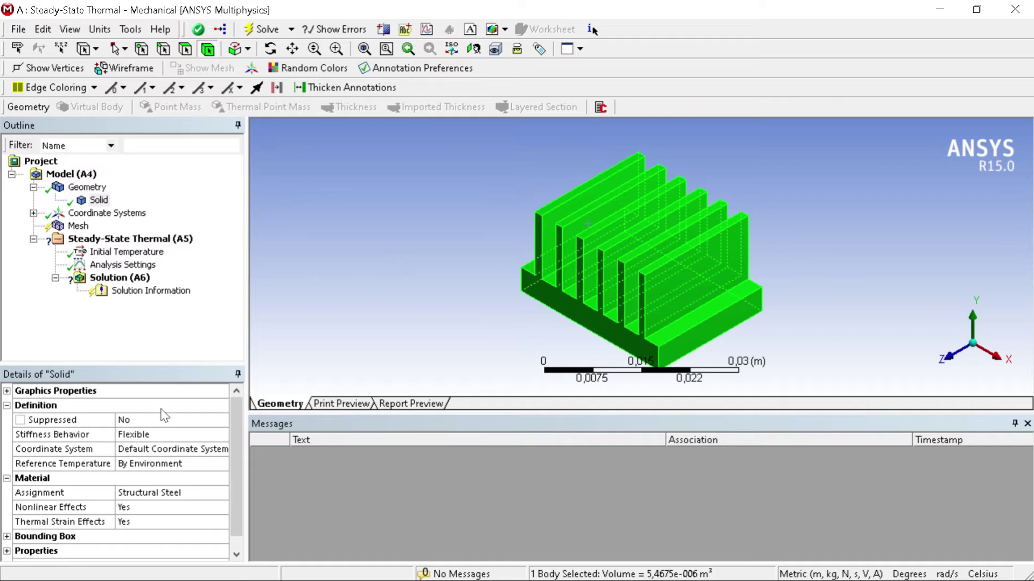
click(201, 493)
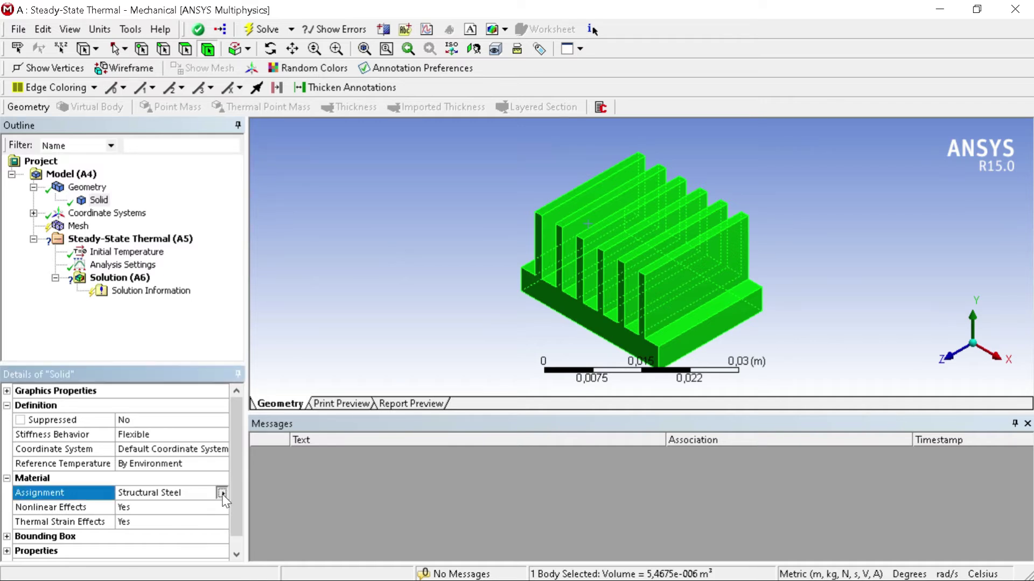
click(222, 493)
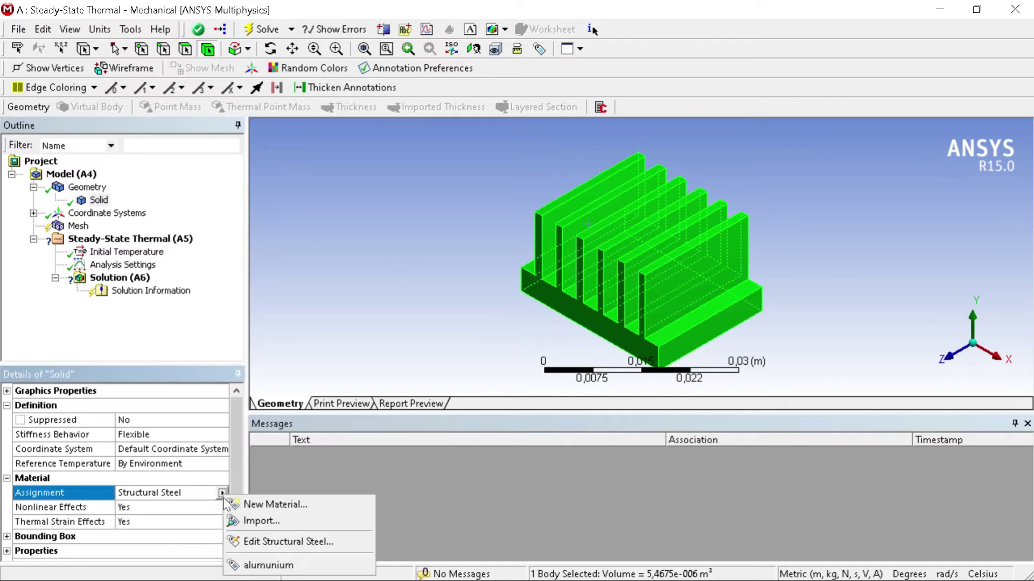
click(251, 565)
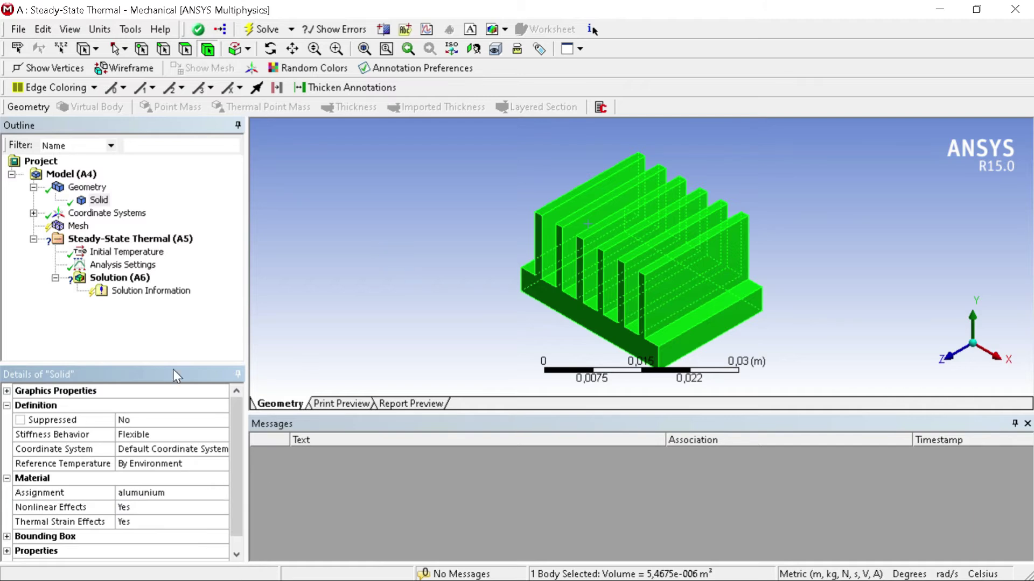
Insert a mesh sizing control scoped to the heat sink body and set its element size to 7,5e-4 m.
click(80, 226)
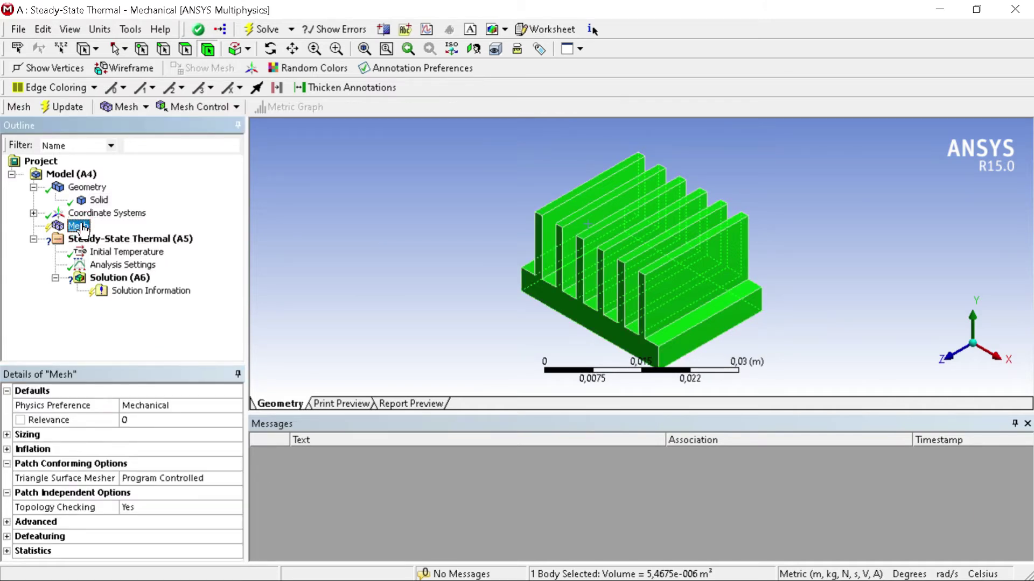
right_click(81, 227)
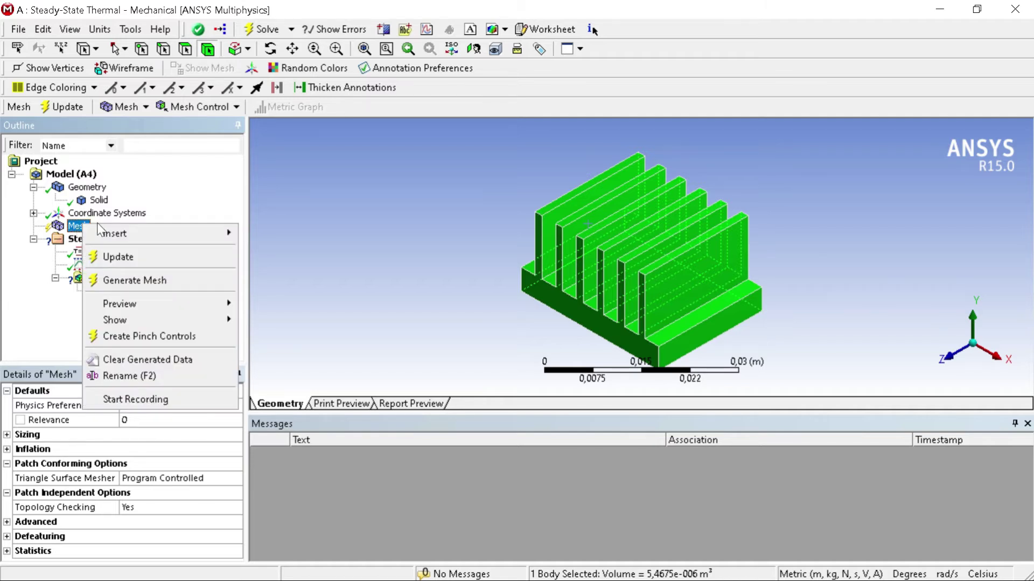
mouse_move(111, 233)
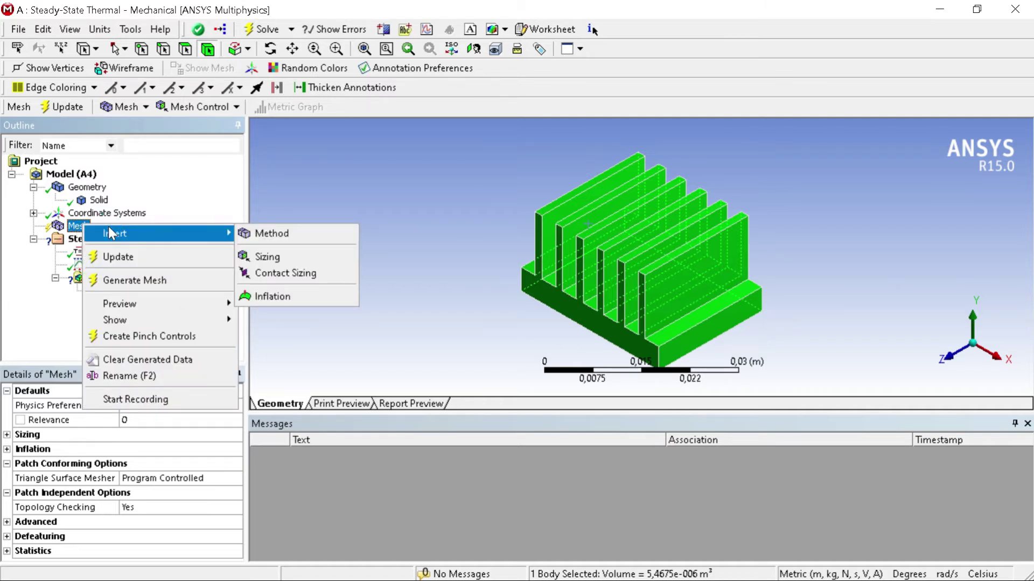
click(264, 257)
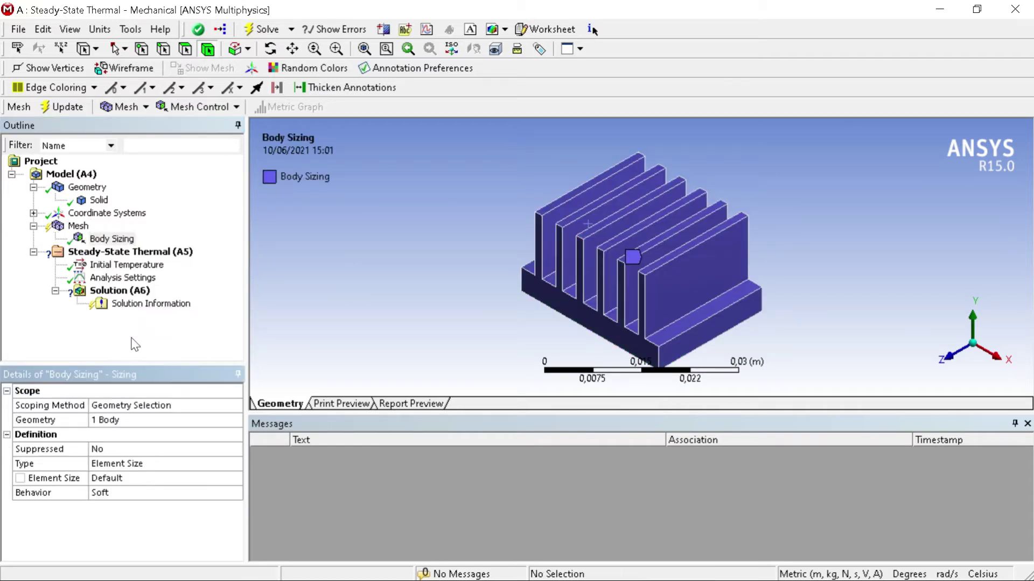
click(158, 420)
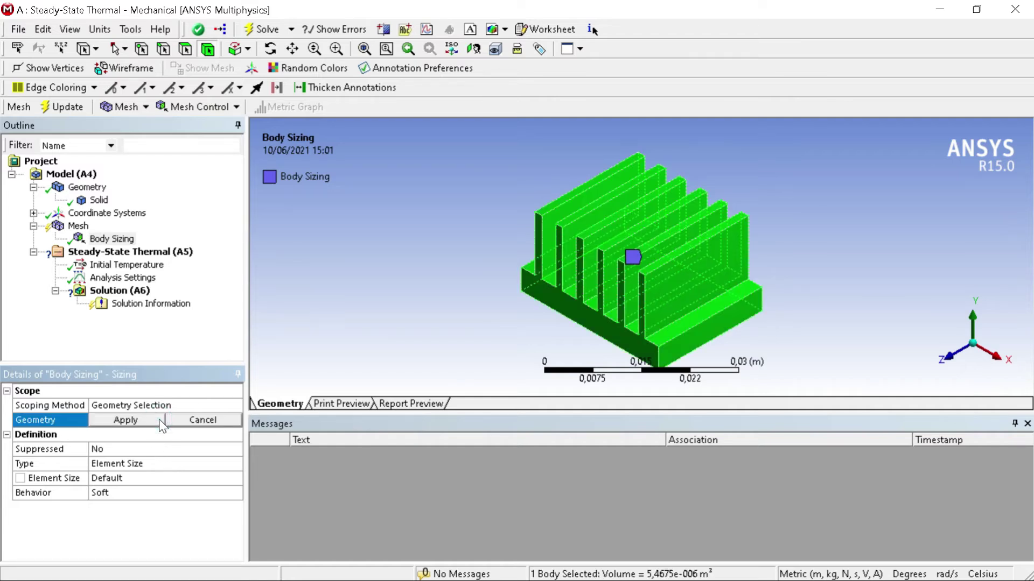
click(208, 50)
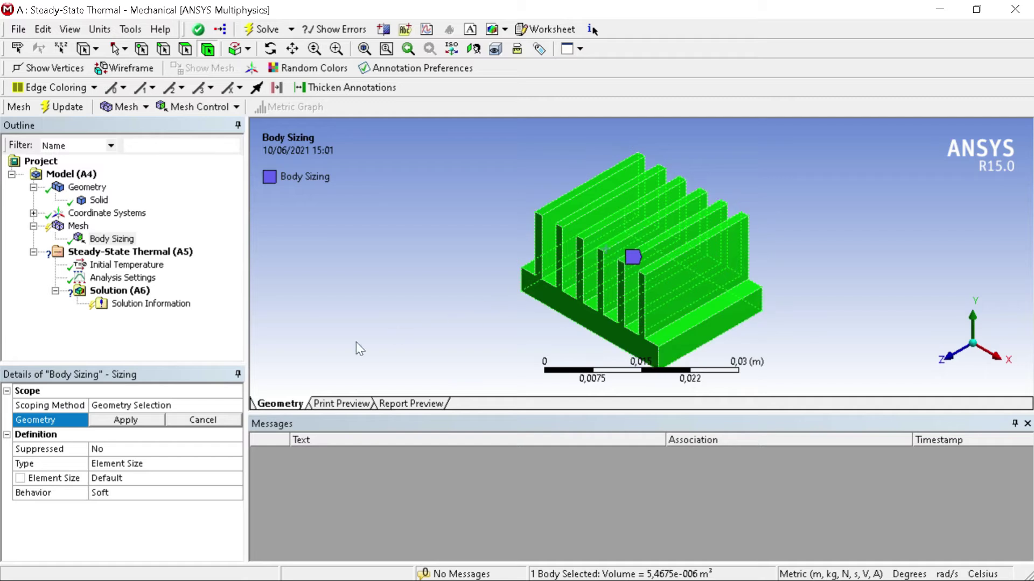
click(136, 418)
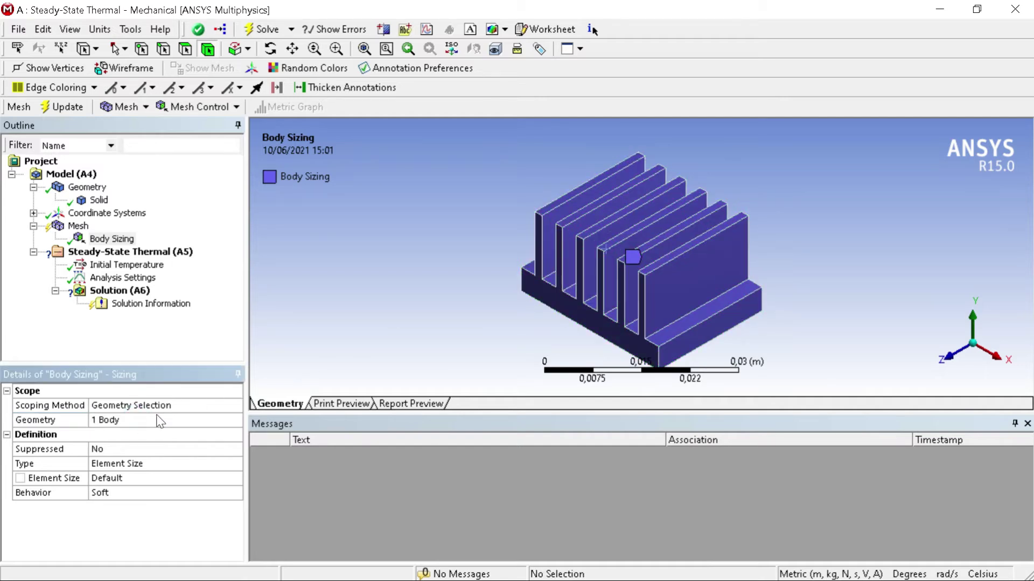
click(181, 482)
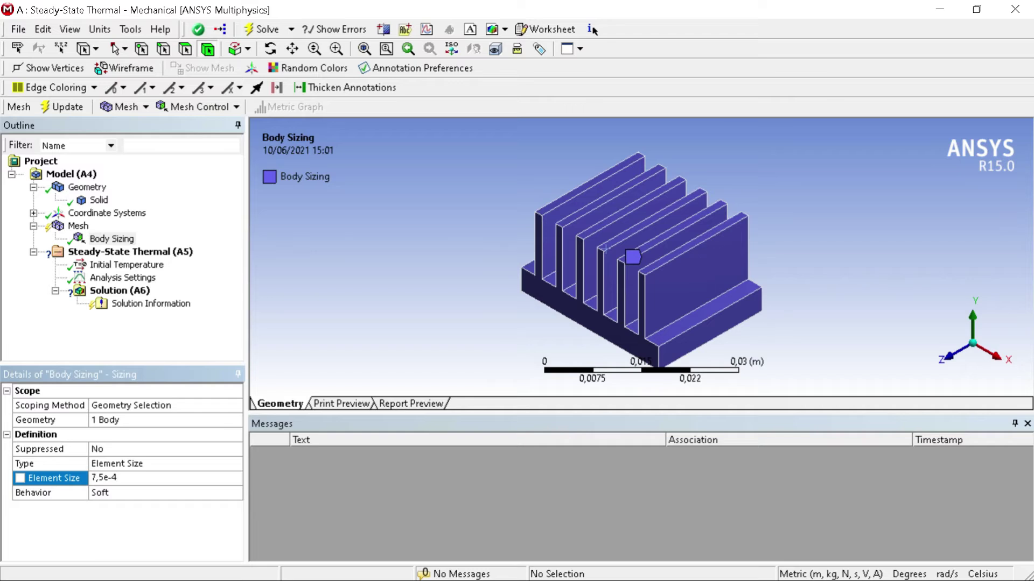
key(Return)
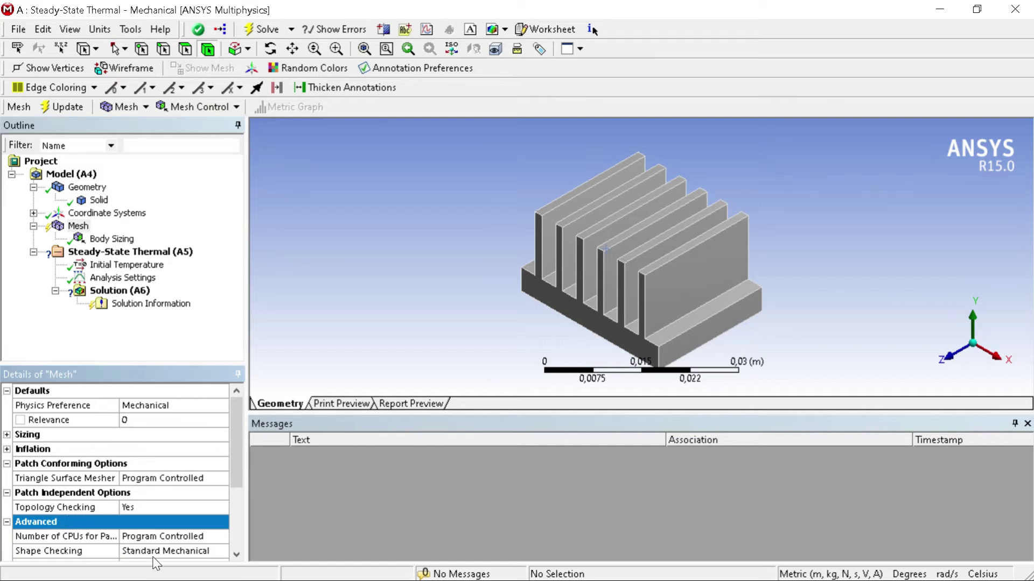
Choose another option for Element Midside Nodes in the mesh's advanced settings.
click(236, 555)
click(236, 555)
click(236, 555)
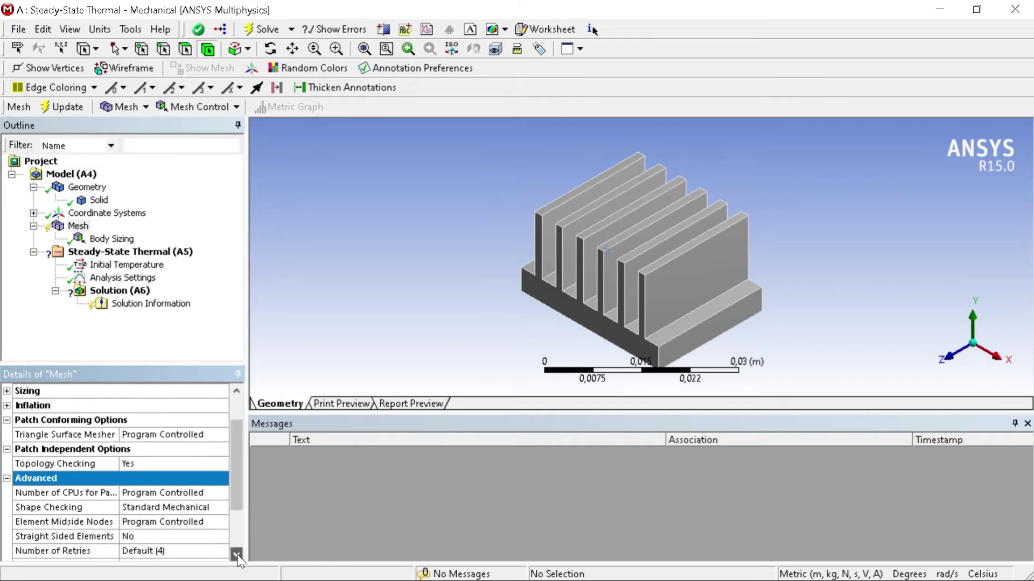
click(236, 555)
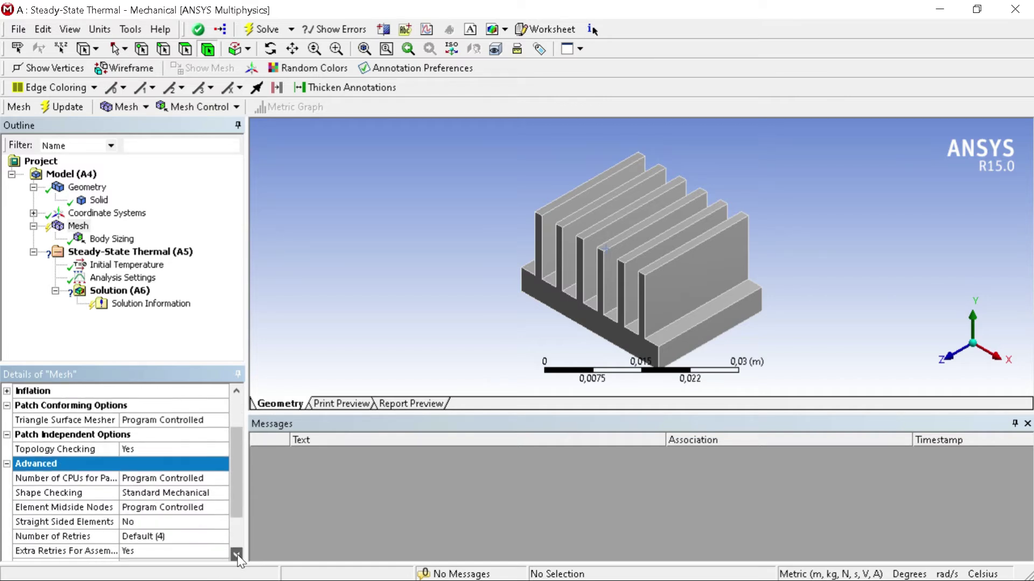
click(175, 509)
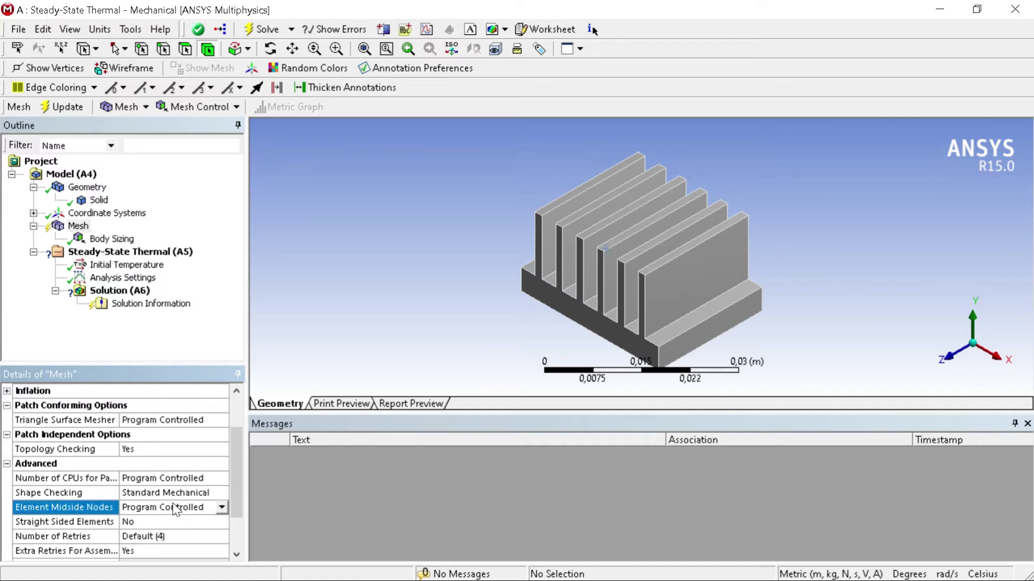
click(222, 508)
click(186, 531)
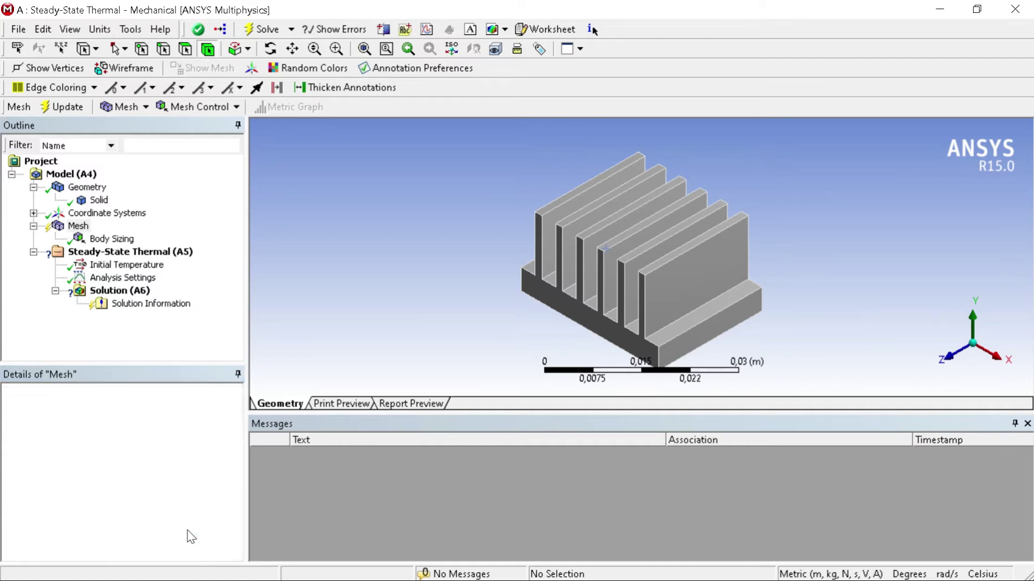
Generate the heat sink's mesh.
right_click(77, 227)
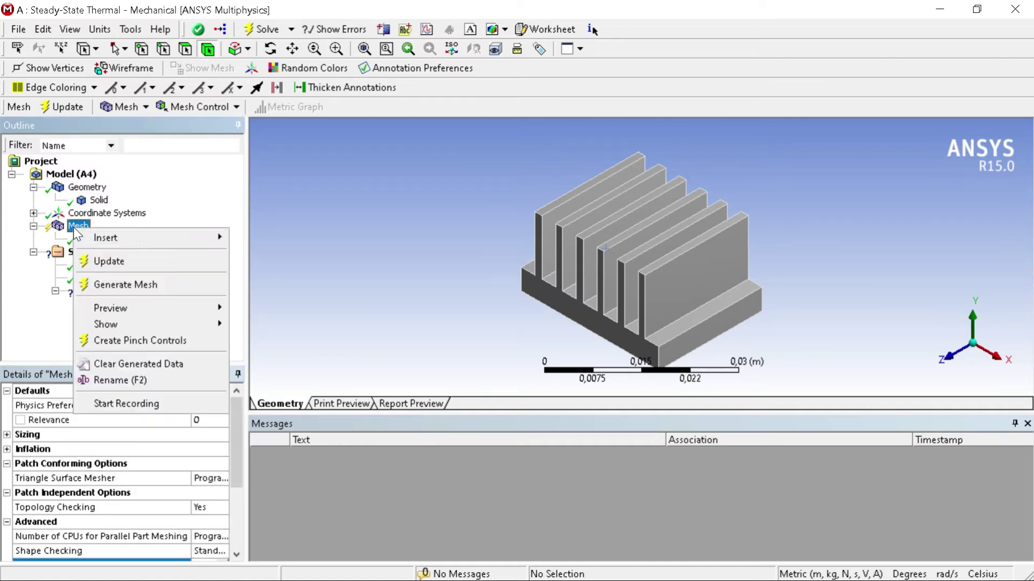
click(108, 286)
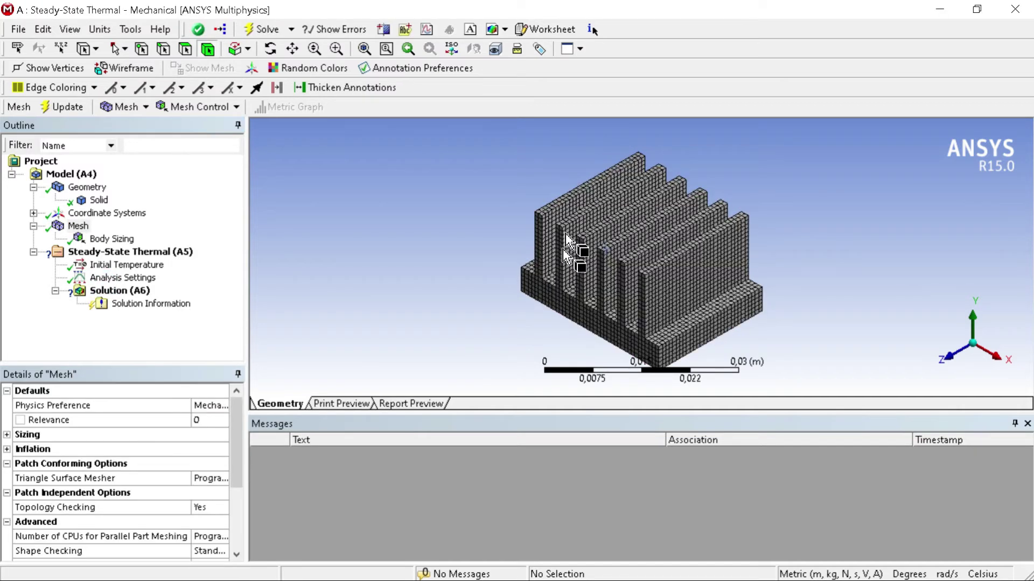
Examine the generated mesh on the heat sink's fins and base, close up and as a whole.
scroll(572, 234, up, 2)
scroll(571, 232, down, 3)
scroll(579, 227, up, 3)
scroll(580, 223, down, 2)
scroll(579, 222, up, 5)
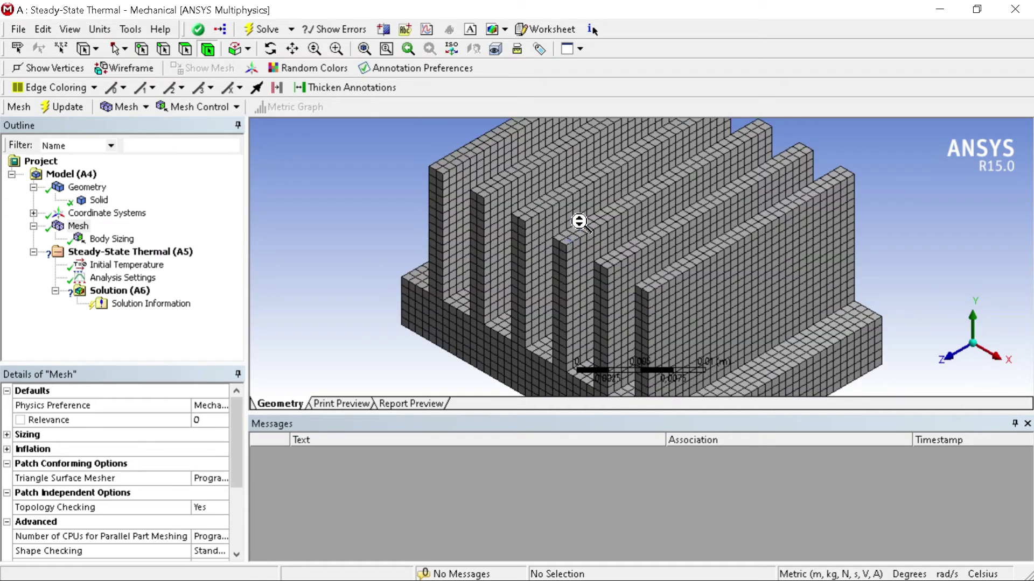
scroll(579, 222, up, 1)
scroll(579, 222, up, 1)
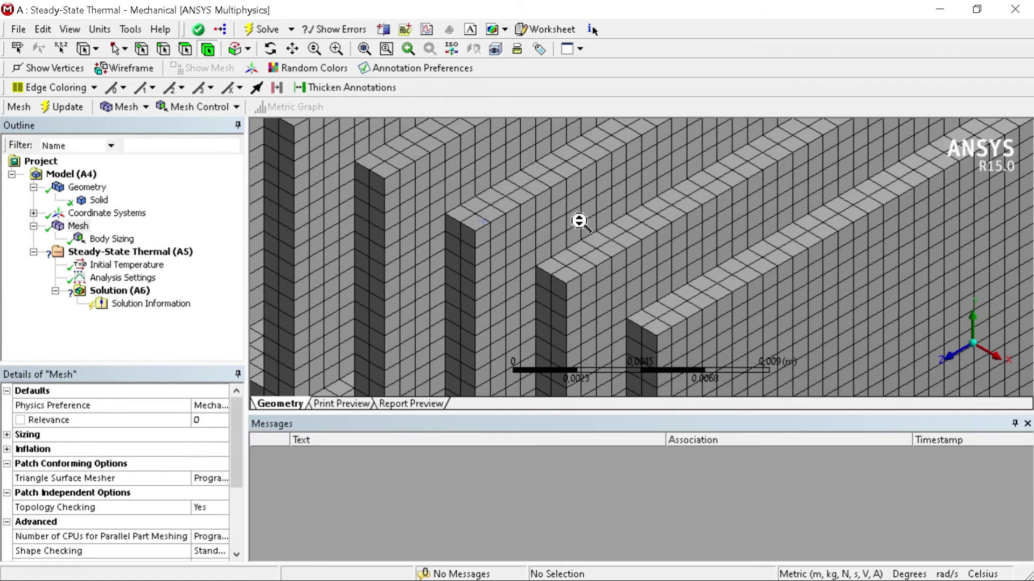
key(F7)
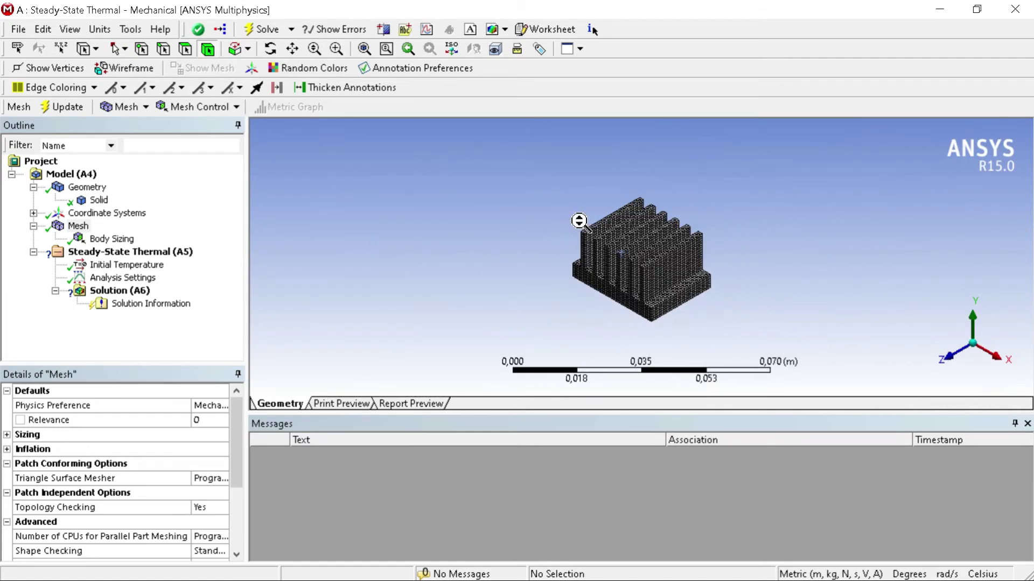
scroll(579, 221, up, 5)
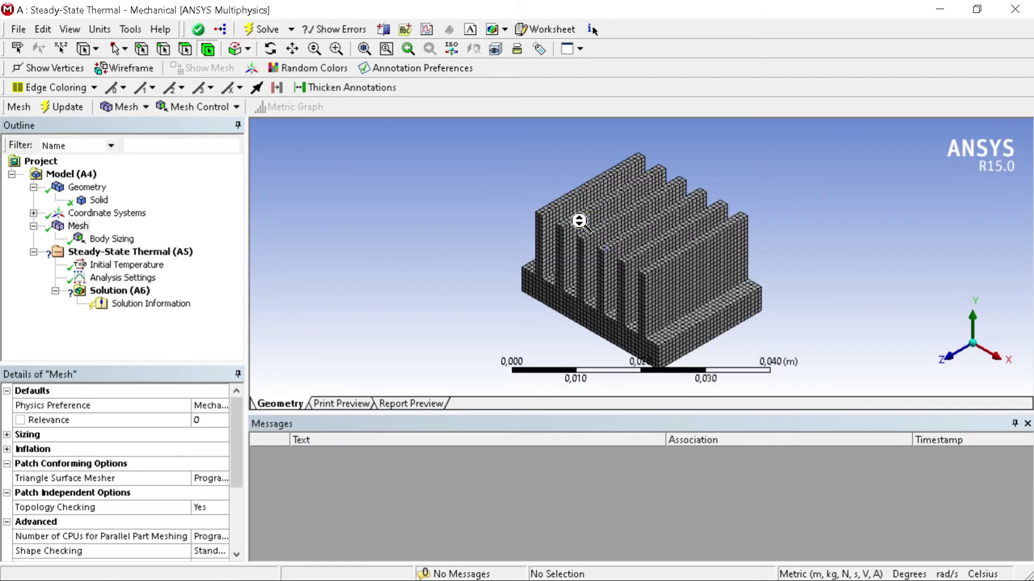
scroll(579, 222, up, 2)
scroll(579, 221, up, 1)
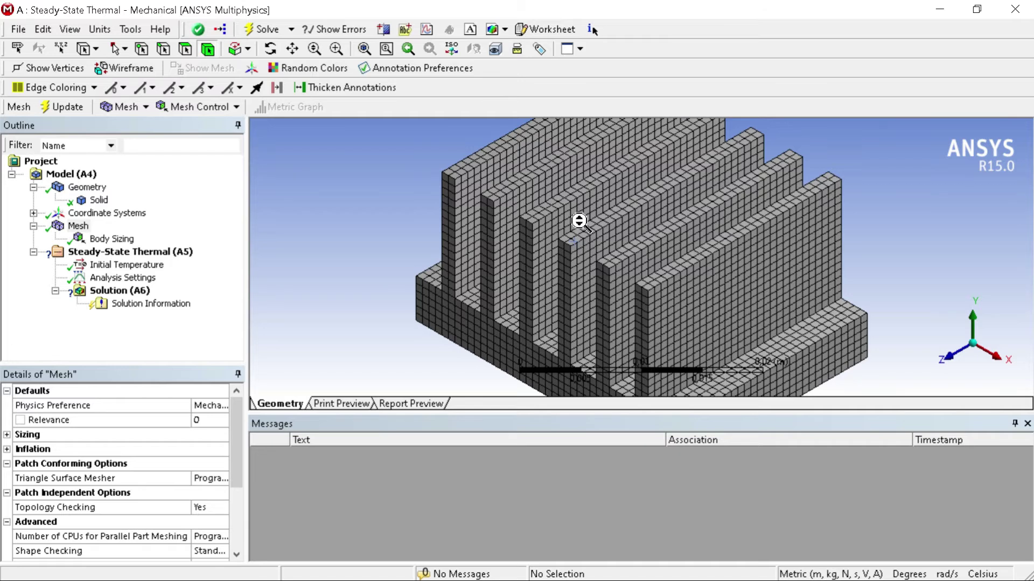
scroll(579, 221, down, 2)
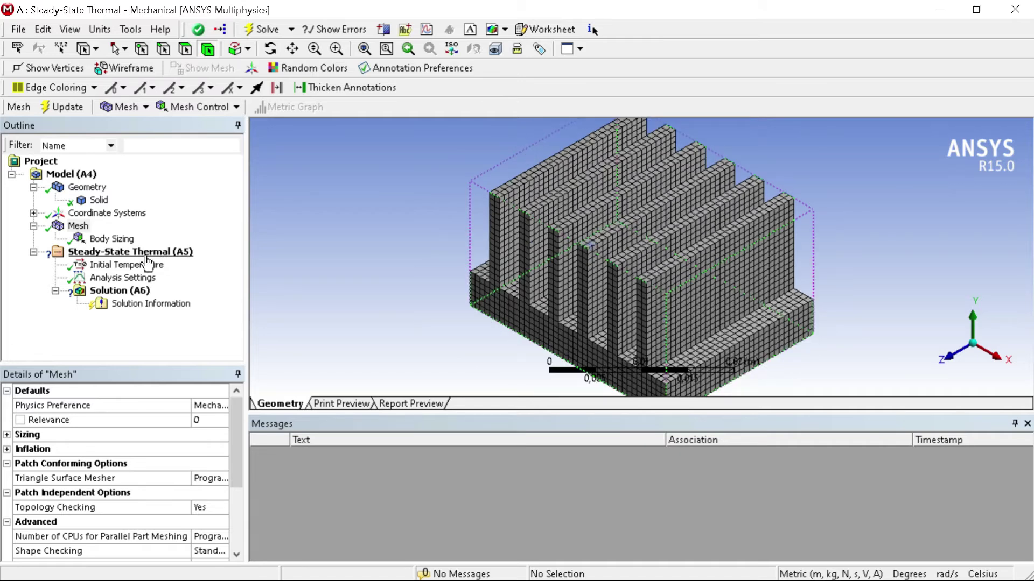
Insert a Heat Flow load in the steady-state thermal analysis and scope it to the flat underside of the heat sink's base.
right_click(149, 254)
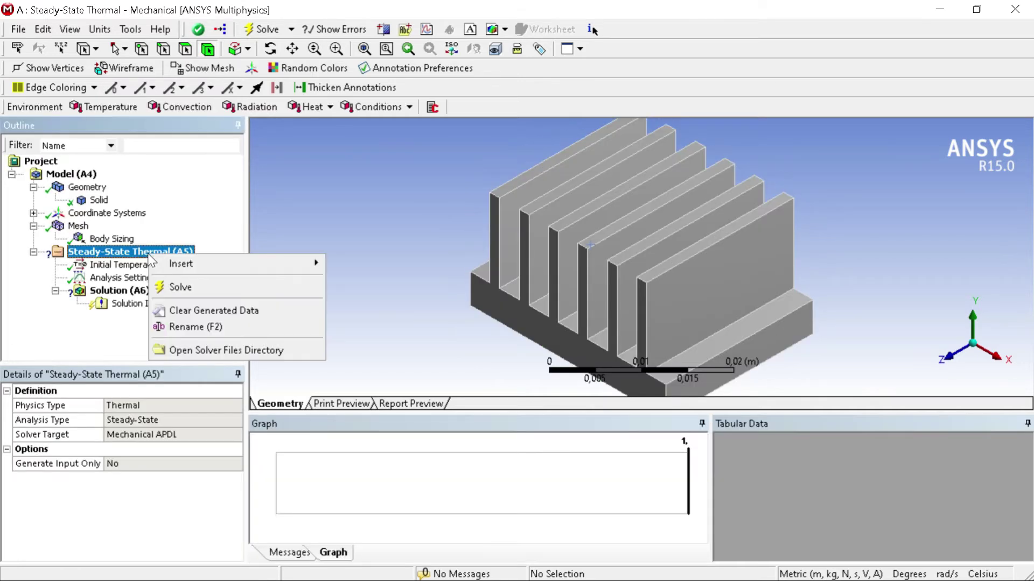
mouse_move(177, 266)
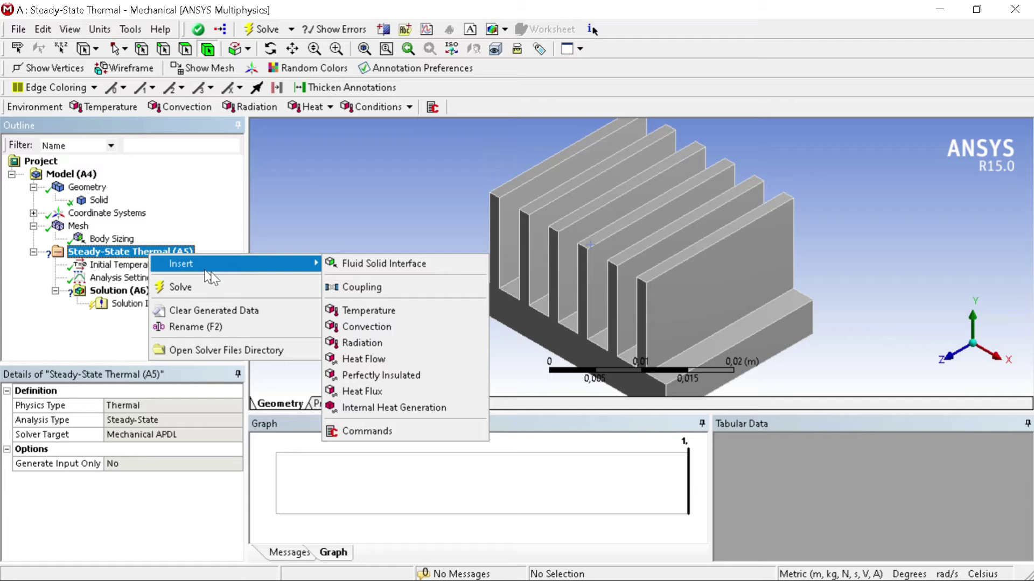
click(367, 360)
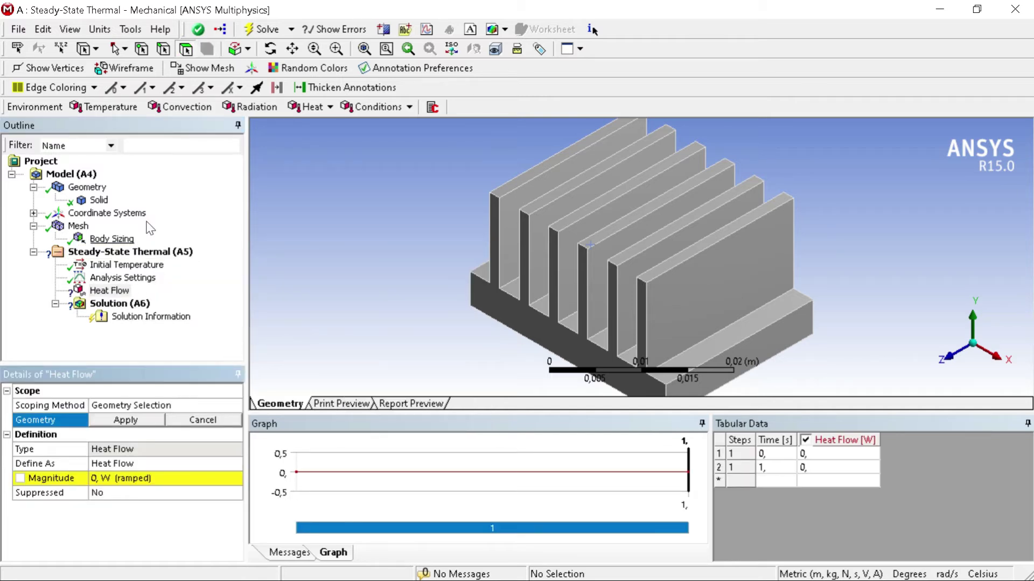
click(271, 49)
scroll(484, 281, down, 3)
mouse_move(560, 281)
mouse_down()
mouse_move(604, 194)
mouse_move(633, 172)
mouse_up()
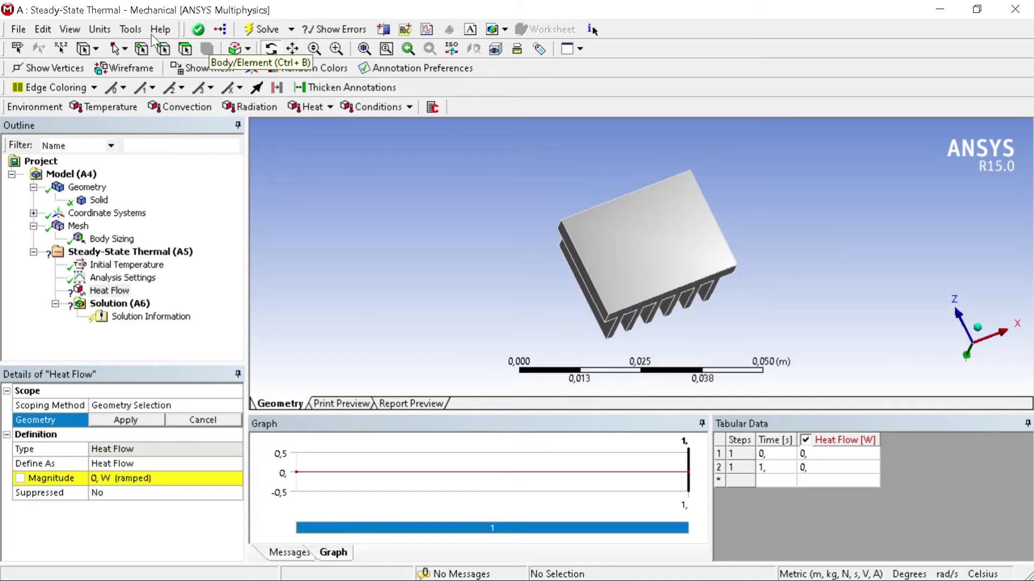
click(185, 50)
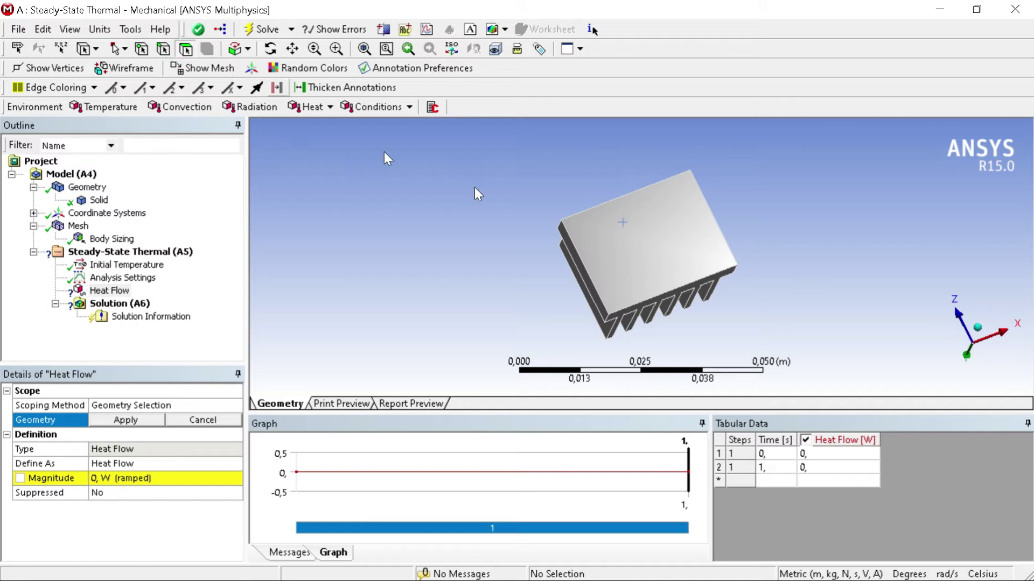
click(664, 236)
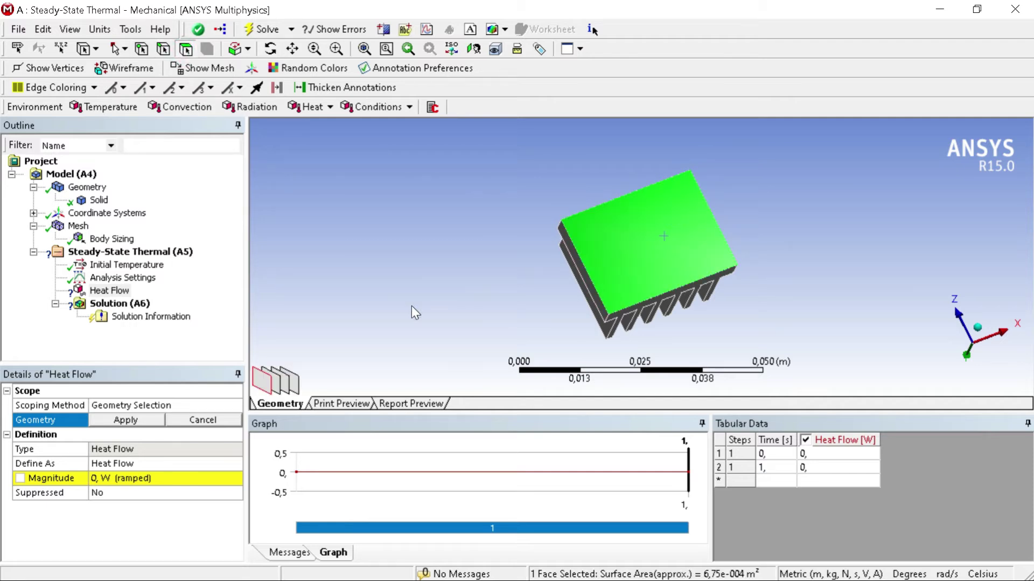
click(151, 421)
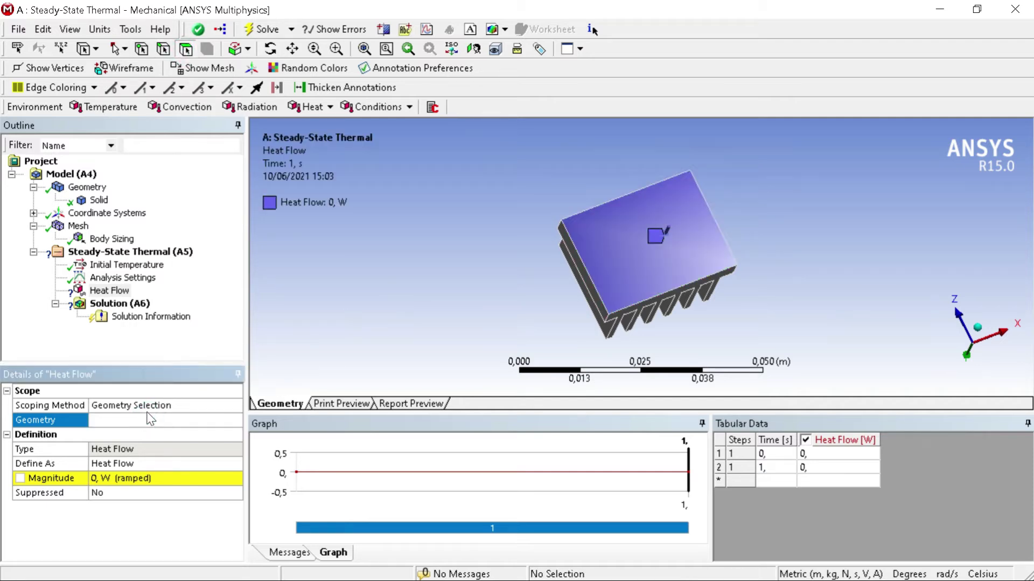
Set the heat flow's magnitude to 1500 W.
click(214, 479)
text(15)
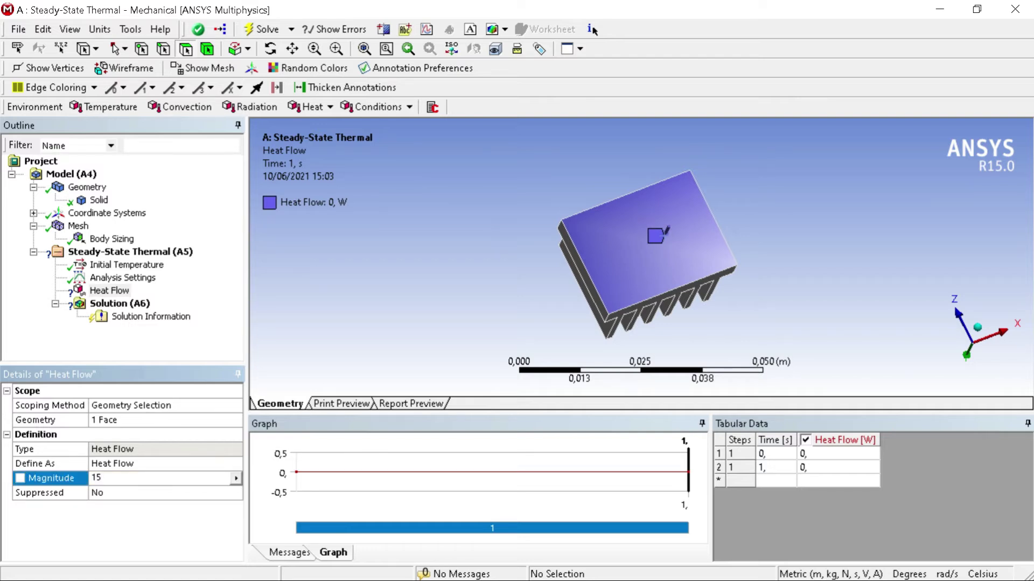
text(00)
key(Return)
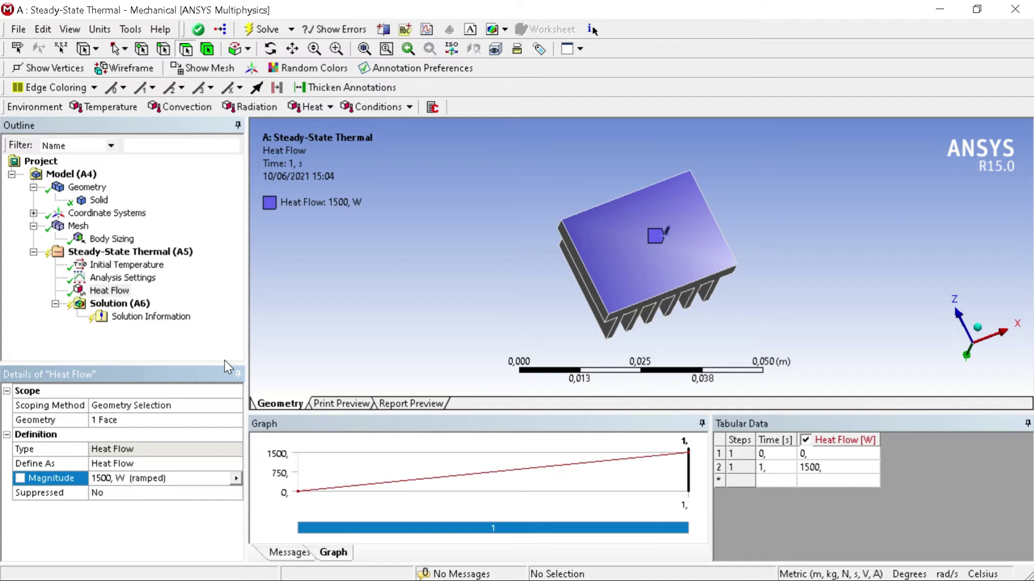
Insert a Convection load and select one profile end face, one base side with its ledge, and the fin sides facing that way.
right_click(136, 258)
click(155, 262)
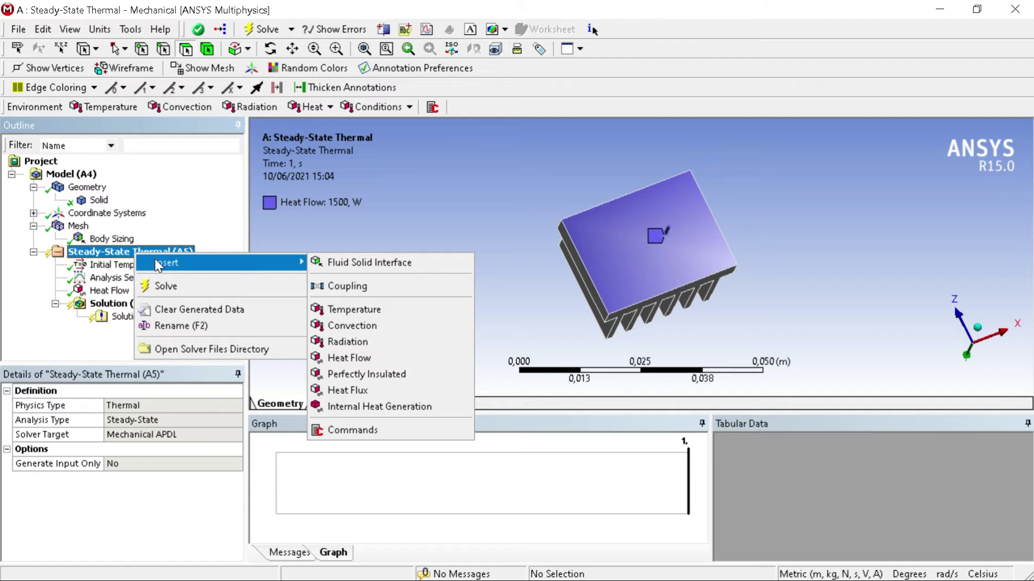
click(340, 329)
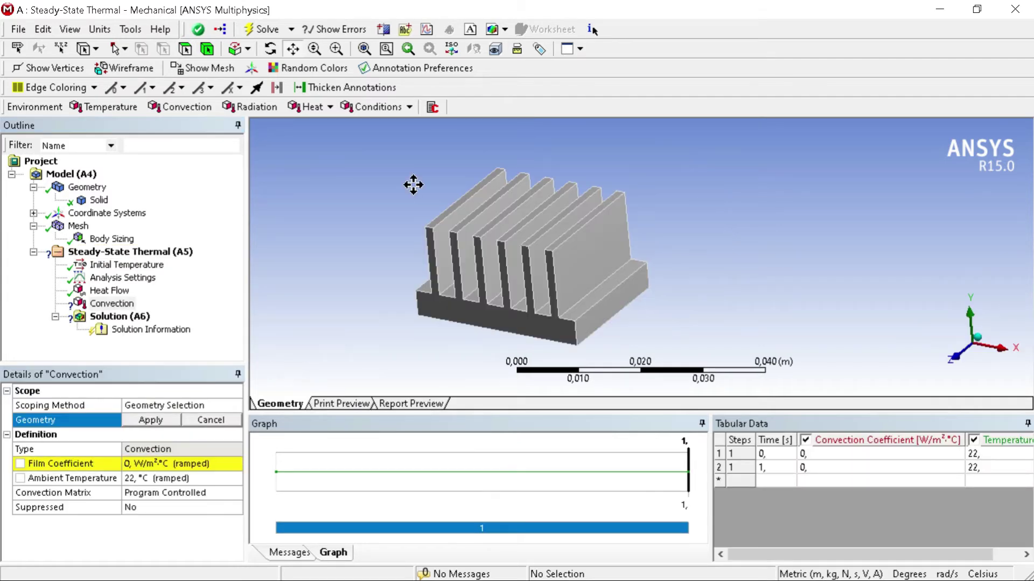
click(184, 49)
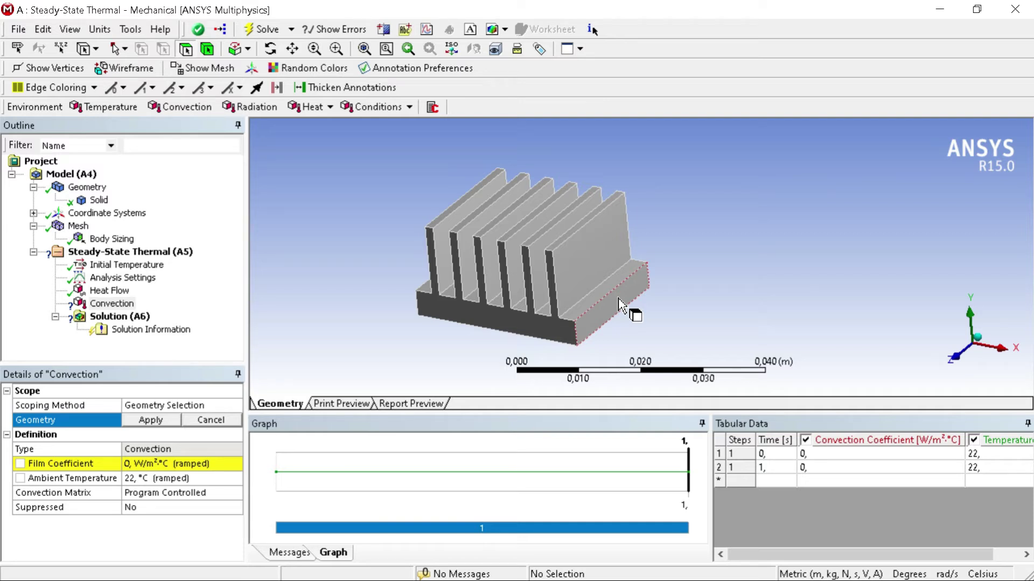
click(532, 329)
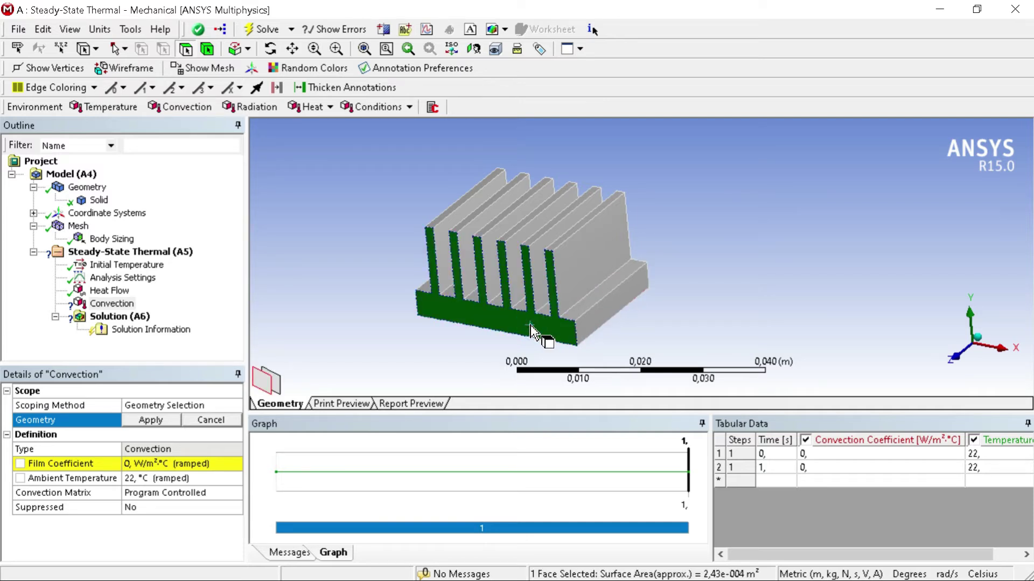
ctrl+click(604, 314)
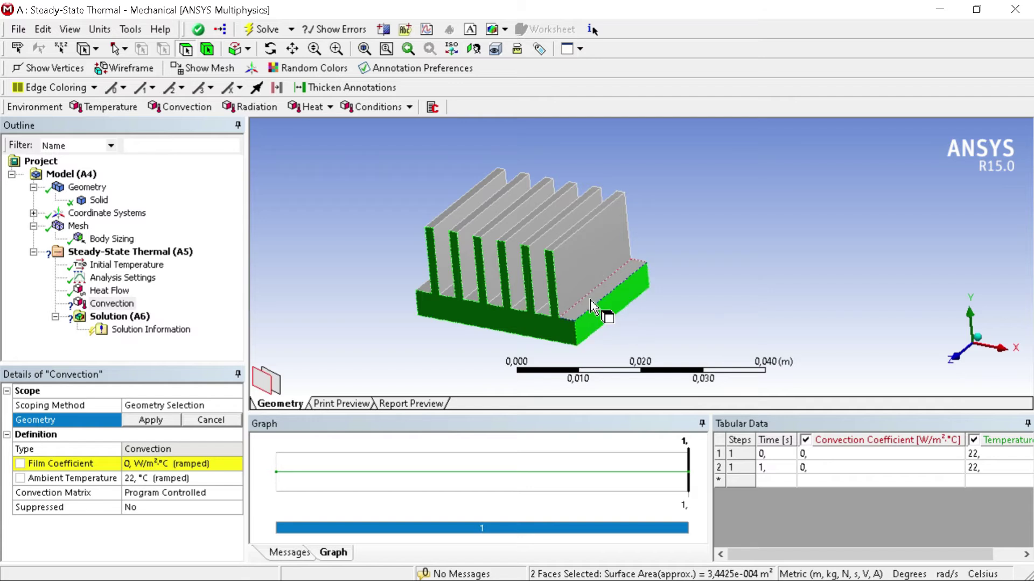
ctrl+click(593, 302)
ctrl+click(593, 287)
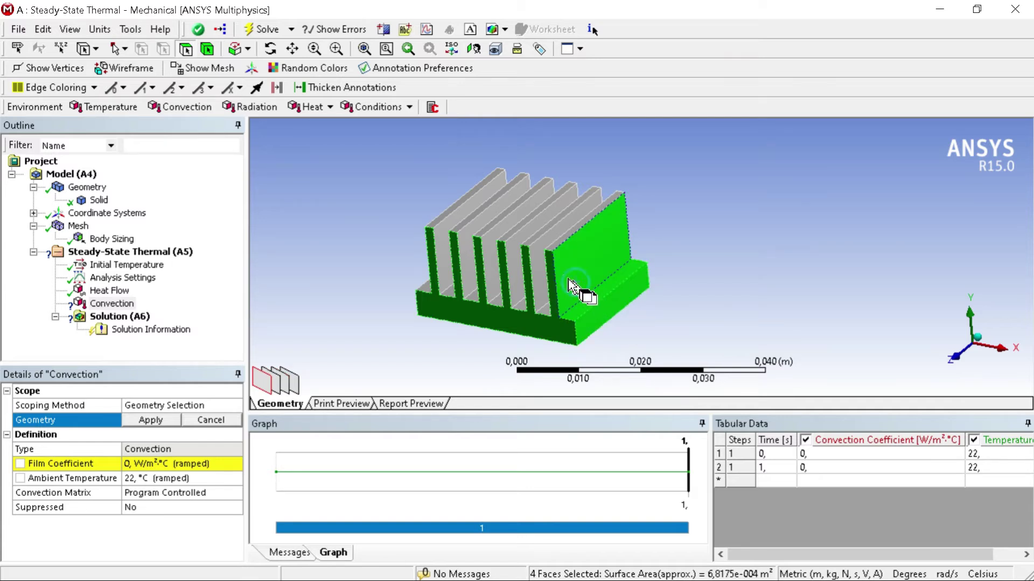
ctrl+click(540, 289)
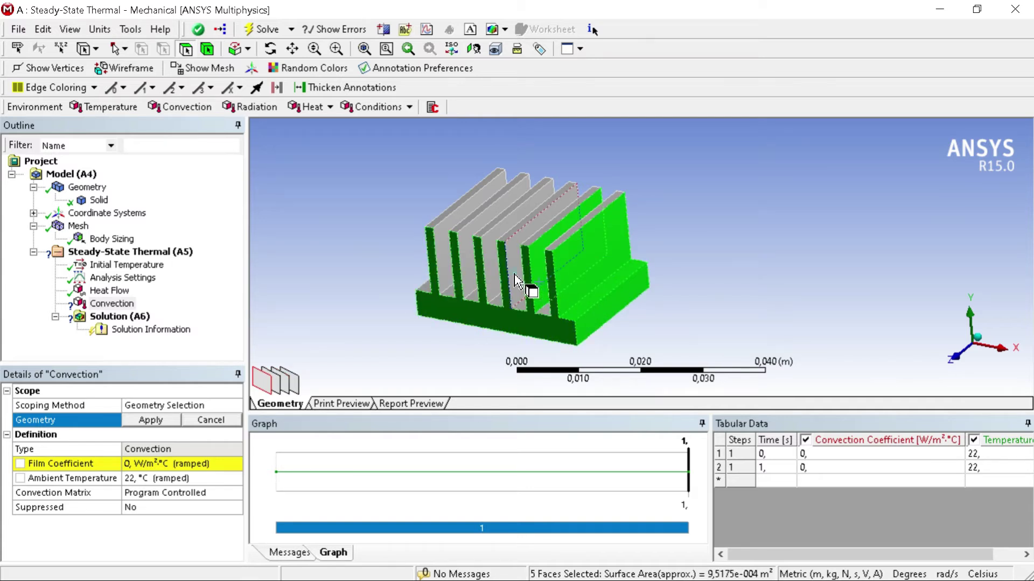
ctrl+click(518, 287)
ctrl+click(493, 269)
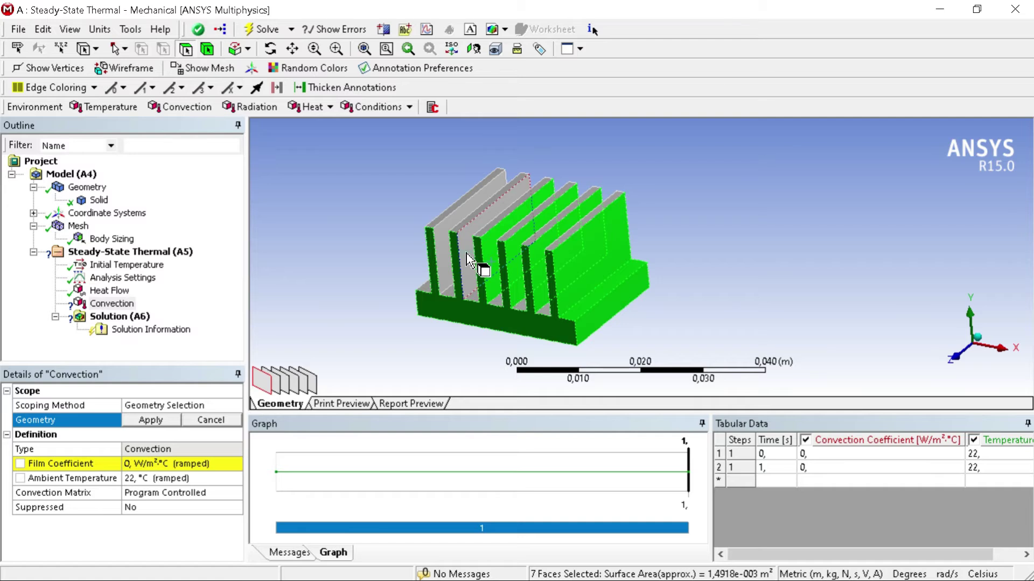
ctrl+click(467, 259)
ctrl+click(443, 261)
Add the base's upper faces between the fins, the other ledge and all six fin tips to the convection selection.
ctrl+click(442, 293)
ctrl+click(467, 299)
ctrl+click(491, 303)
ctrl+click(515, 309)
ctrl+click(541, 314)
ctrl+click(563, 261)
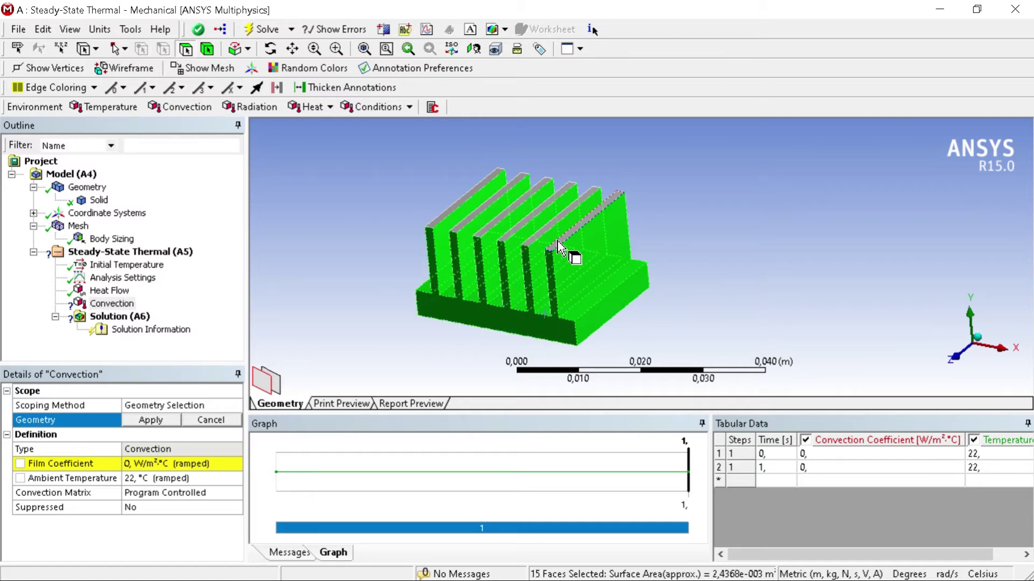
ctrl+click(530, 245)
ctrl+click(507, 237)
ctrl+click(507, 235)
ctrl+click(489, 227)
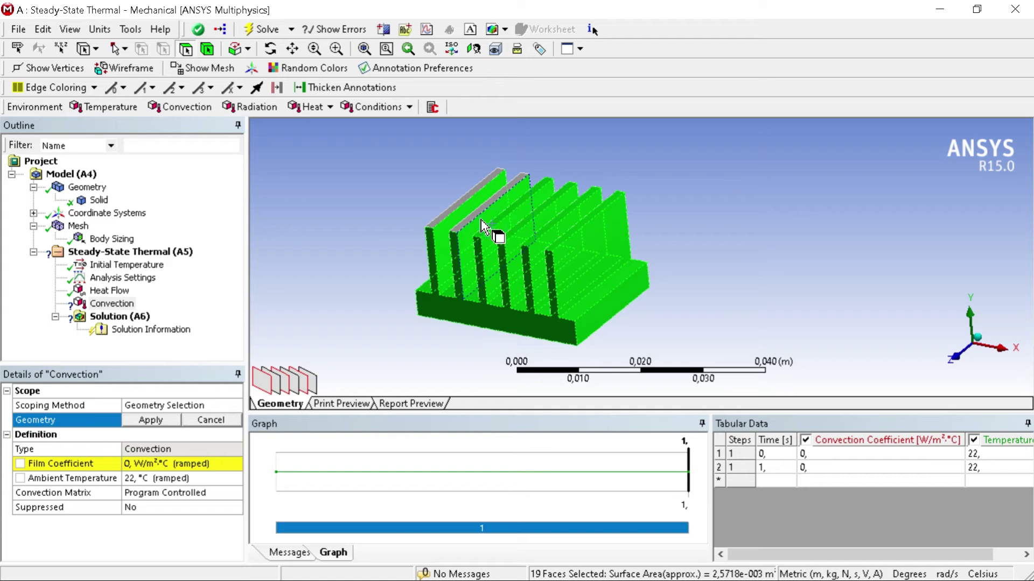
ctrl+click(466, 220)
ctrl+click(452, 213)
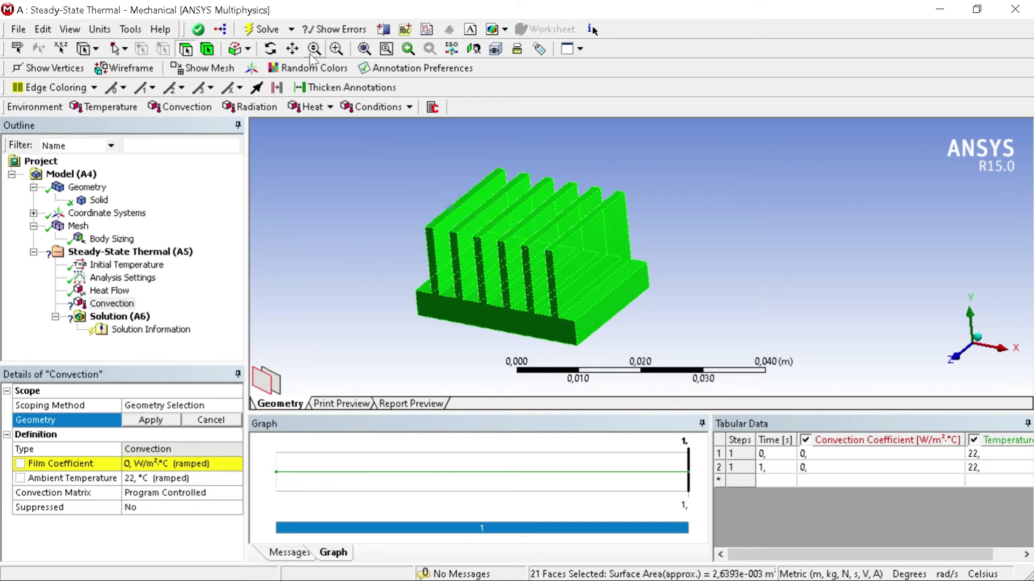
Add the opposite profile end face of the heat sink to the convection selection.
click(270, 49)
drag(690, 243, 509, 295)
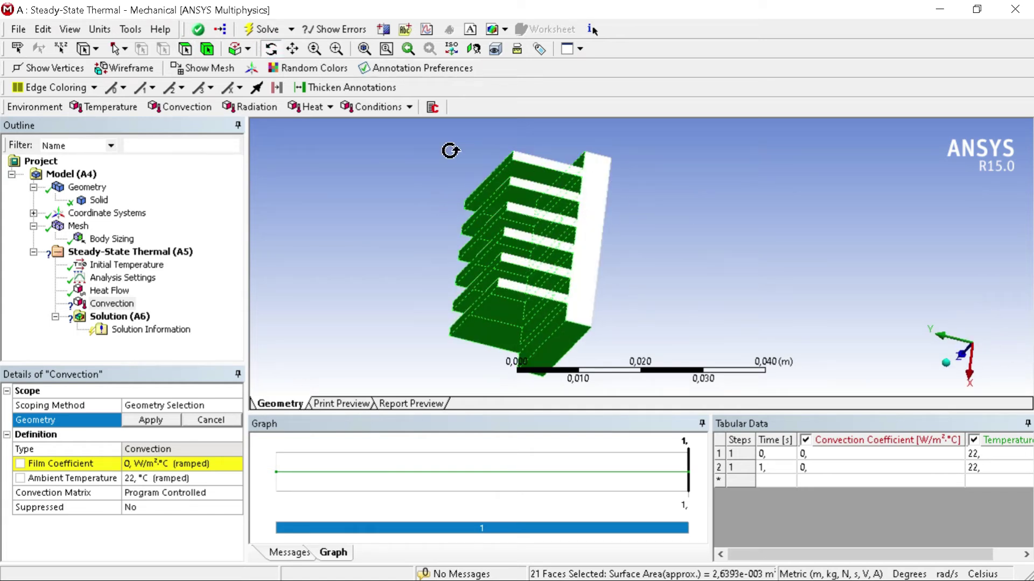
click(185, 48)
ctrl+click(552, 169)
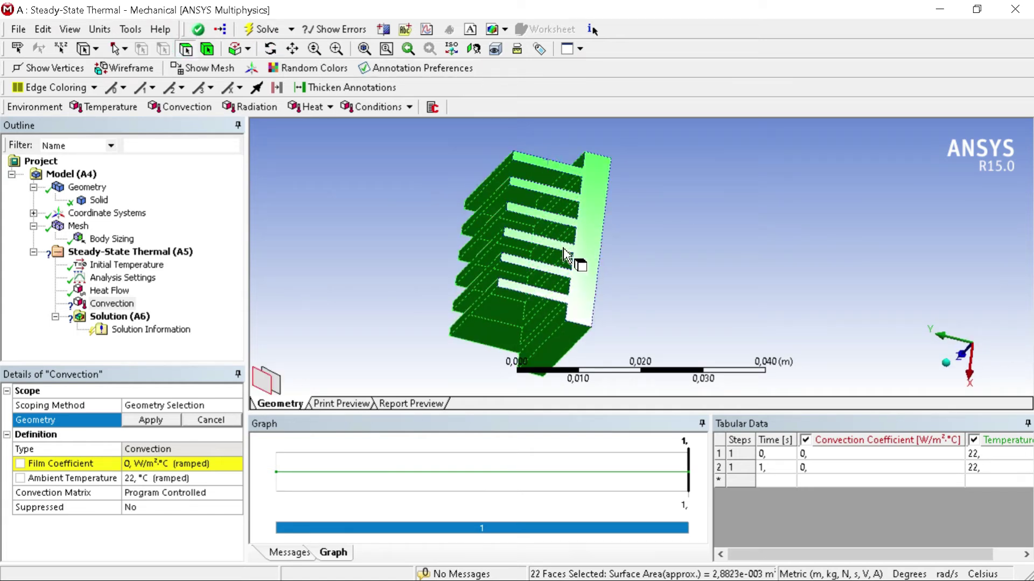
Add the opposite side faces of all six fins and the base's remaining side face to the convection selection.
click(271, 48)
drag(531, 269, 429, 233)
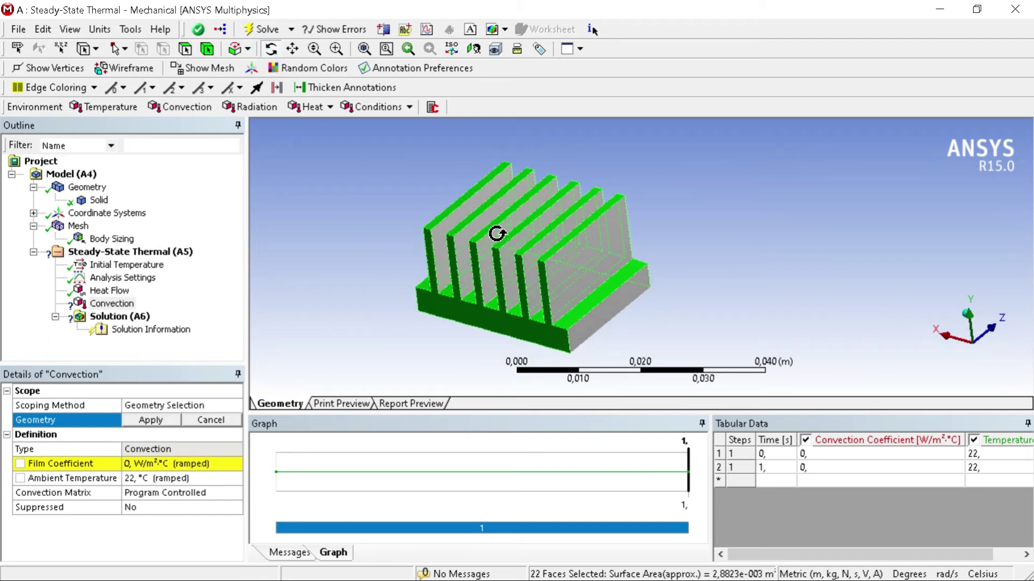
key(ctrl+f)
ctrl+click(477, 254)
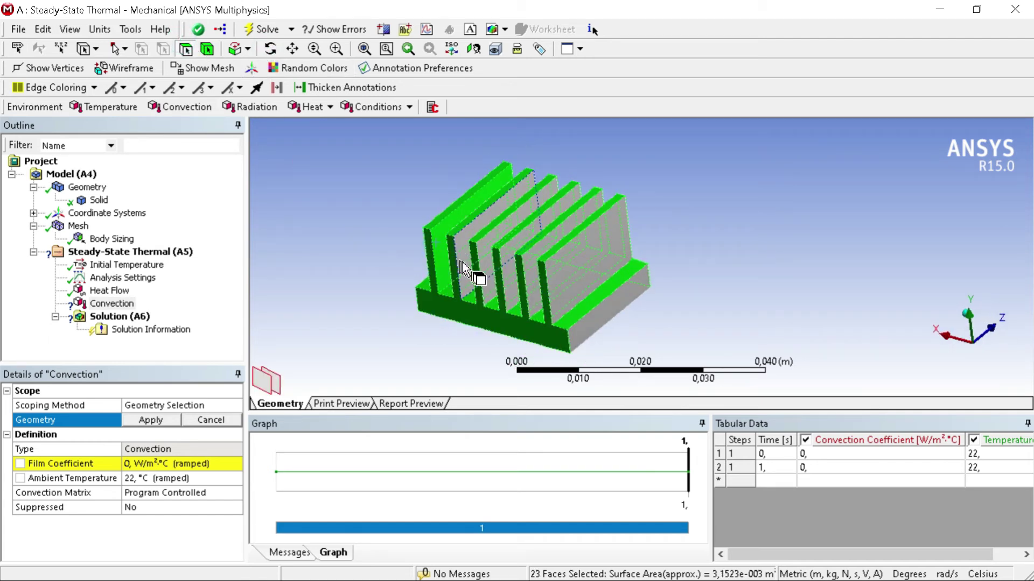
ctrl+click(482, 263)
ctrl+click(498, 280)
ctrl+click(544, 283)
ctrl+click(579, 293)
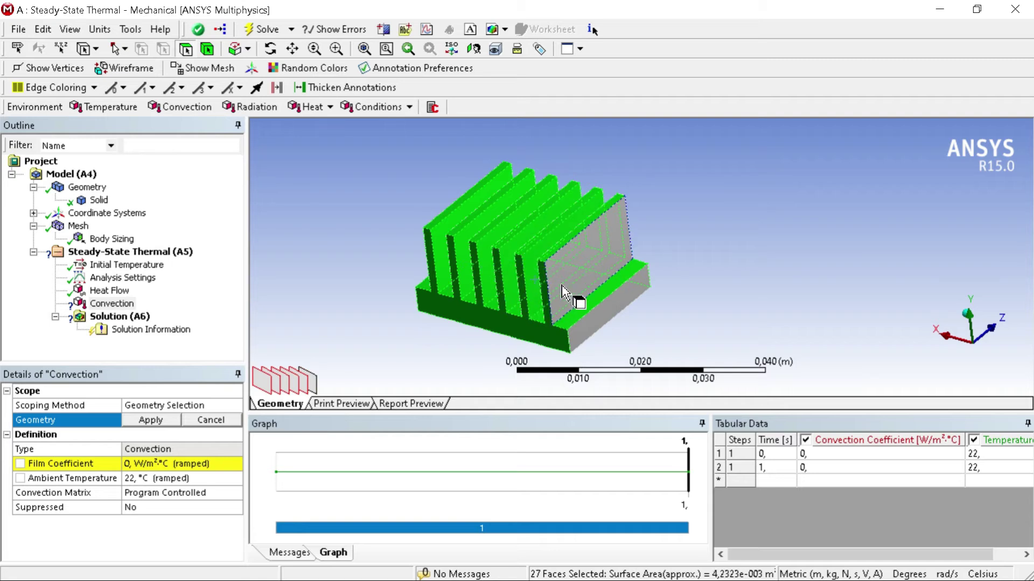
ctrl+click(605, 306)
ctrl+click(623, 323)
Check the selection all around the heat sink and apply the selected faces as the convection load's geometry.
click(270, 48)
drag(457, 334, 719, 195)
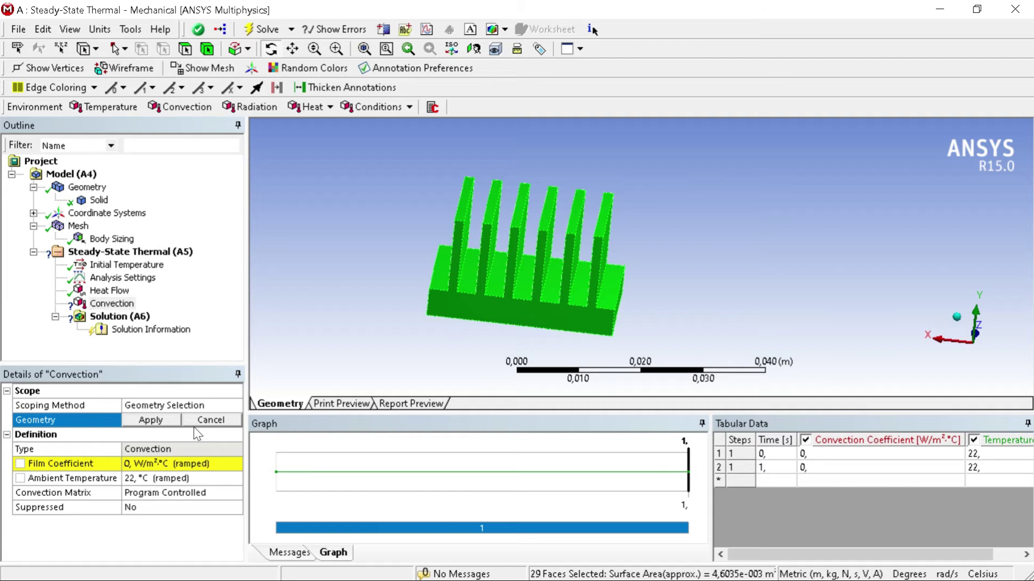
click(162, 422)
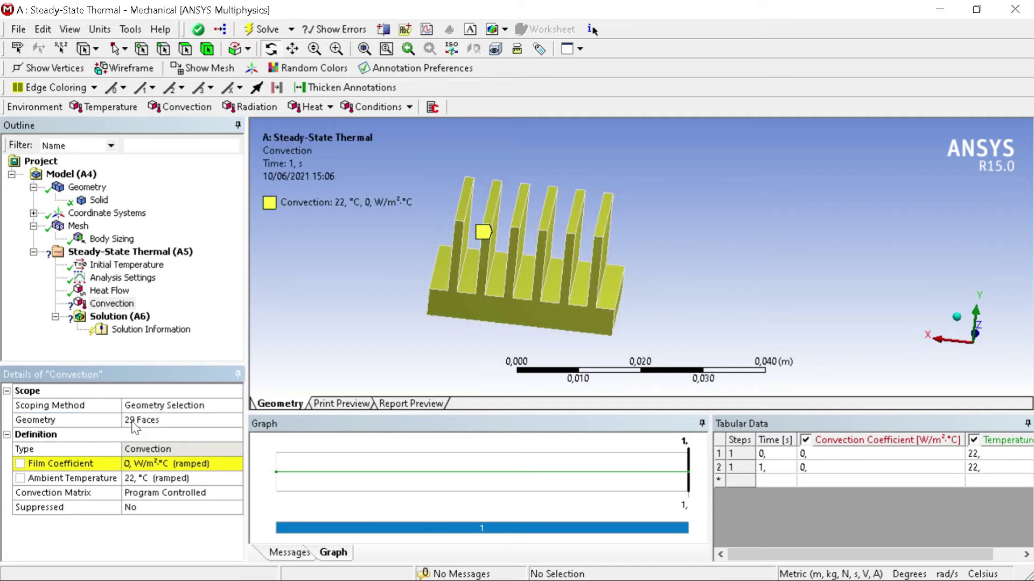
Set the convection load's film coefficient to 30 W/m²·°C and its ambient temperature to 28 °C.
click(212, 466)
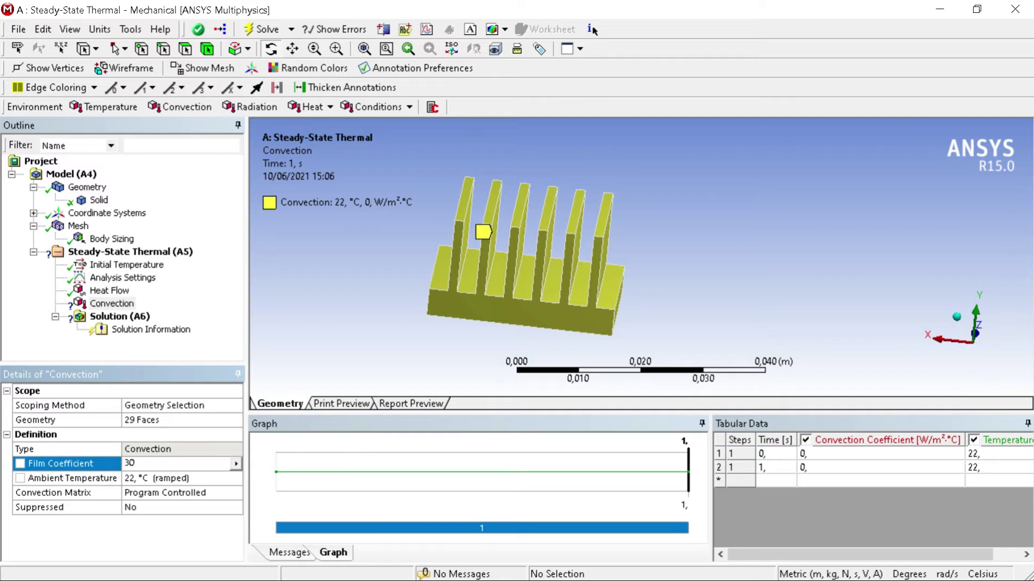
key(Return)
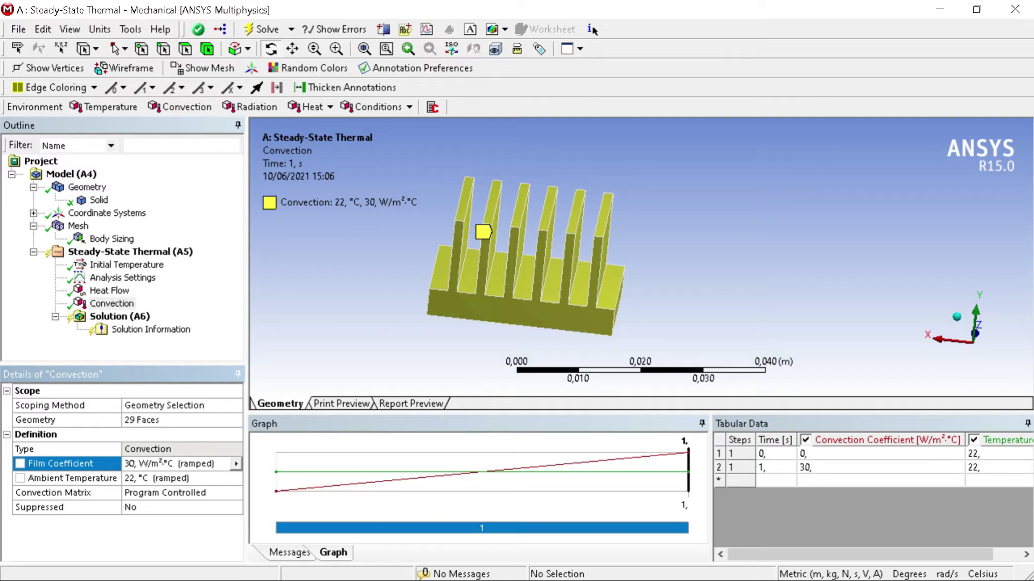
click(214, 479)
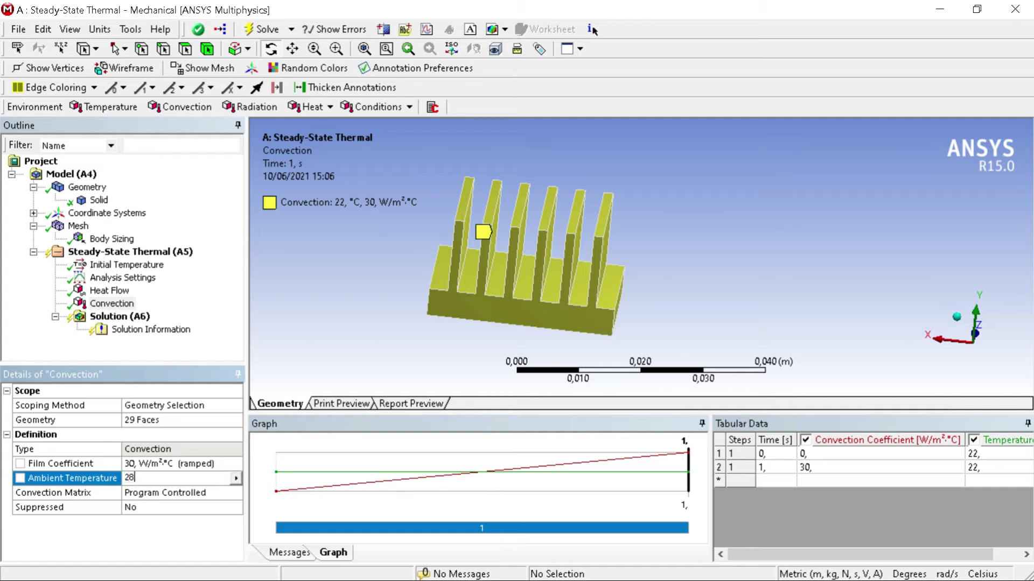
text(28)
key(Return)
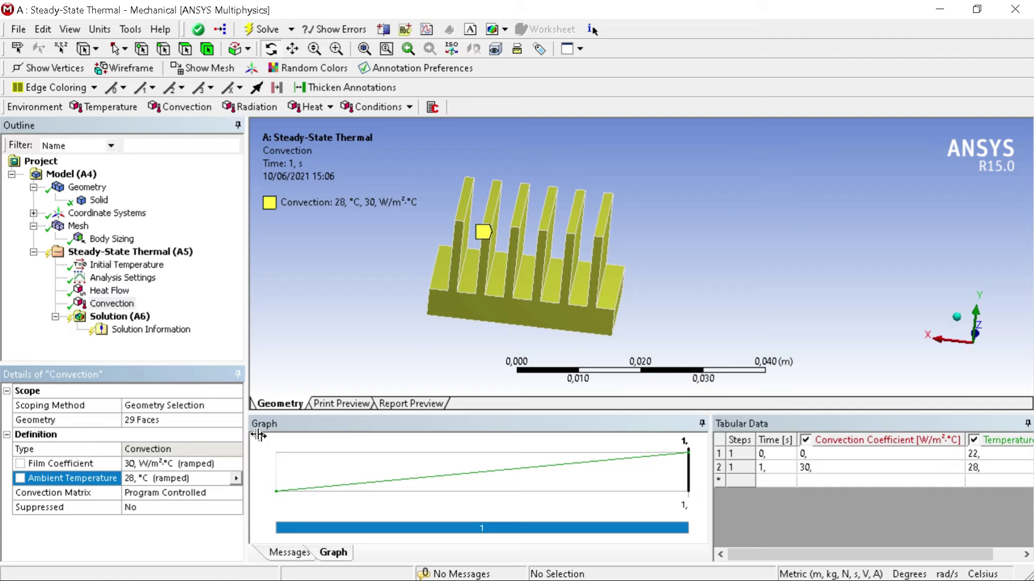
Insert a thermal Temperature result under the steady-state solution.
click(143, 322)
right_click(133, 315)
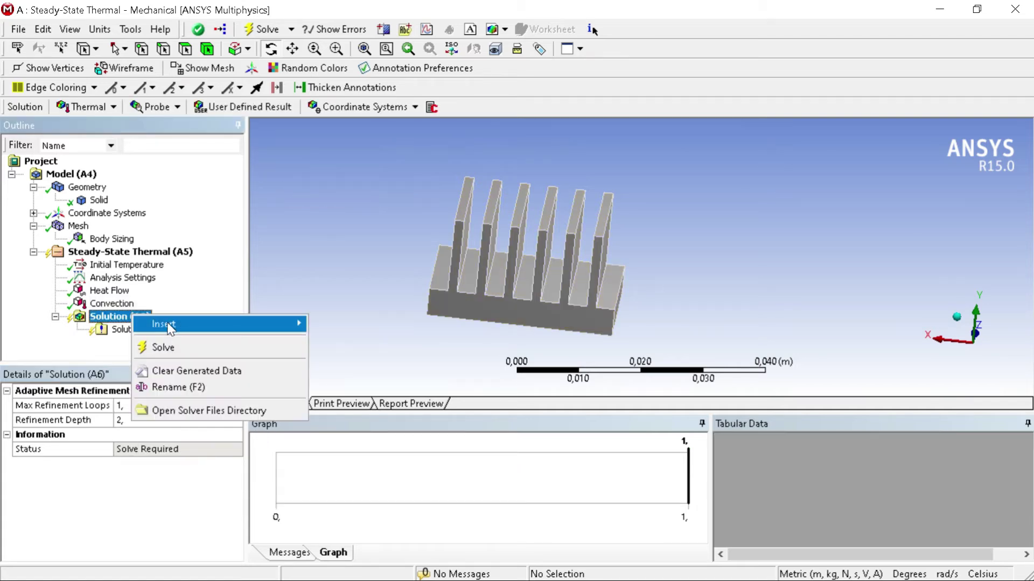
mouse_move(171, 326)
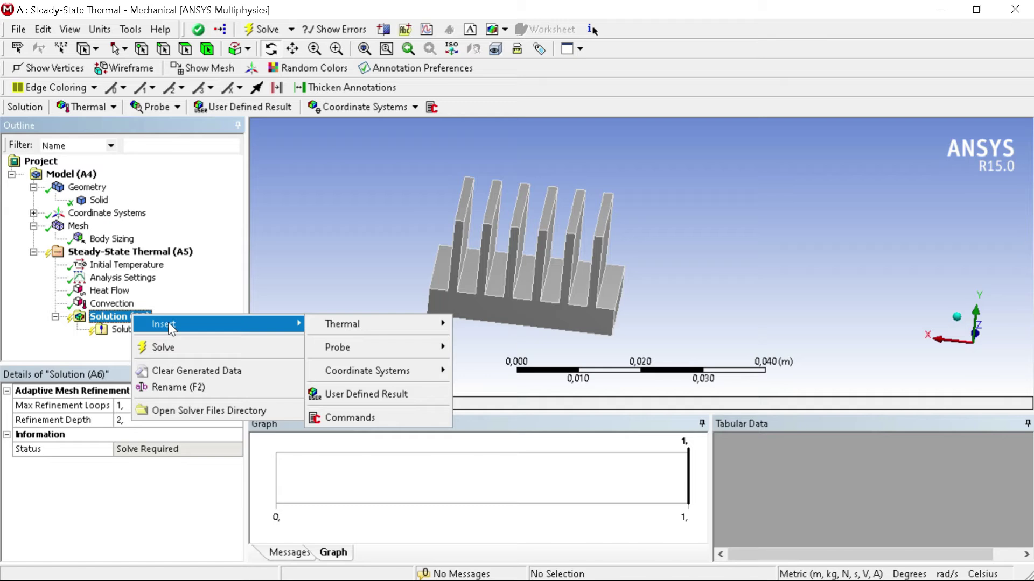
click(326, 323)
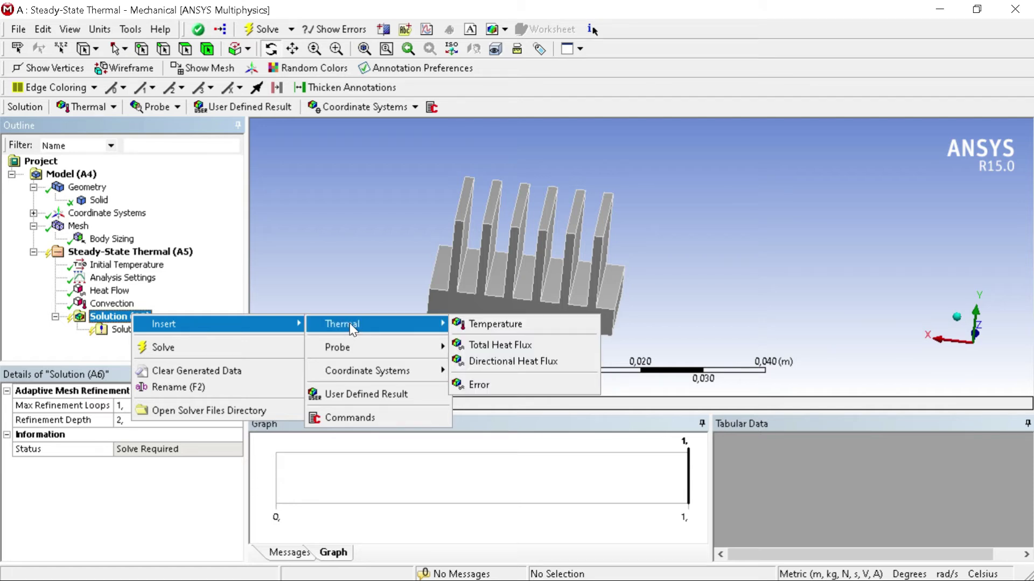
click(511, 327)
Insert a Directional Heat Flux result and a Total Heat Flux result under the steady-state solution.
right_click(119, 316)
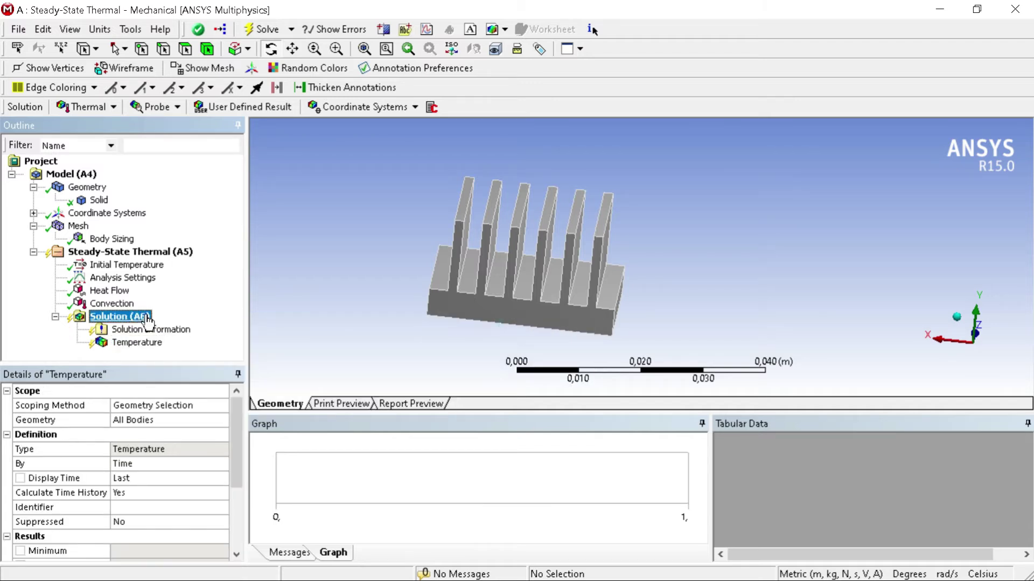
mouse_move(198, 325)
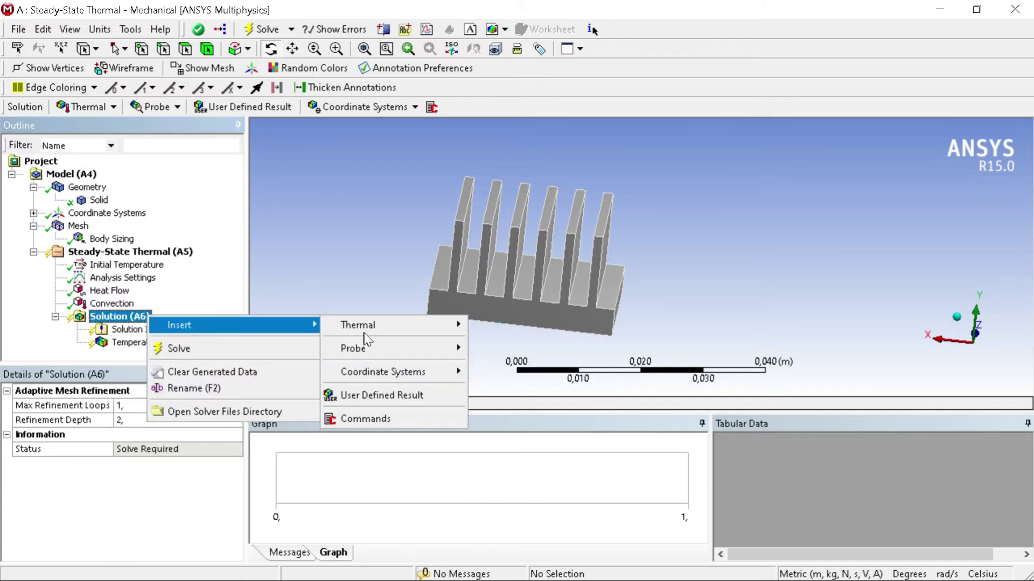
mouse_move(366, 323)
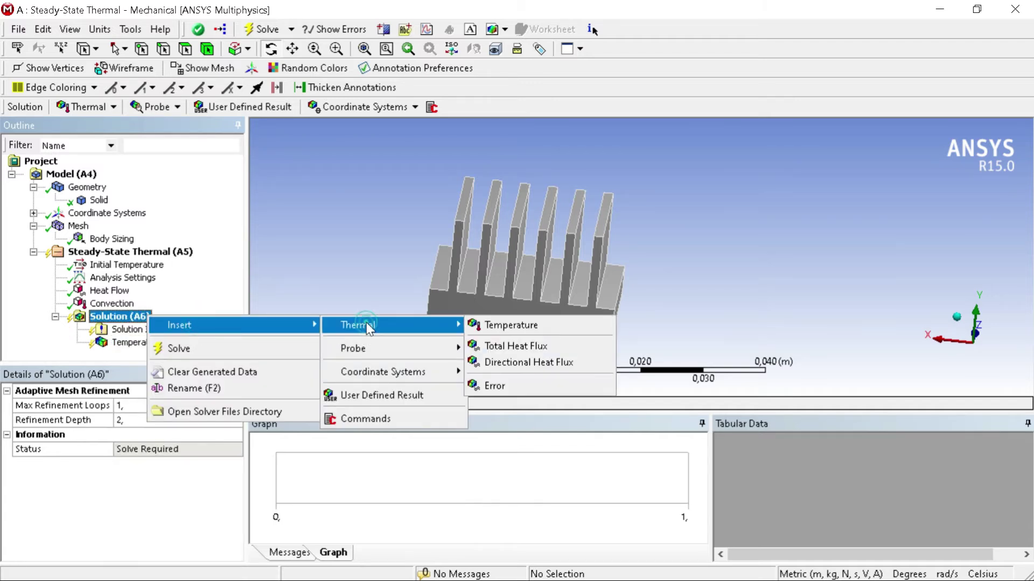
click(502, 363)
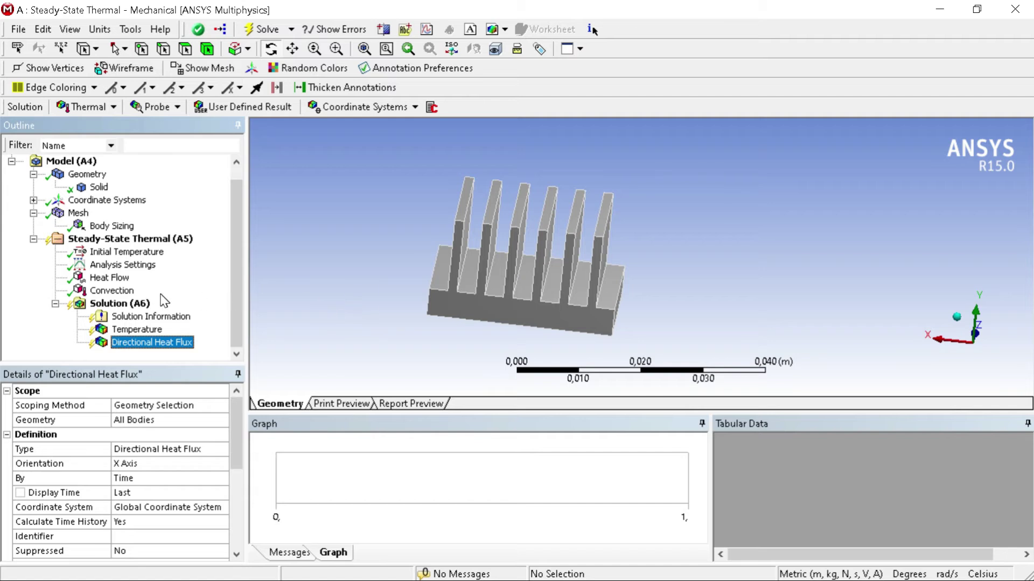
right_click(131, 307)
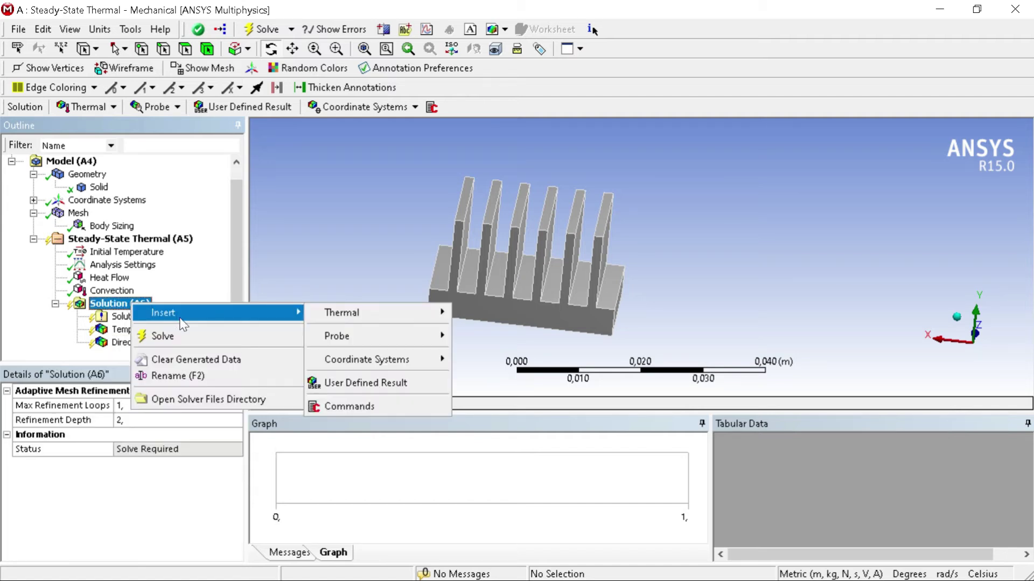
click(329, 315)
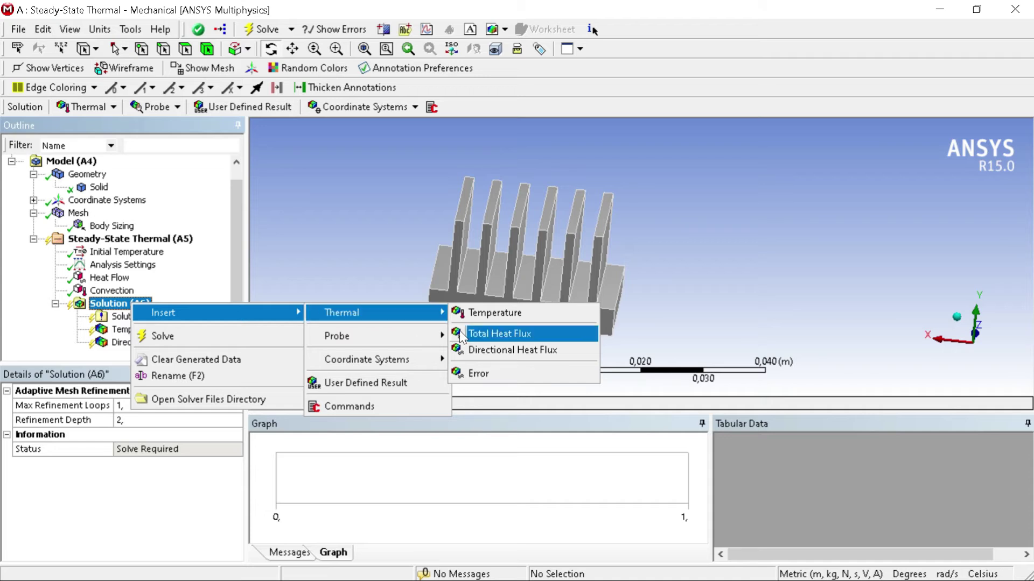
click(486, 335)
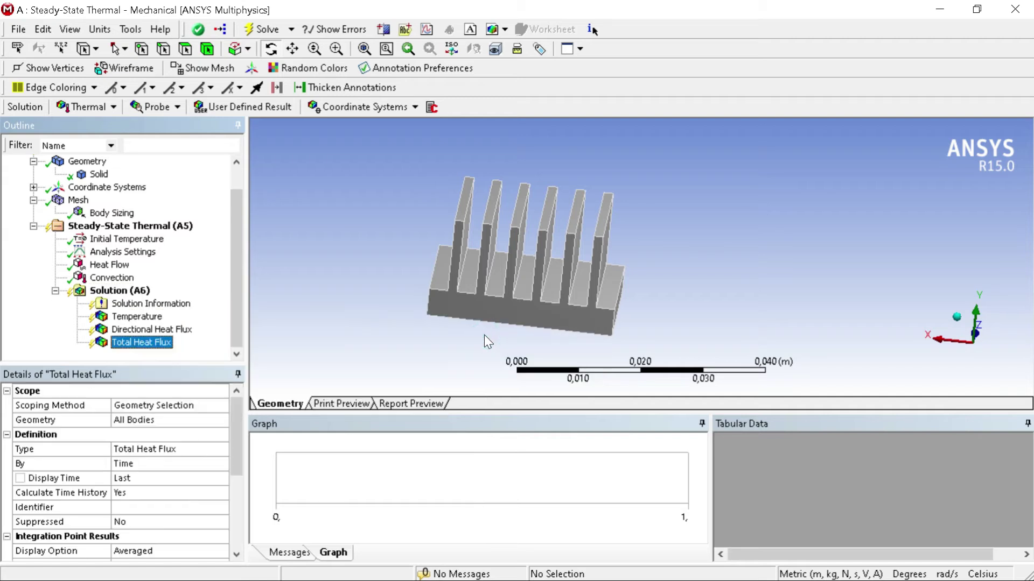
Solve the steady-state thermal analysis of the heat sink.
right_click(129, 290)
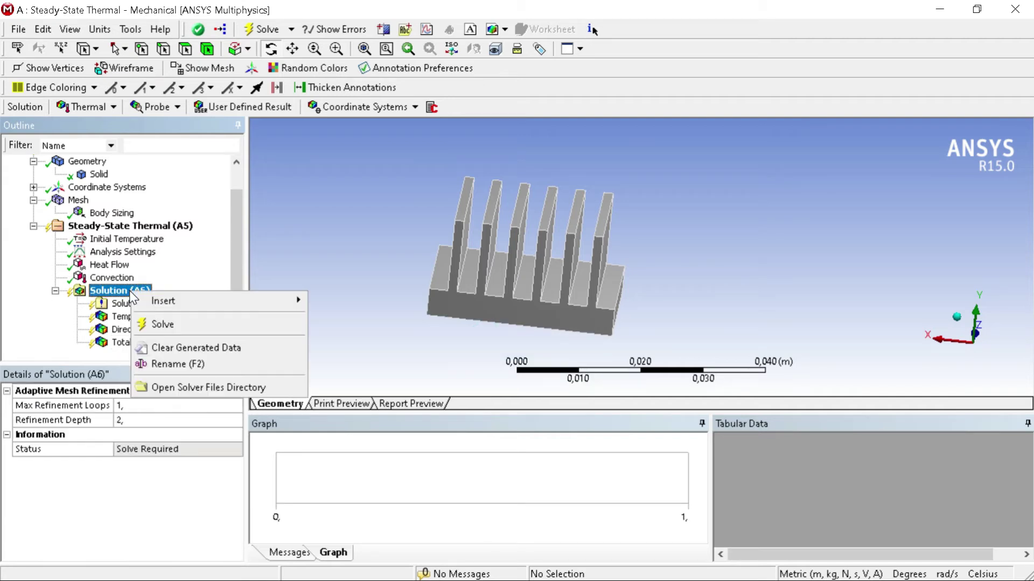
click(157, 323)
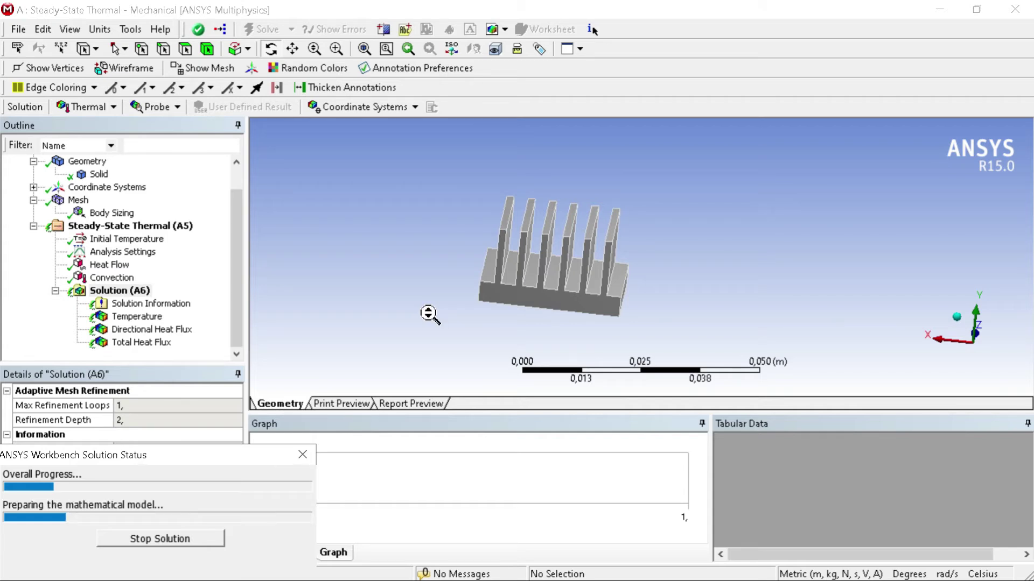
scroll(689, 258, up, 2)
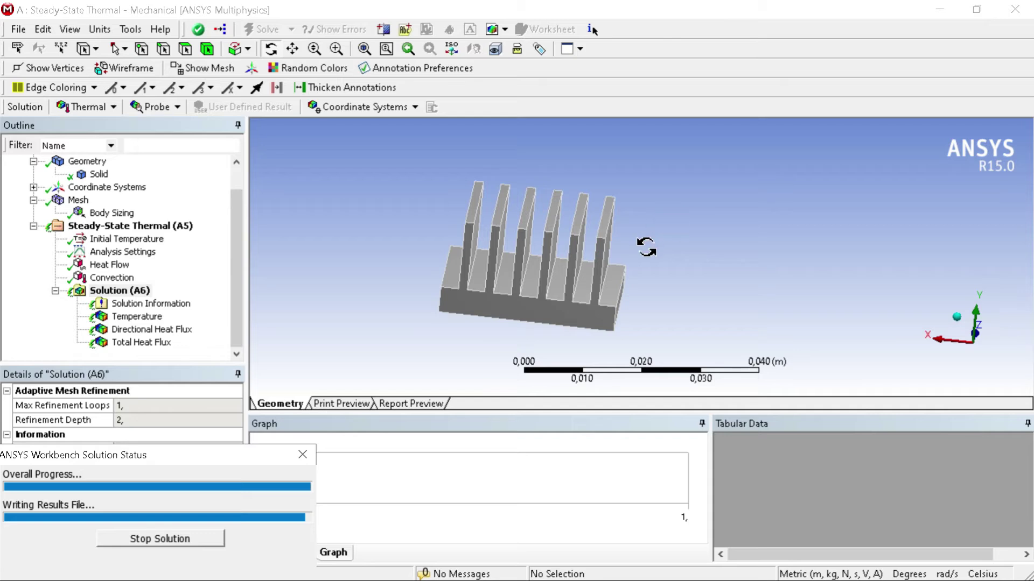
drag(646, 247, 625, 233)
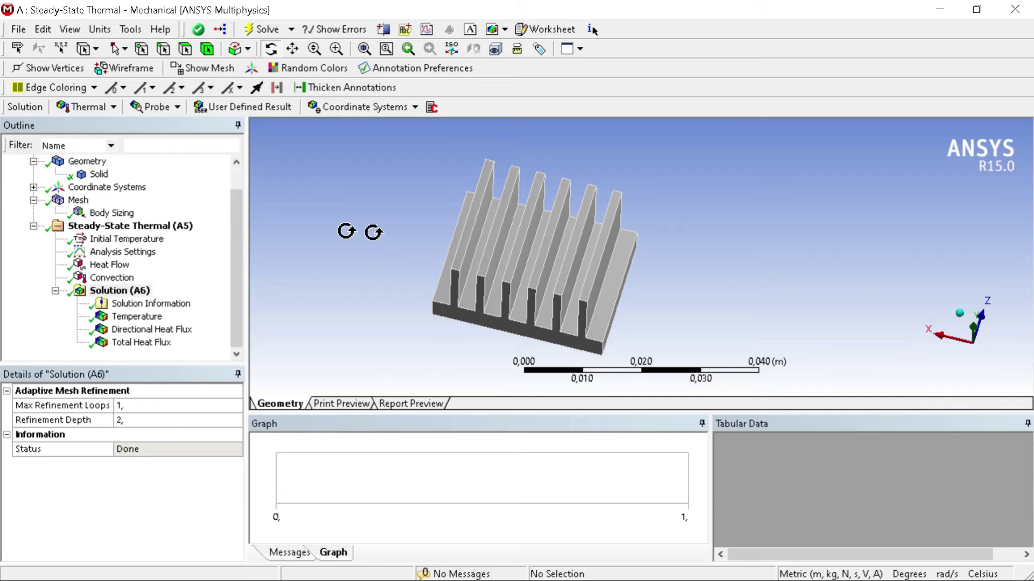
Display the Temperature result, examine its distribution over the fins and base, and play its animation.
click(124, 251)
click(137, 317)
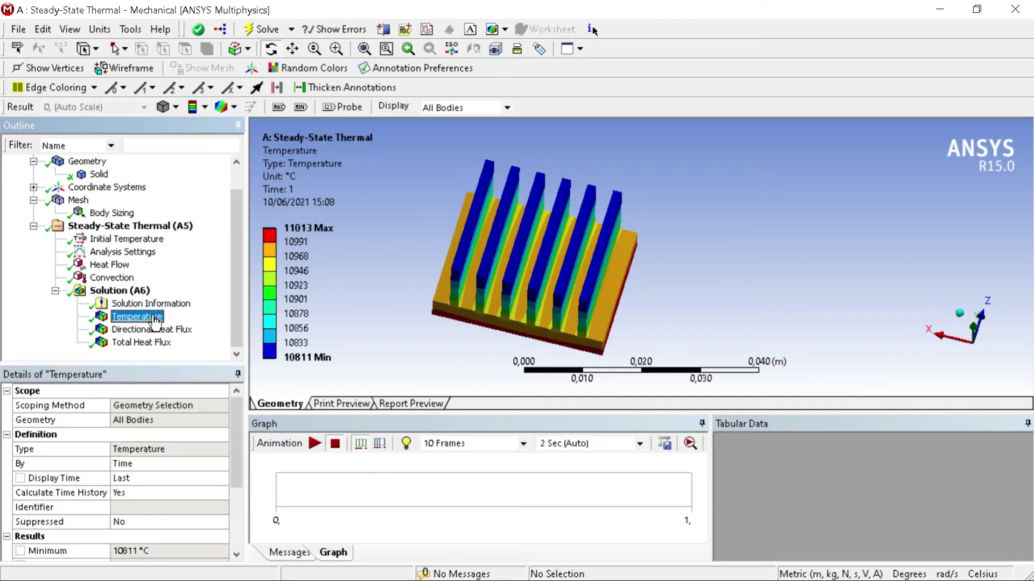
drag(558, 241, 617, 203)
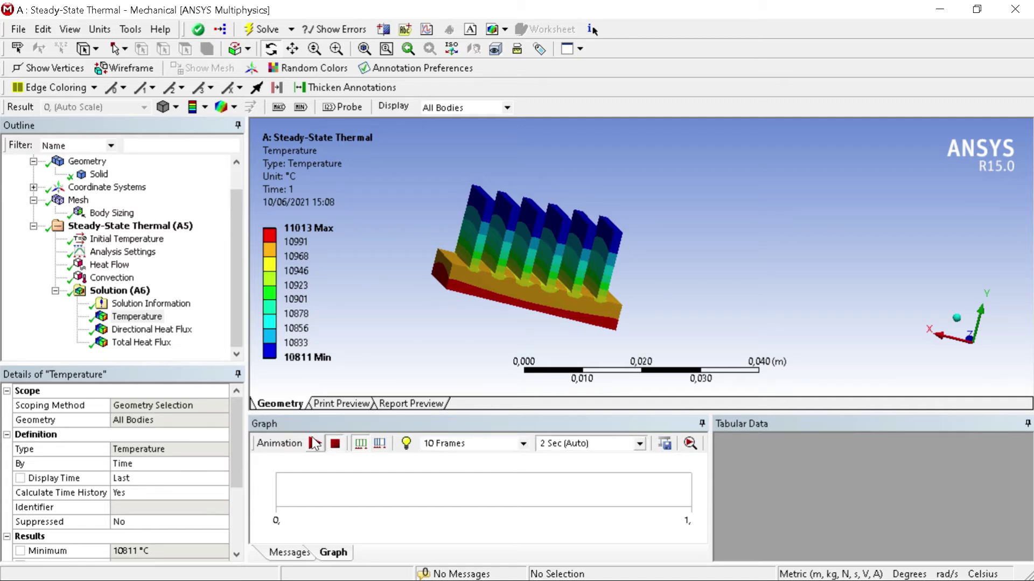
click(315, 443)
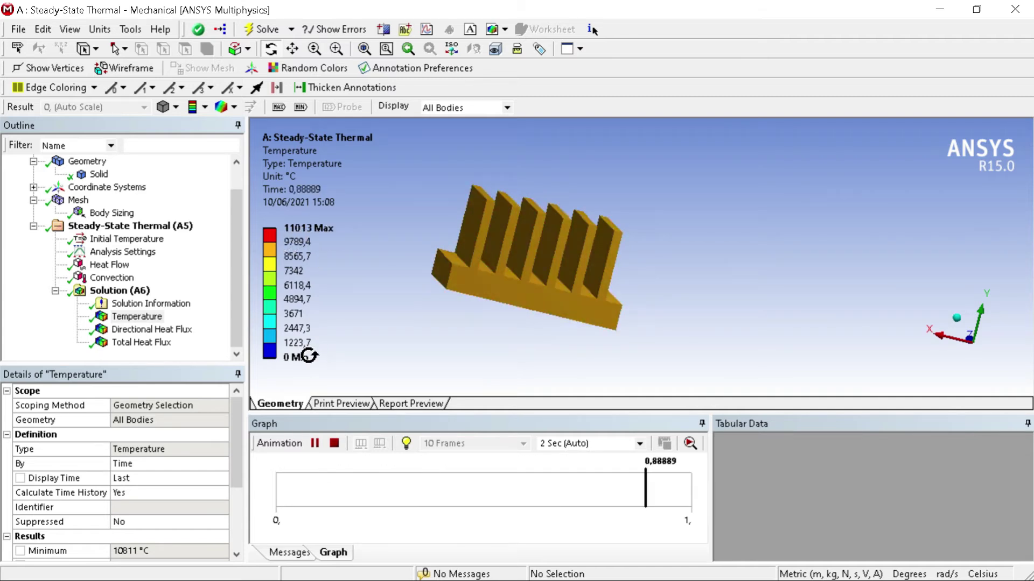
Display the Directional Heat Flux result as isolines and animate it while examining the fin roots.
click(181, 330)
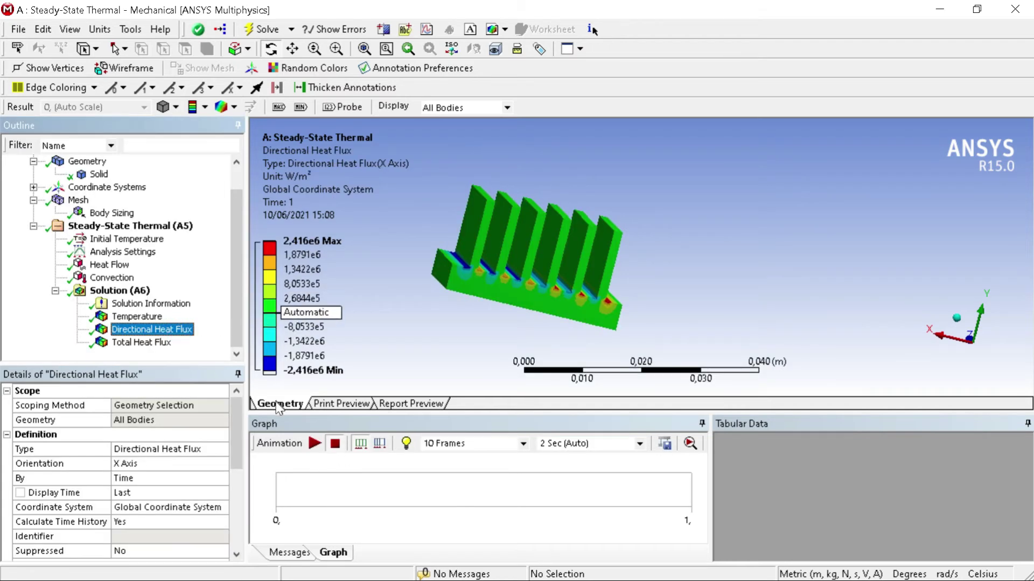
click(204, 107)
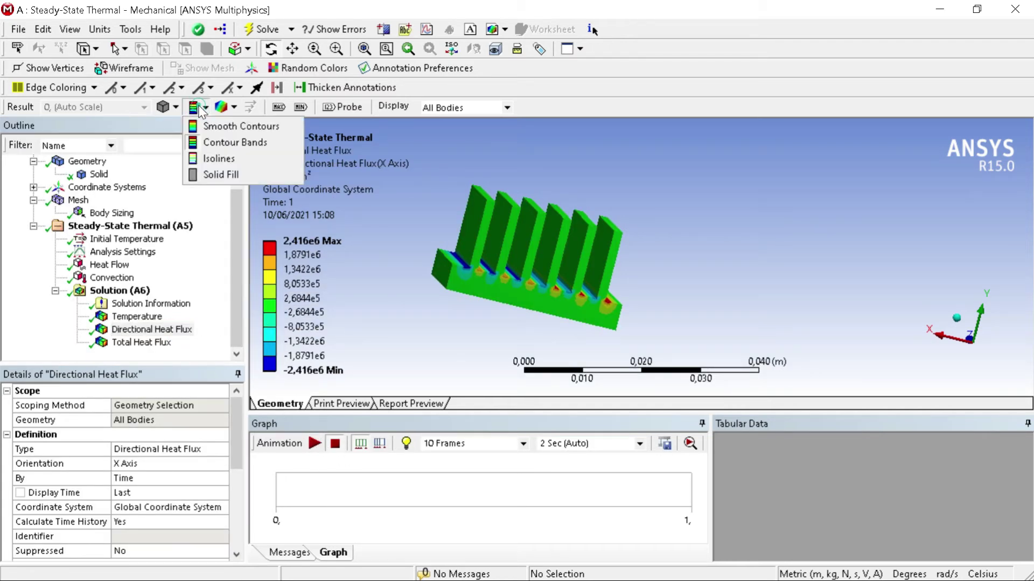
click(217, 159)
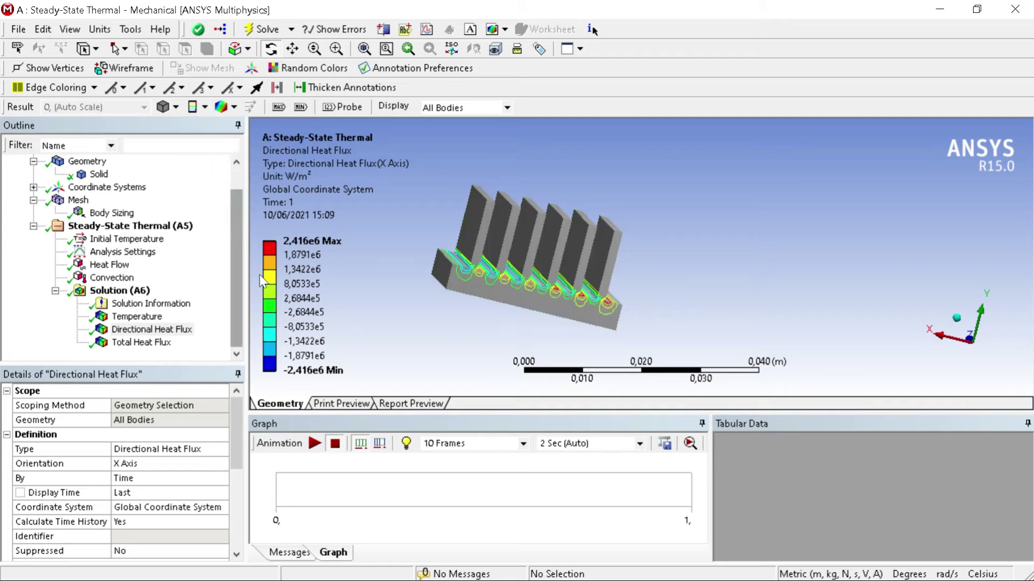
click(314, 443)
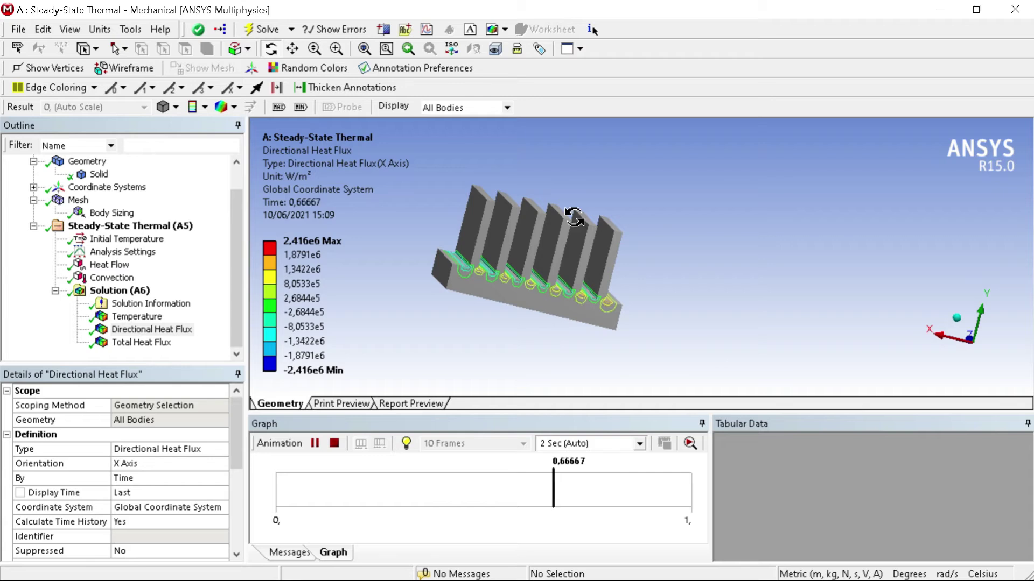
drag(583, 327, 533, 274)
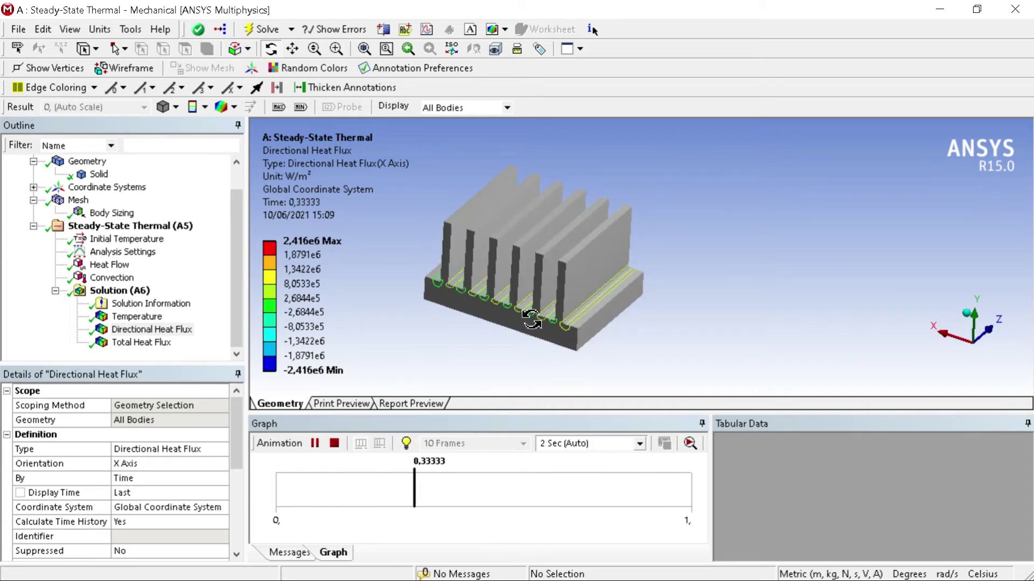
Display and animate the Total Heat Flux result, and return to the Directional Heat Flux result.
click(151, 343)
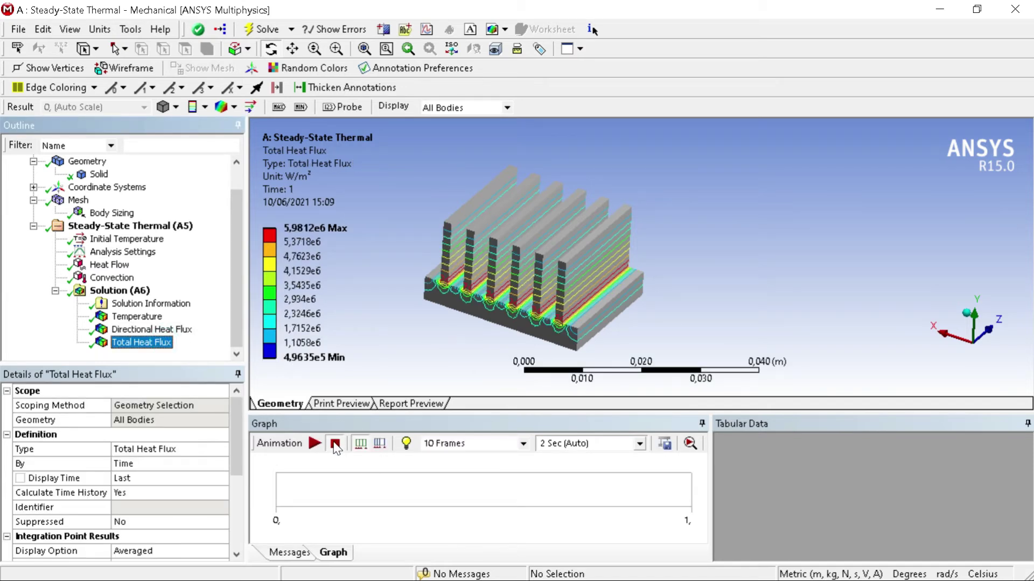
click(315, 442)
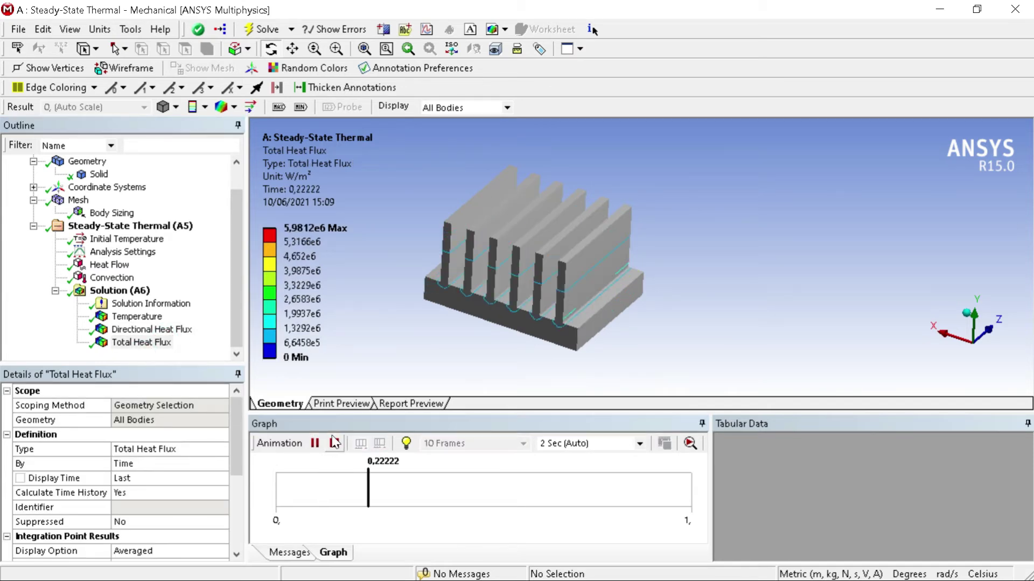
click(151, 330)
Close Mechanical and, in the Workbench project schematic, add a Transient Thermal system linked to the Steady-State Thermal system's Solution.
click(18, 30)
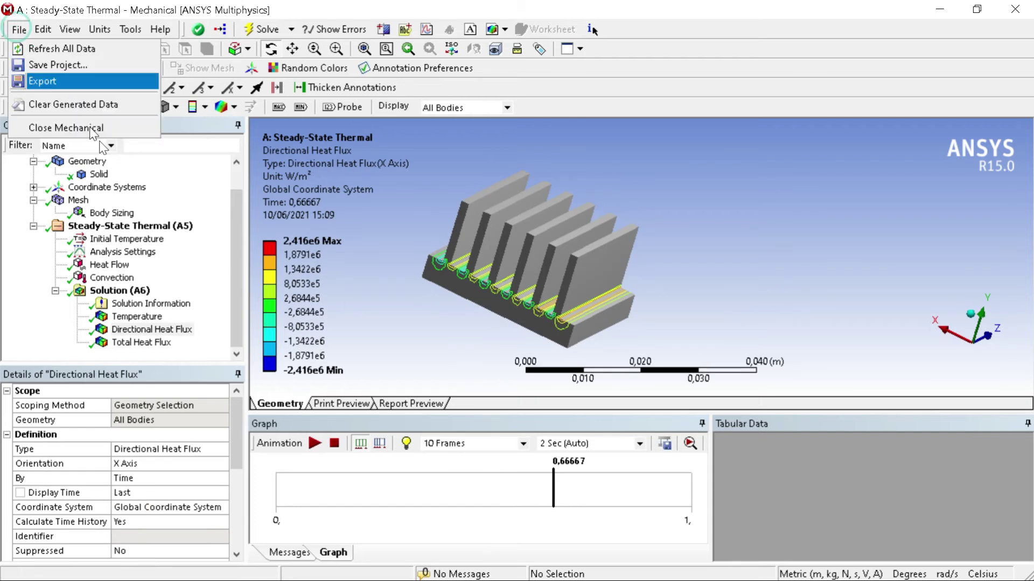
click(59, 127)
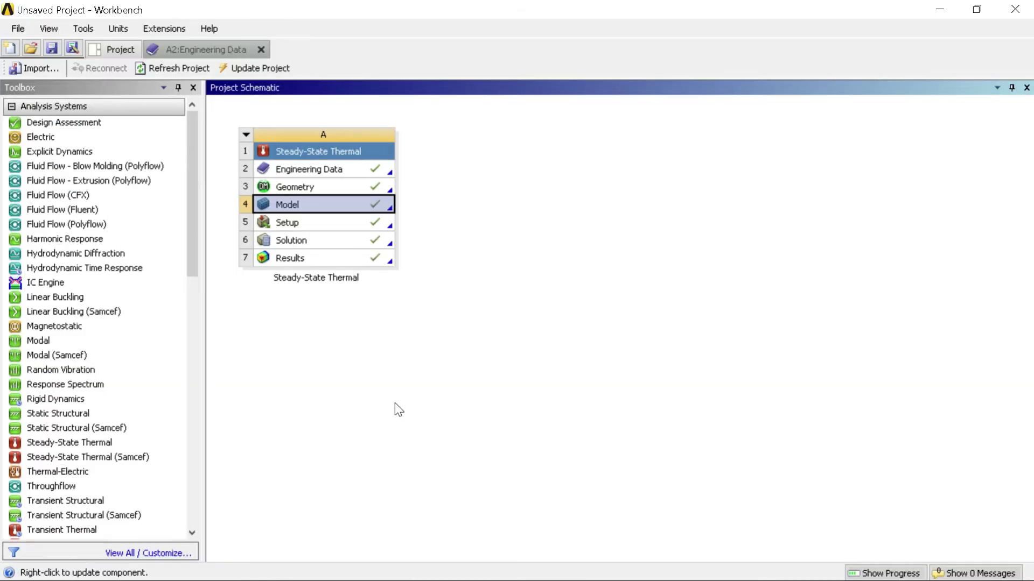
scroll(81, 431, down, 2)
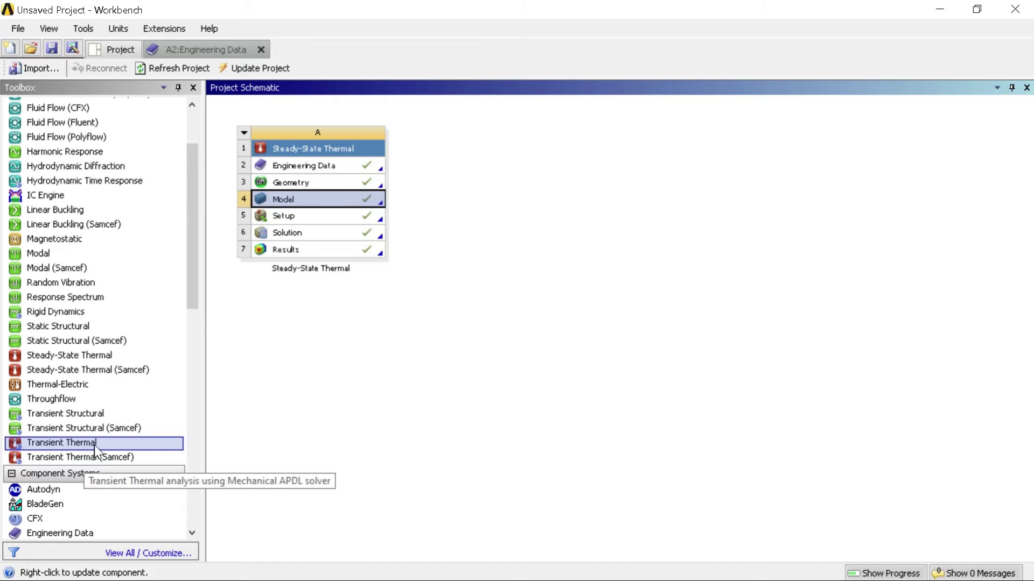
drag(96, 444, 329, 233)
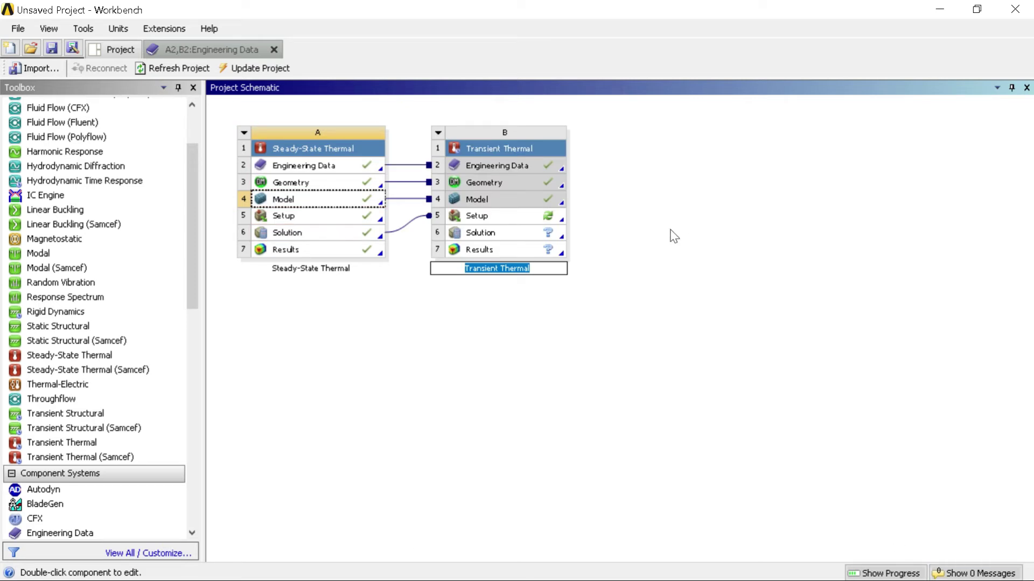
Open the shared Engineering Data and add a Density property to the alumunium material.
double_click(345, 162)
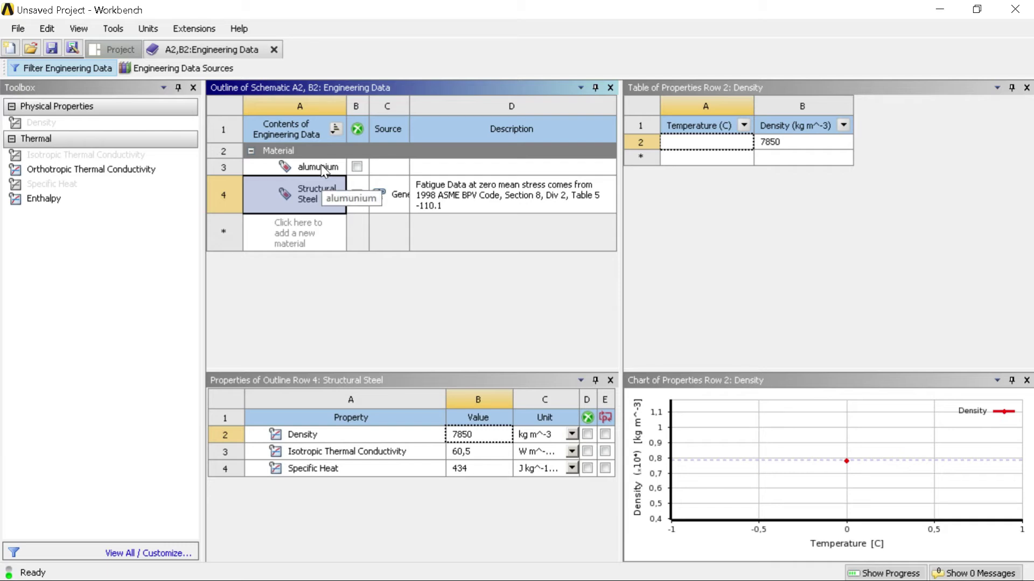
click(320, 166)
click(143, 123)
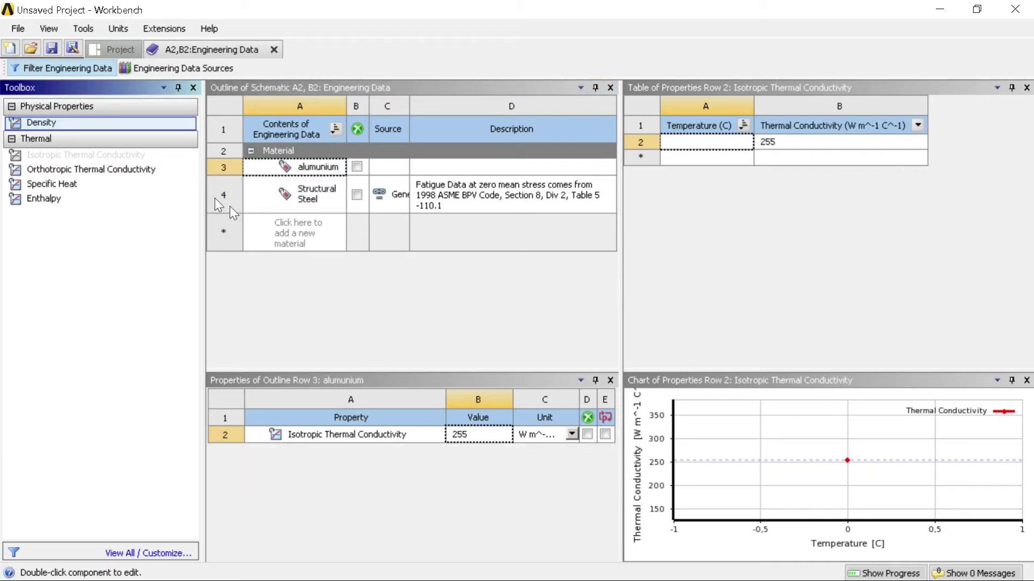
double_click(158, 123)
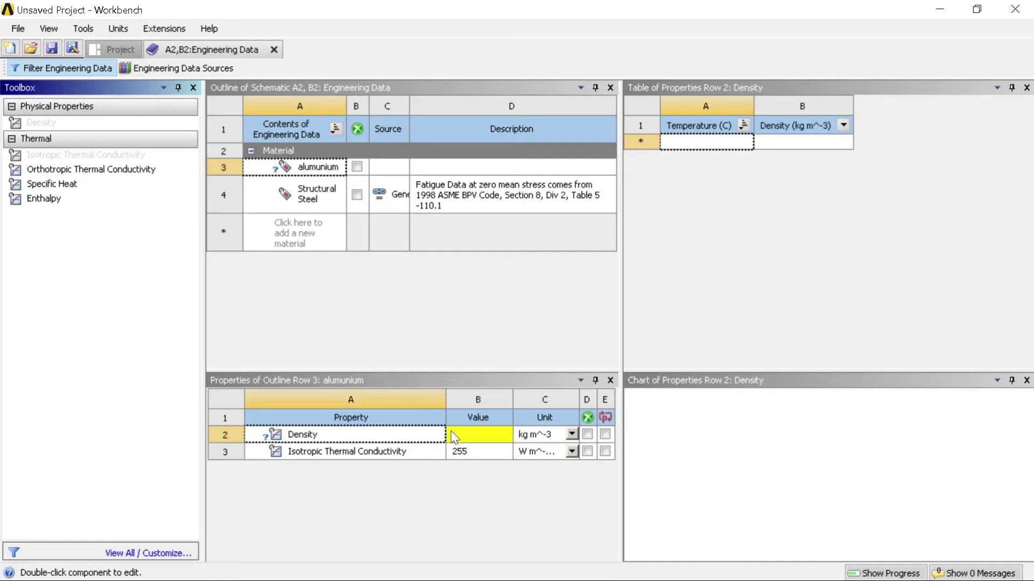
Add a Specific Heat property to the alumunium material, and set Density to 4200 kg/m³ and Specific Heat to 1305 J/kg·°C.
double_click(61, 183)
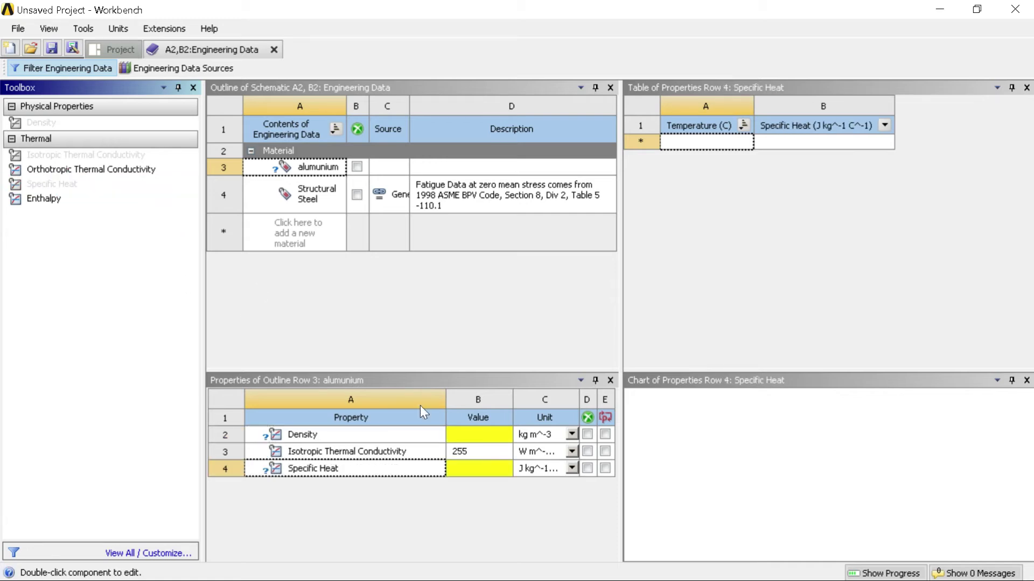
click(465, 435)
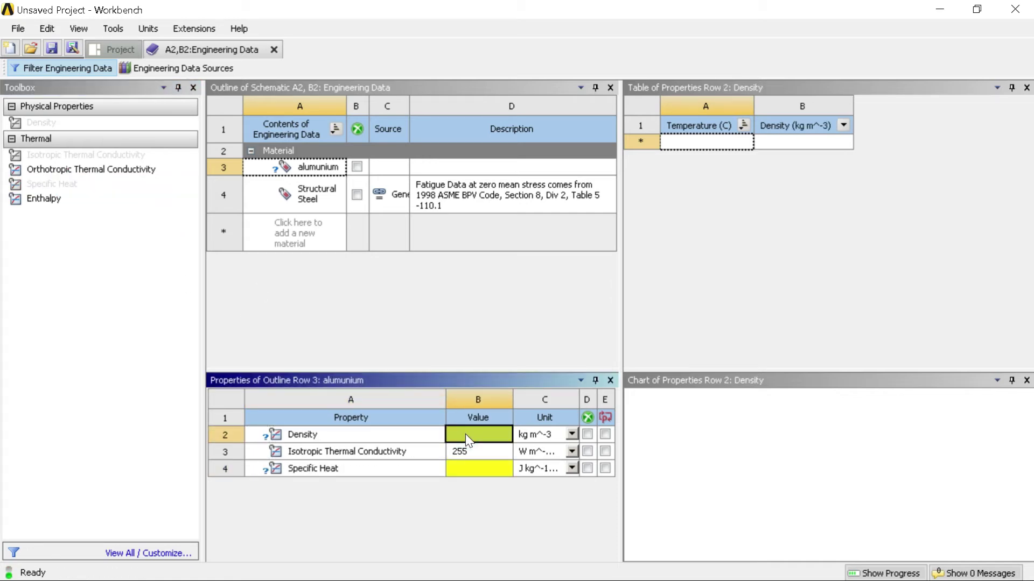
text(420)
key(Return)
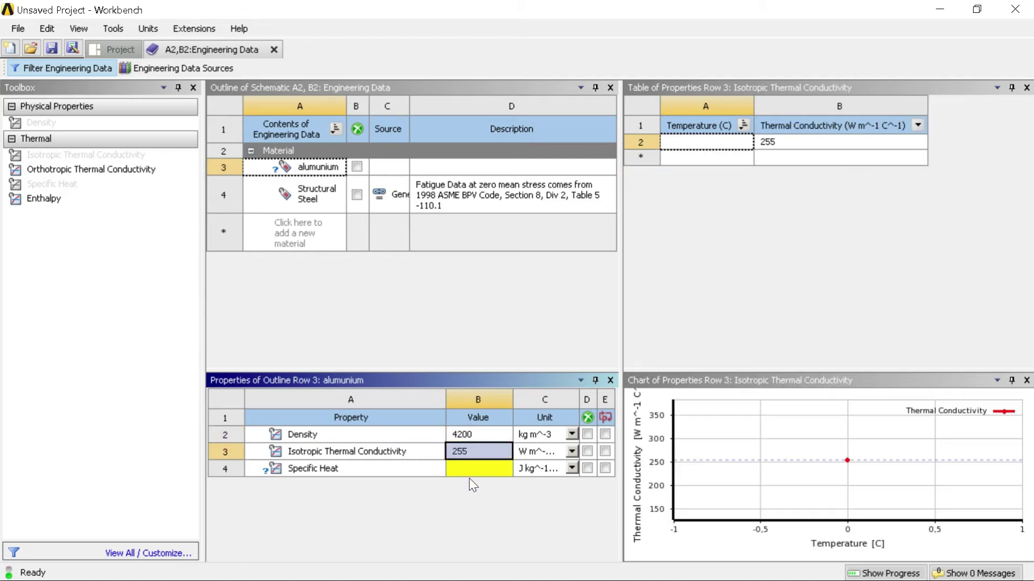
click(474, 469)
text(1305)
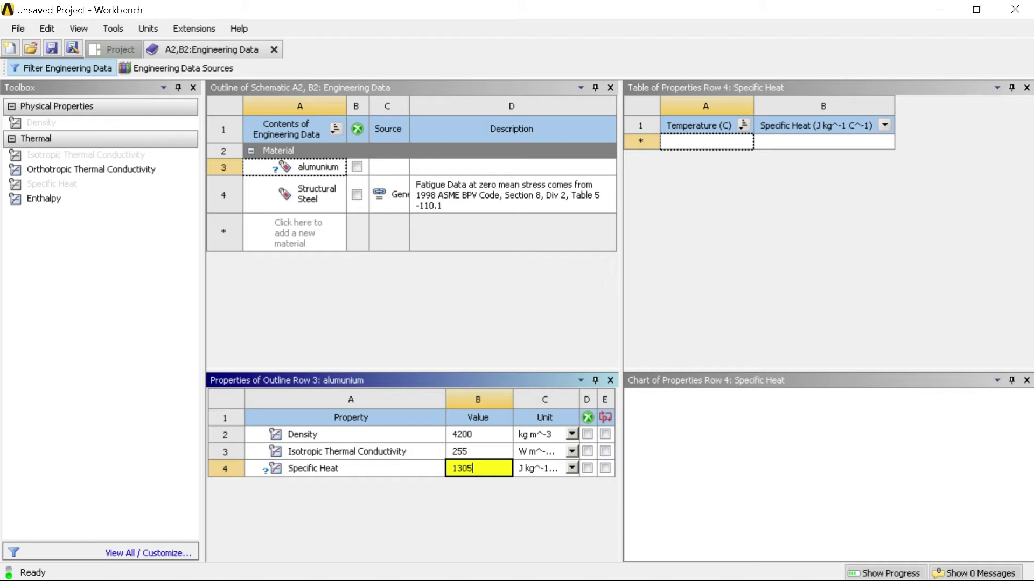
key(Return)
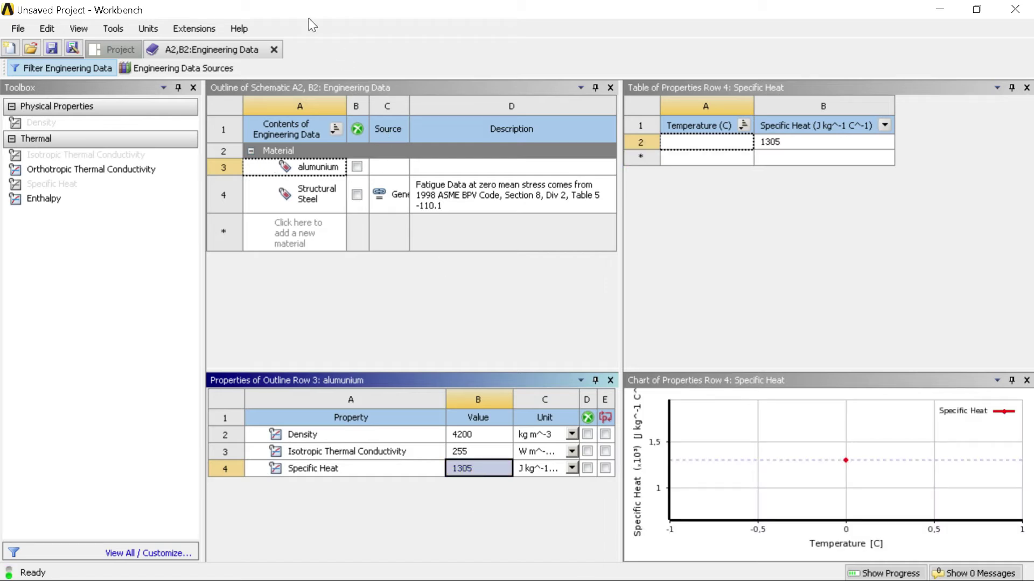
Return to the project schematic and open the Transient Thermal system's Setup in Mechanical, reading in the upstream data.
click(121, 49)
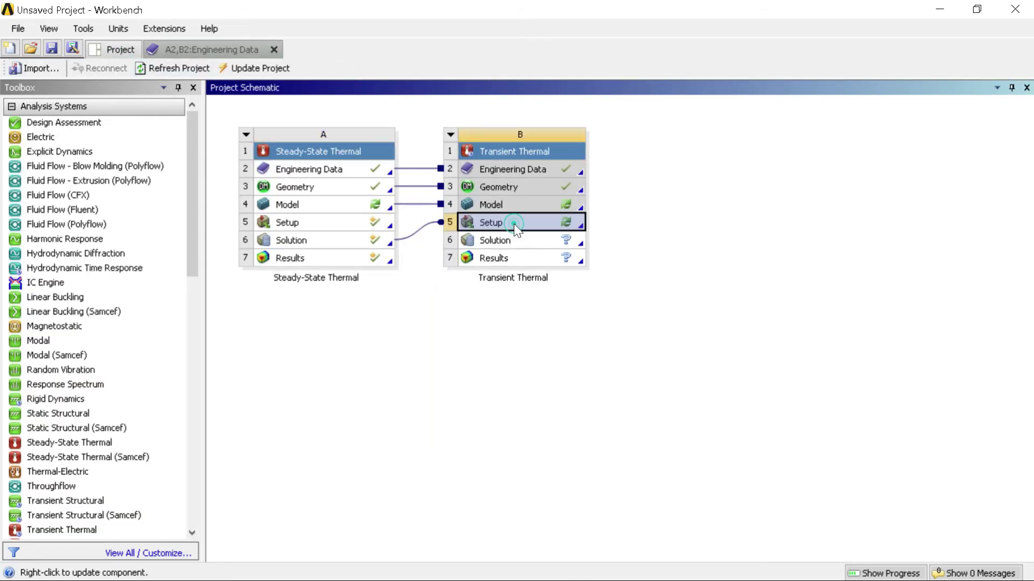
double_click(517, 223)
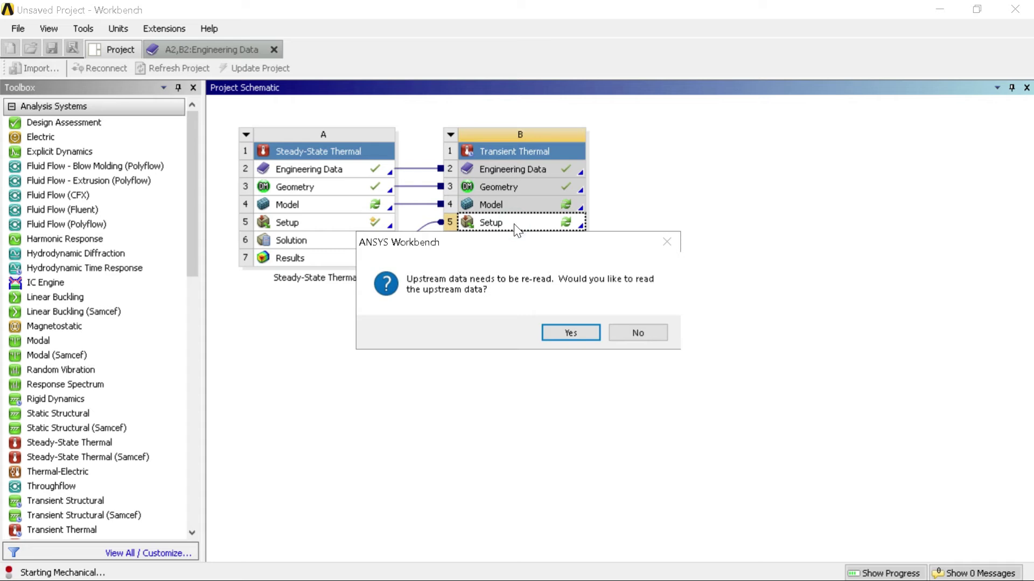
click(583, 331)
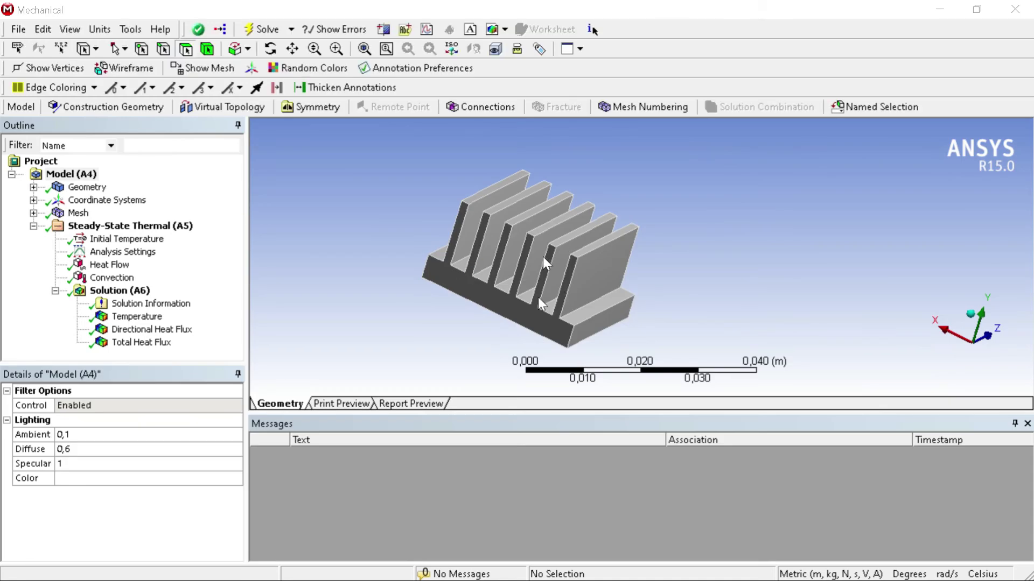
key(alt+Tab)
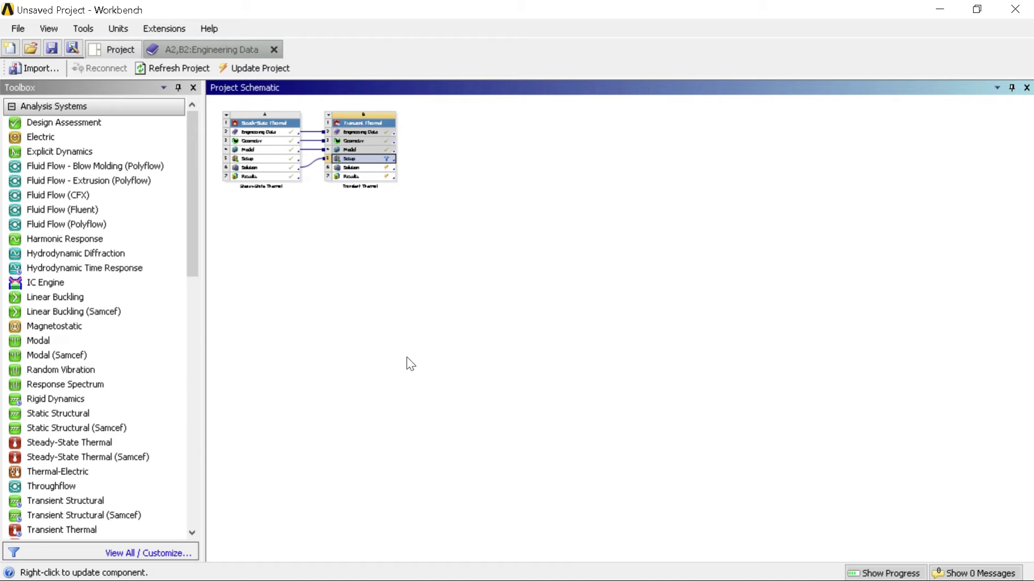
ctrl+scroll(367, 243, up, 3)
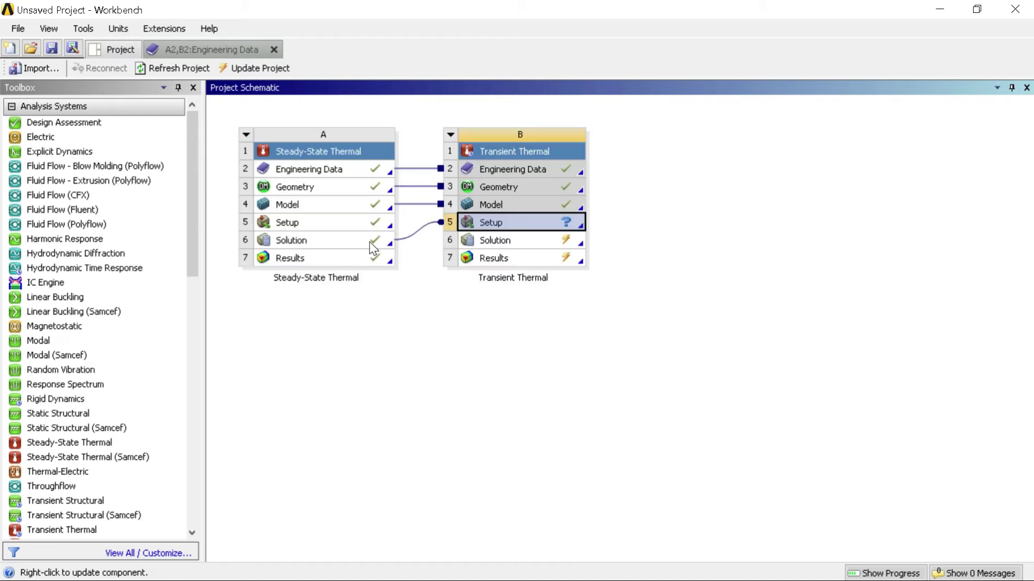
double_click(502, 225)
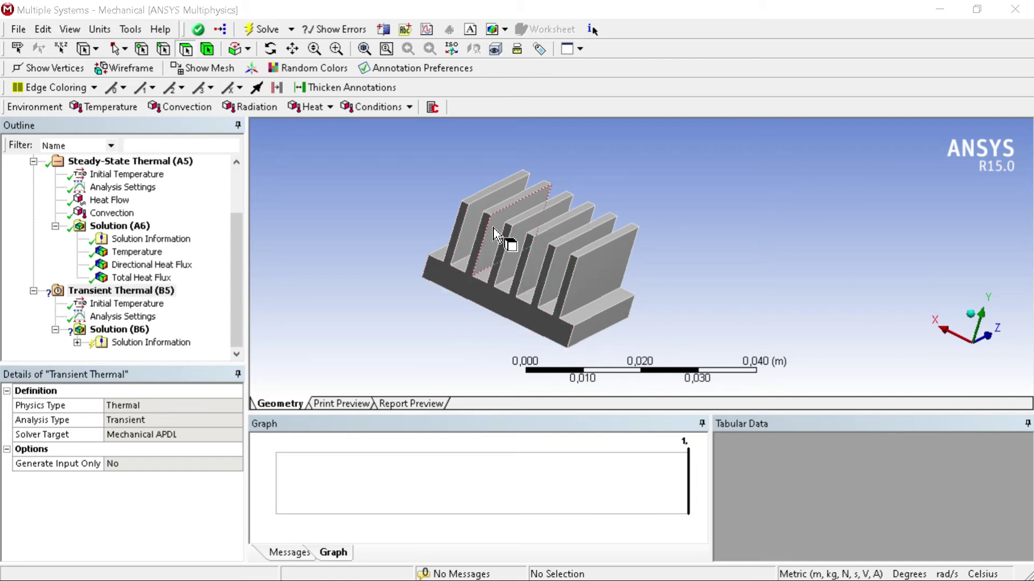
Set the Step End Time in the Transient Thermal Analysis Settings to 180 s.
click(270, 48)
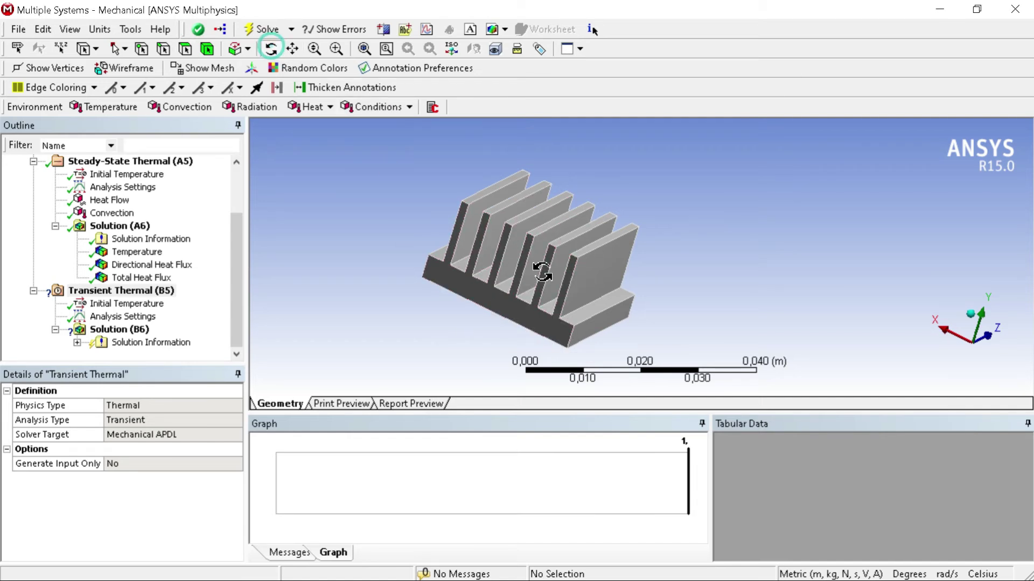
drag(584, 293, 609, 297)
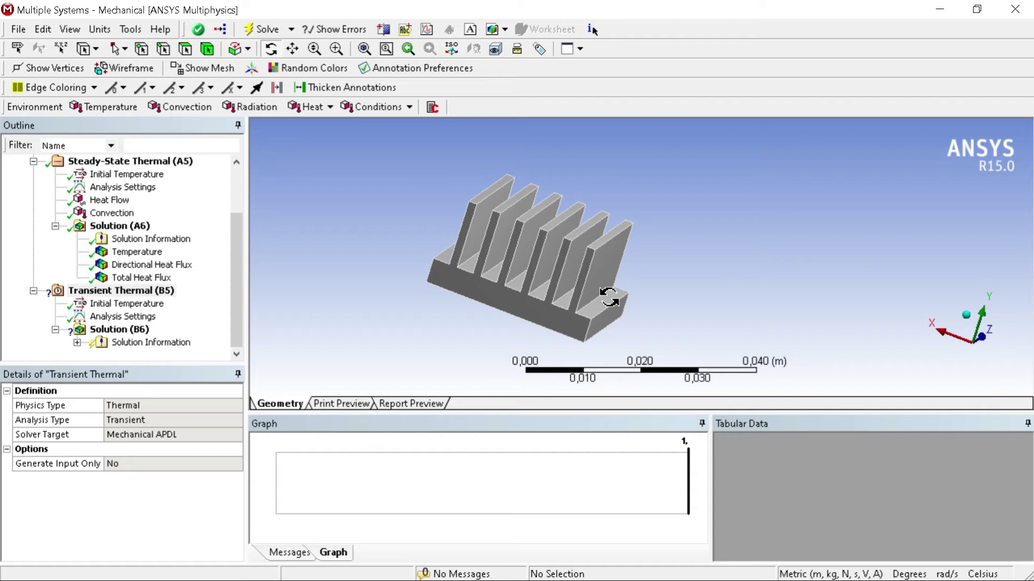
drag(485, 247, 431, 270)
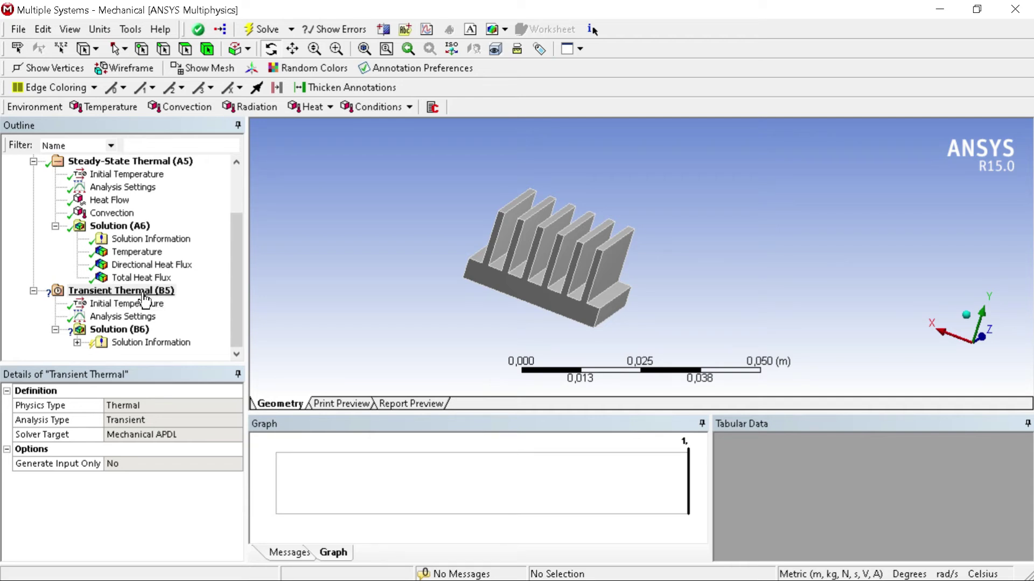
click(140, 317)
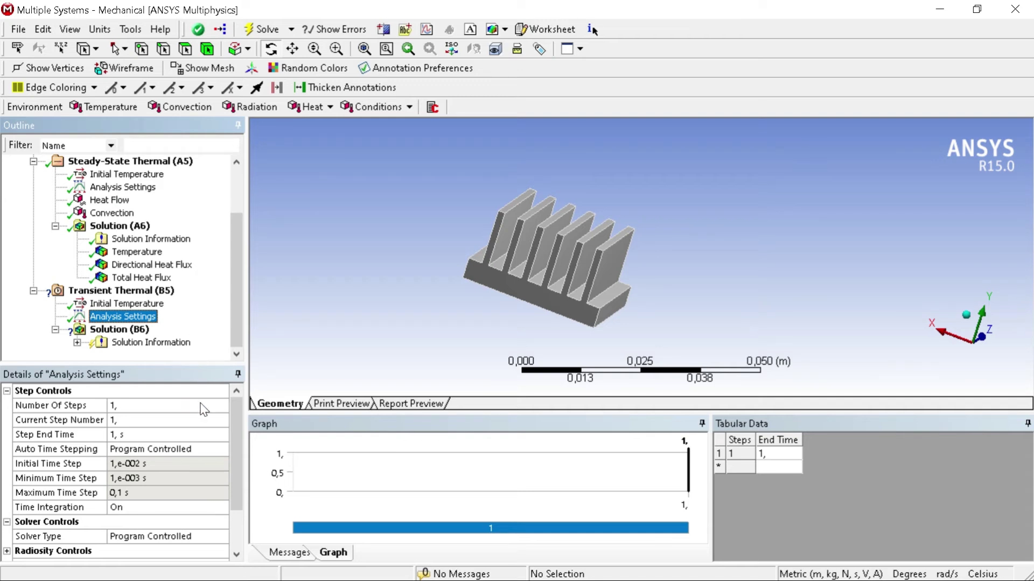
click(167, 434)
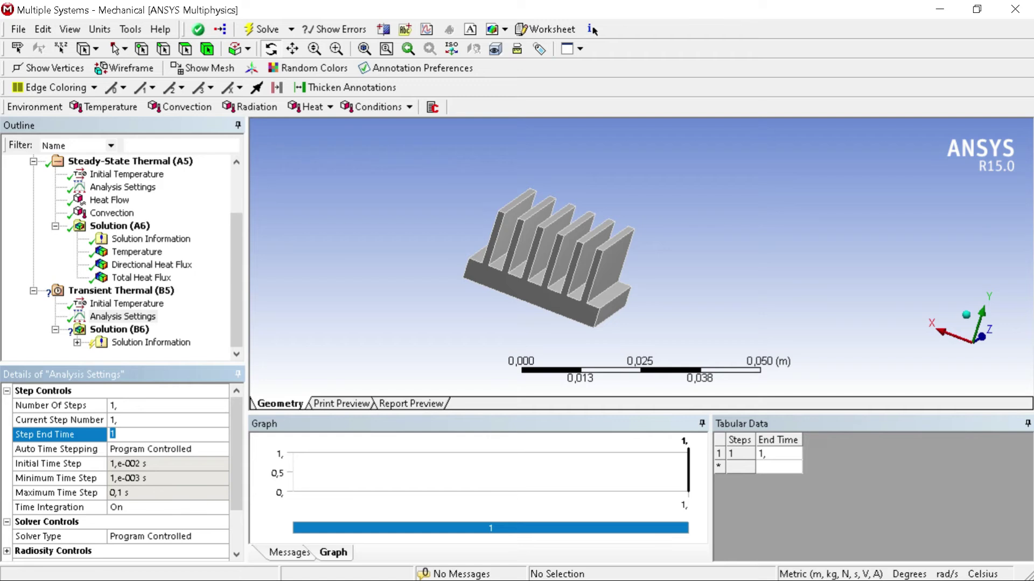
text(180)
key(Return)
Turn Auto Time Stepping on for the transient analysis and set the Initial Time Step to 0,1 s.
click(199, 449)
click(221, 449)
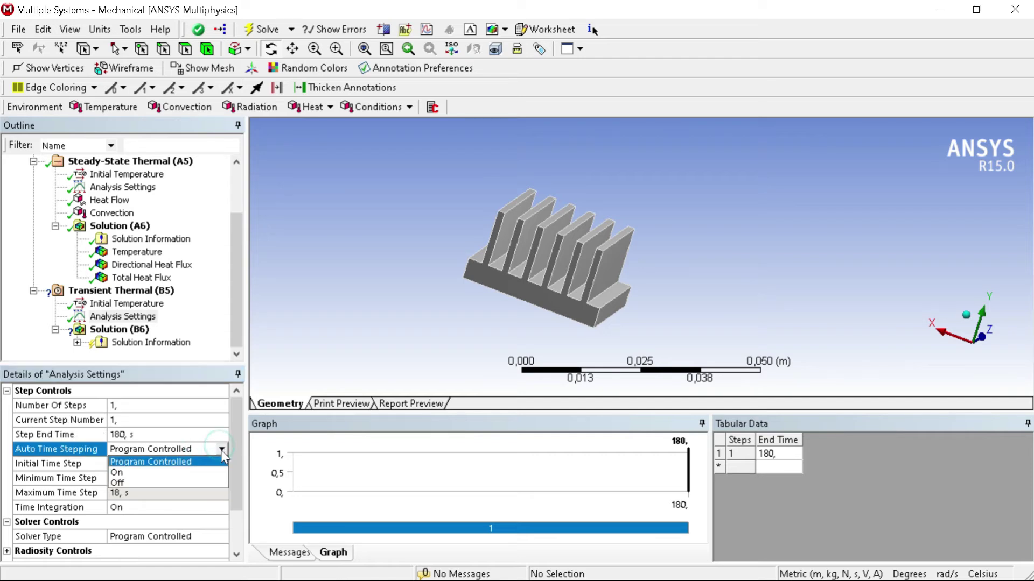
click(212, 476)
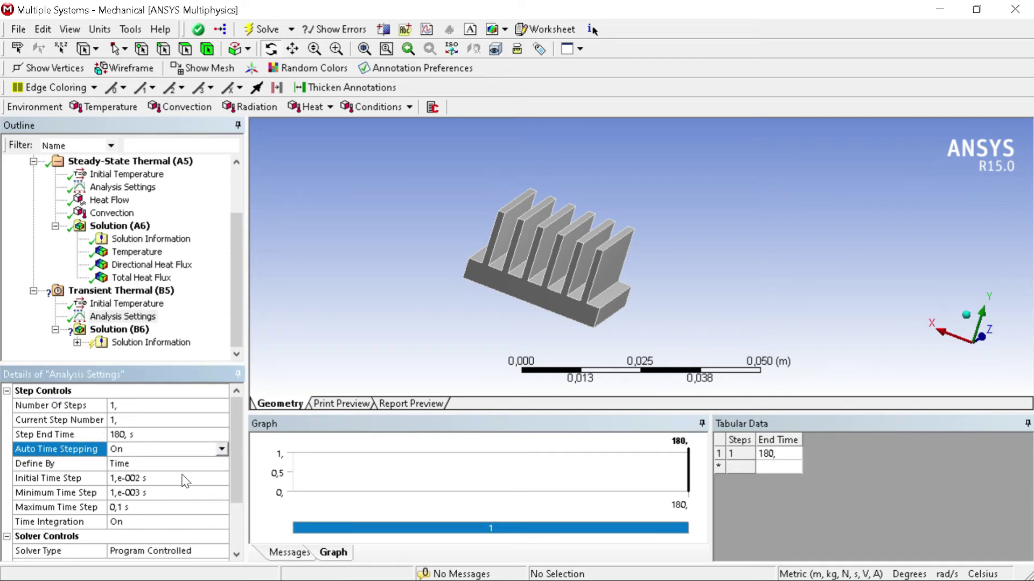
click(186, 480)
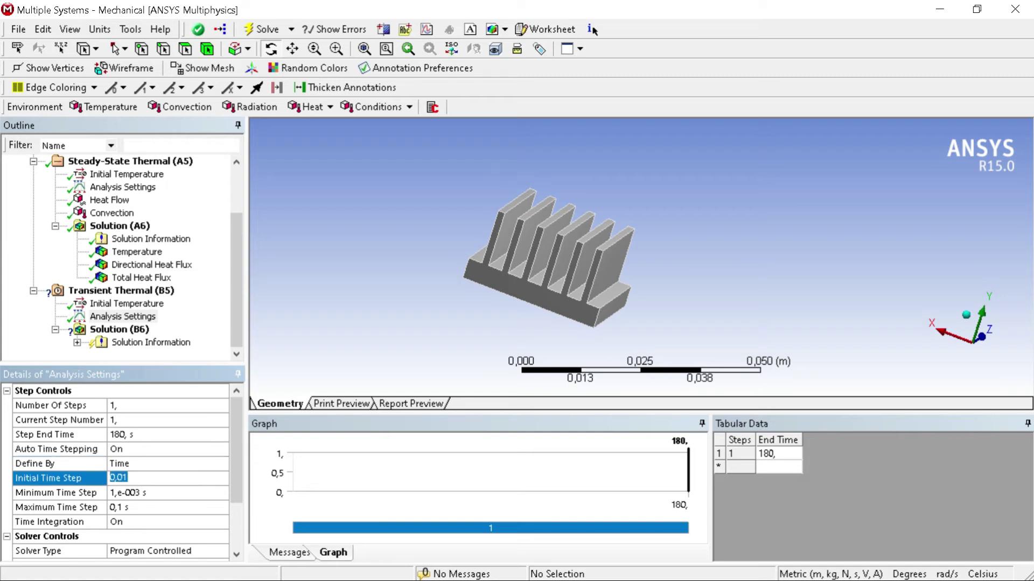
key(BackSpace)
text(0,1)
key(Return)
Insert a Heat Flux load in the Transient Thermal analysis and scope it to the flat underside face of the heat sink's base.
right_click(129, 291)
mouse_move(264, 302)
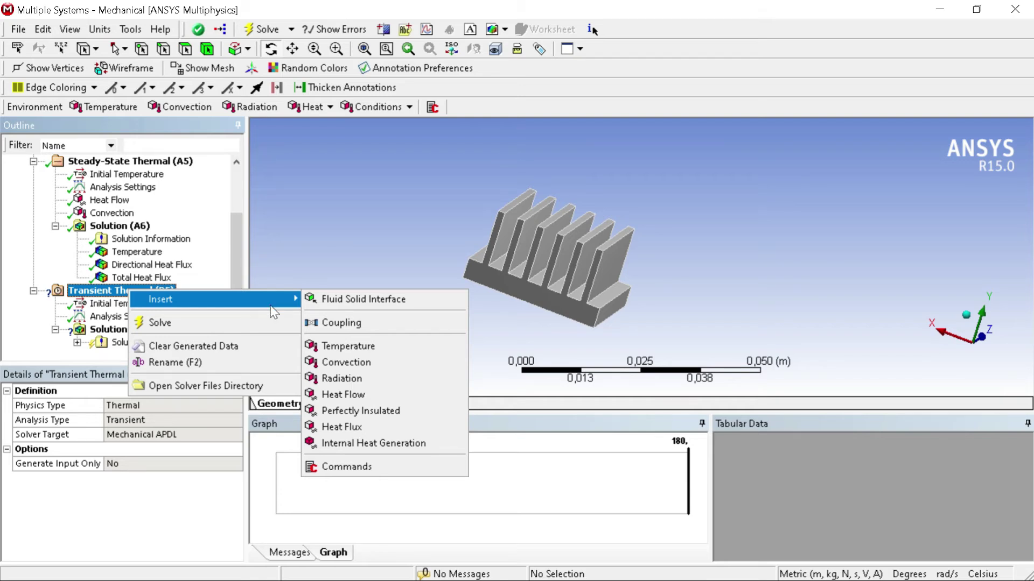
click(370, 422)
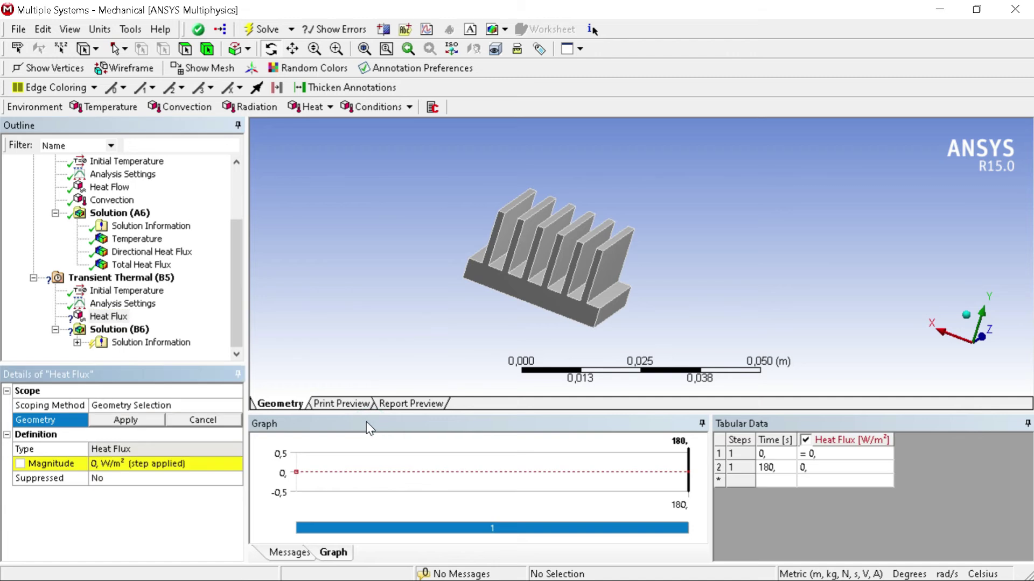
scroll(446, 271, up, 3)
click(271, 50)
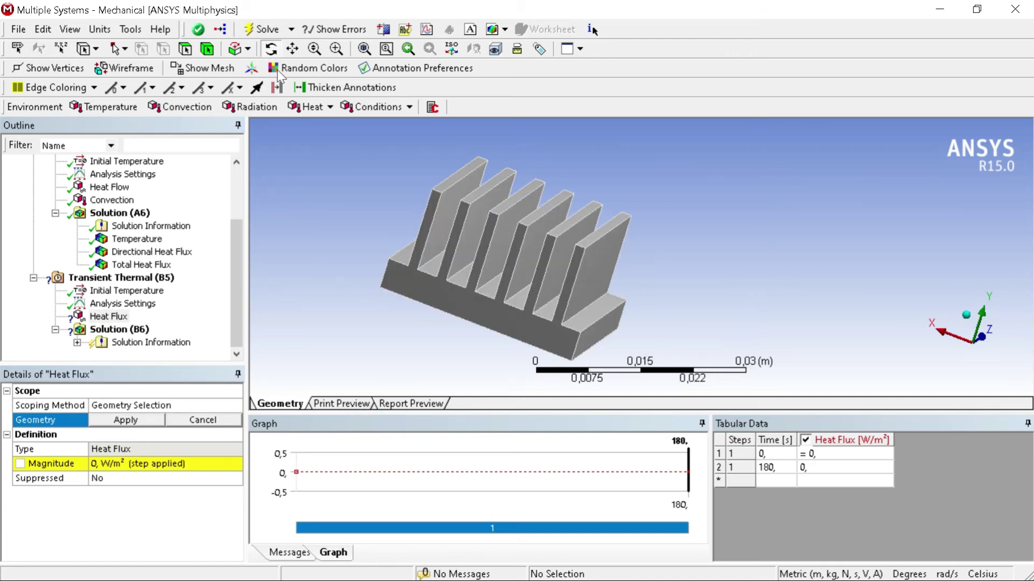
drag(547, 251, 542, 251)
drag(630, 219, 388, 302)
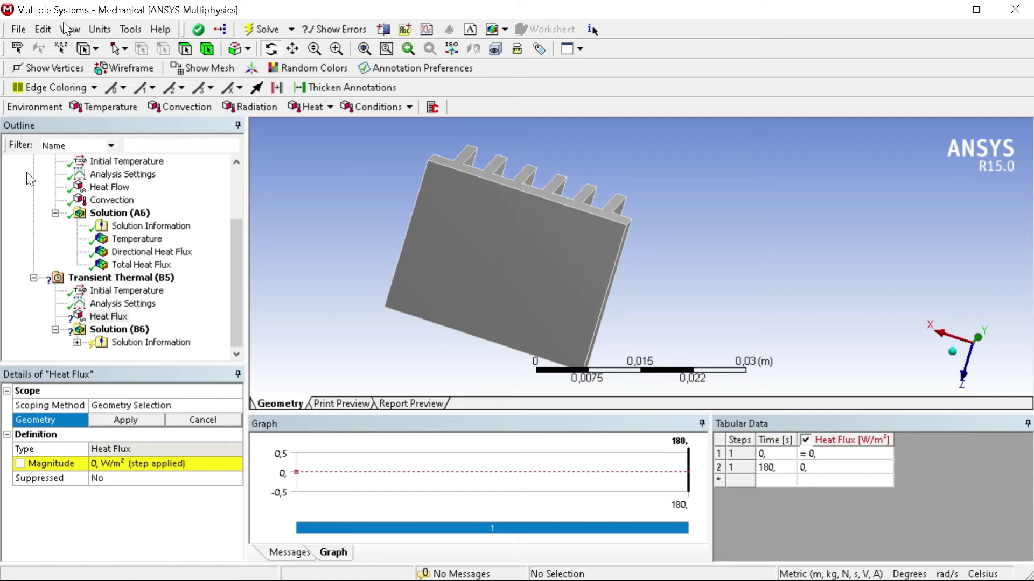
click(185, 49)
click(456, 225)
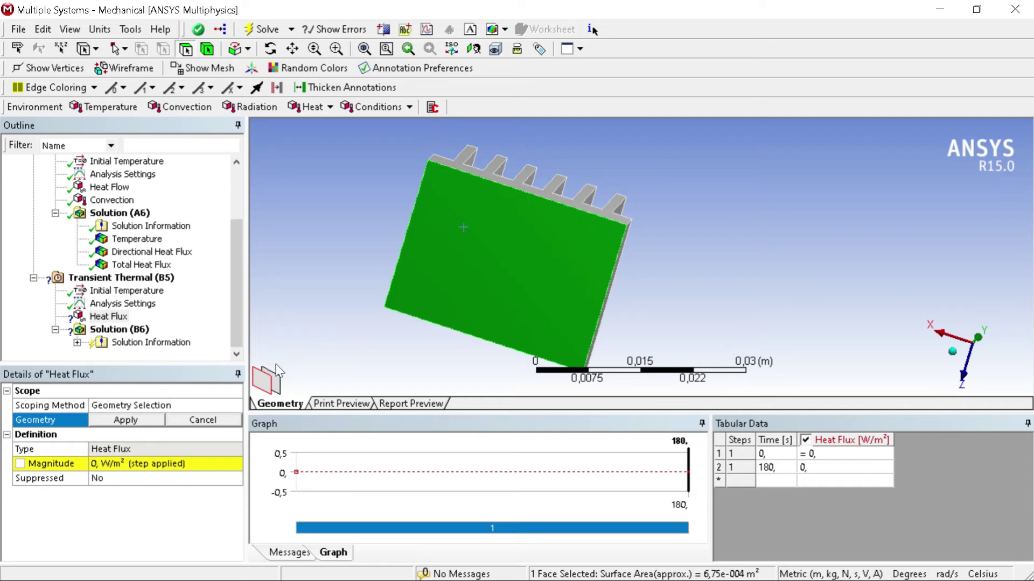
click(152, 420)
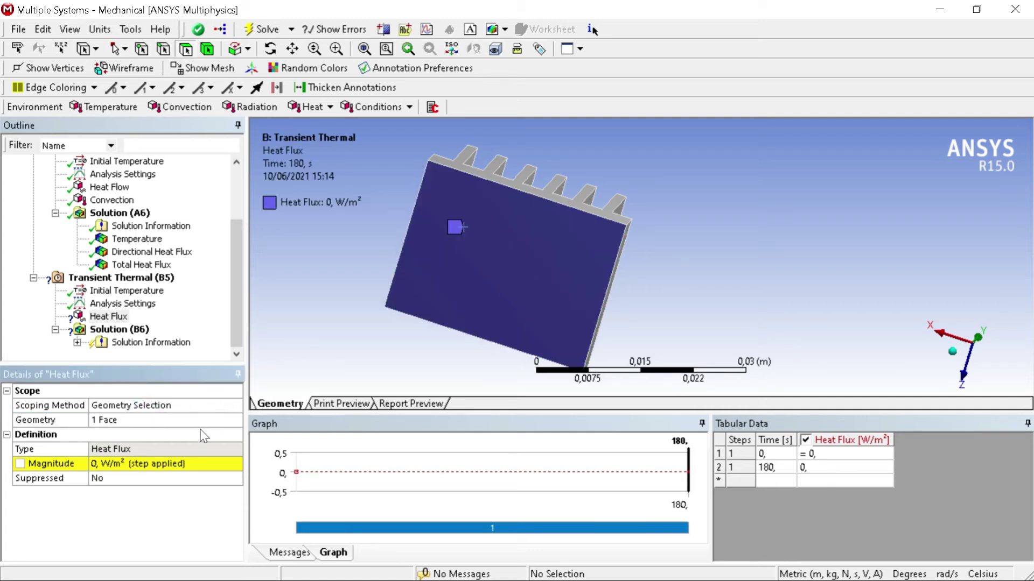
Change the Heat Flux magnitude definition to Tabular (Time).
click(229, 464)
click(236, 464)
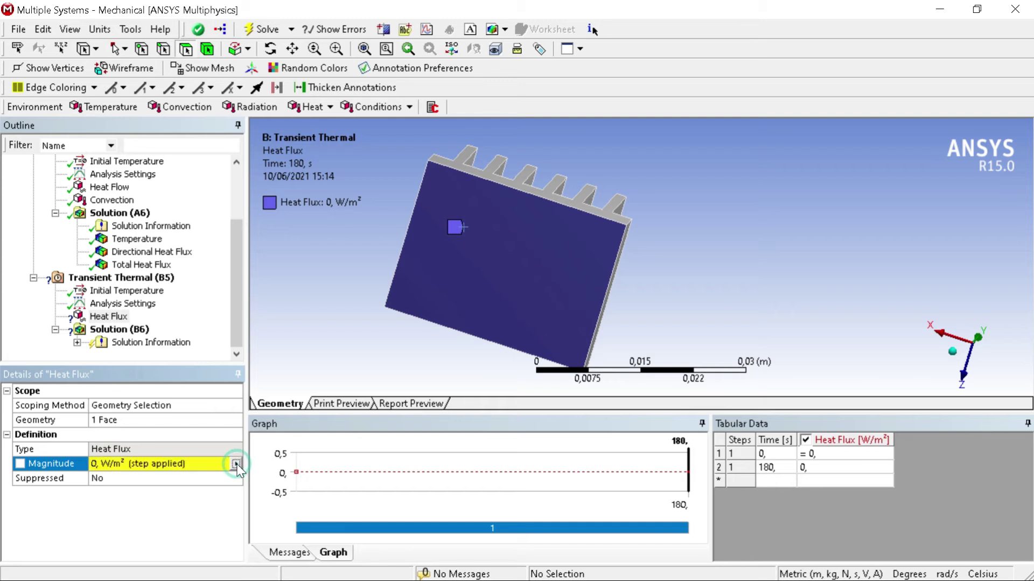
click(236, 464)
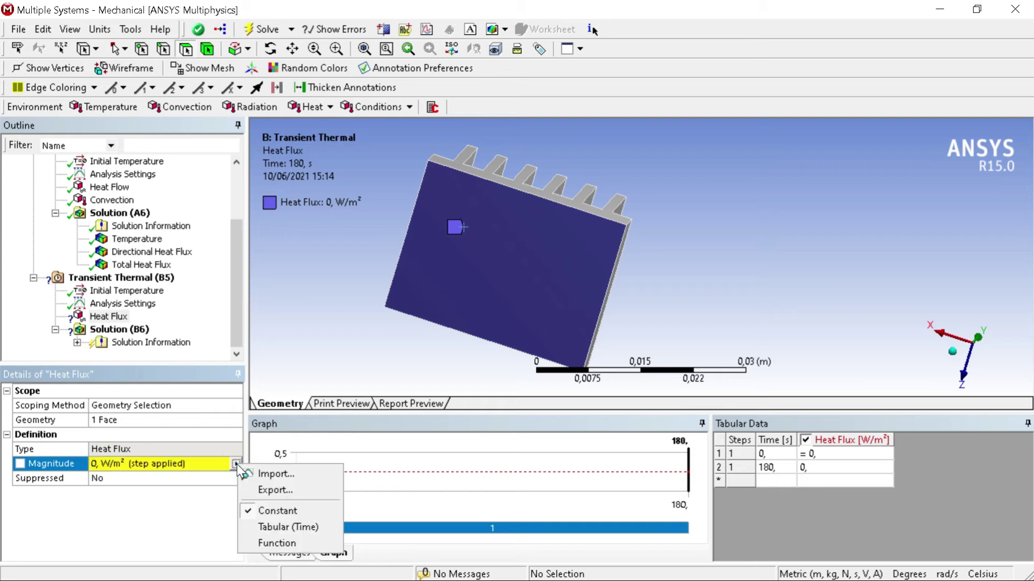
click(279, 527)
double_click(781, 471)
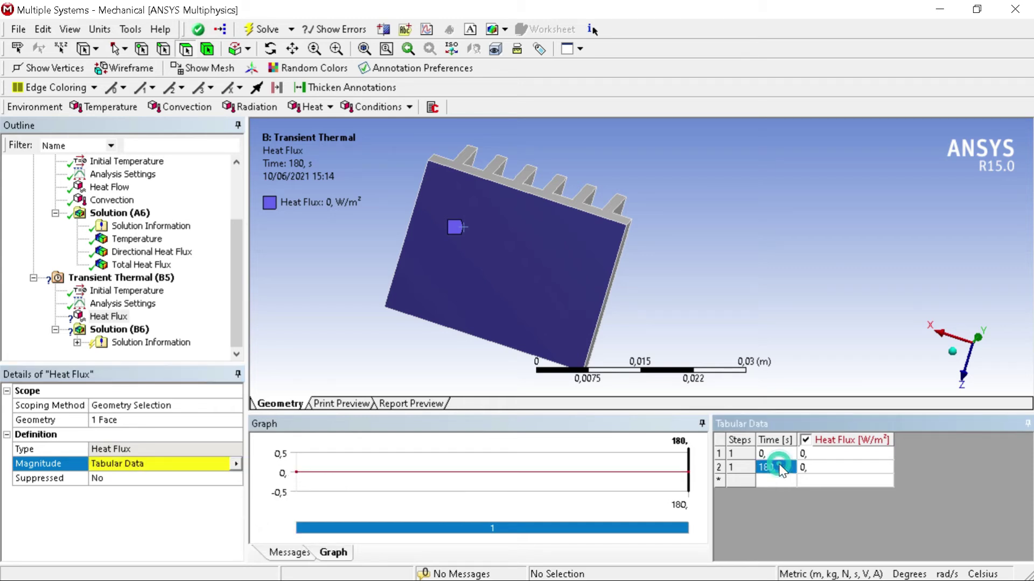
key(BackSpace)
text(45)
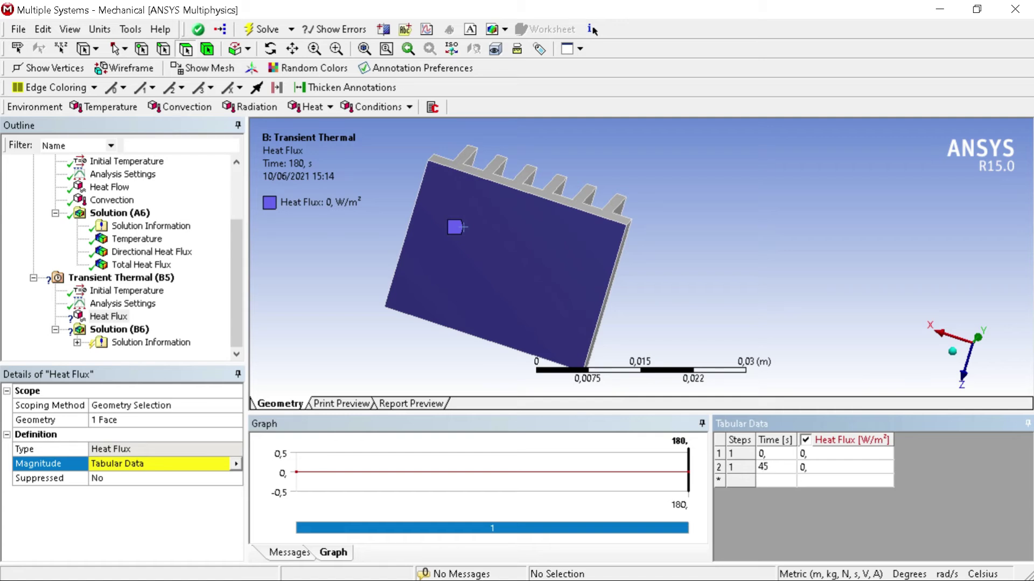
click(789, 479)
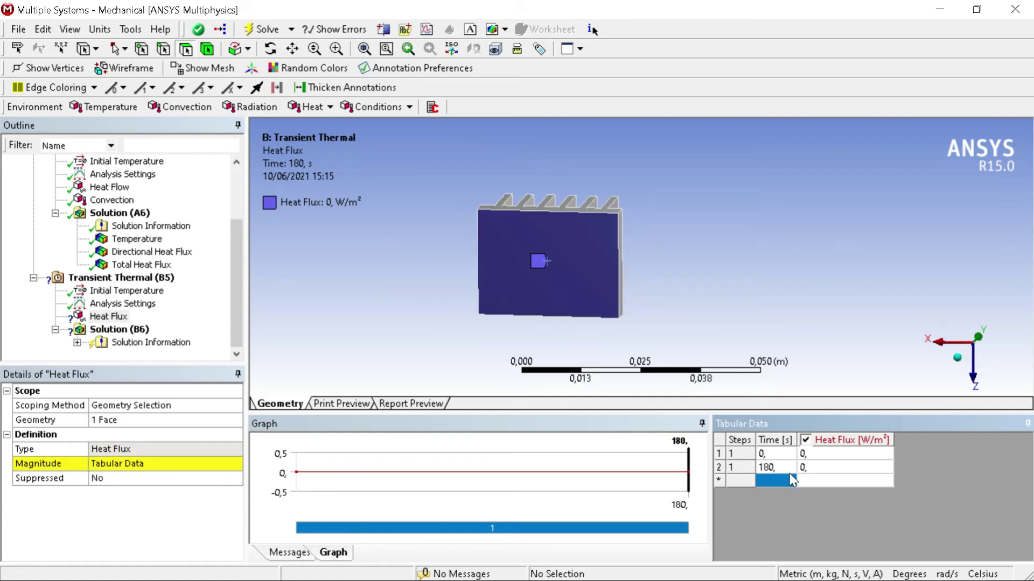
Add 45 s and 90 s time points to the heat flux table and set the flux at 90 s to 1000 W/m².
click(786, 467)
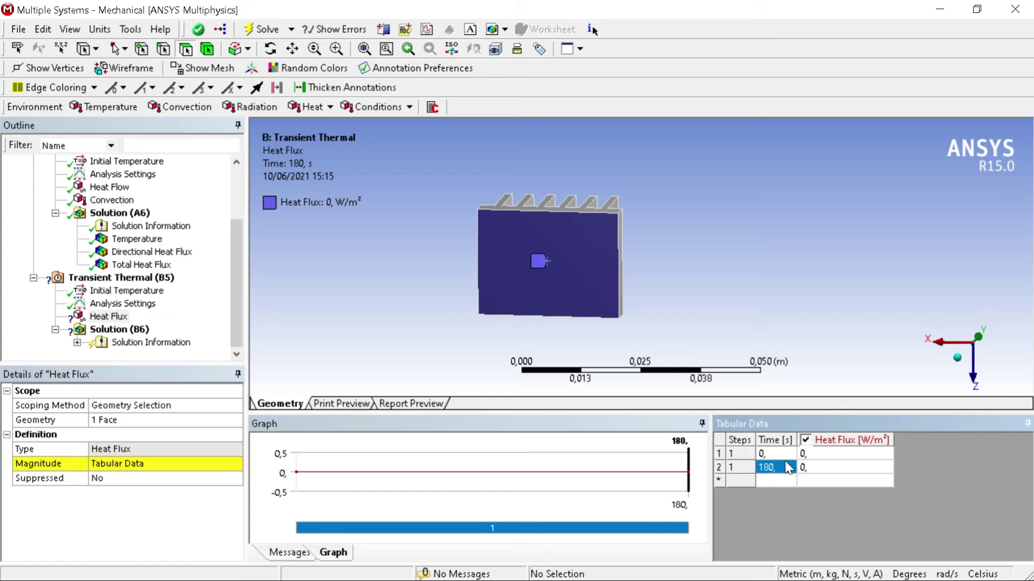
text(45)
key(Tab)
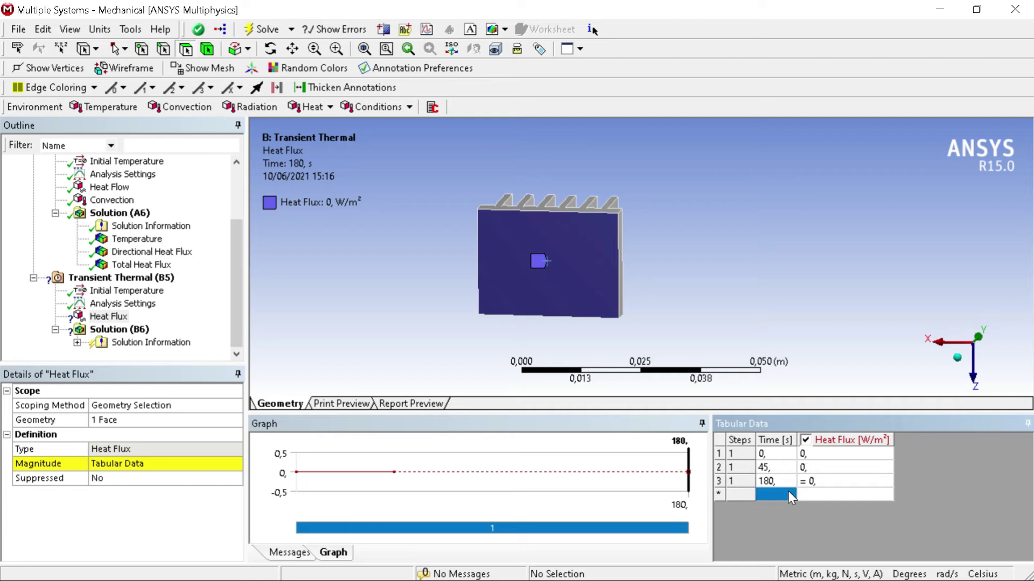
text(90)
key(Tab)
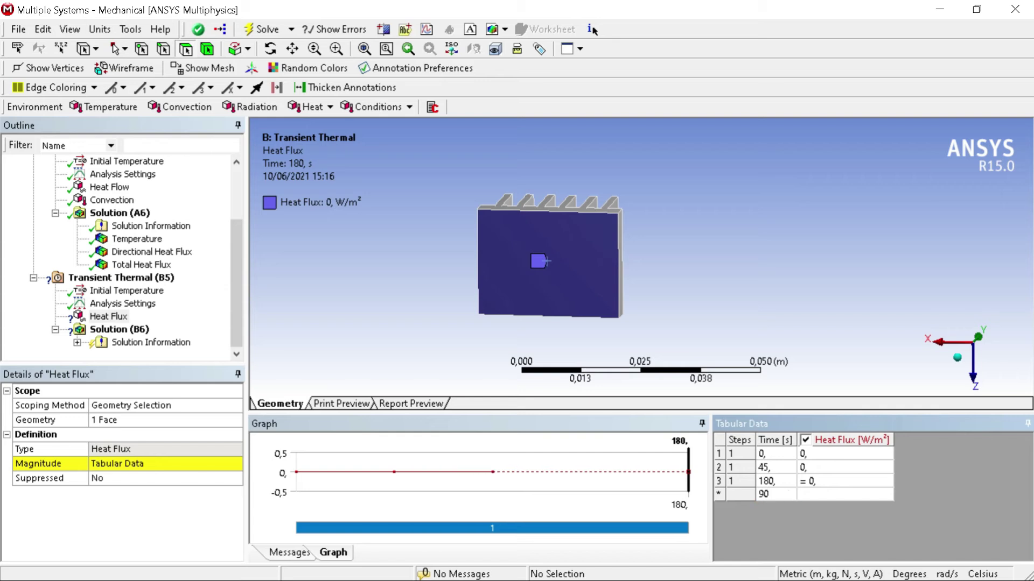
click(839, 484)
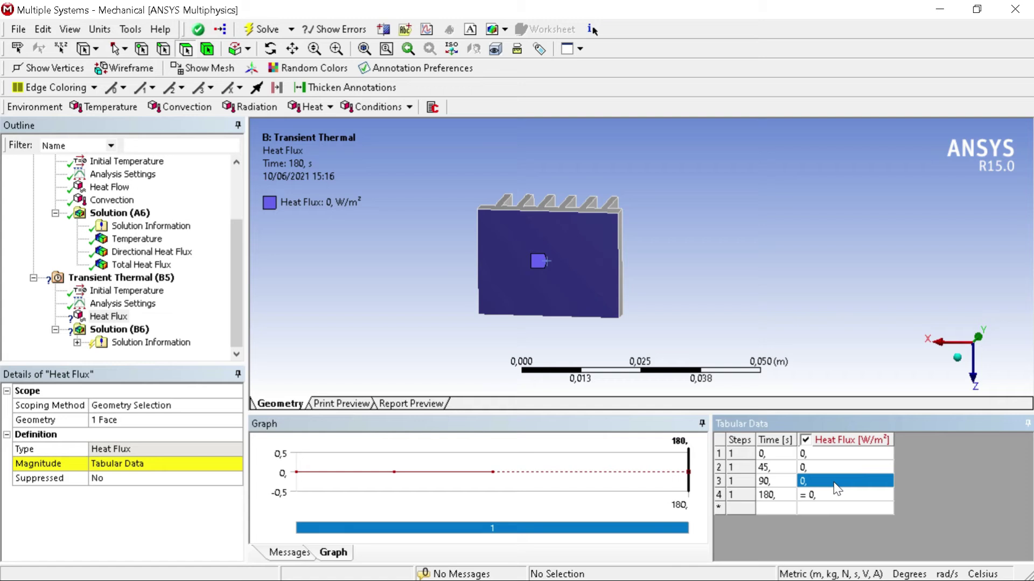
text(1000)
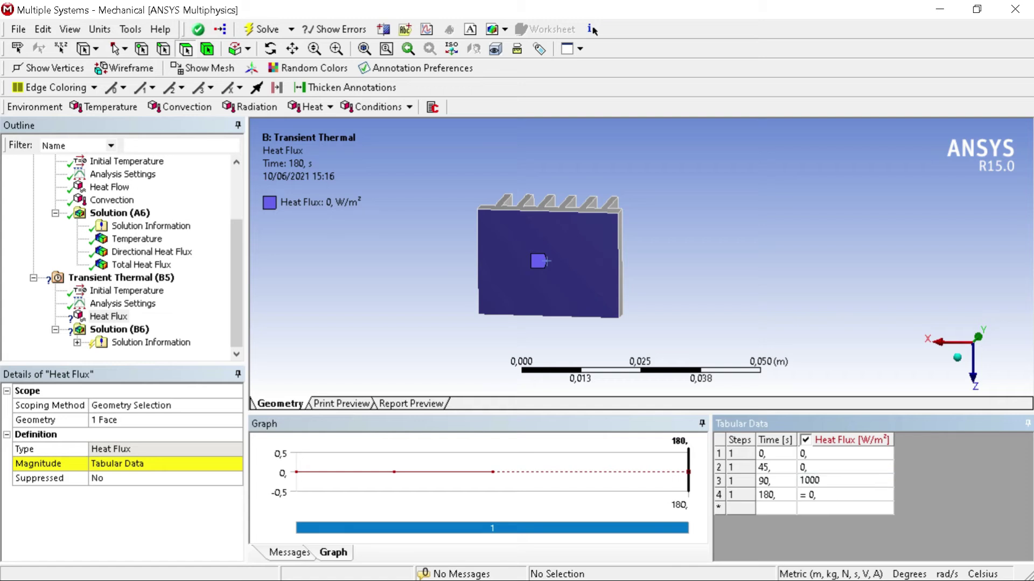
key(Tab)
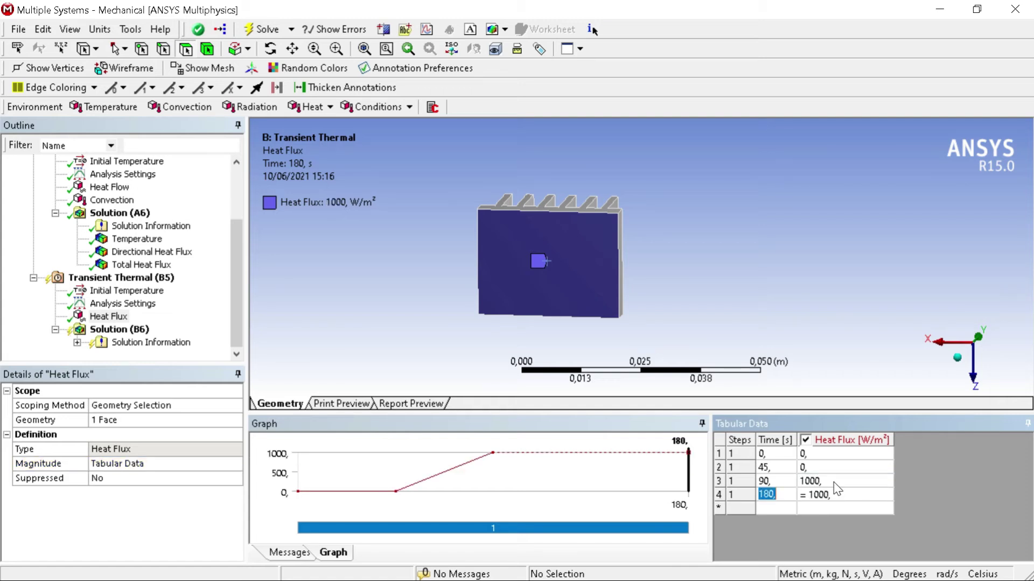
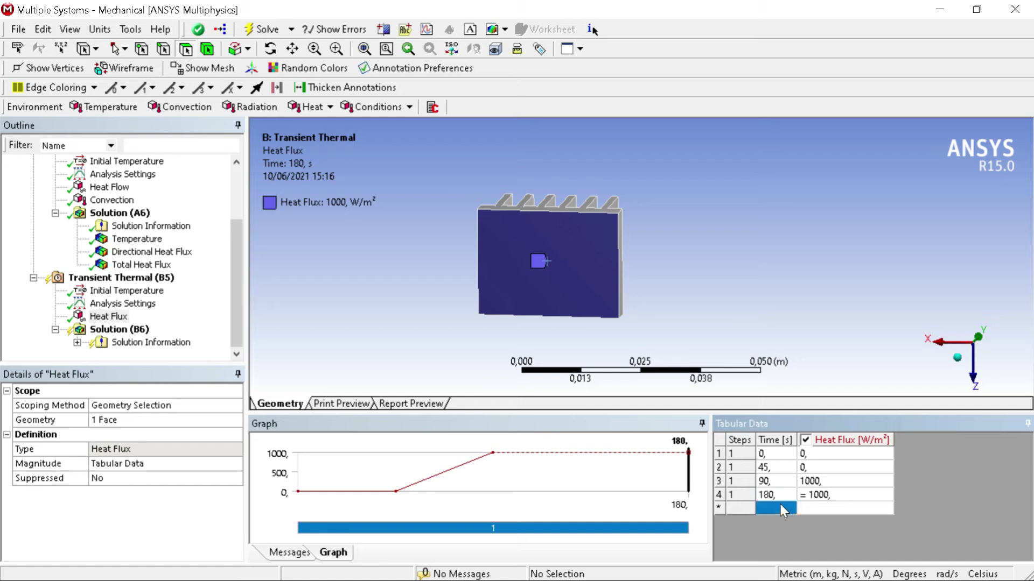
Add further time points at 135 s, 45,1 s and 90,1 s to the heat flux table.
text(135)
key(Tab)
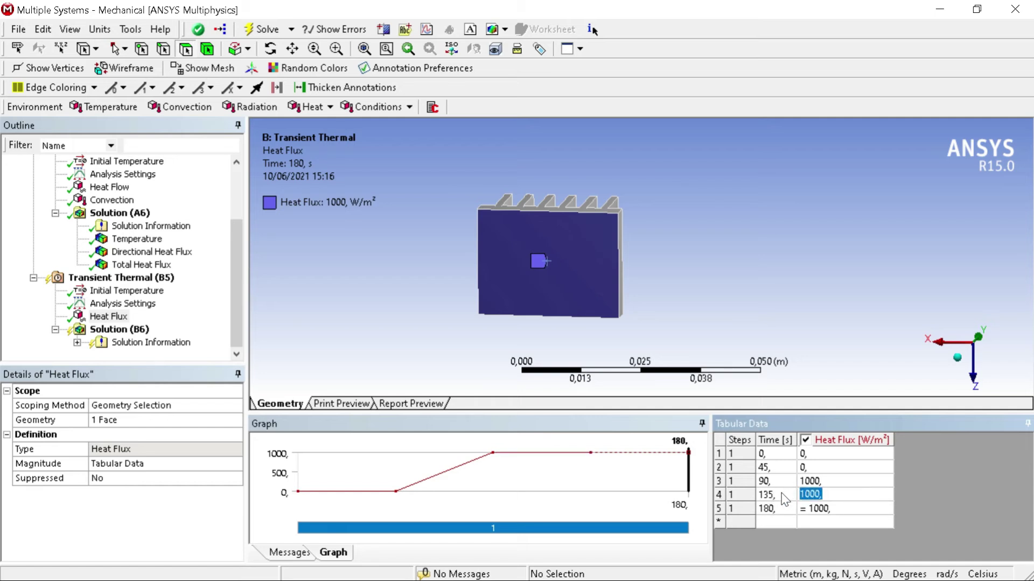
key(Escape)
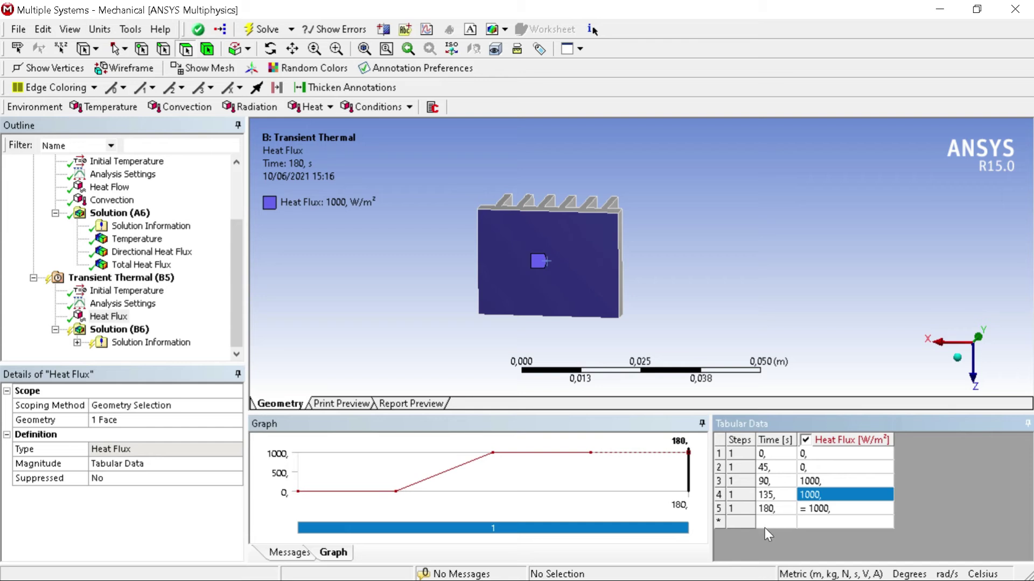
click(764, 522)
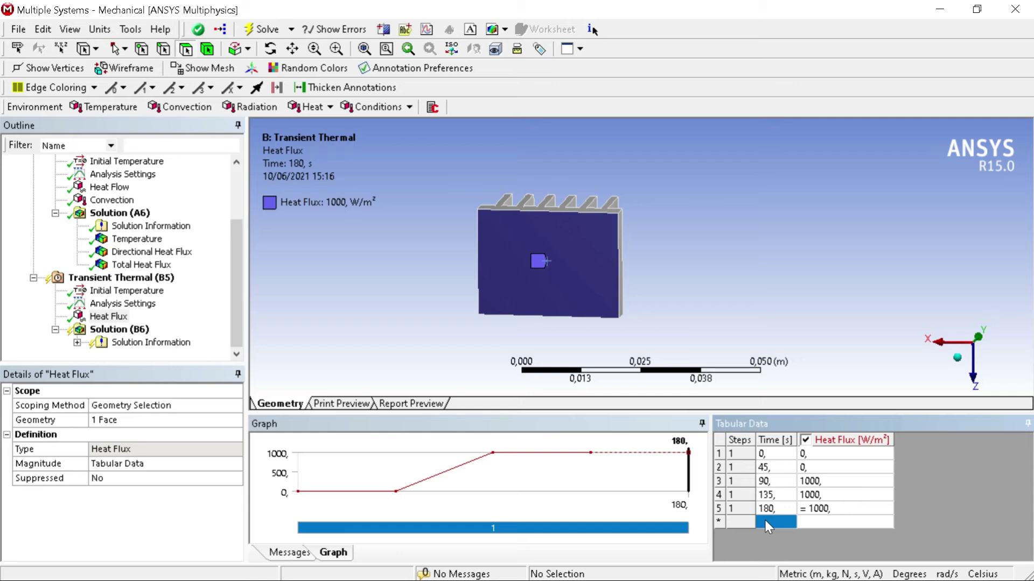
text(45,1)
key(Tab)
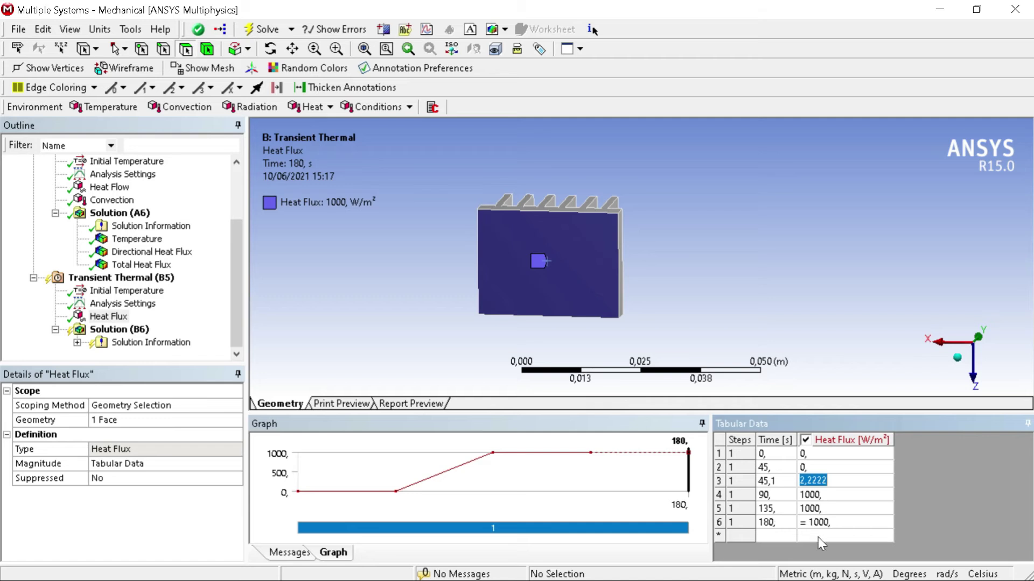
click(770, 536)
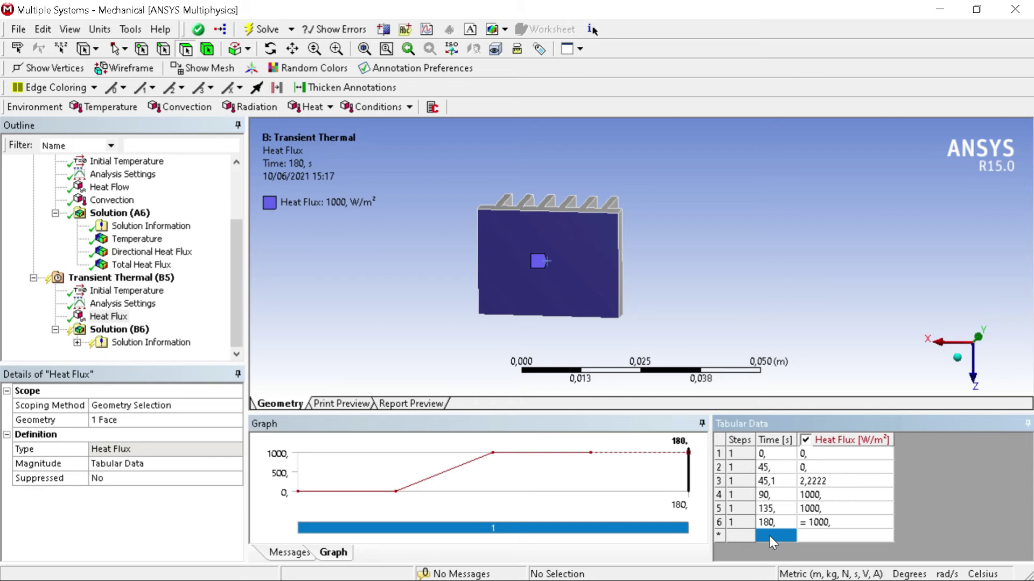
text(90,1)
key(Return)
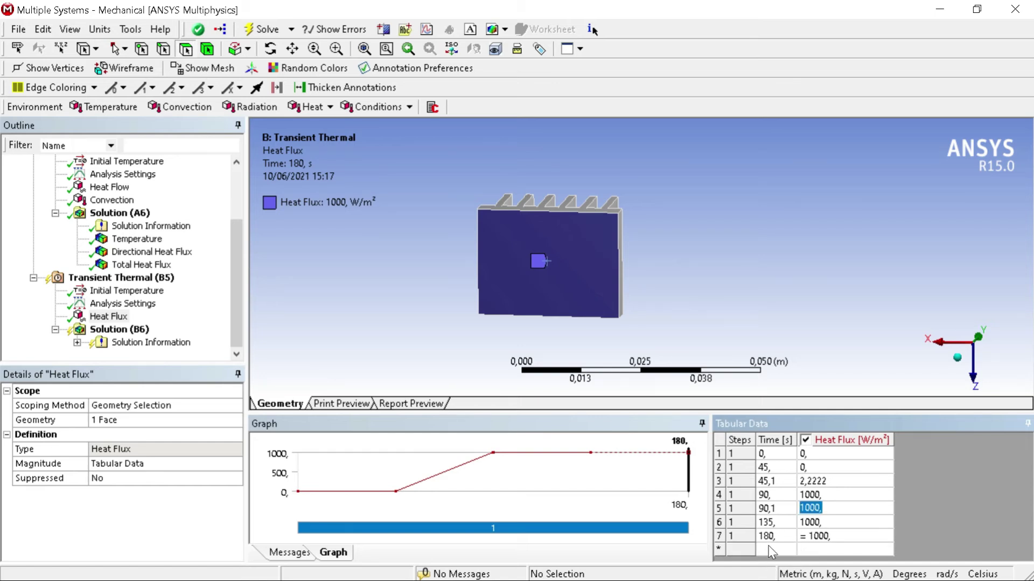
Set the final heat flux value in the 180 s row to 0 W/m².
click(768, 545)
text(135)
key(Return)
text(0)
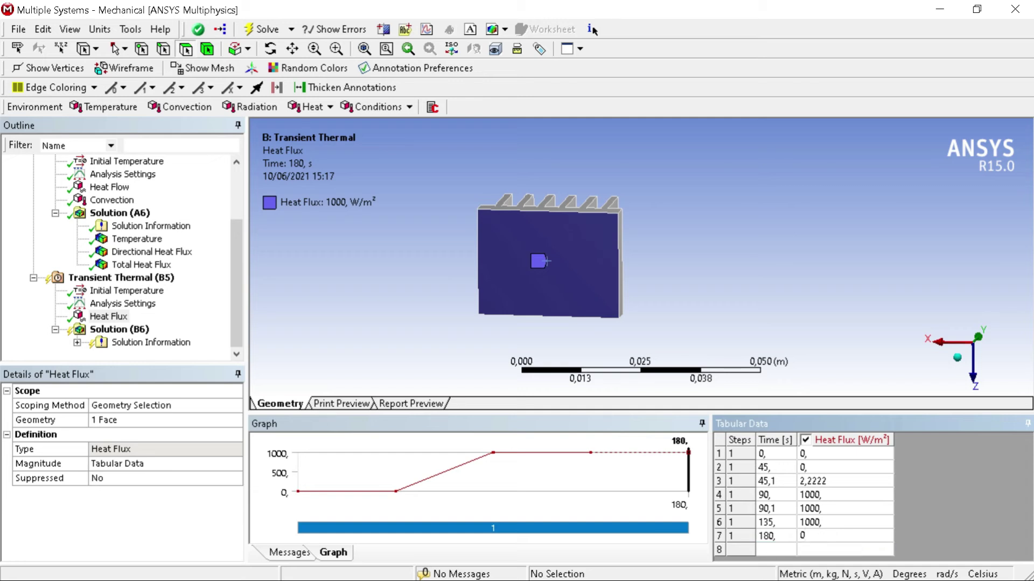
Set the heat flux to 1000 W/m² at 45,1 s, 0 at 90,1 s and 500 W/m² at 135 s.
click(855, 481)
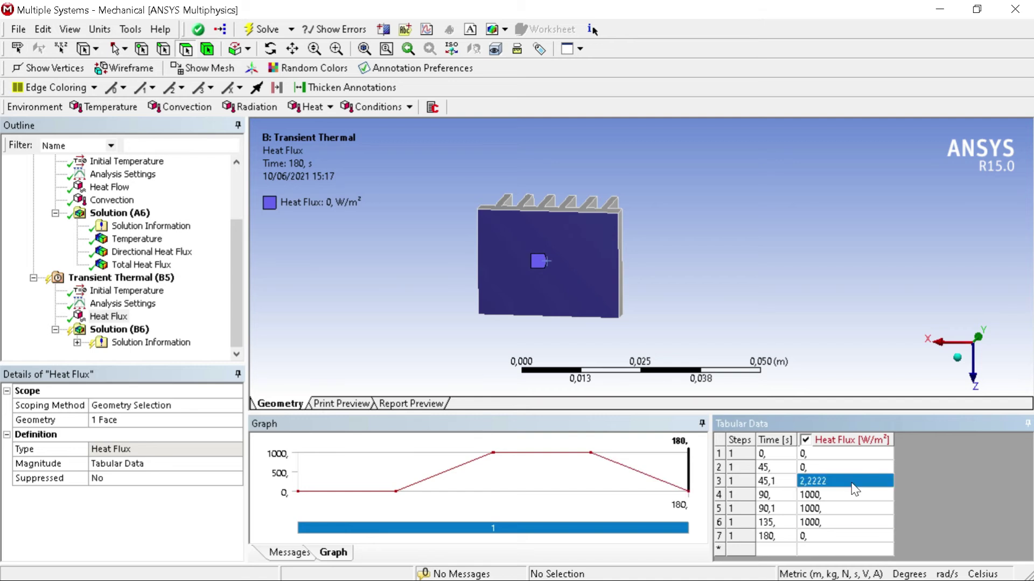
key(BackSpace)
text(1000)
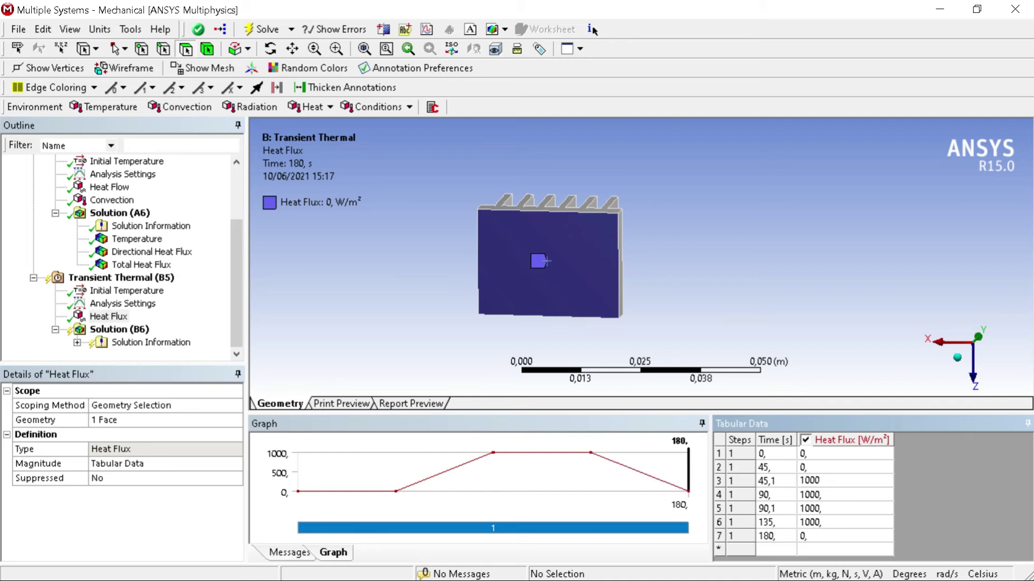
key(Tab)
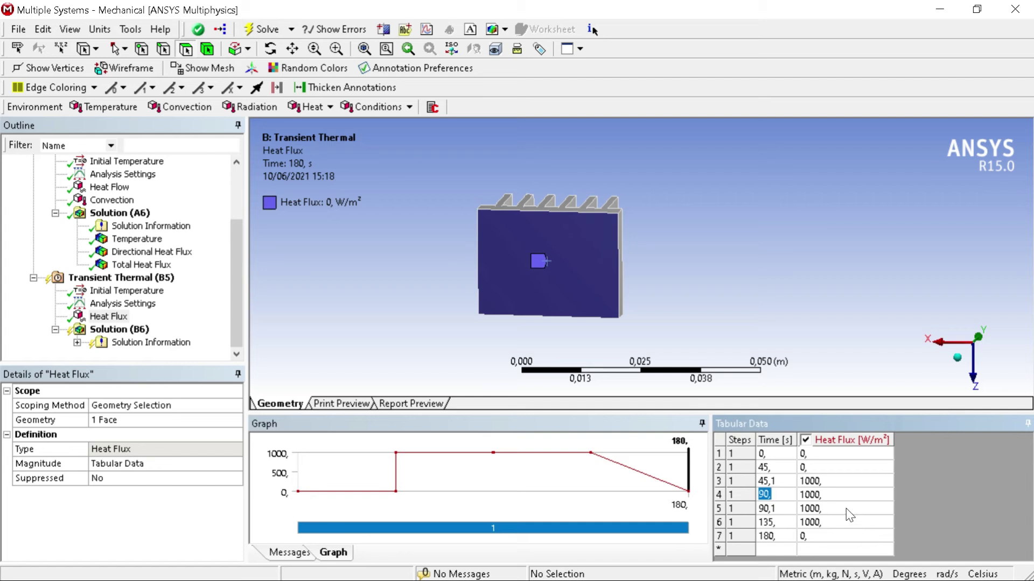
click(850, 516)
text(0)
click(844, 523)
text(5)
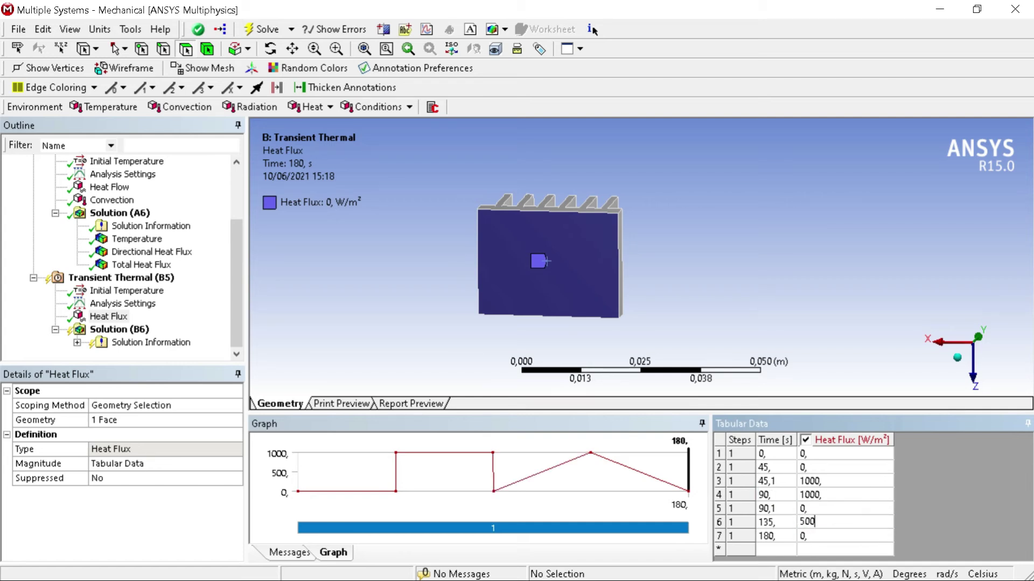
key(Tab)
Set the last table row's heat flux to 1000 W/m² and change its time to 135,1 s.
click(833, 537)
text(1)
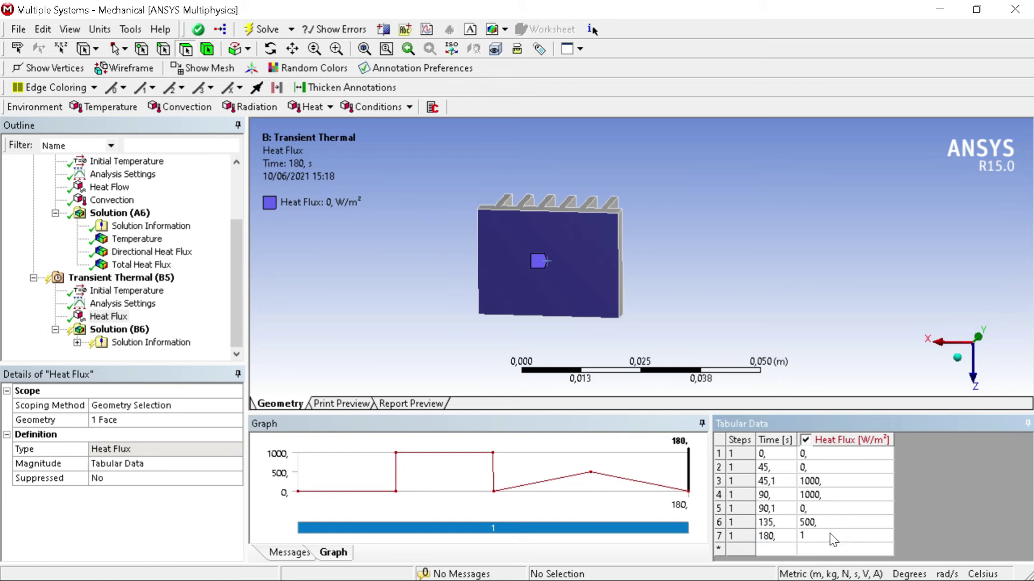
text(000)
click(788, 537)
key(BackSpace)
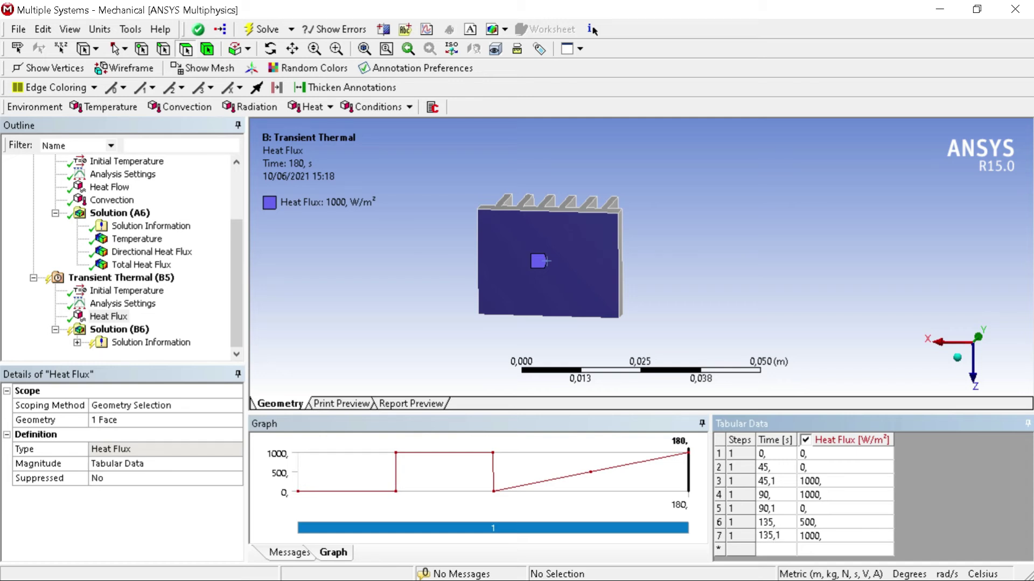
key(Tab)
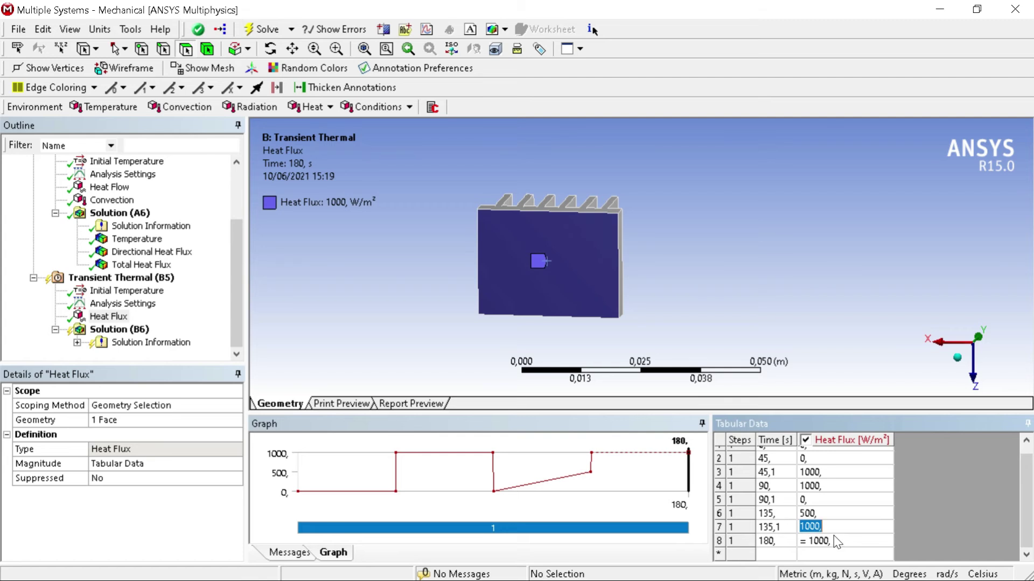
Set the heat flux at the 180 s end time to 0 W/m².
click(847, 542)
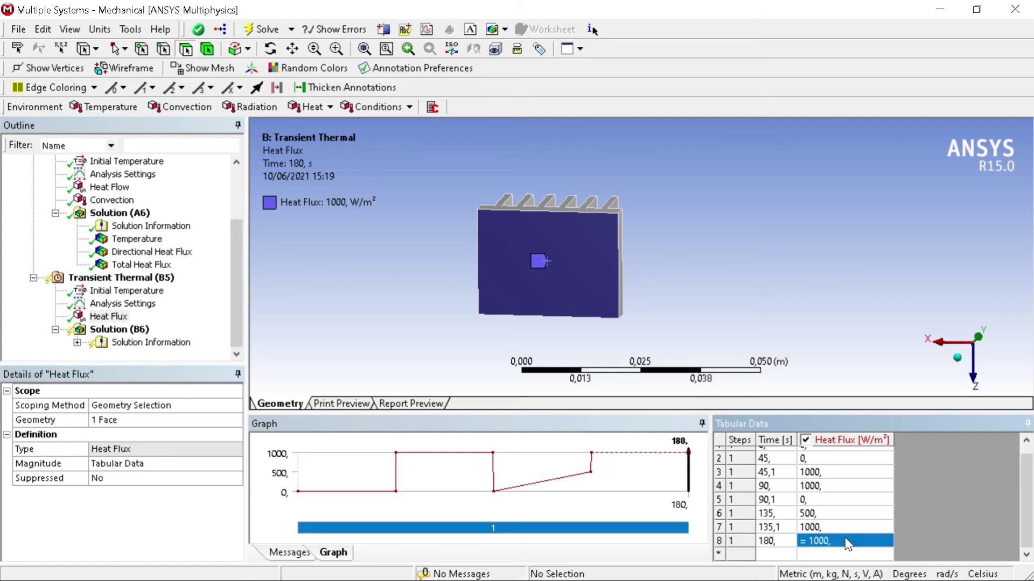
click(847, 543)
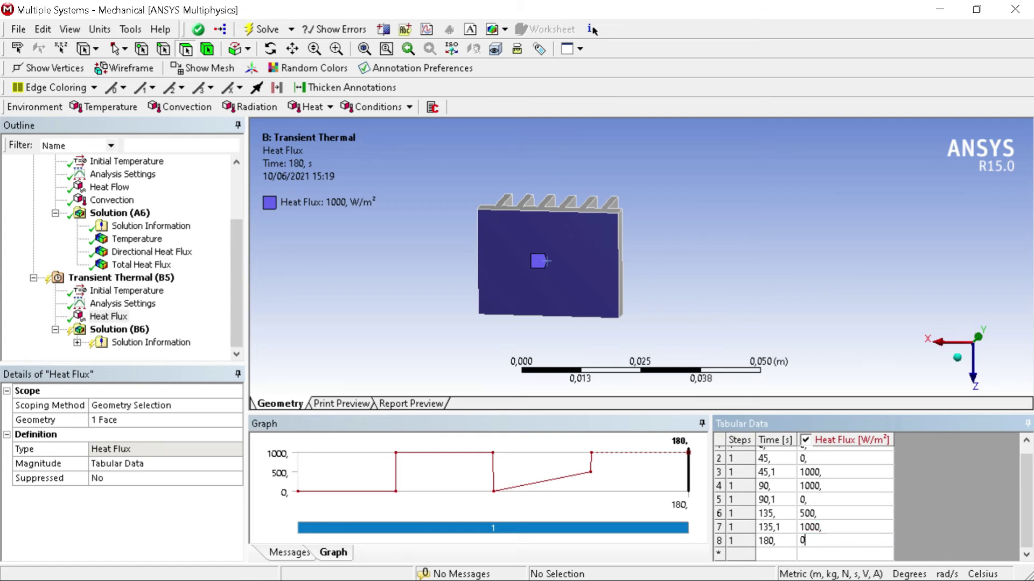
text(0)
key(Return)
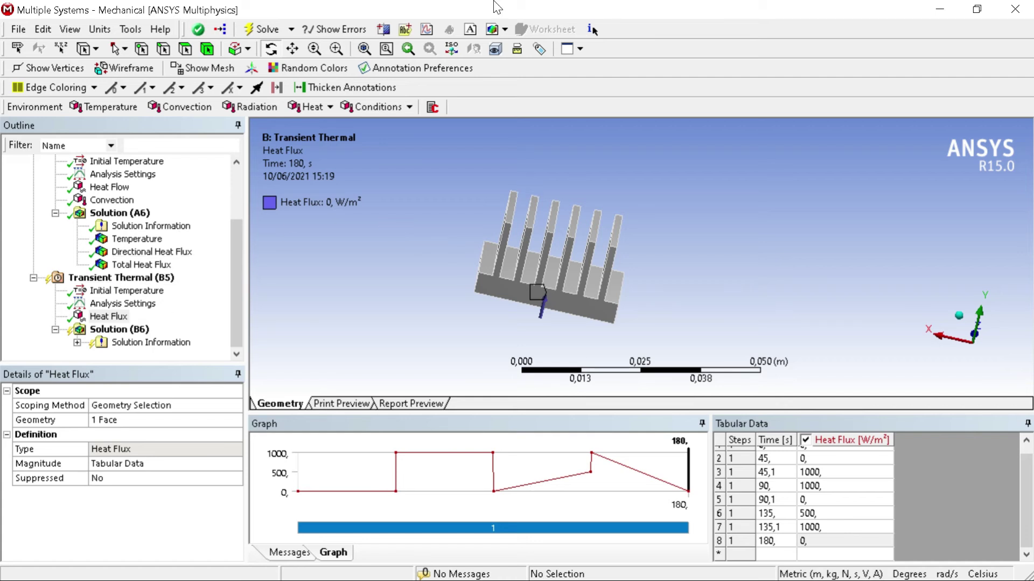
Insert a Convection load in the Transient Thermal analysis.
click(139, 284)
right_click(138, 279)
mouse_move(160, 283)
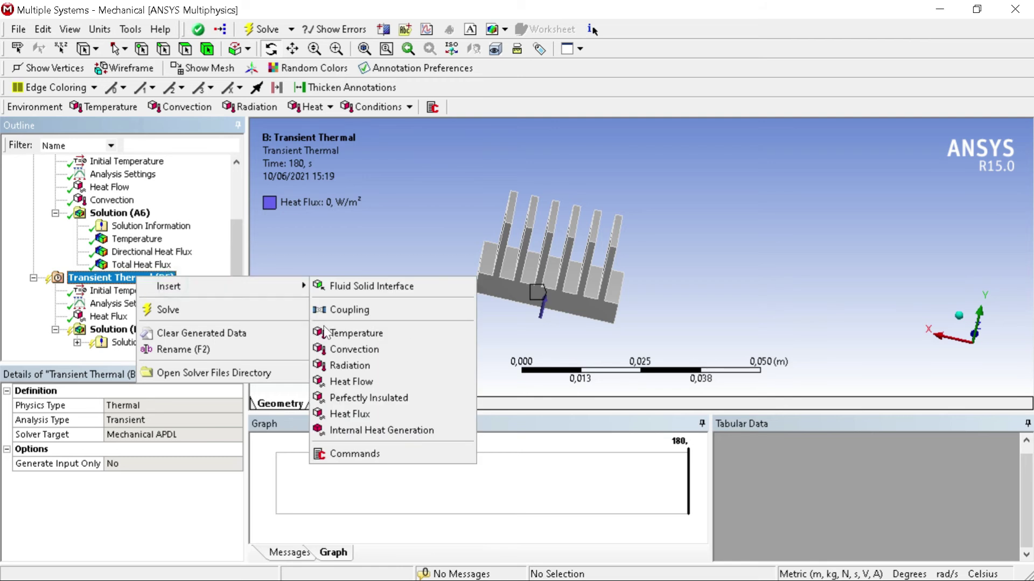
click(356, 349)
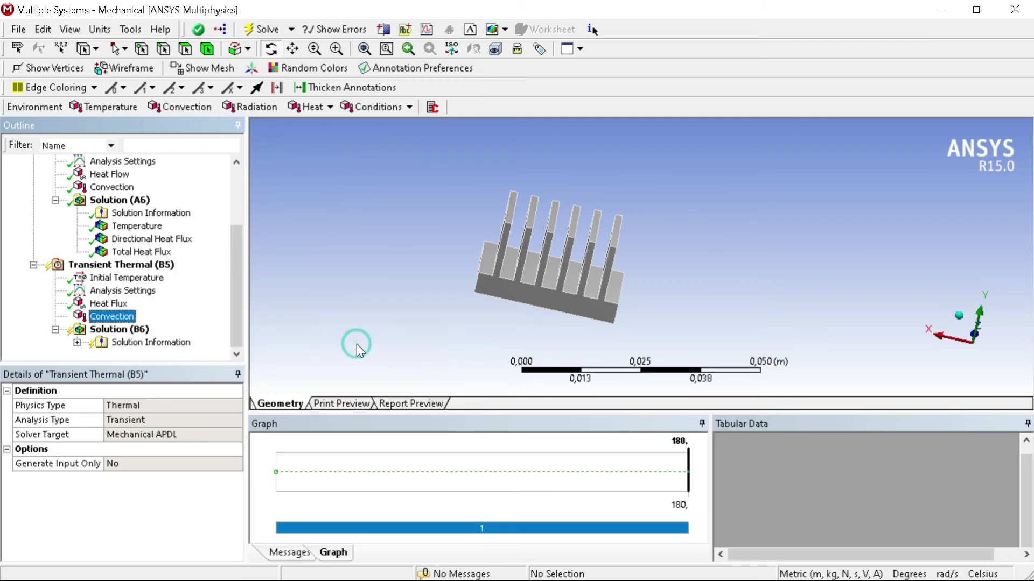
Select the heat sink's front face, the base's side and adjoining upper strip, and the visible side faces of the fins for the convection.
click(185, 49)
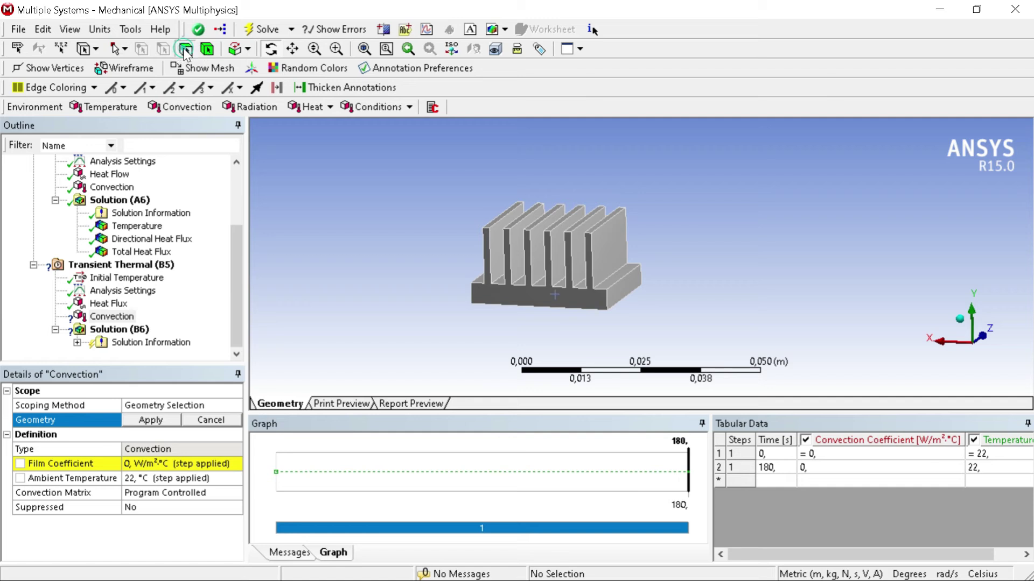
click(614, 296)
ctrl+click(595, 301)
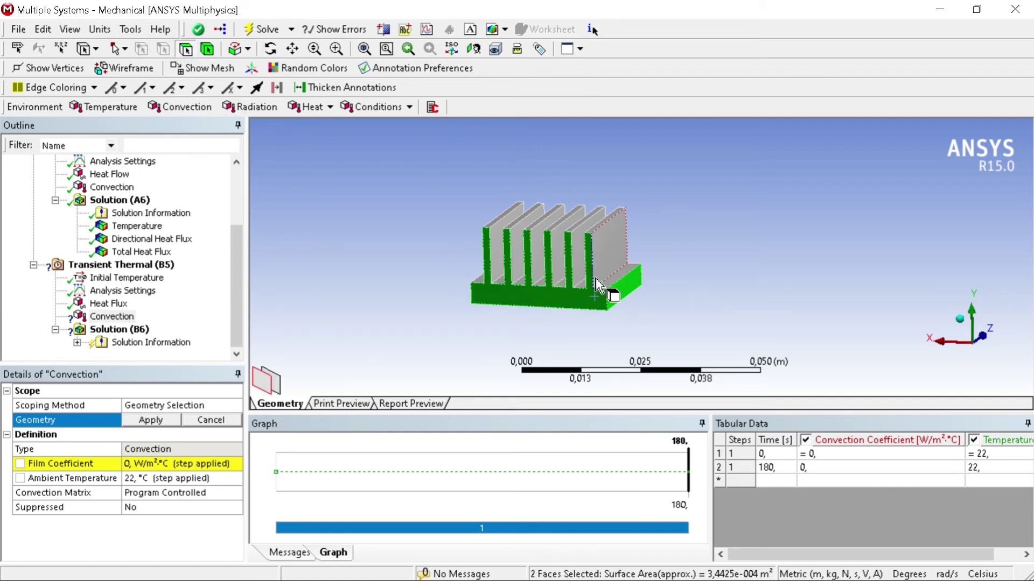
ctrl+click(605, 274)
ctrl+click(595, 263)
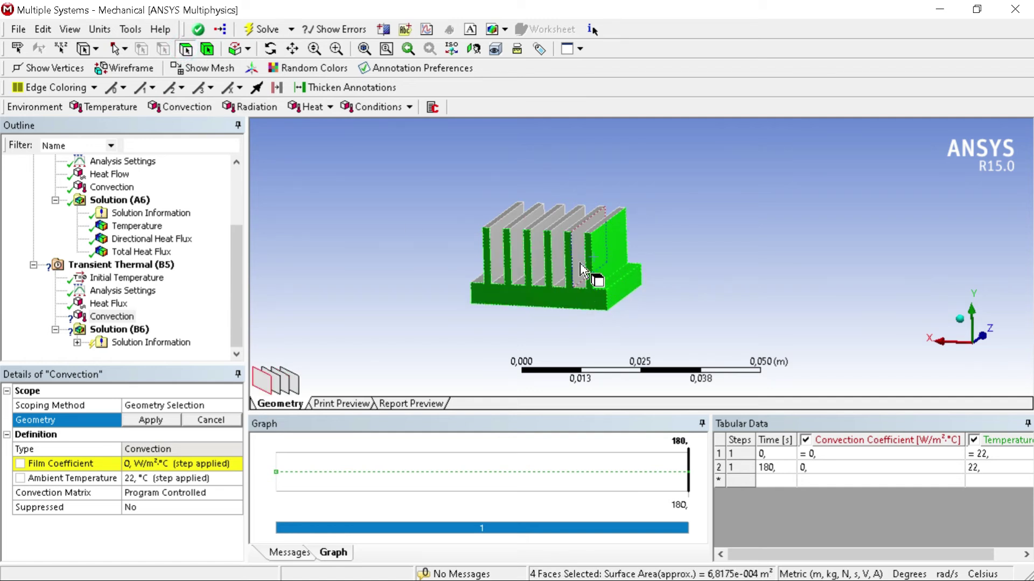
ctrl+click(575, 253)
ctrl+click(550, 270)
ctrl+click(536, 267)
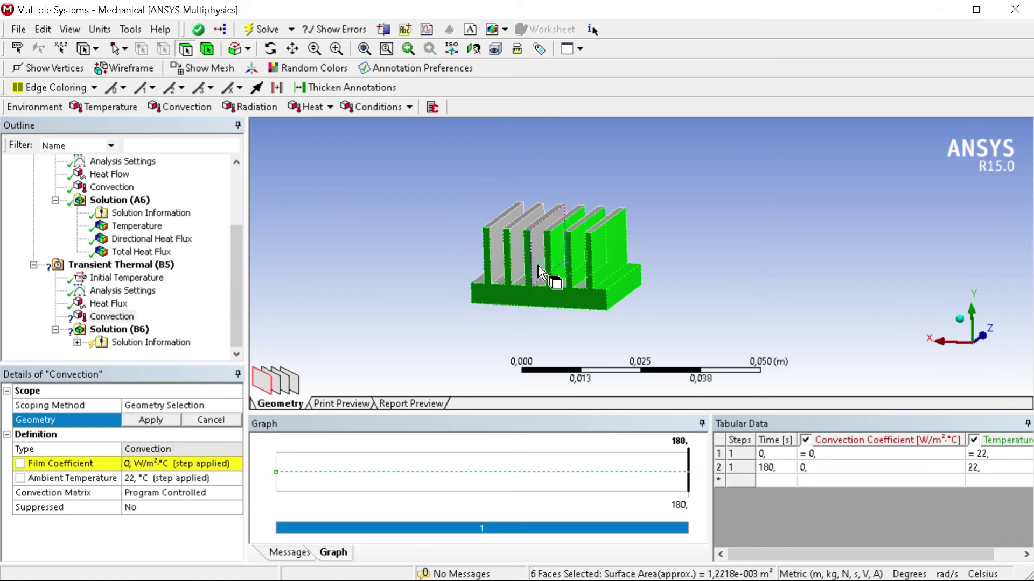
ctrl+click(520, 272)
ctrl+click(501, 275)
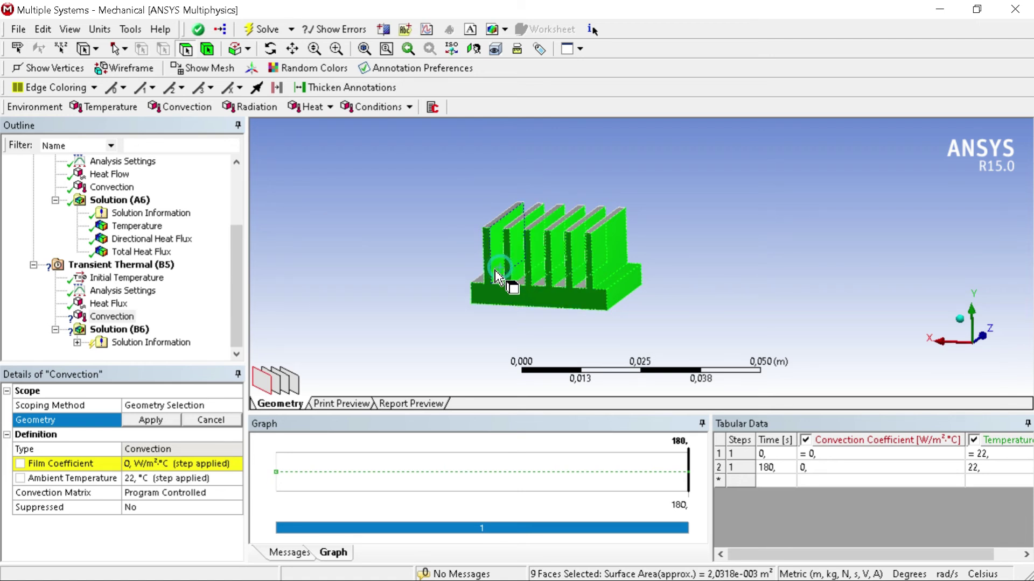
Add the base's upper strips between the fins and beside the outermost fin to the convection face selection.
ctrl+click(486, 290)
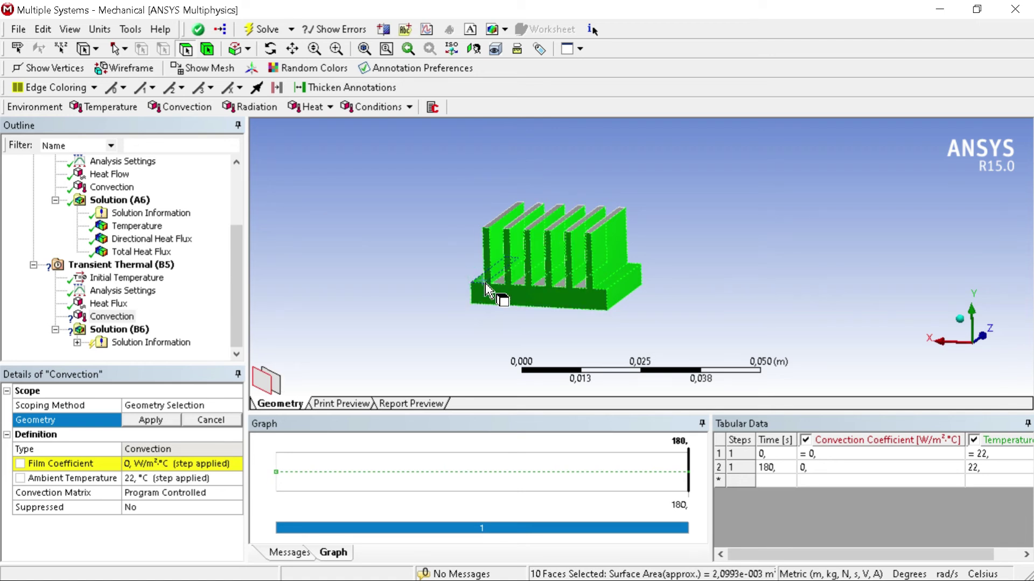
ctrl+click(514, 286)
ctrl+click(517, 280)
ctrl+click(536, 285)
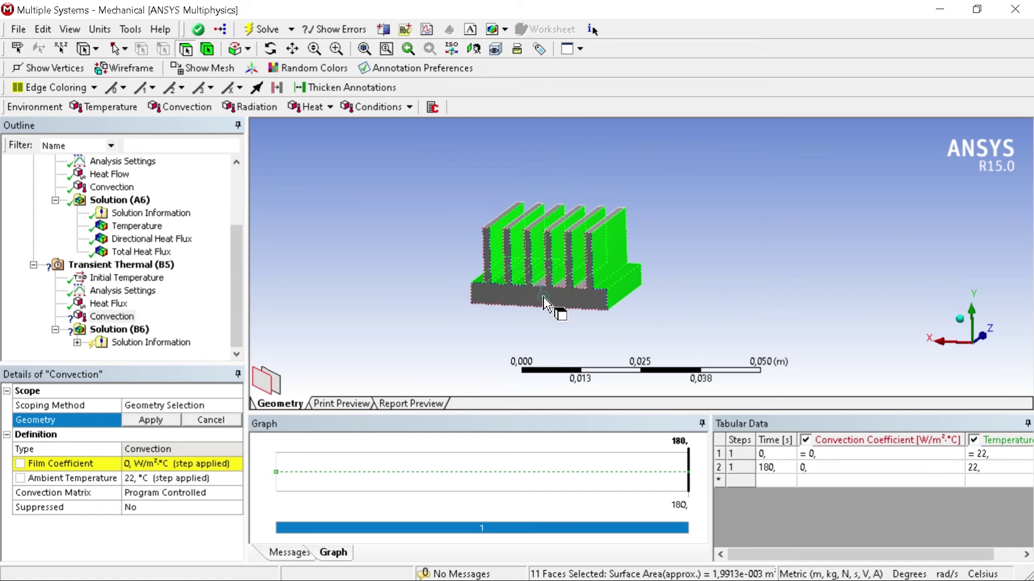
ctrl+click(554, 293)
ctrl+click(549, 288)
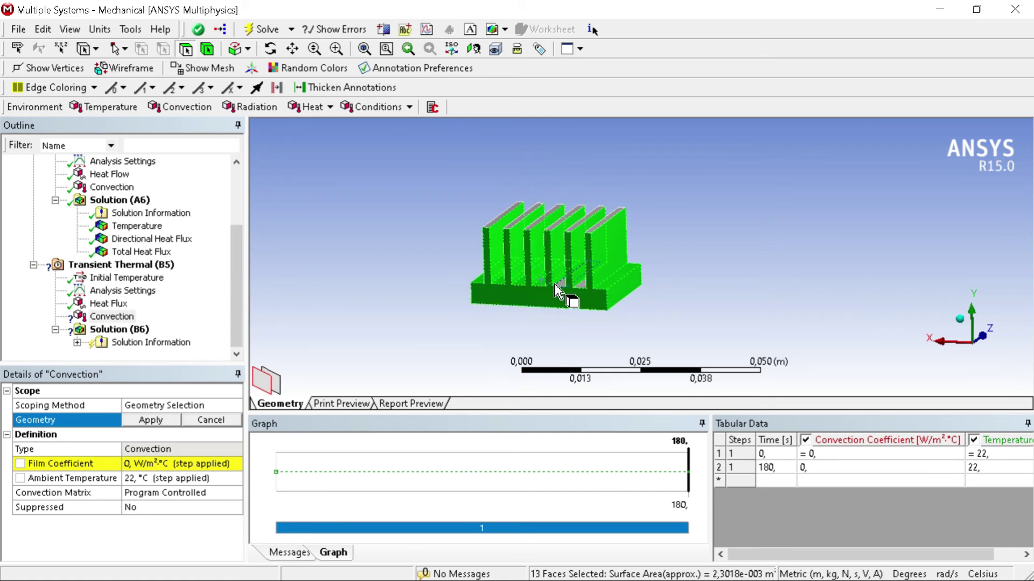
ctrl+click(566, 287)
ctrl+click(580, 285)
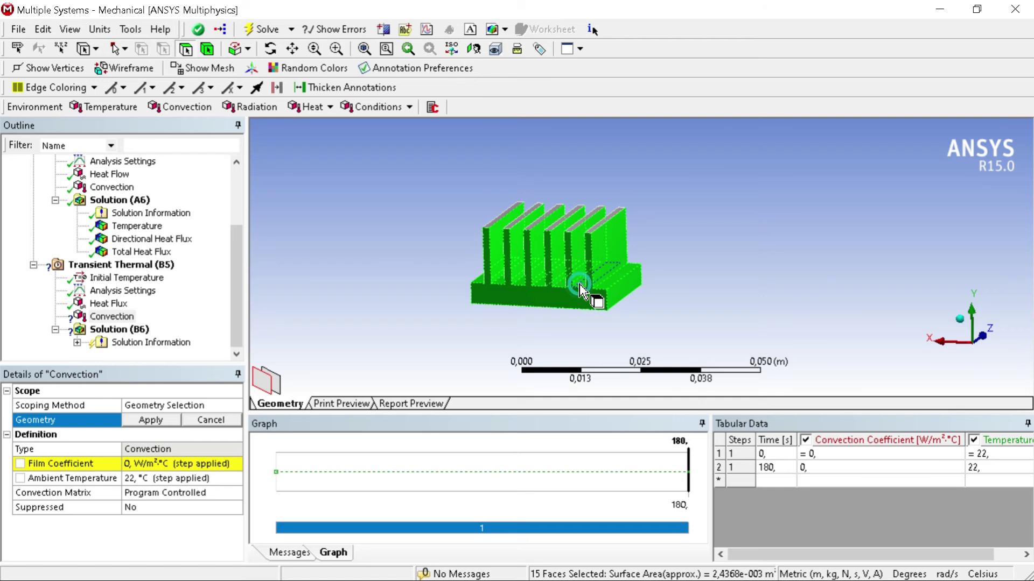
Add the narrow top faces of all the heat sink's fins to the convection face selection.
ctrl+click(606, 223)
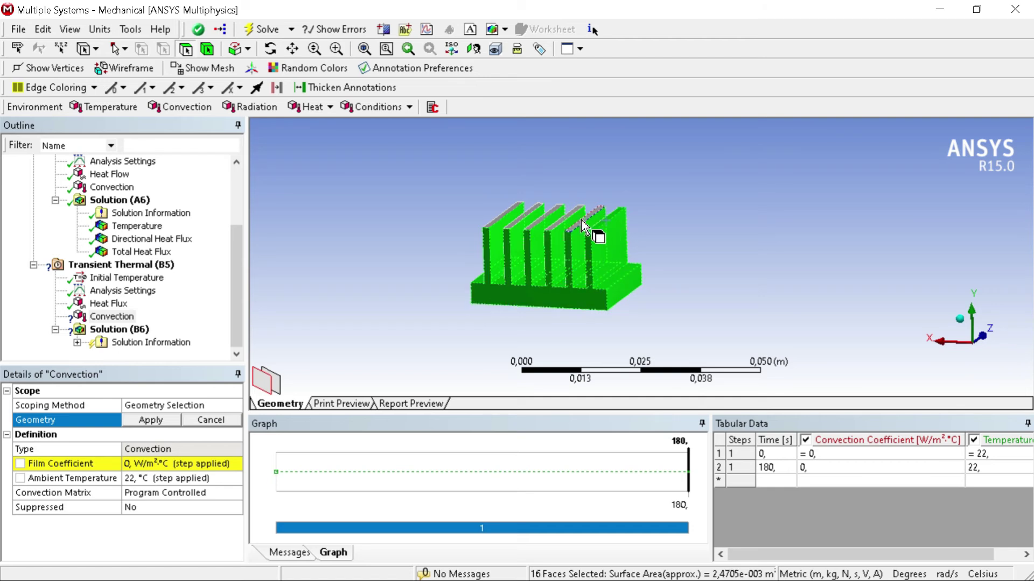
ctrl+click(589, 220)
ctrl+click(558, 228)
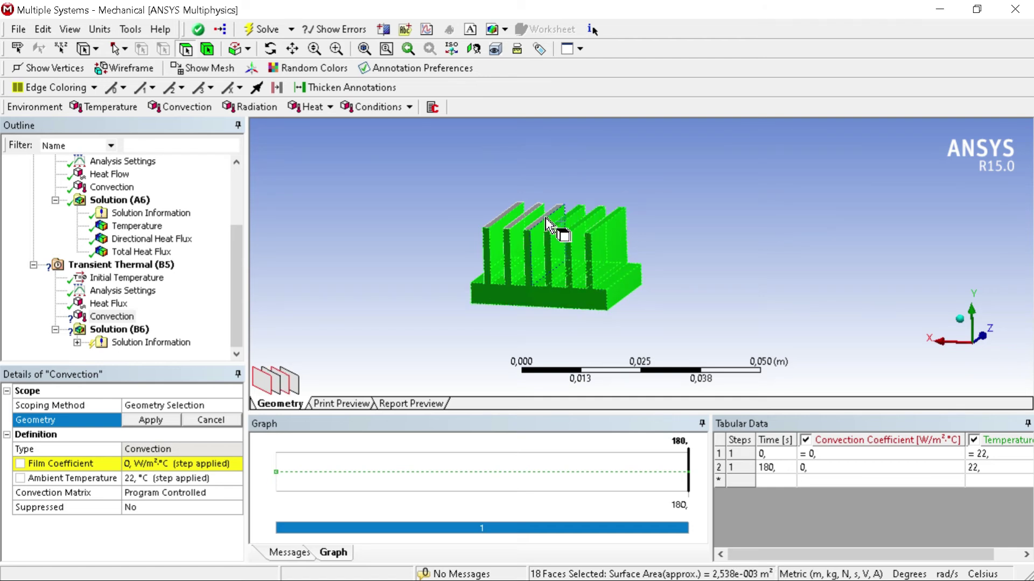
ctrl+click(544, 226)
ctrl+click(524, 221)
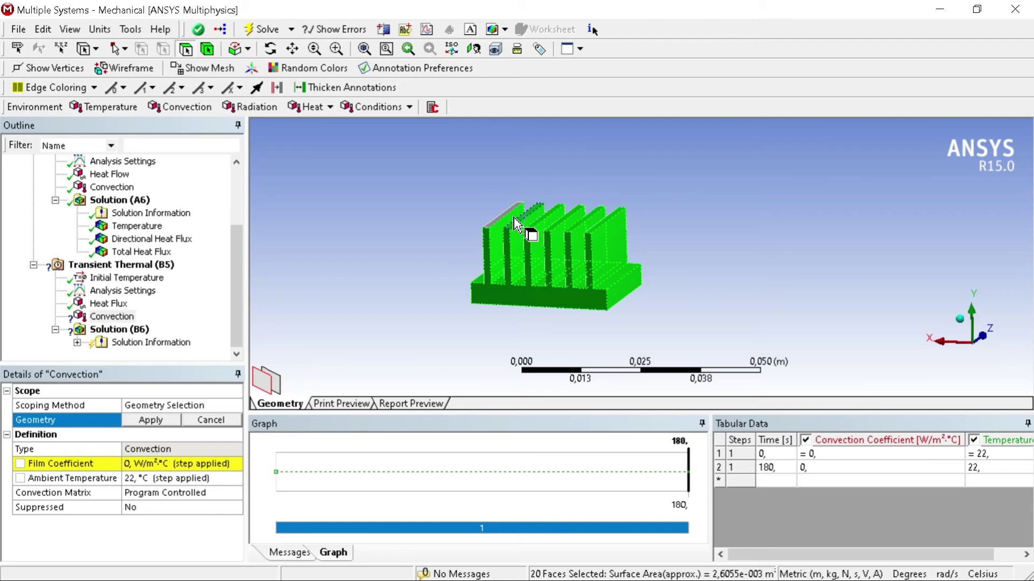
ctrl+click(504, 220)
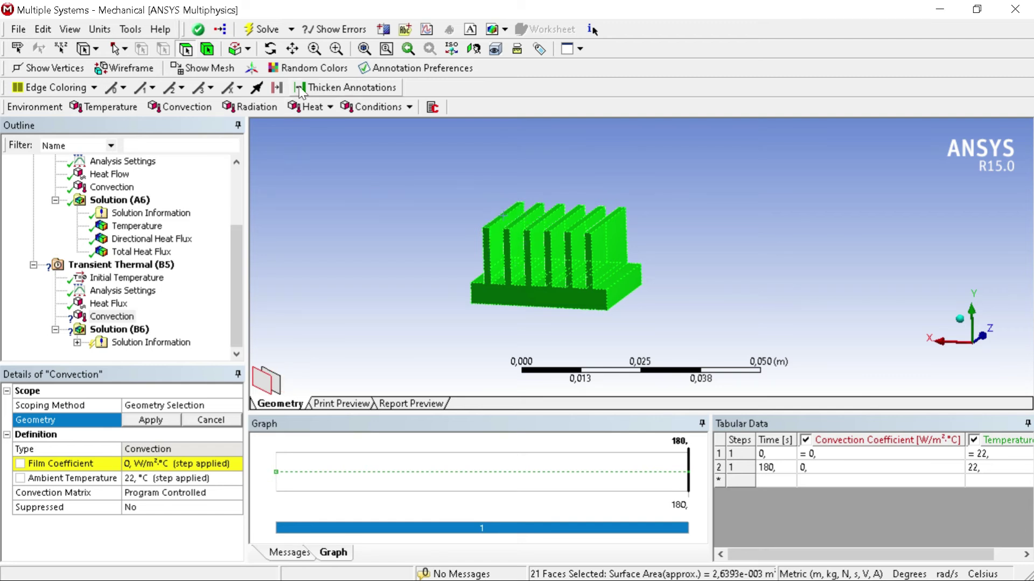
Add the outermost fin's outer side face and the base's adjacent side face, on the heat sink's opposite side, to the selection.
click(271, 49)
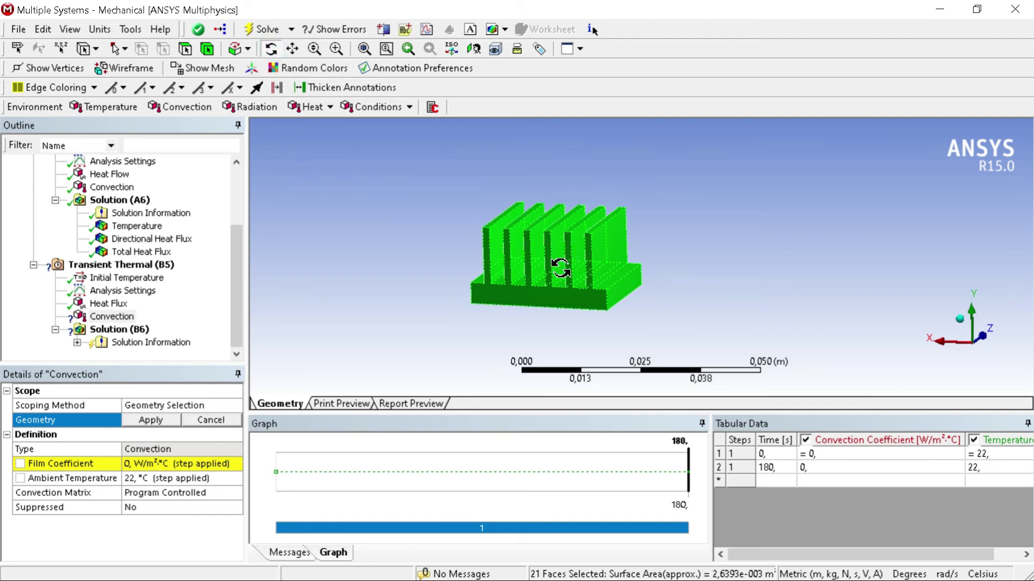
drag(562, 267, 600, 288)
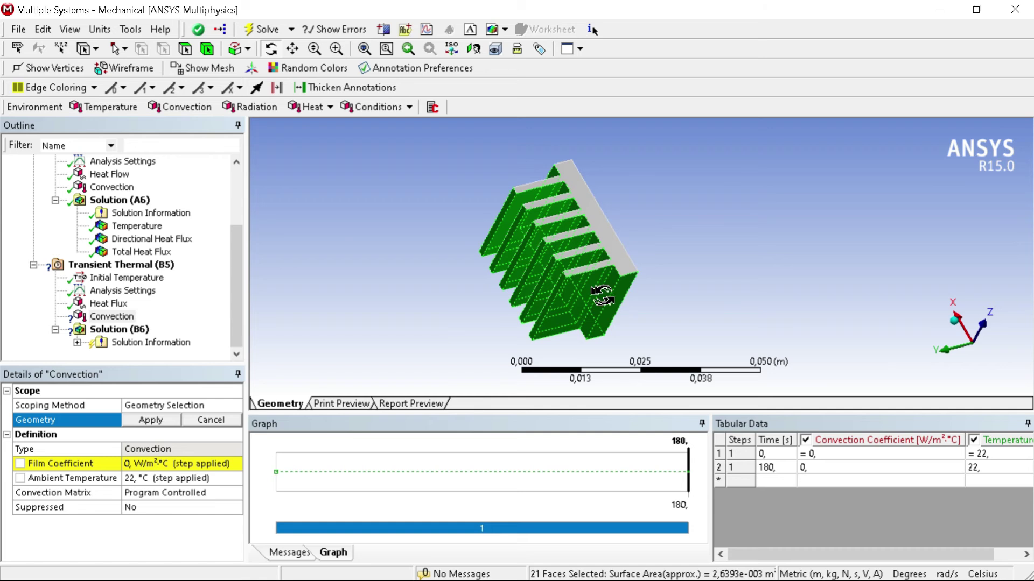
drag(637, 228, 647, 238)
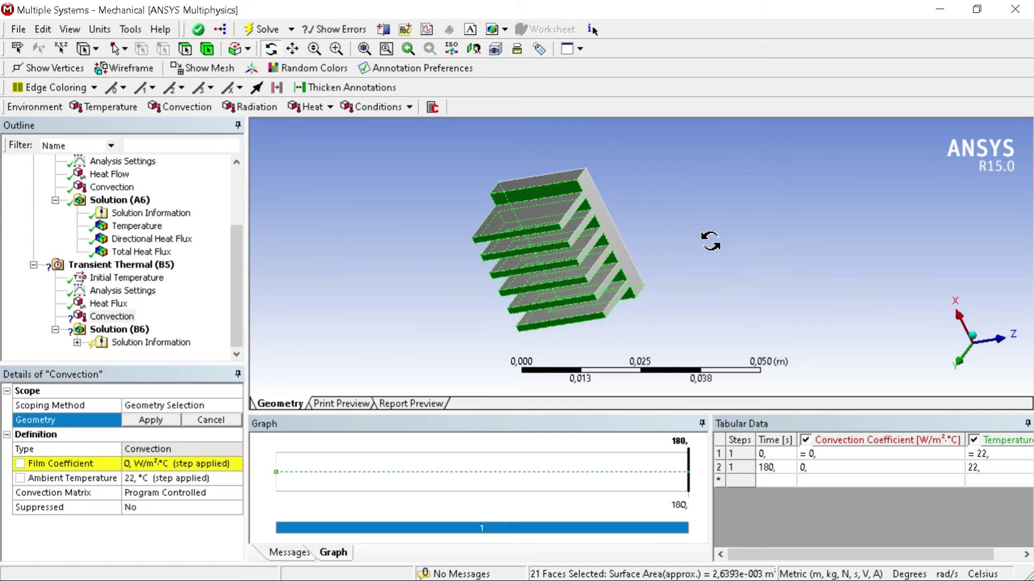
click(186, 49)
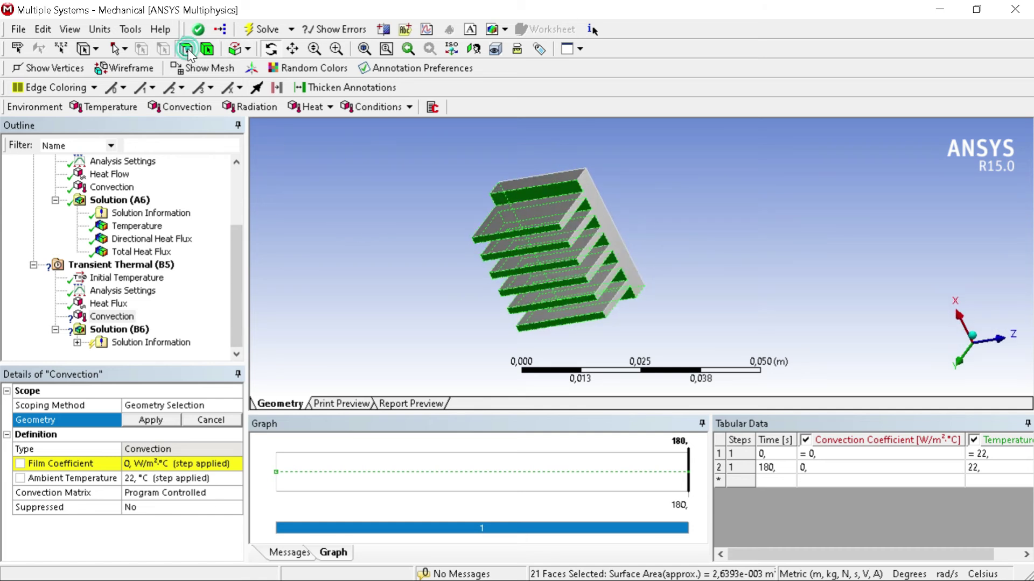
ctrl+click(541, 215)
ctrl+click(560, 178)
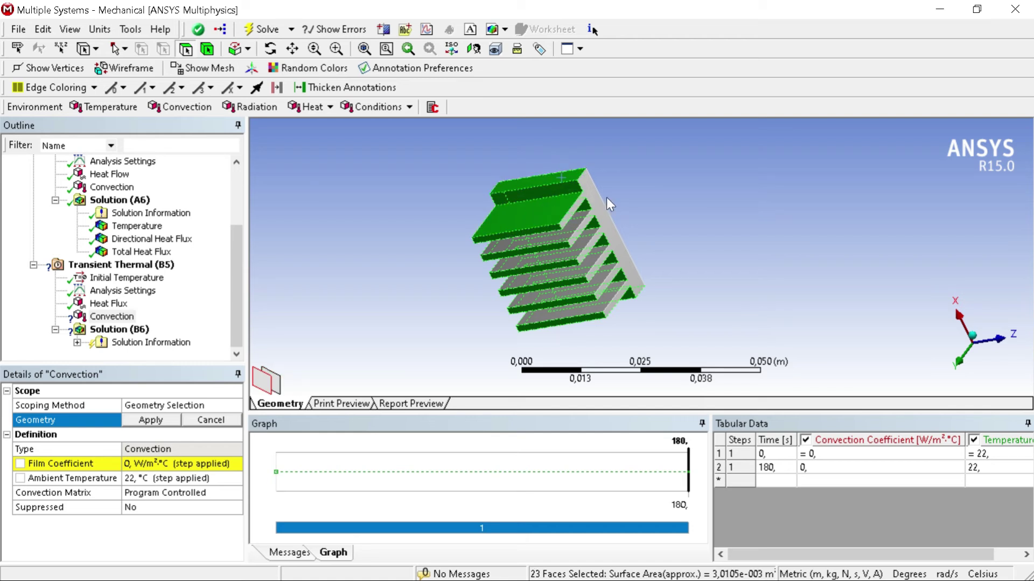
Add the heat sink's back face and the remaining fins' unselected side faces, and apply the selection as the convection geometry.
ctrl+click(600, 204)
ctrl+click(587, 226)
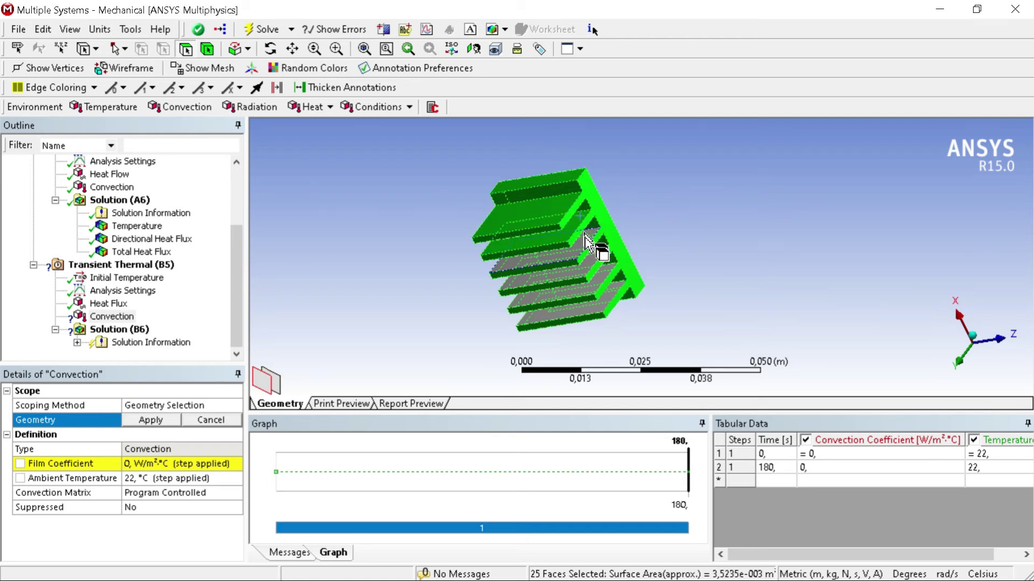
ctrl+click(588, 251)
ctrl+click(595, 269)
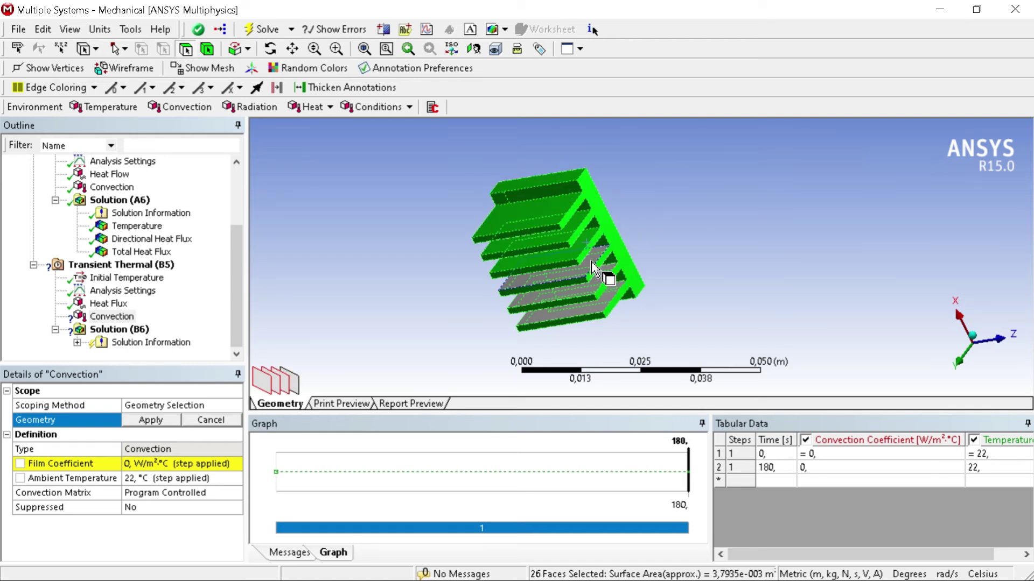
ctrl+click(605, 288)
ctrl+click(610, 298)
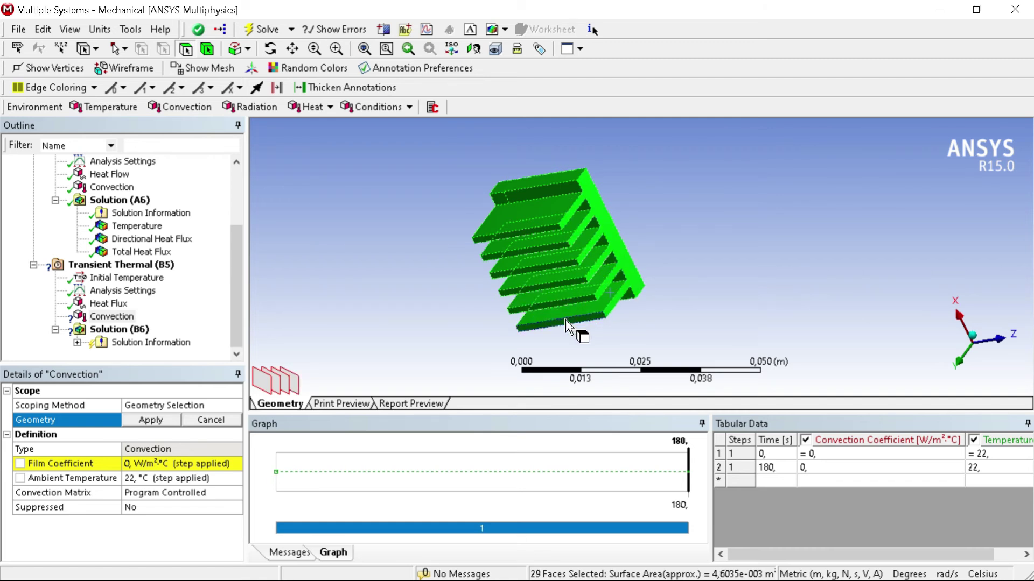
click(151, 420)
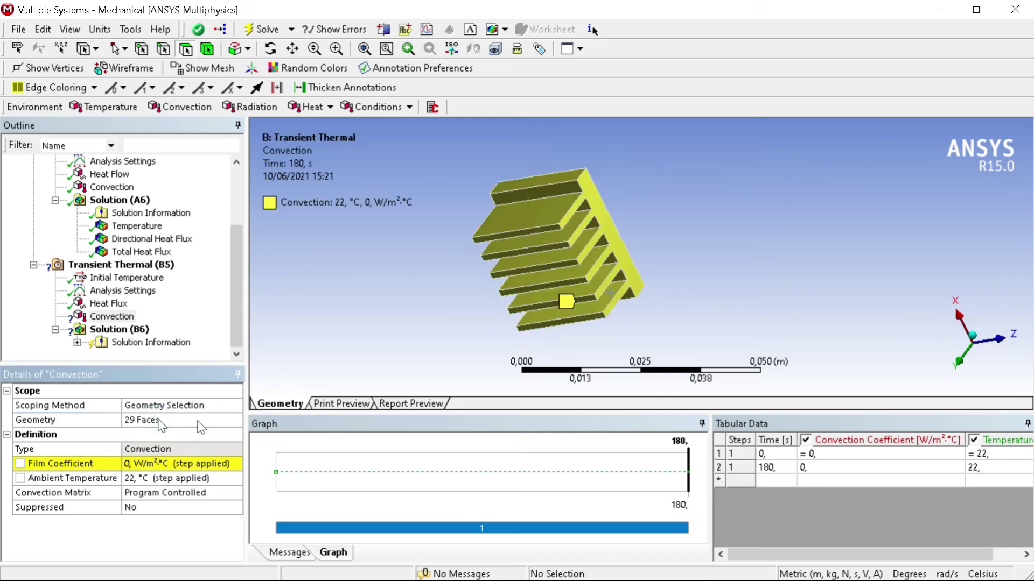
Set the convection's film coefficient to 30 W/m²·°C and its ambient temperature to 28 °C.
click(269, 49)
drag(643, 208, 573, 323)
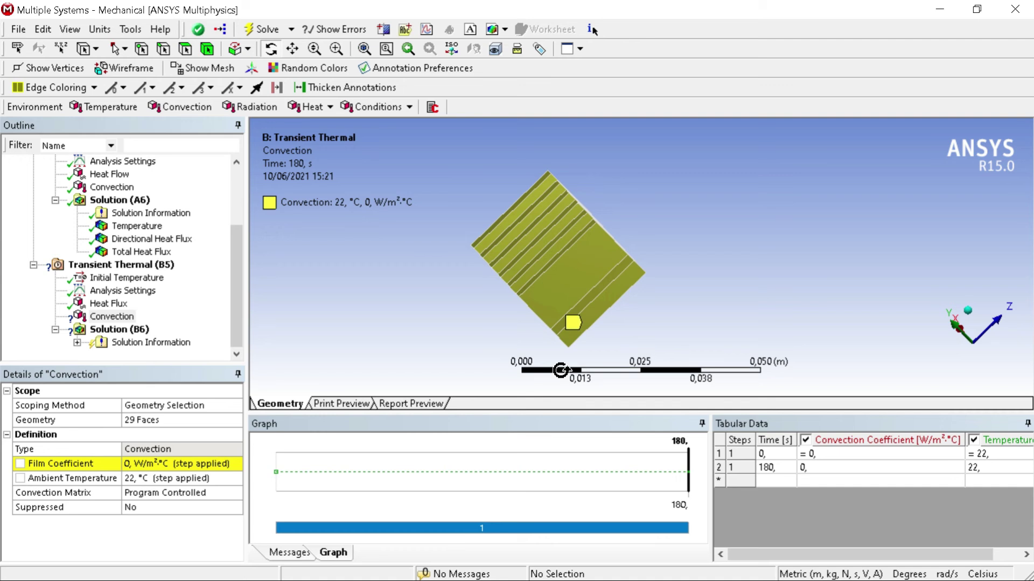
drag(623, 270, 718, 241)
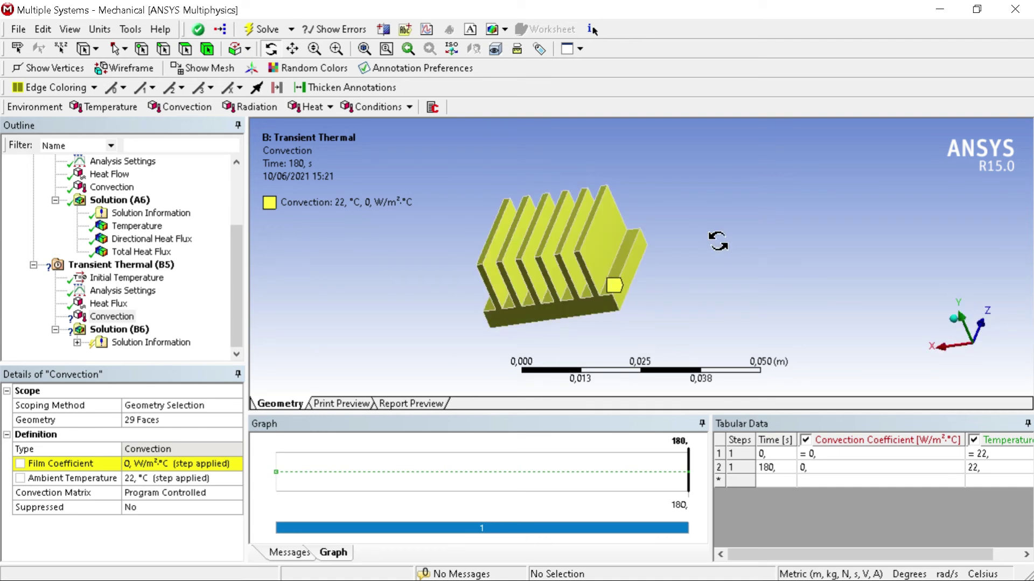
click(217, 464)
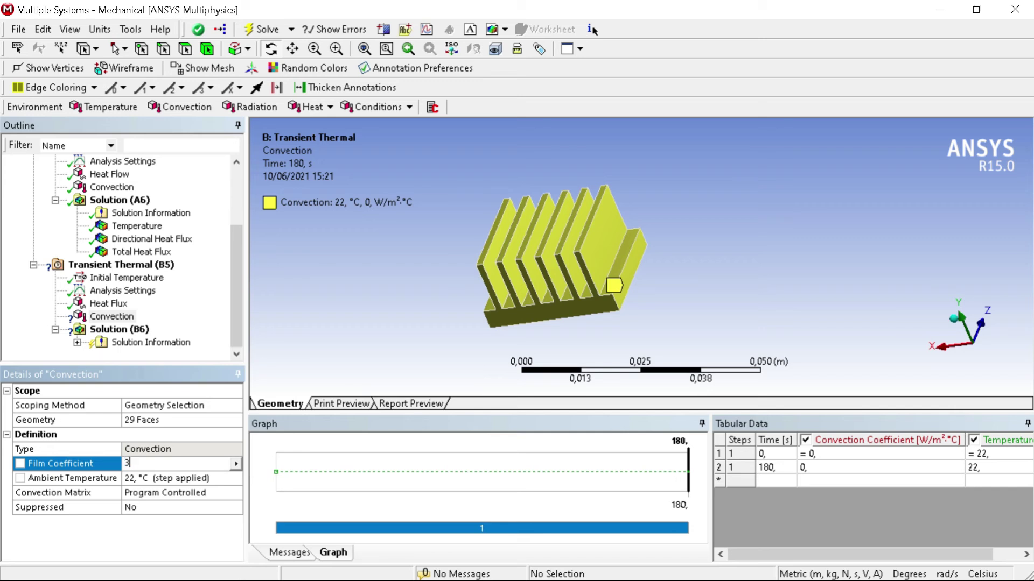
key(Return)
key(Tab)
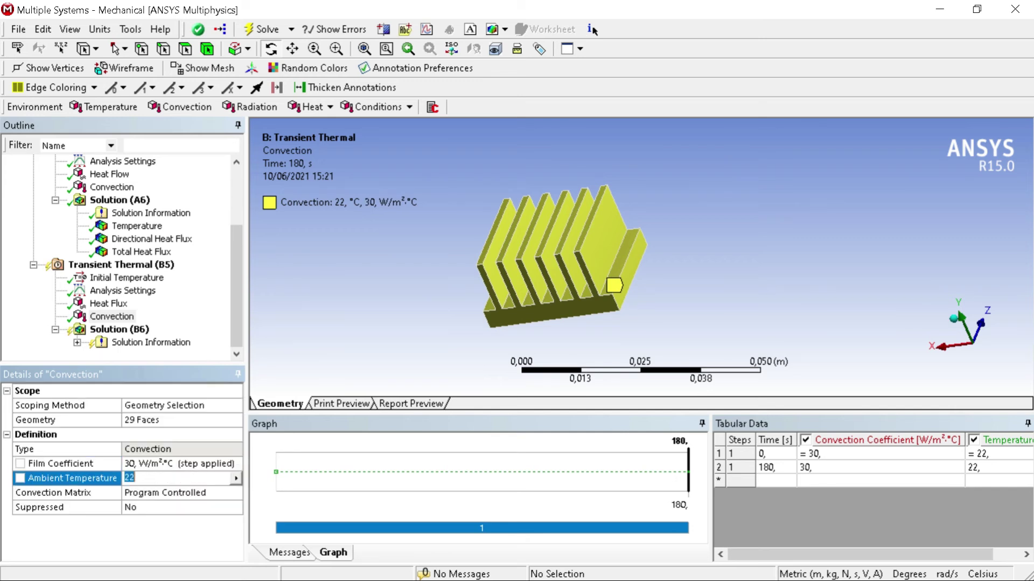
key(Return)
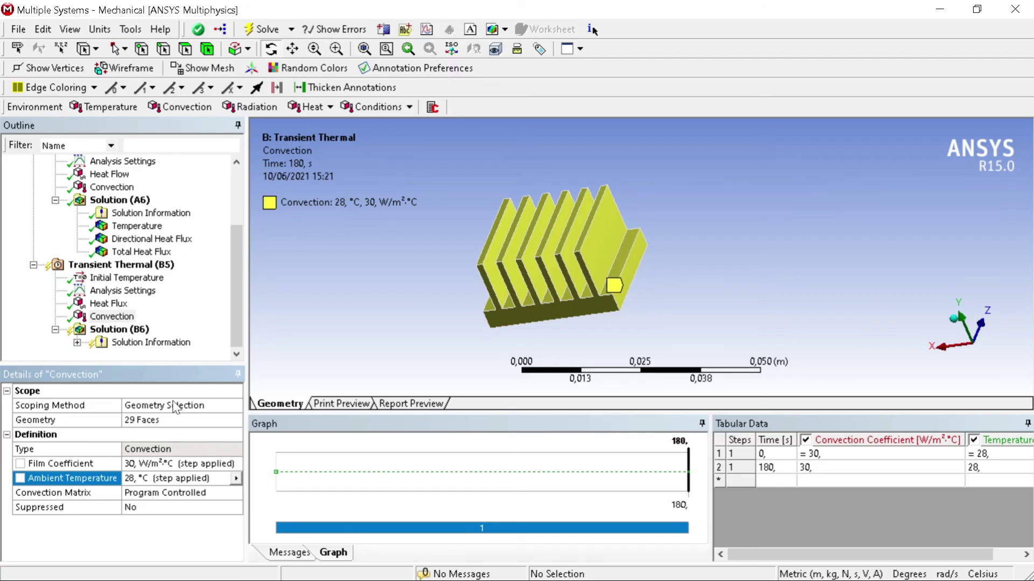
Insert a Temperature result under the transient analysis's Solution (B6).
click(145, 330)
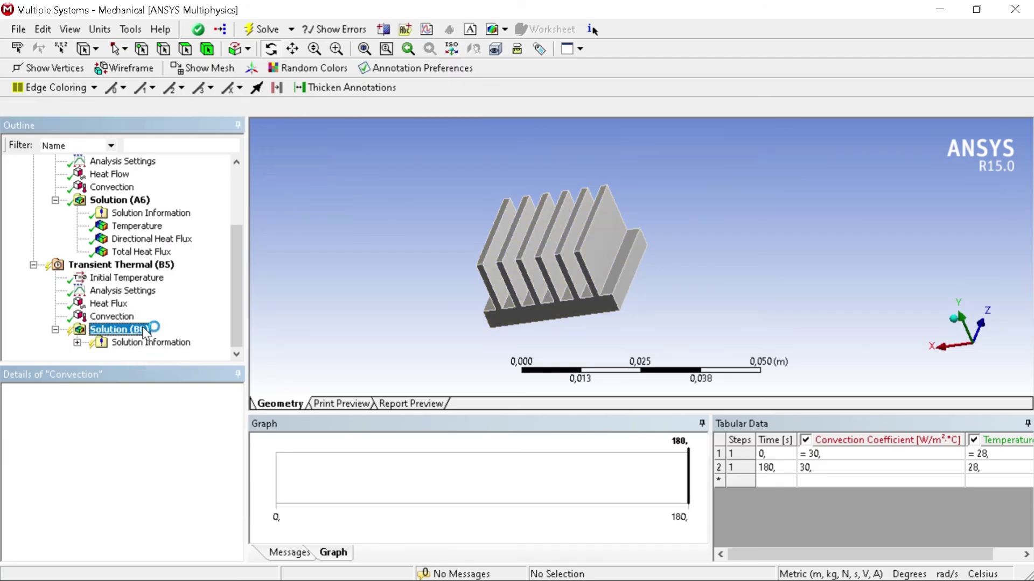
right_click(144, 330)
mouse_move(208, 338)
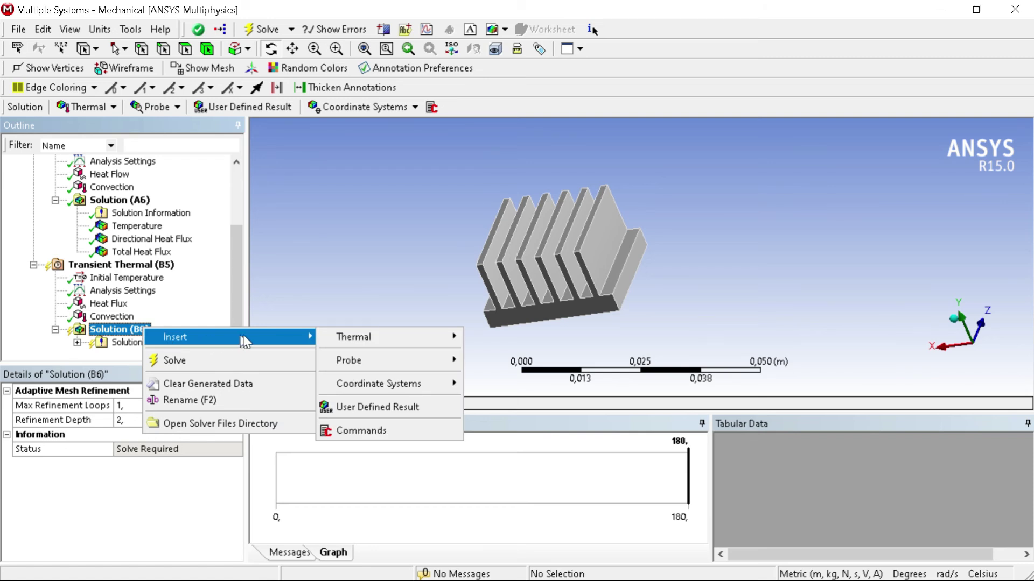
mouse_move(349, 345)
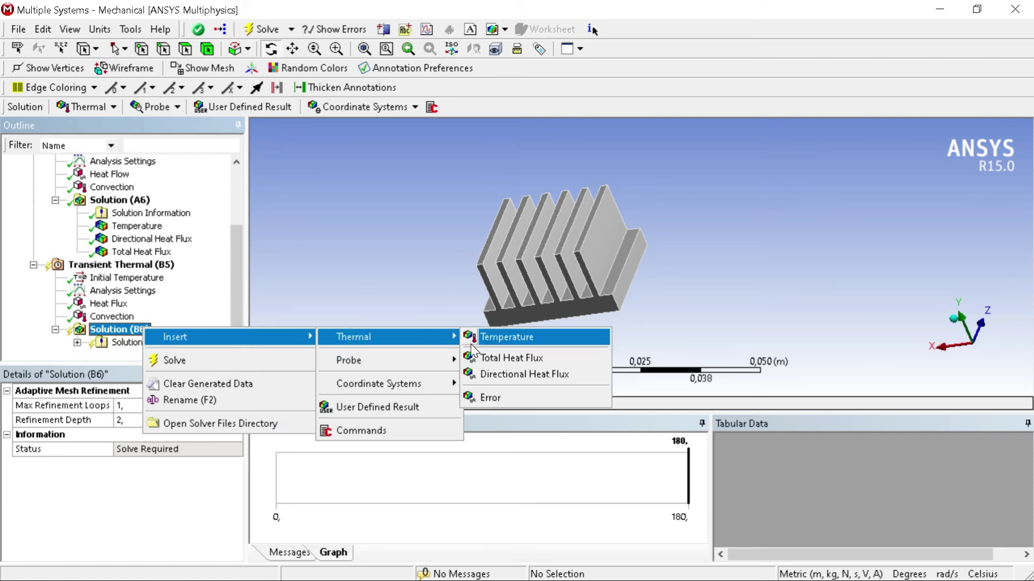
click(494, 338)
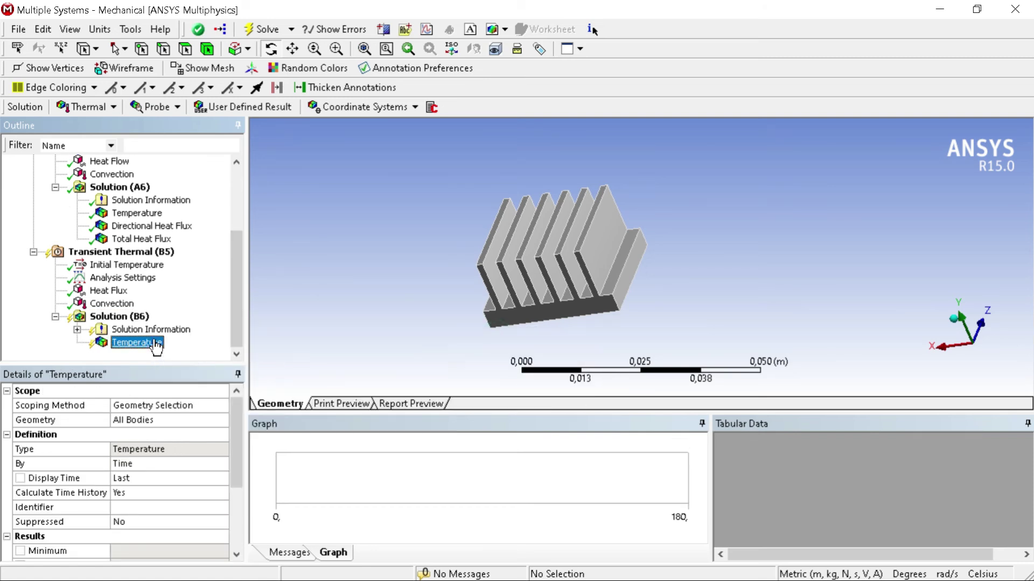
Insert a Directional Heat Flux result under the transient analysis's Solution (B6).
click(138, 318)
right_click(138, 317)
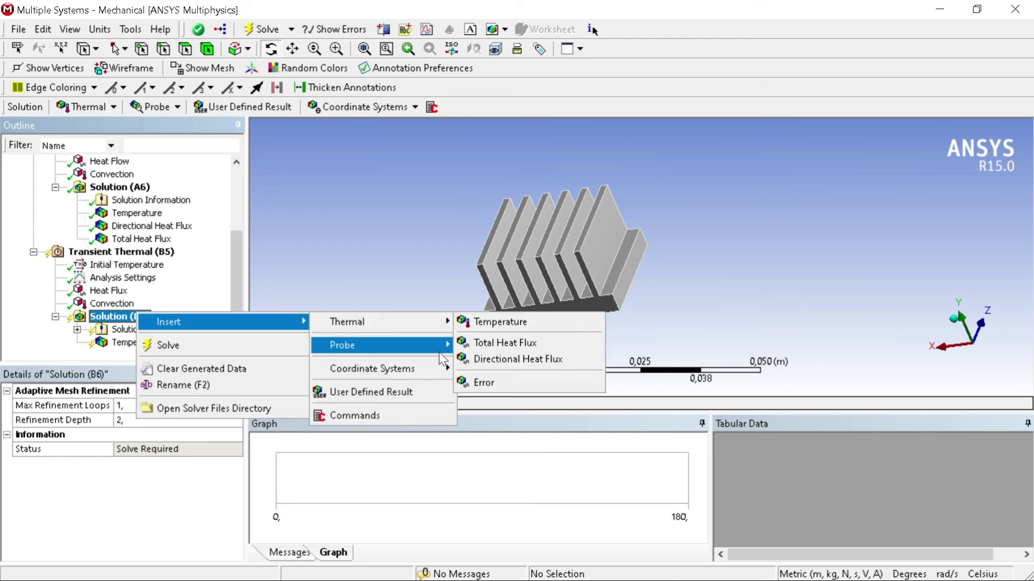
click(424, 325)
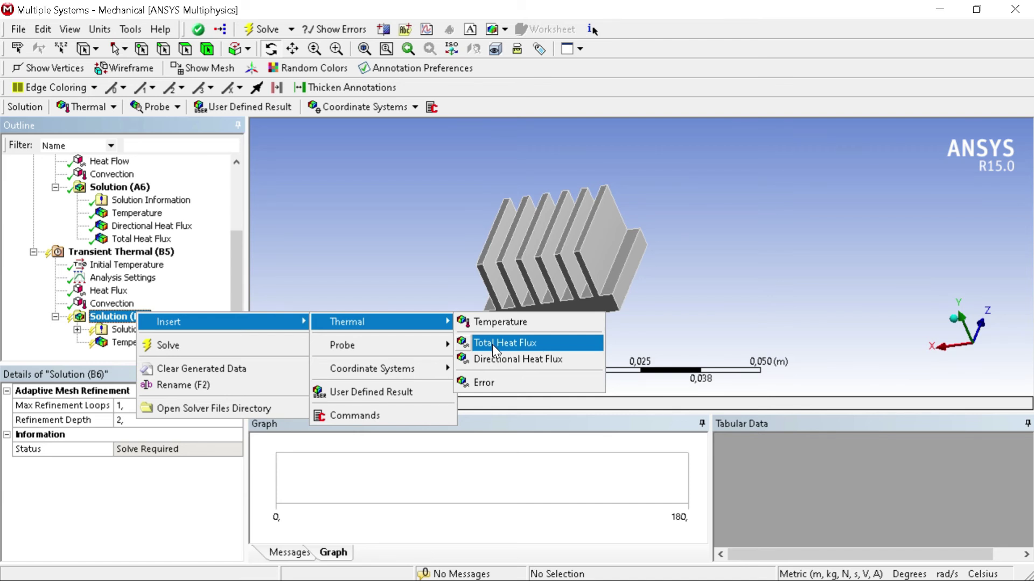
click(507, 361)
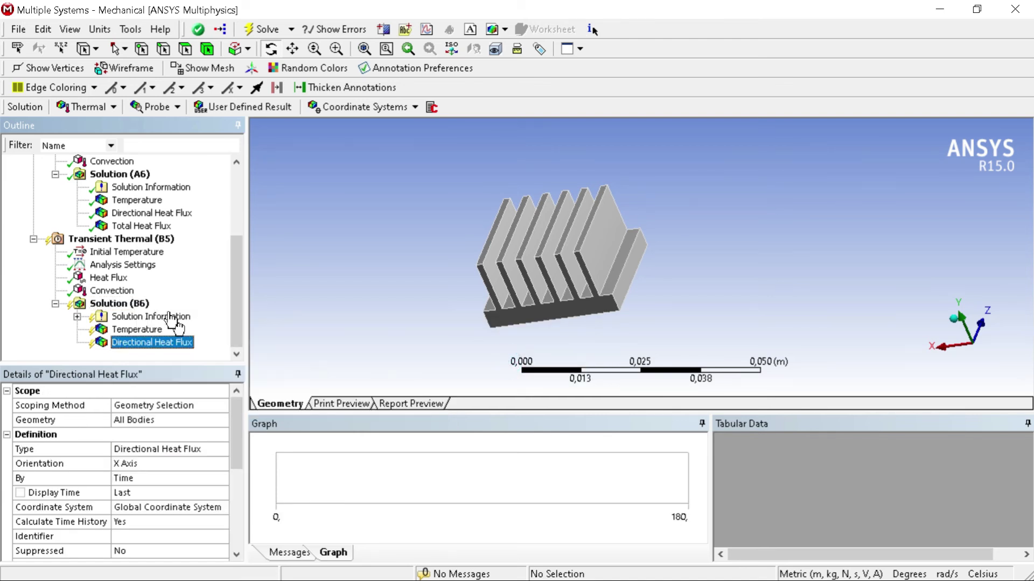
Insert a Total Heat Flux result under the transient analysis's Solution (B6).
click(141, 302)
right_click(143, 301)
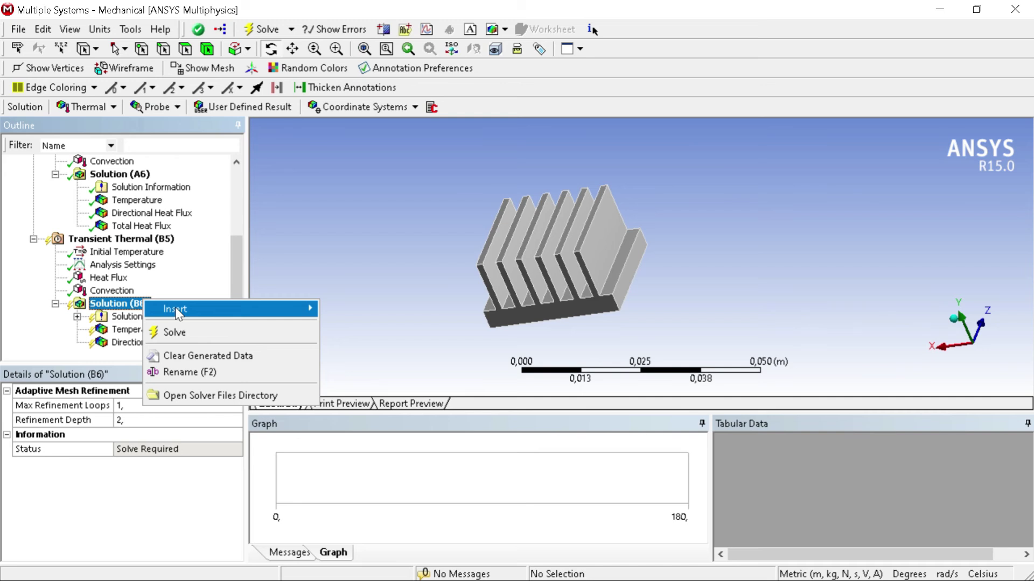
click(177, 309)
click(368, 314)
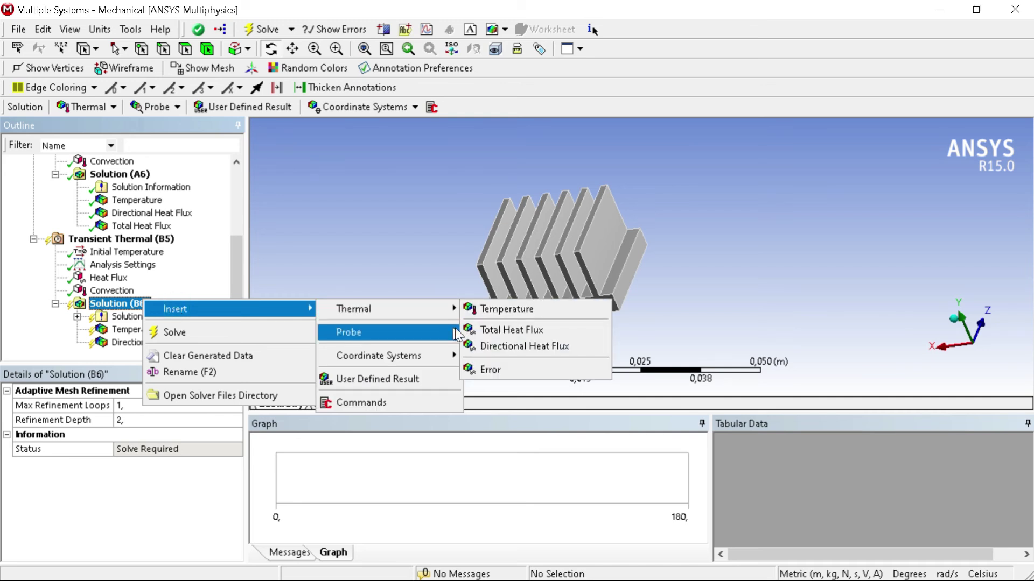
click(515, 331)
Set the orientation of the transient Directional Heat Flux result to Y Axis.
click(156, 330)
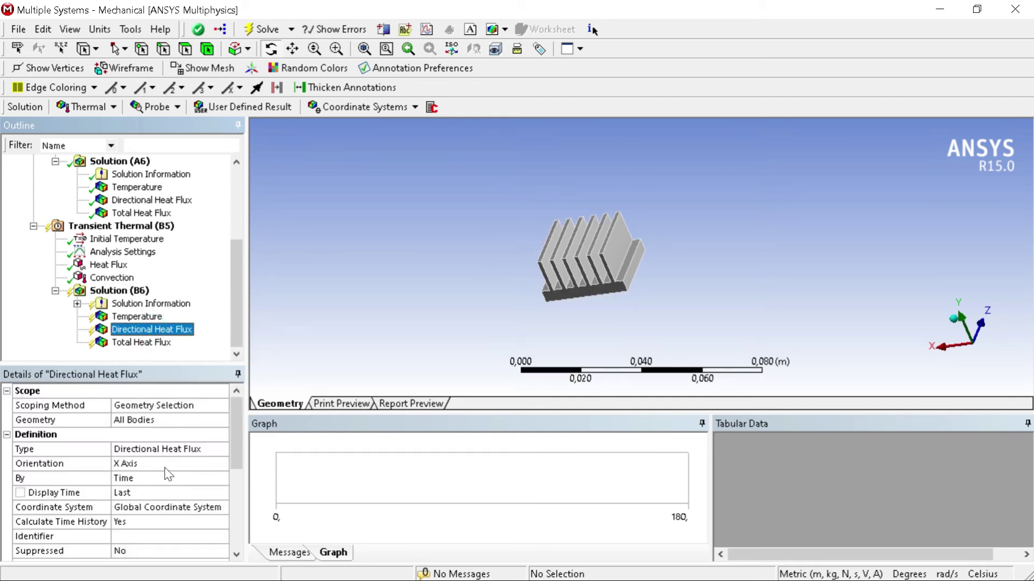
click(166, 466)
click(221, 463)
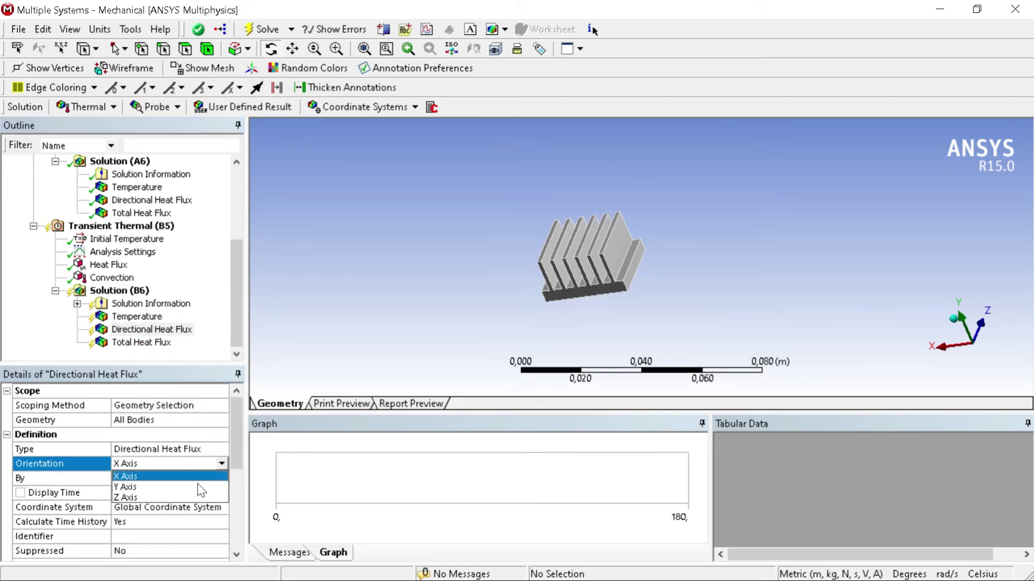
click(196, 490)
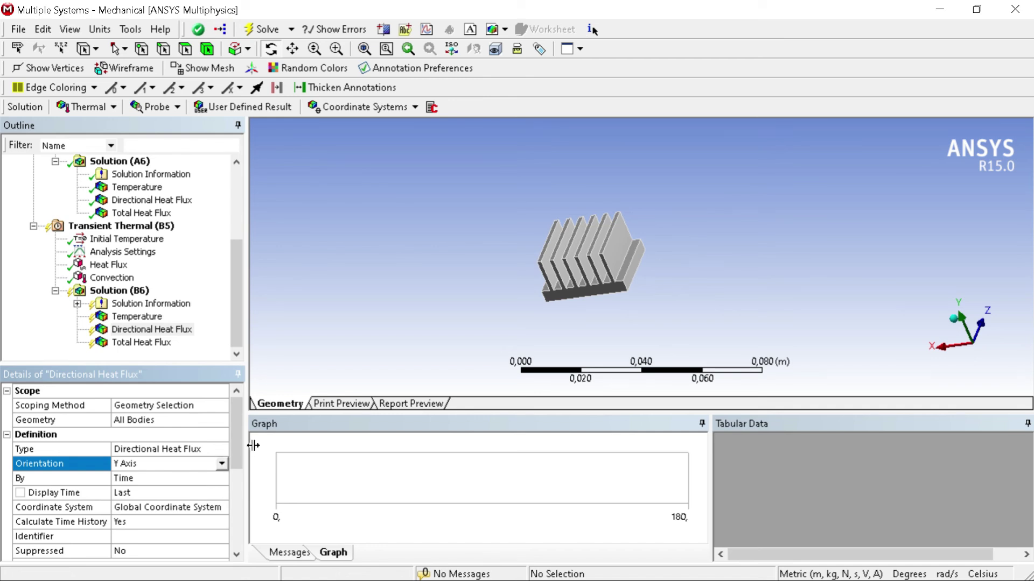
Solve the transient thermal analysis from its Solution (B6).
right_click(133, 294)
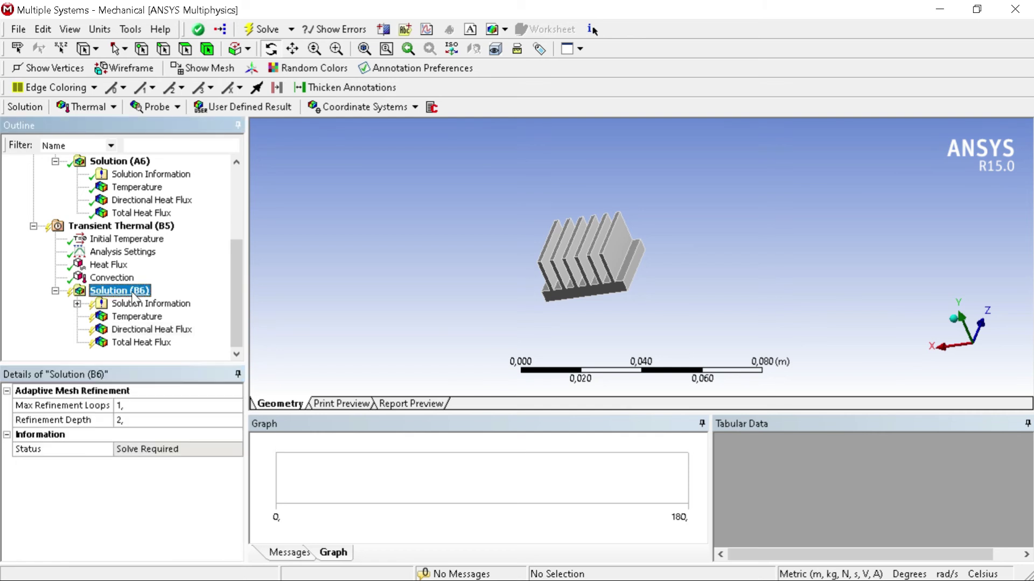
click(159, 326)
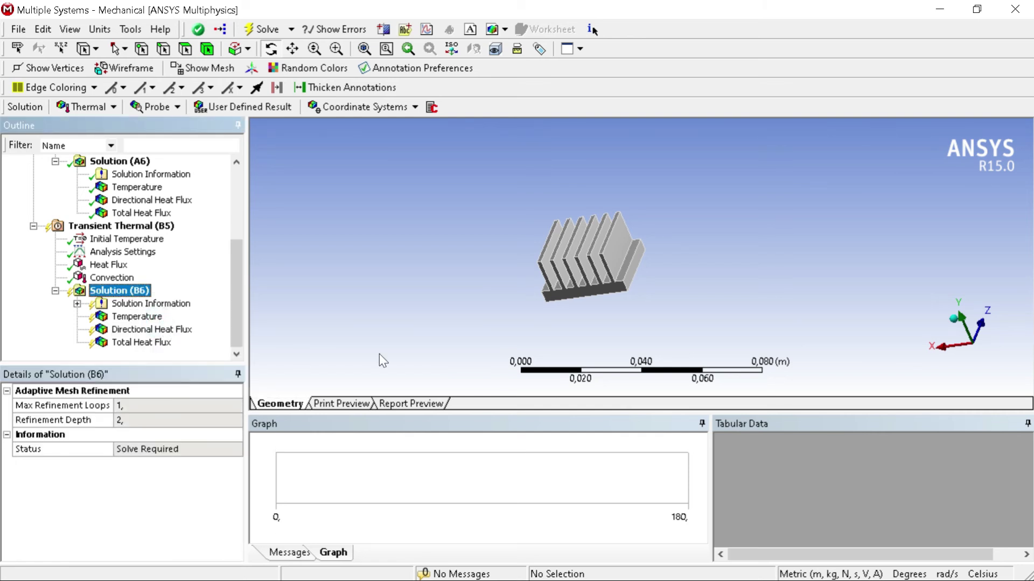
middle_drag(647, 217, 256, 246)
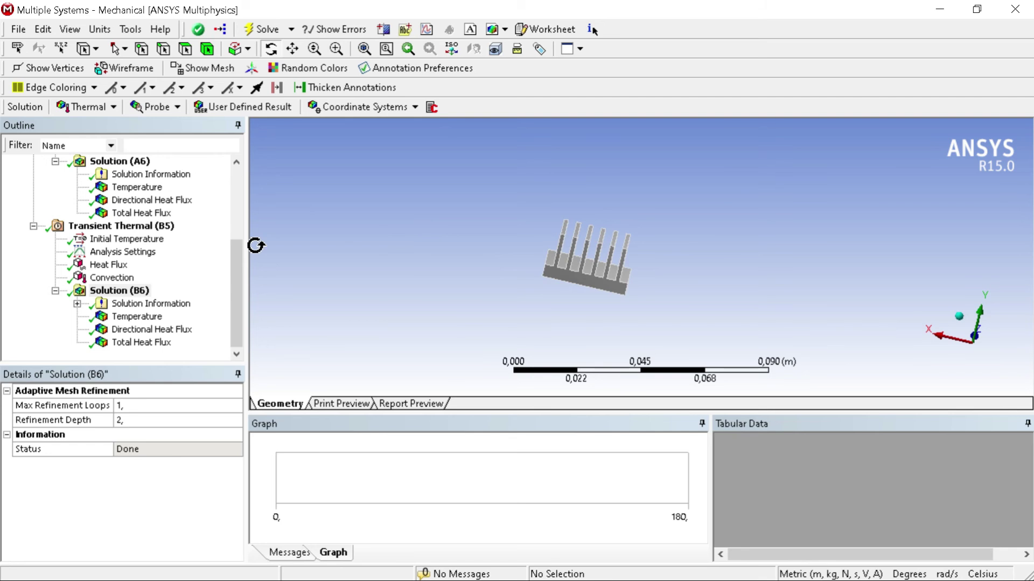
Display the transient Temperature result on the heat sink and play its time animation.
click(137, 317)
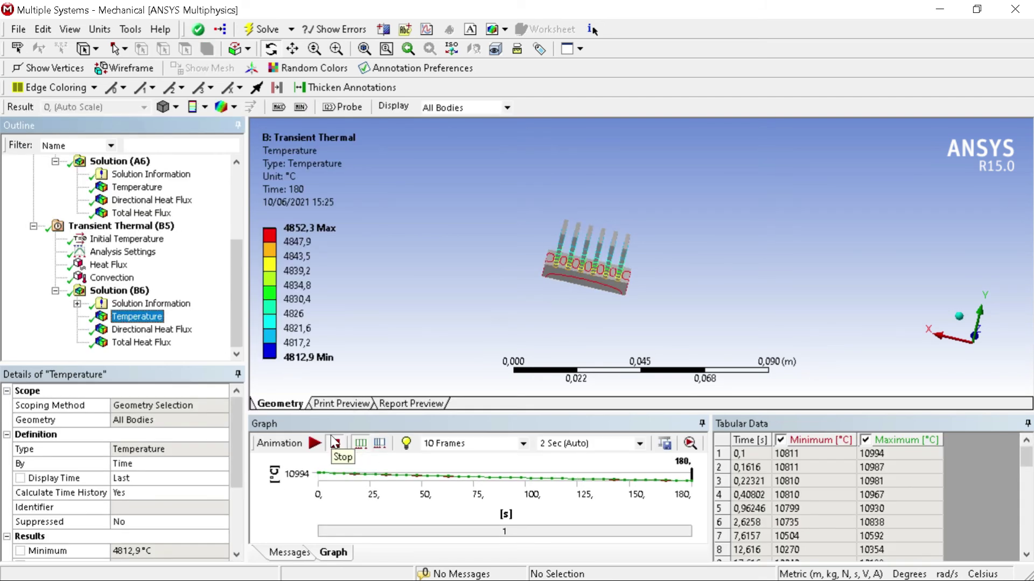
click(315, 444)
click(314, 443)
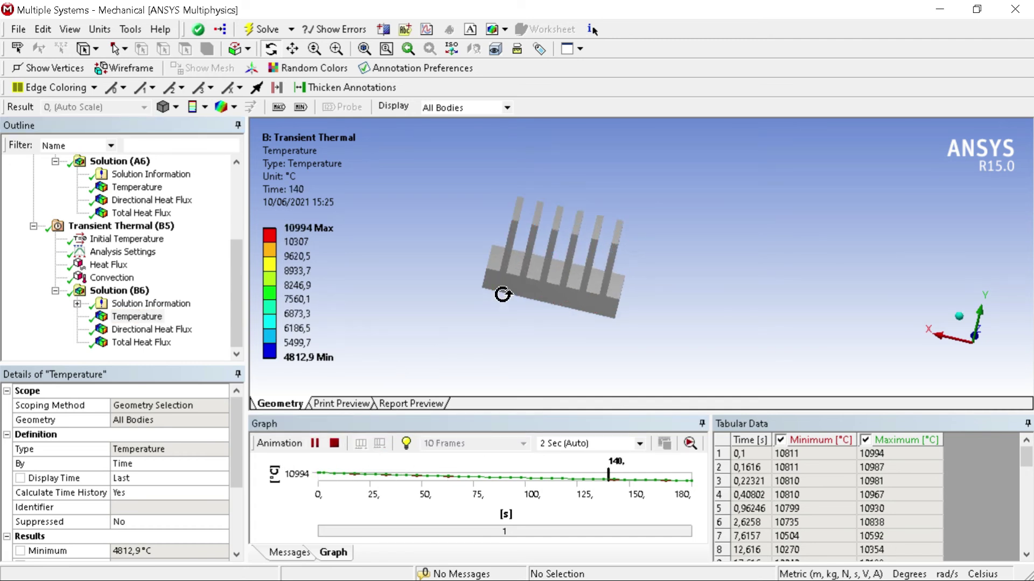
click(315, 443)
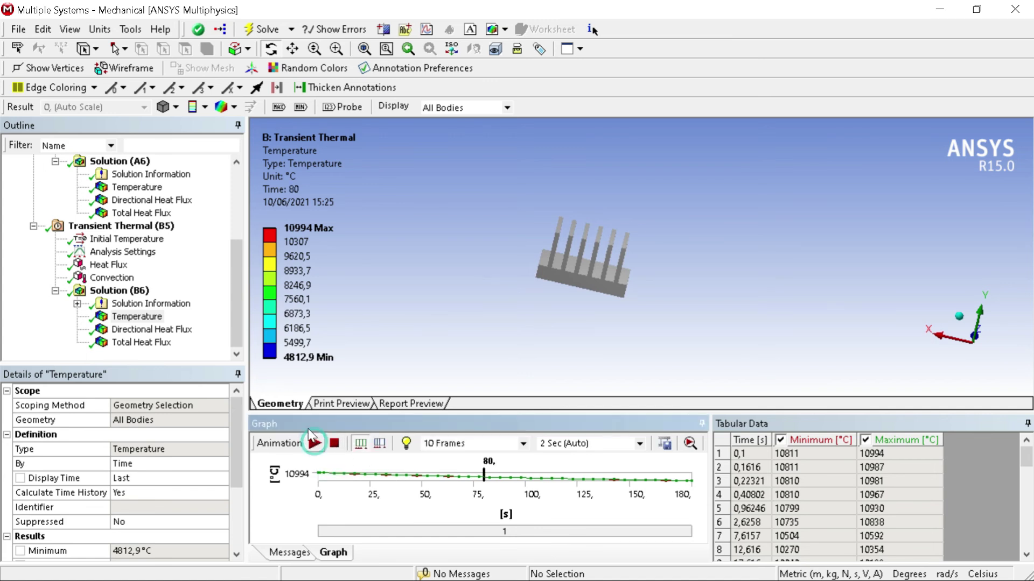
Switch the result display to Smooth Contours and replay the transient Temperature animation.
click(195, 107)
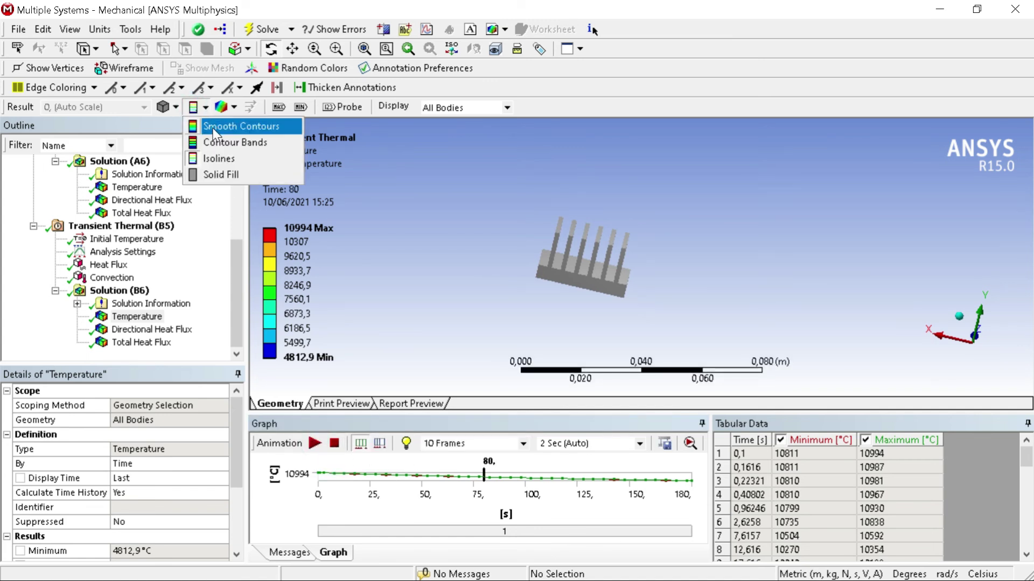
click(216, 129)
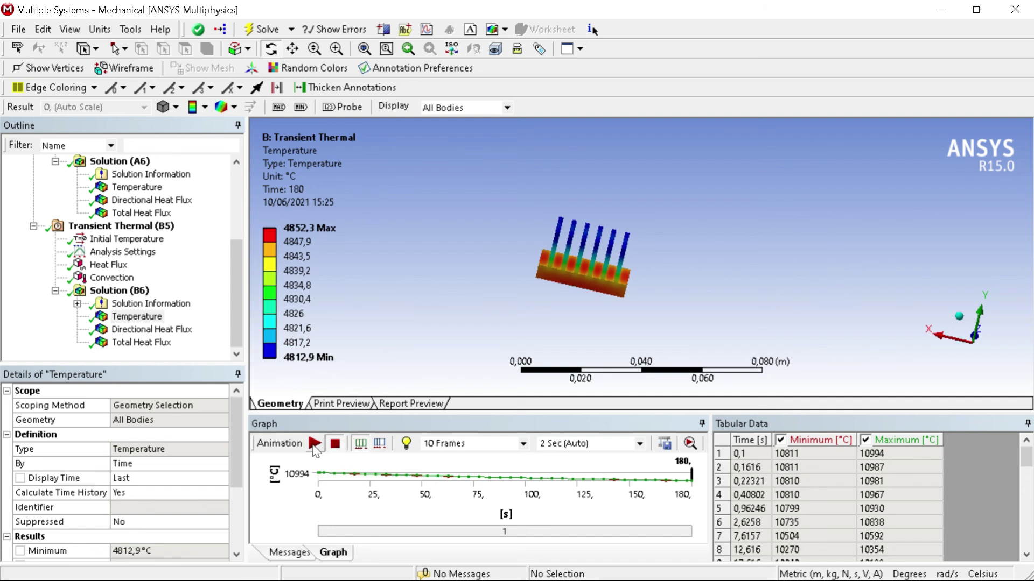
click(314, 443)
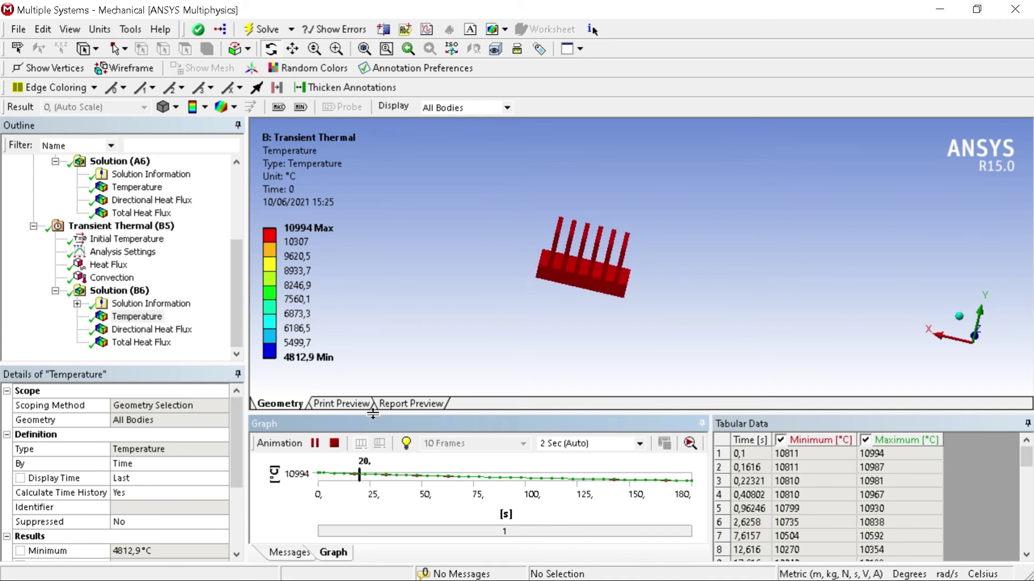
scroll(473, 300, up, 5)
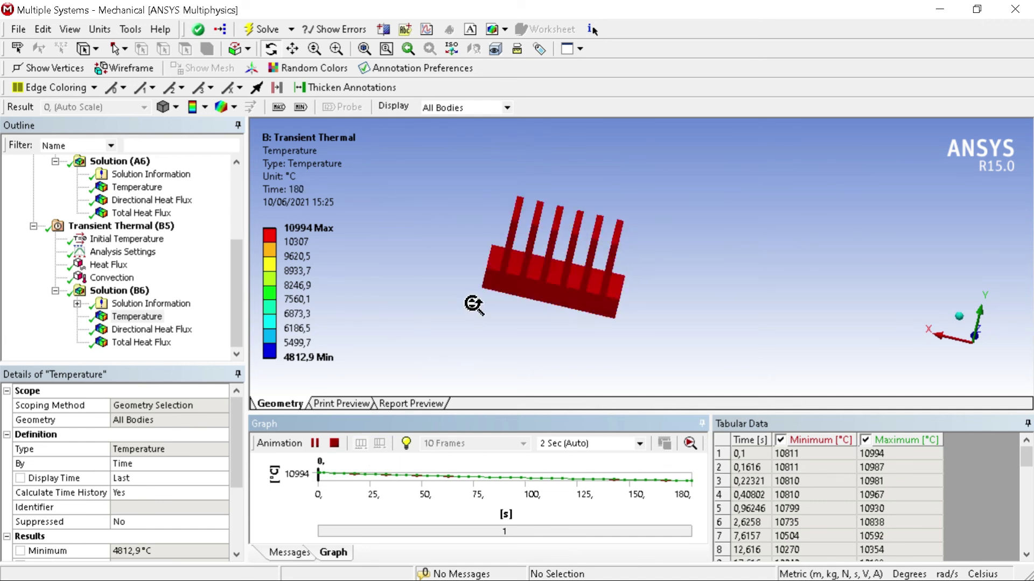
scroll(472, 303, down, 5)
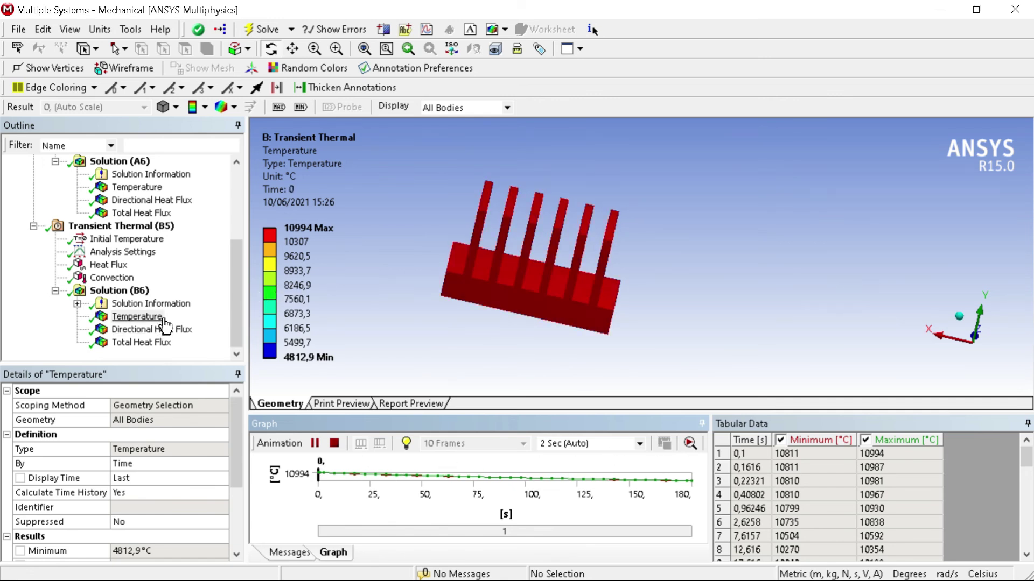
Animate the transient Directional Heat Flux result and examine it on the fins from several viewing angles.
click(152, 330)
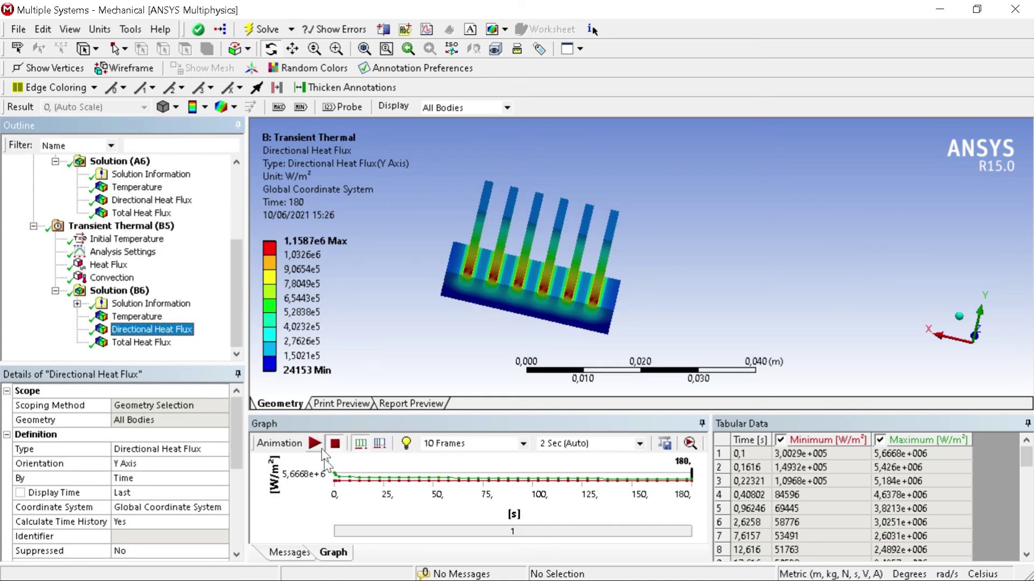
click(315, 443)
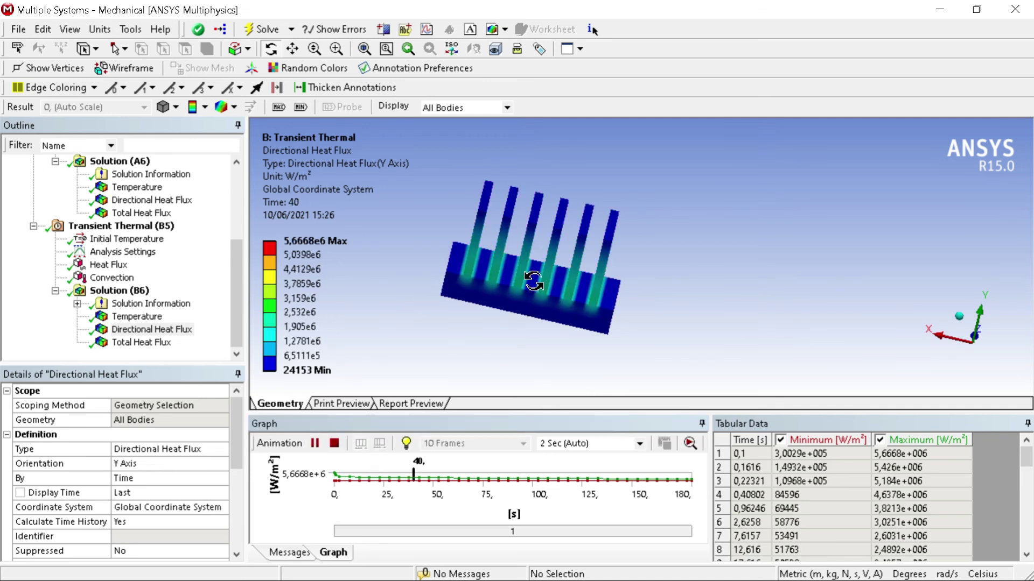
drag(558, 277, 555, 277)
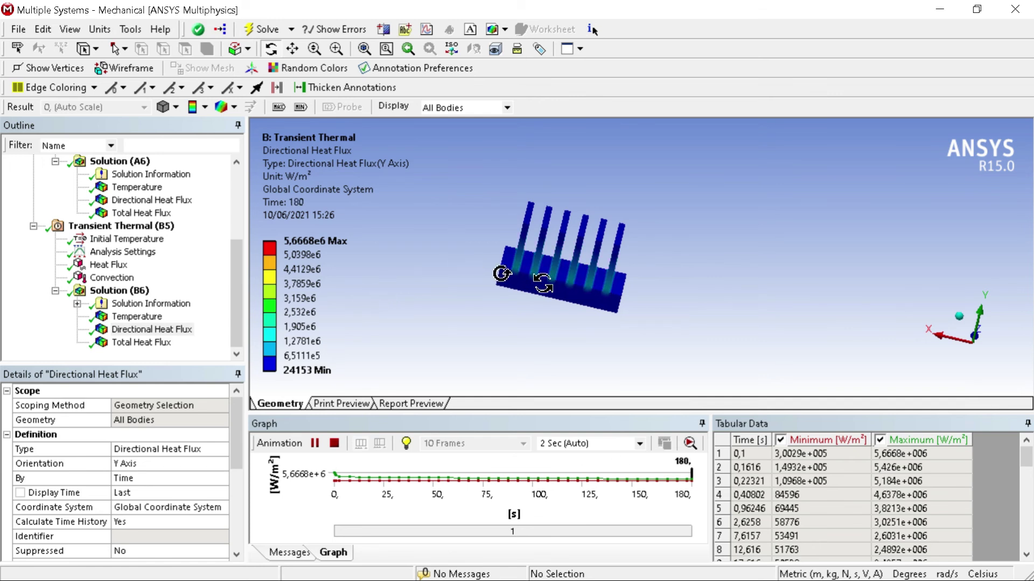
drag(563, 264, 589, 232)
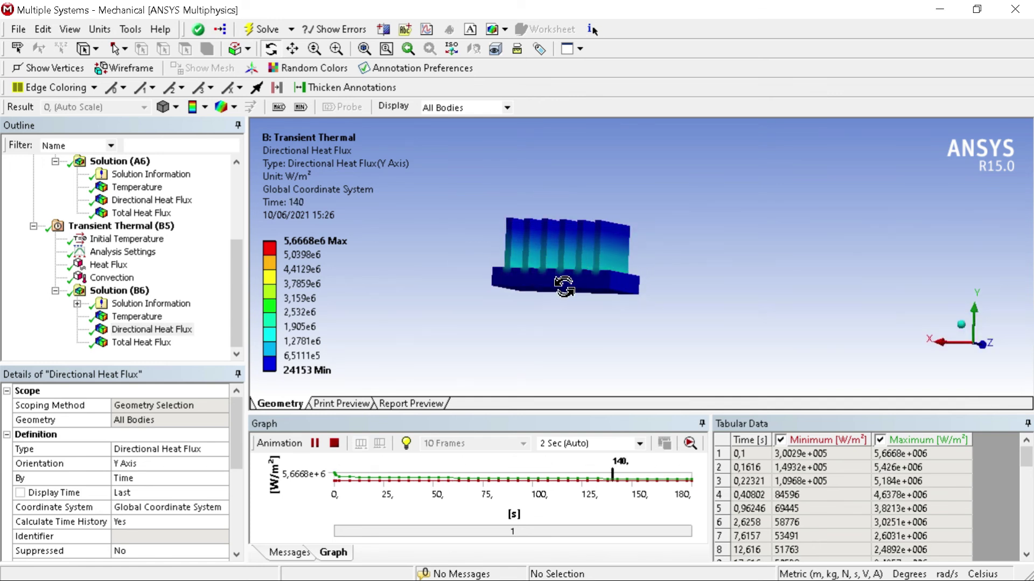
drag(549, 283, 545, 293)
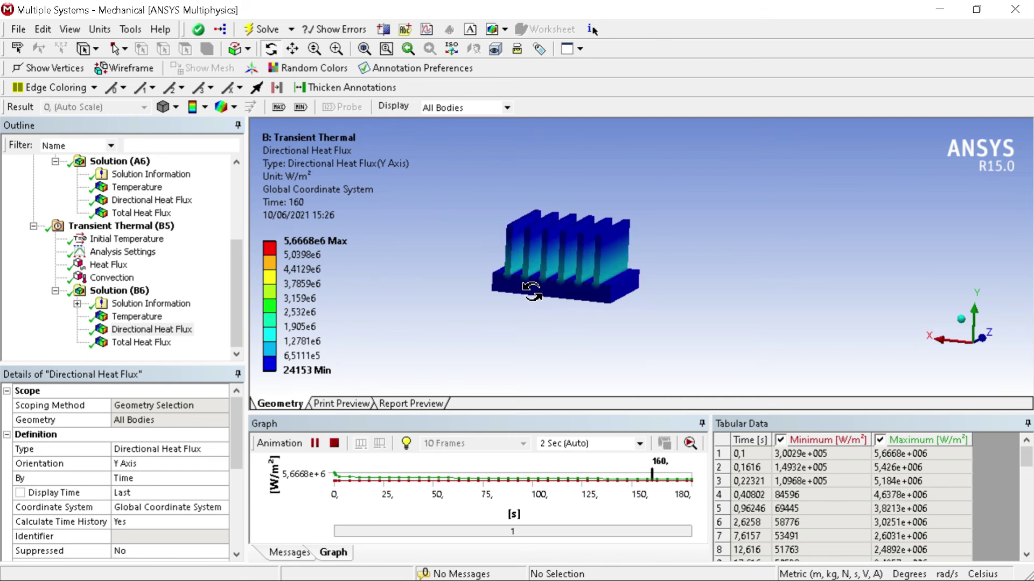
Display the transient Total Heat Flux result and play its time animation.
click(158, 349)
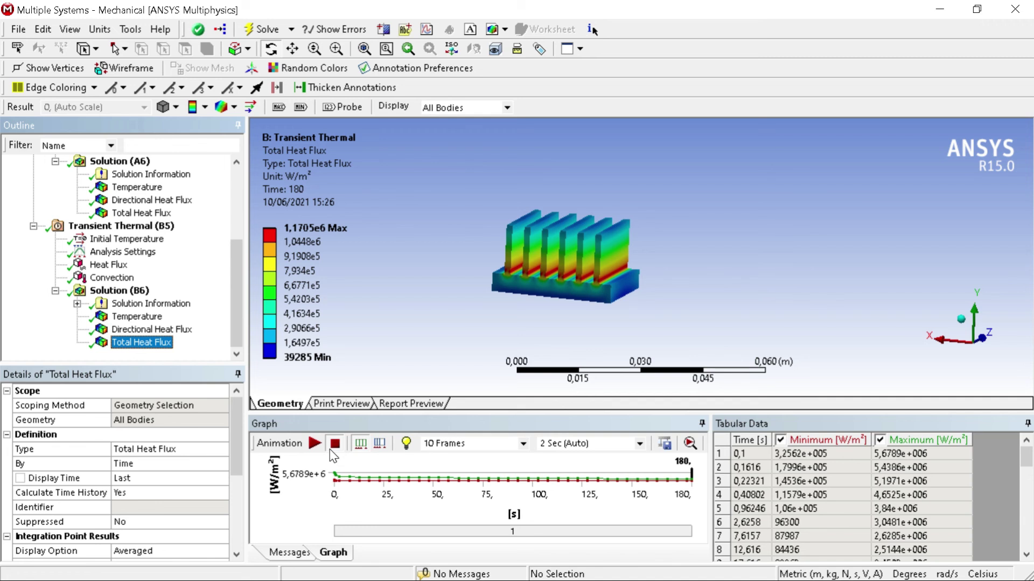
click(318, 442)
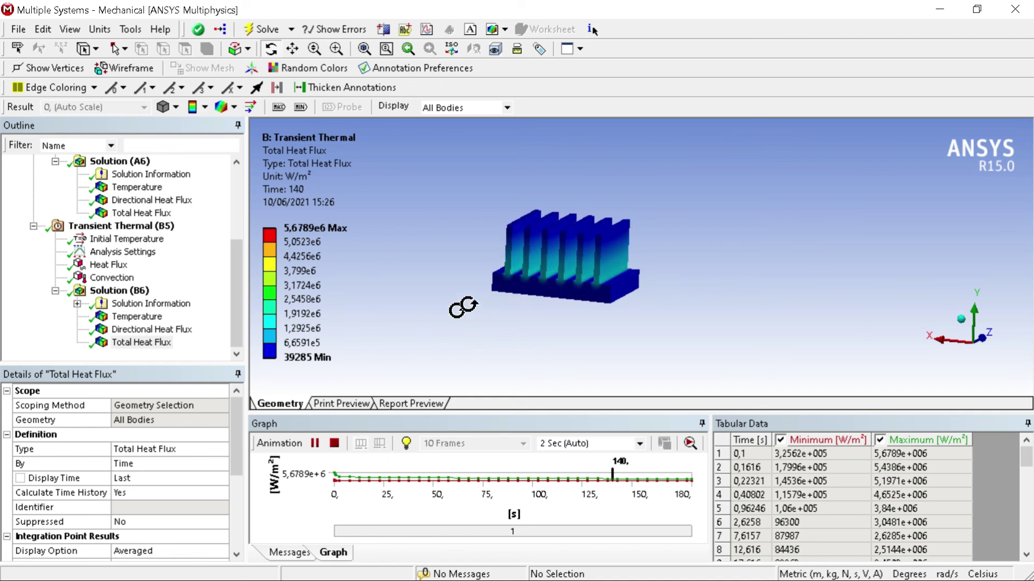
drag(464, 307, 517, 264)
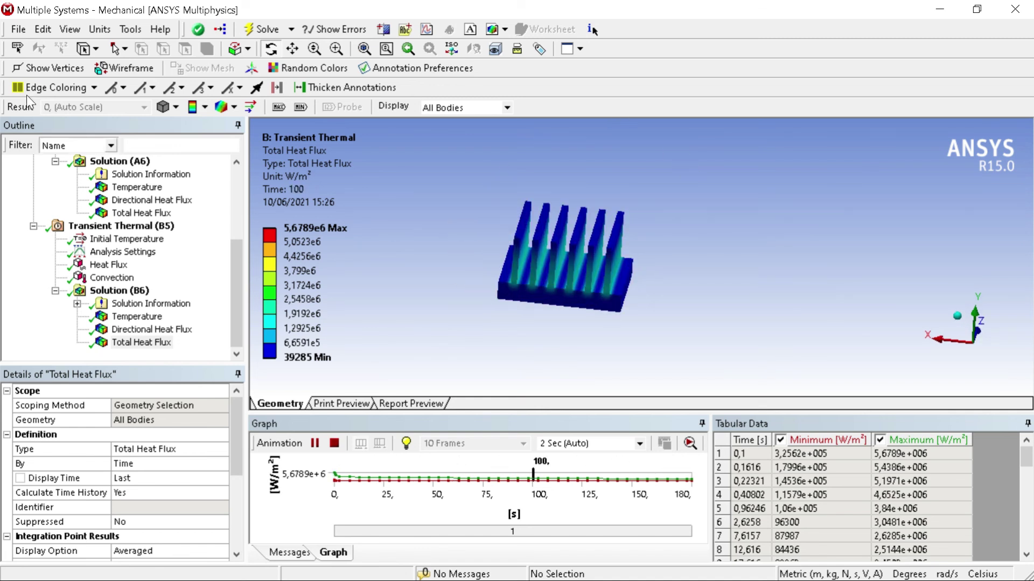
Close Mechanical to return to the Workbench project.
click(19, 29)
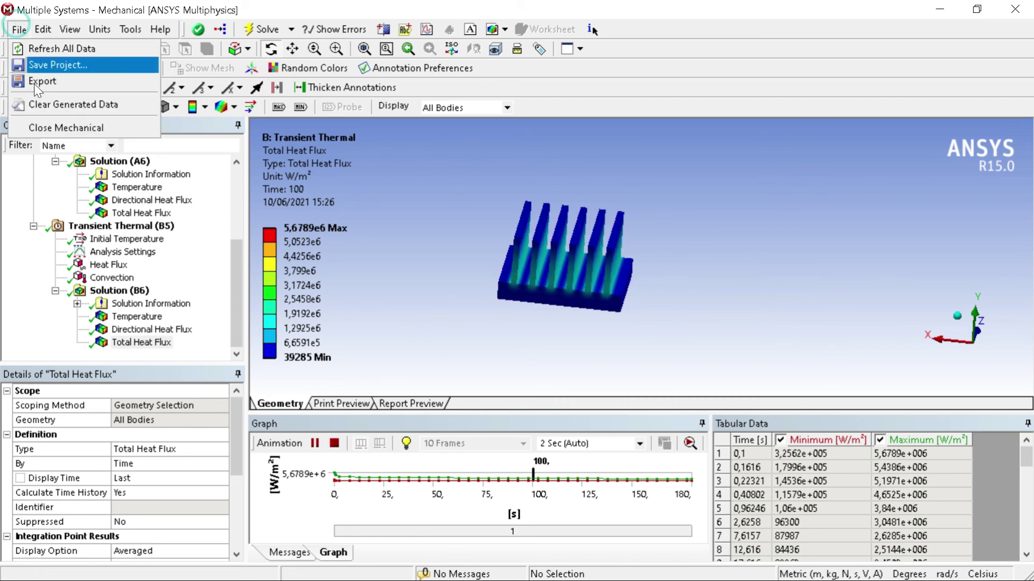
click(54, 129)
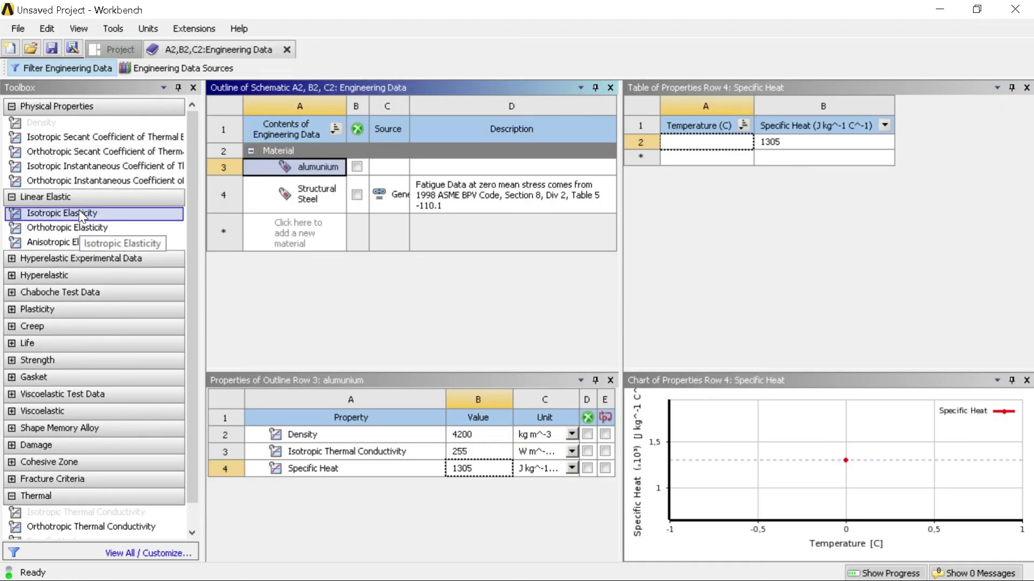
Add Isotropic Elasticity to the alumunium material with a Young's Modulus of 1,05E+11 Pa and a Poisson's Ratio of 0,3.
double_click(81, 214)
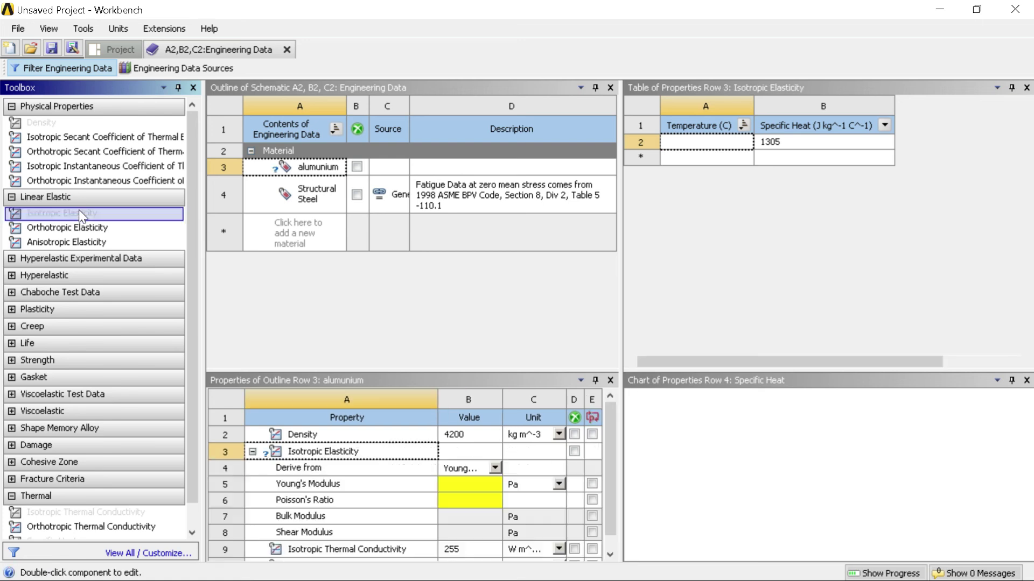
click(478, 483)
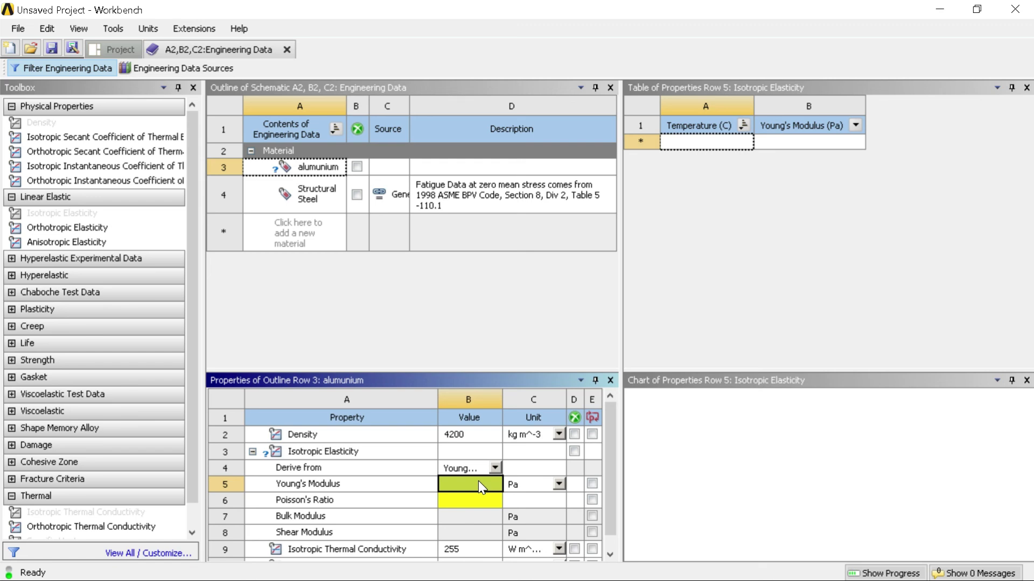
text(1)
text(10)
key(Return)
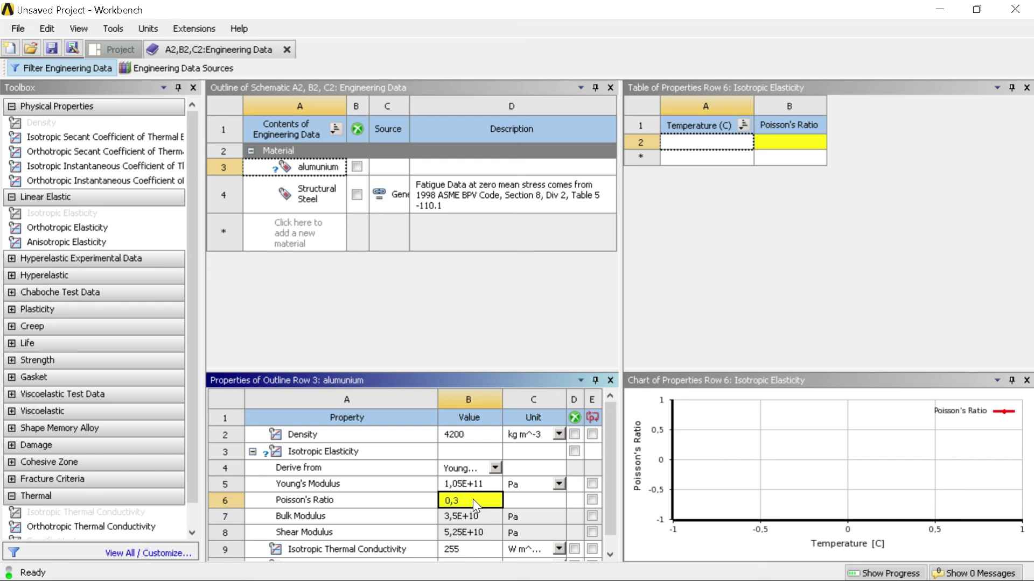
key(Return)
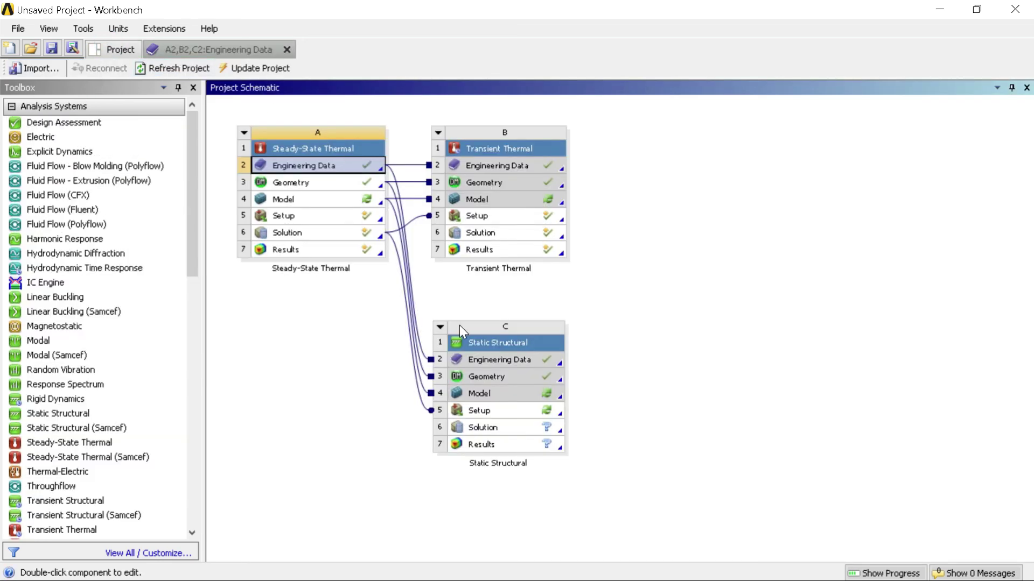
Reopen the shared Model of the Steady-State Thermal system in Mechanical.
double_click(330, 198)
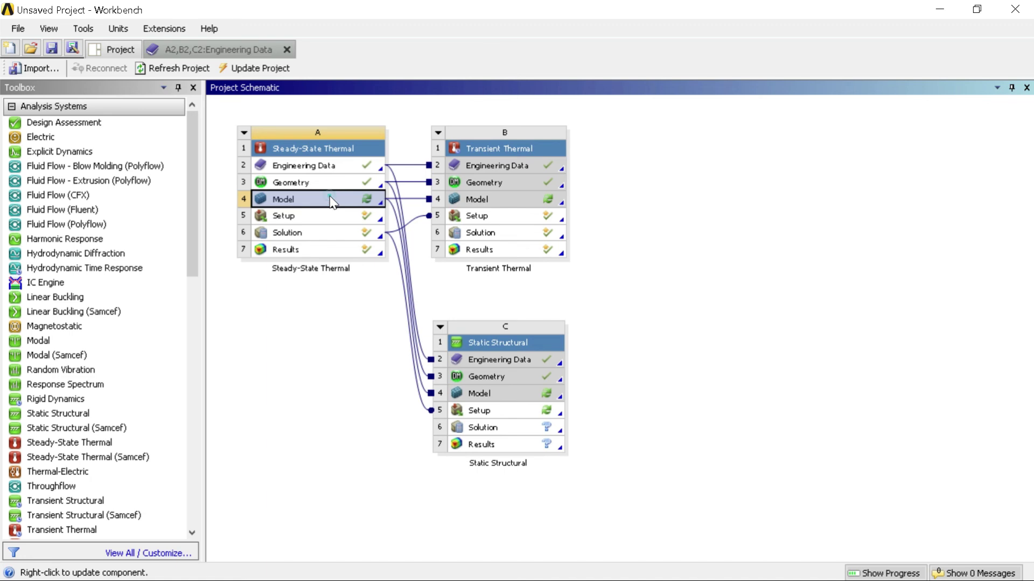
click(561, 335)
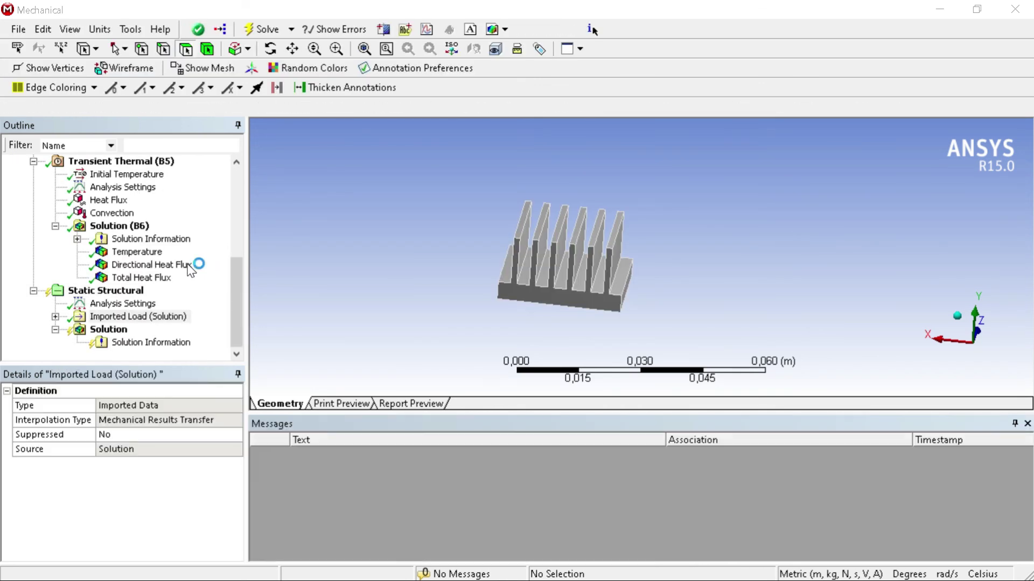
drag(498, 230, 558, 229)
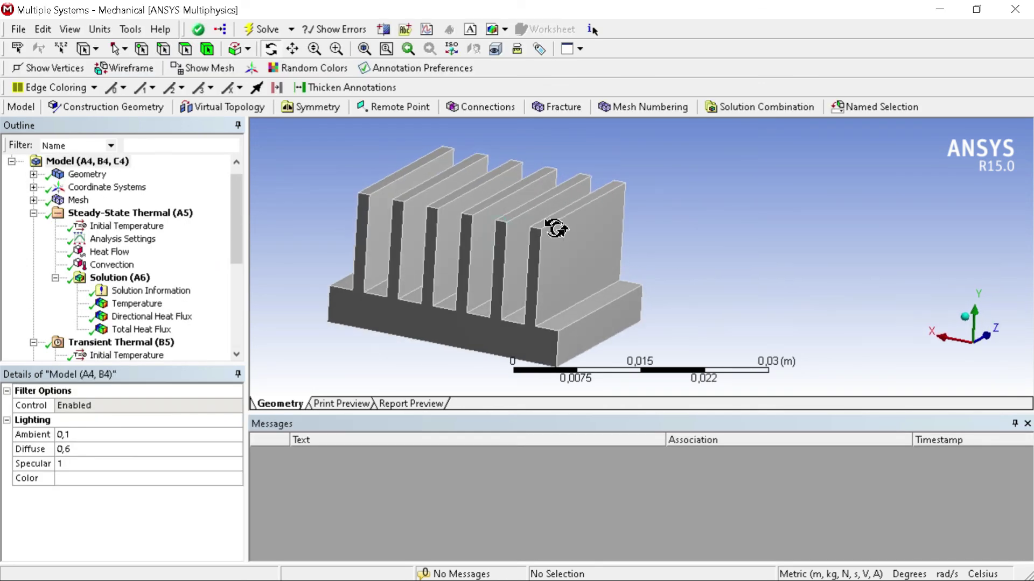
Insert a Fixed Support under Static Structural (C5).
scroll(153, 296, down, 2)
scroll(157, 353, down, 3)
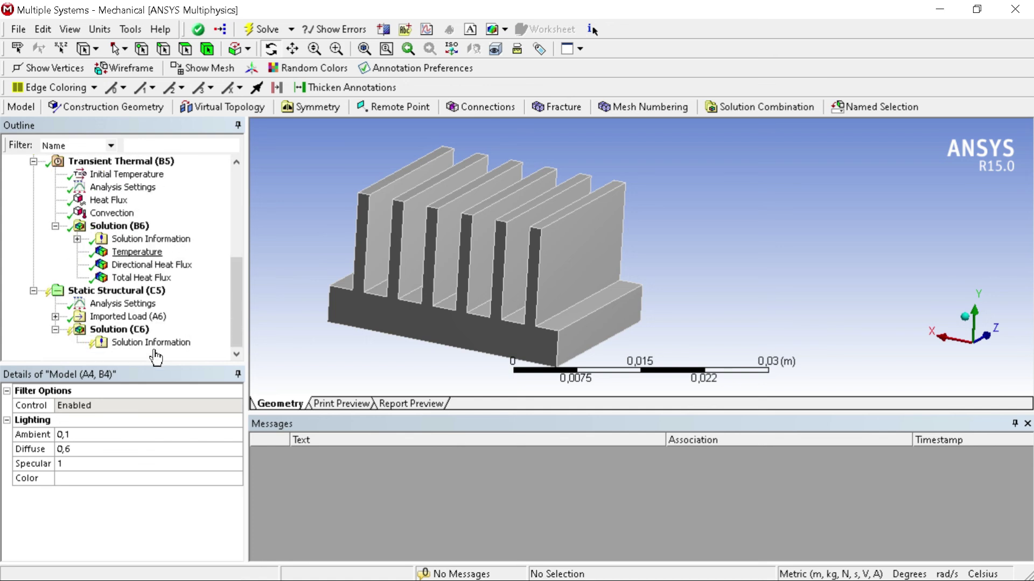
click(115, 294)
right_click(113, 291)
mouse_move(145, 303)
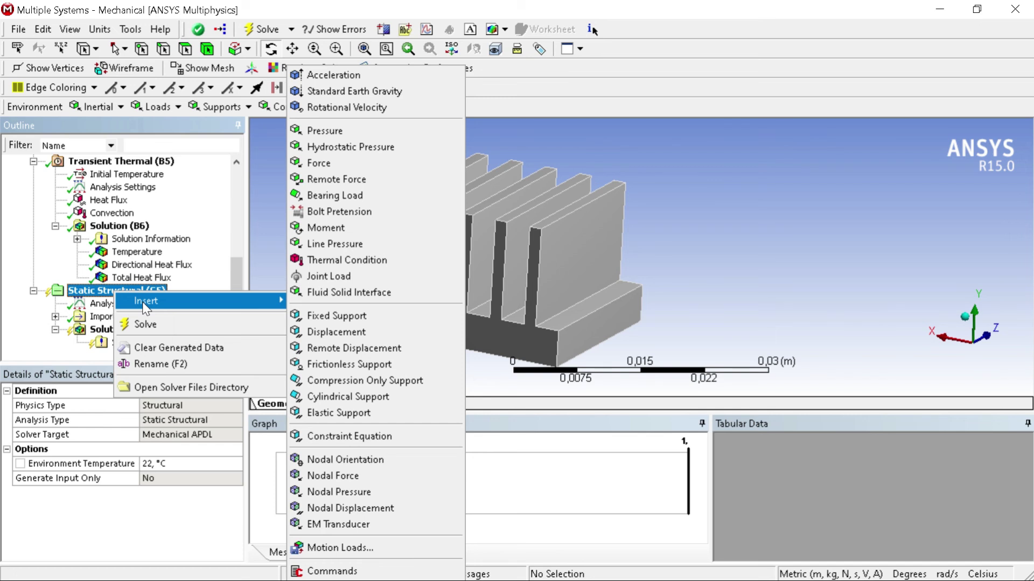
click(319, 315)
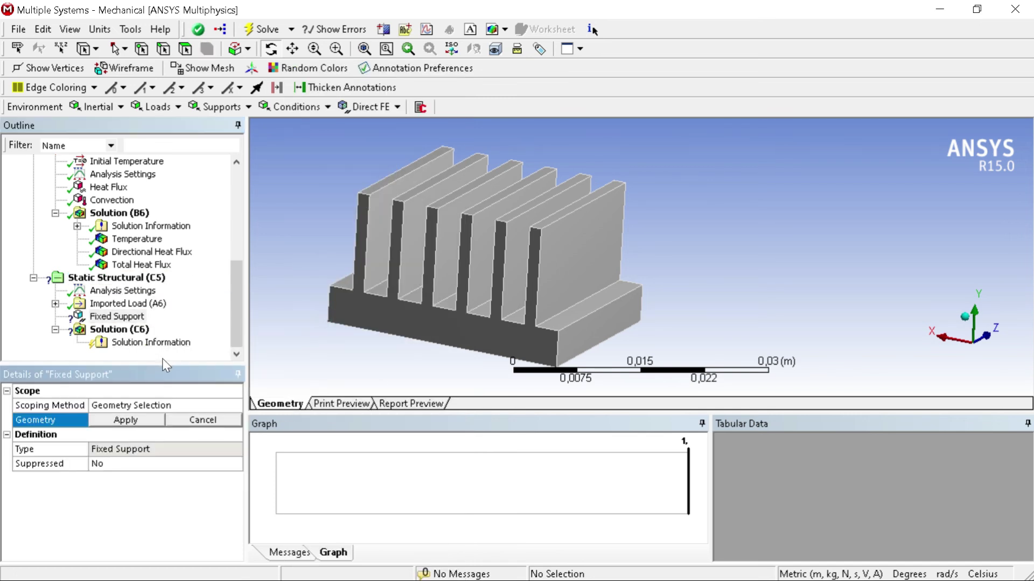
Scope the Fixed Support to the flat underside face of the heat sink's base.
middle_drag(466, 247, 517, 238)
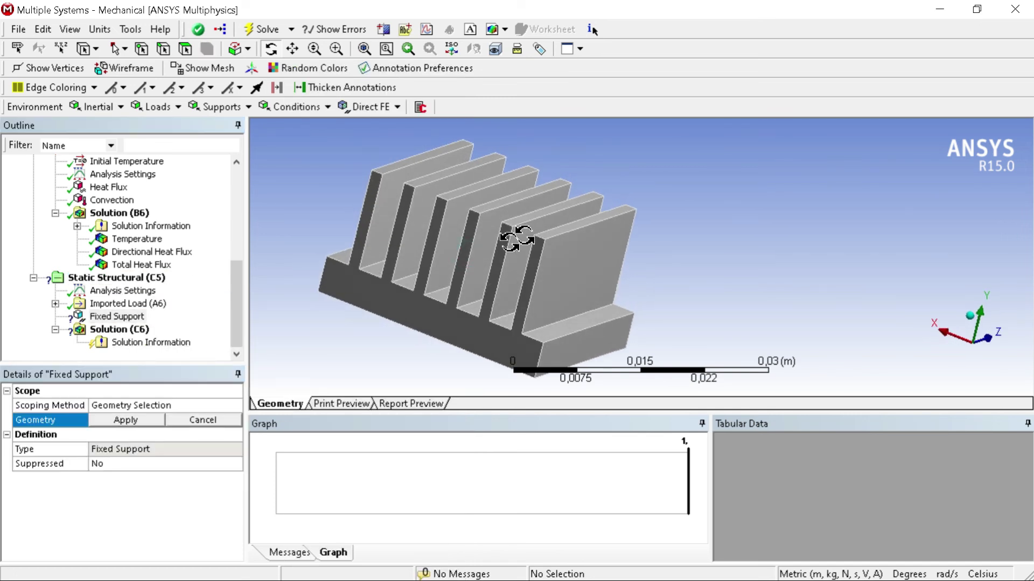
drag(438, 235, 605, 237)
click(184, 48)
click(429, 273)
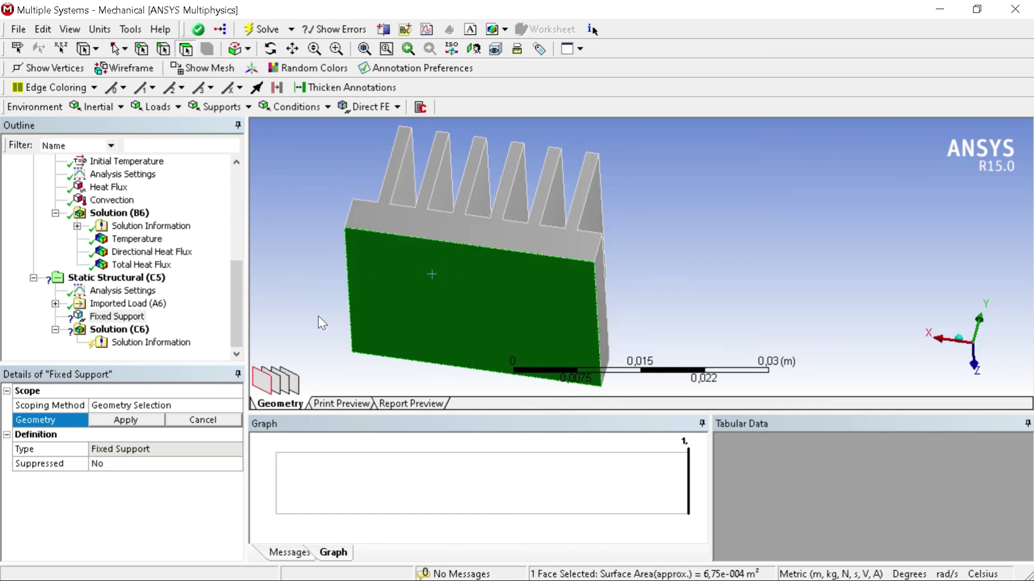
click(127, 420)
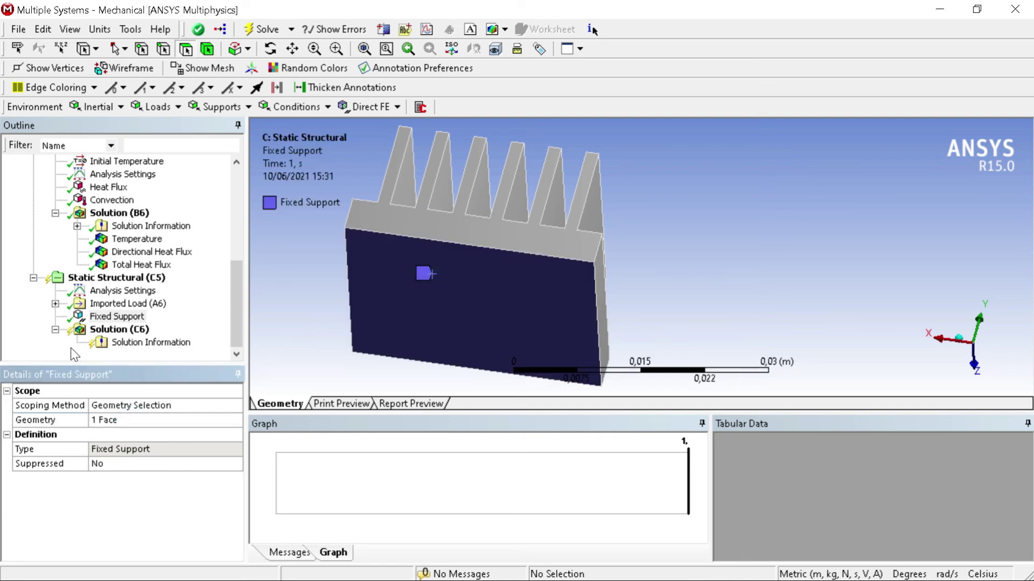
Insert a Total Deformation result under Solution (C6) of the Static Structural analysis.
click(116, 331)
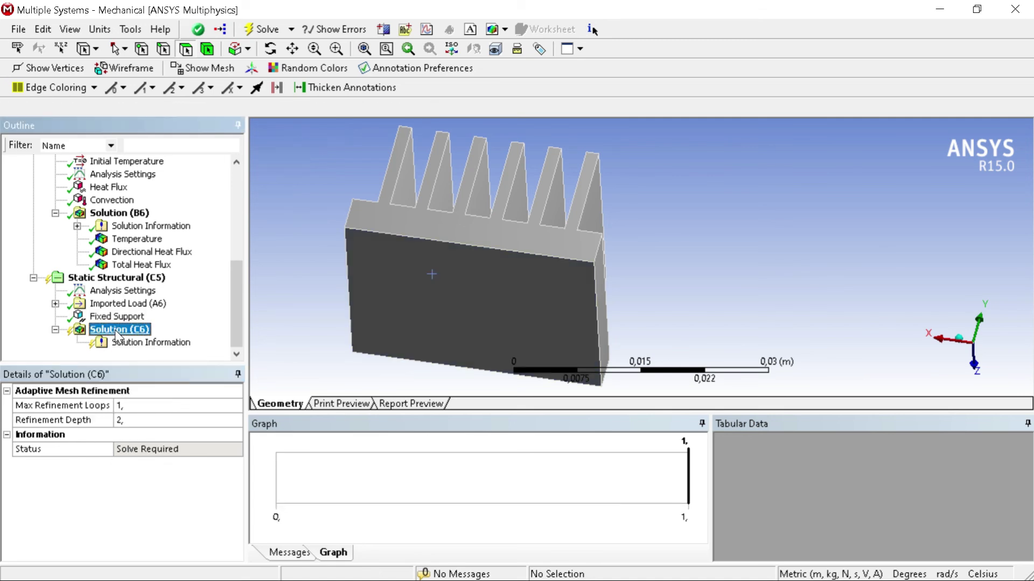
right_click(120, 330)
mouse_move(153, 342)
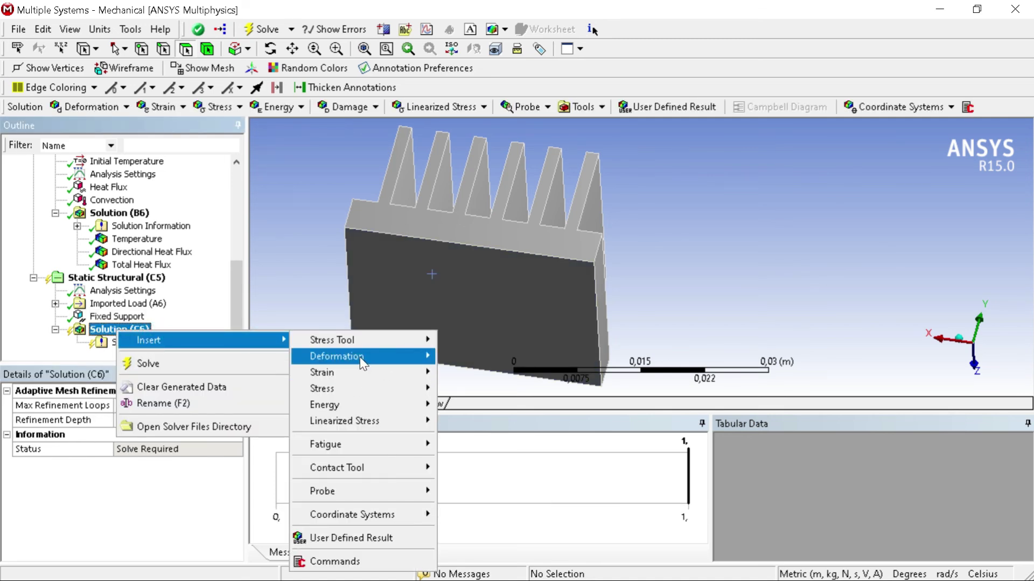
mouse_move(406, 358)
click(499, 357)
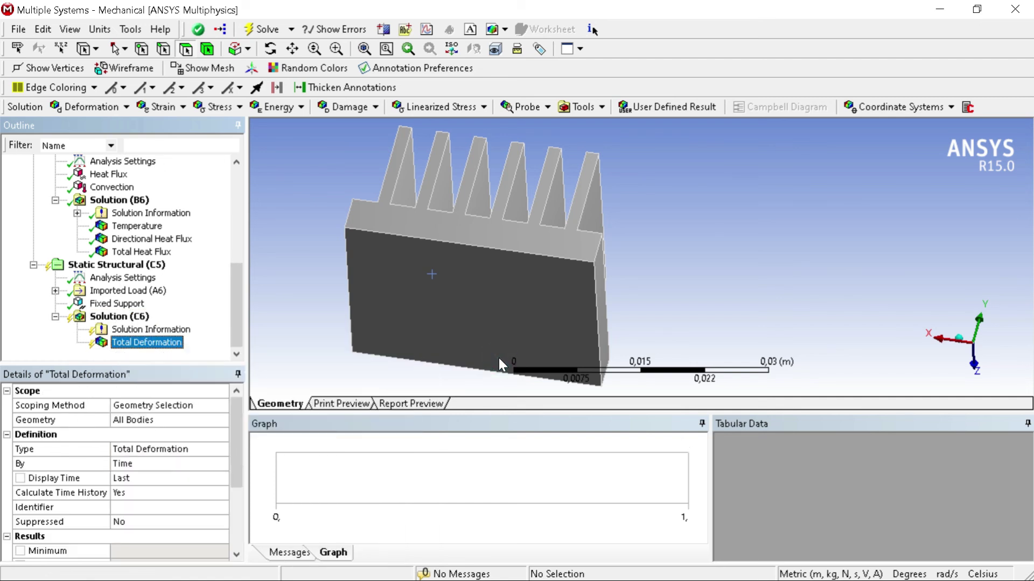
Add an Equivalent (von-Mises) stress result under Solution (C6) and solve the Static Structural analysis.
click(133, 321)
right_click(133, 321)
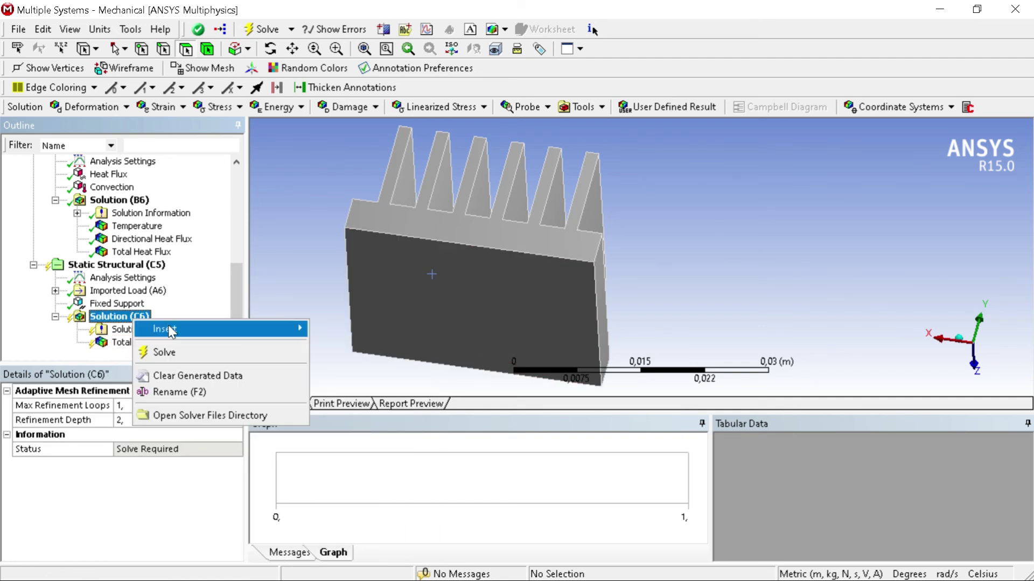
mouse_move(171, 331)
mouse_move(345, 378)
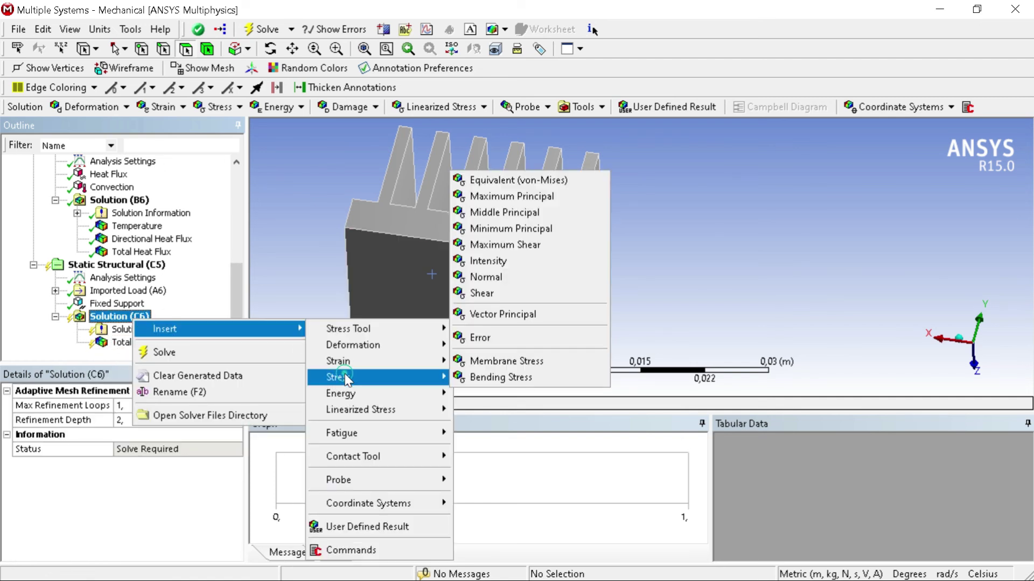
click(480, 182)
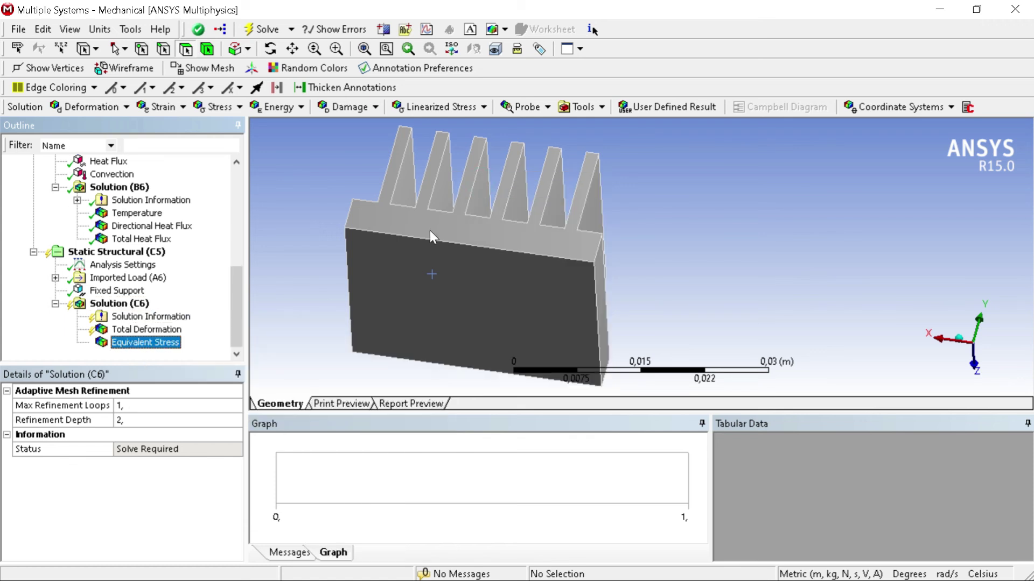
right_click(125, 304)
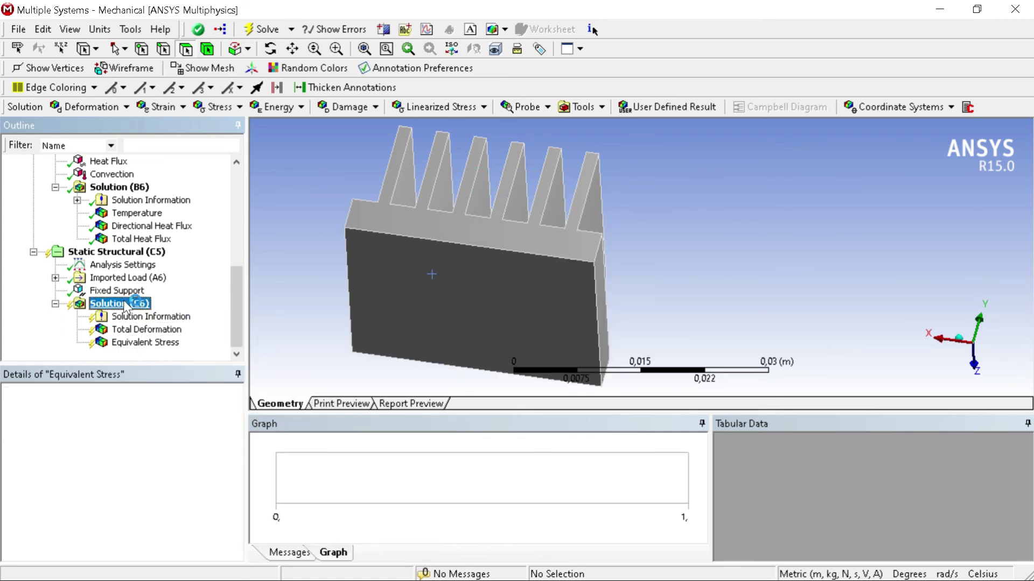
click(164, 335)
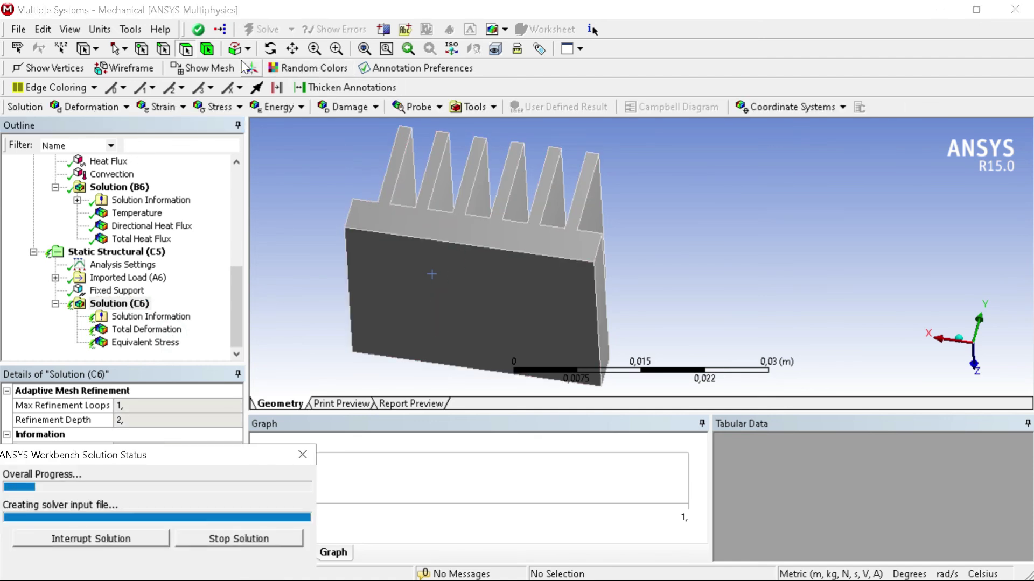
Display the Total Deformation result of the Static Structural analysis, play its animation and inspect the heat sink from several angles.
click(271, 49)
drag(538, 200, 370, 371)
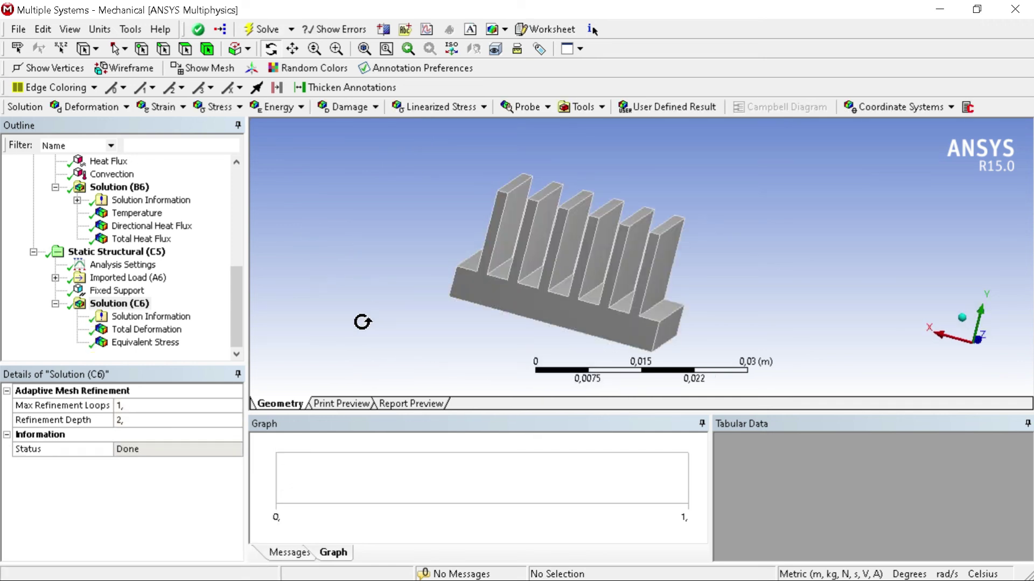
scroll(420, 291, down, 2)
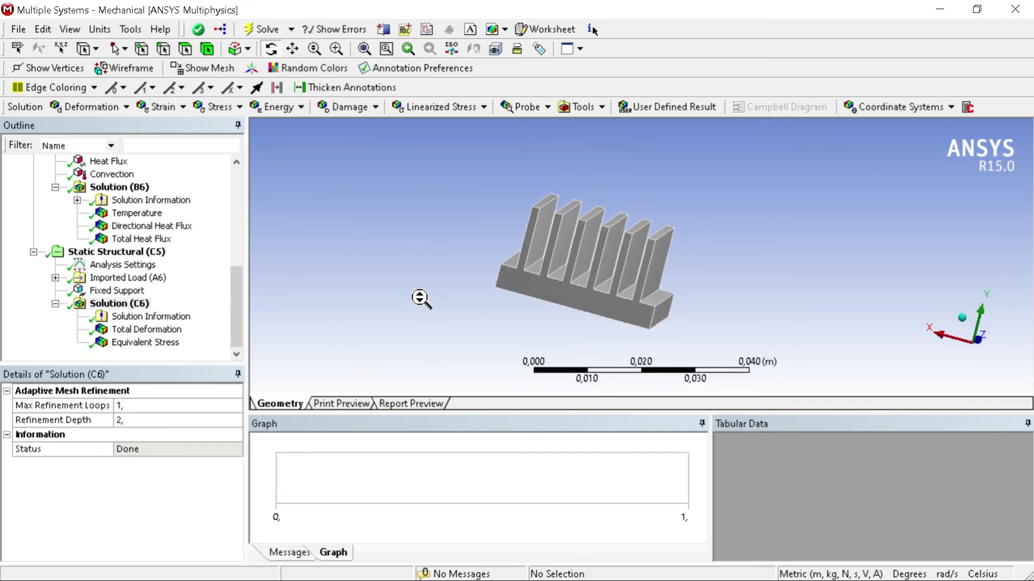
click(153, 331)
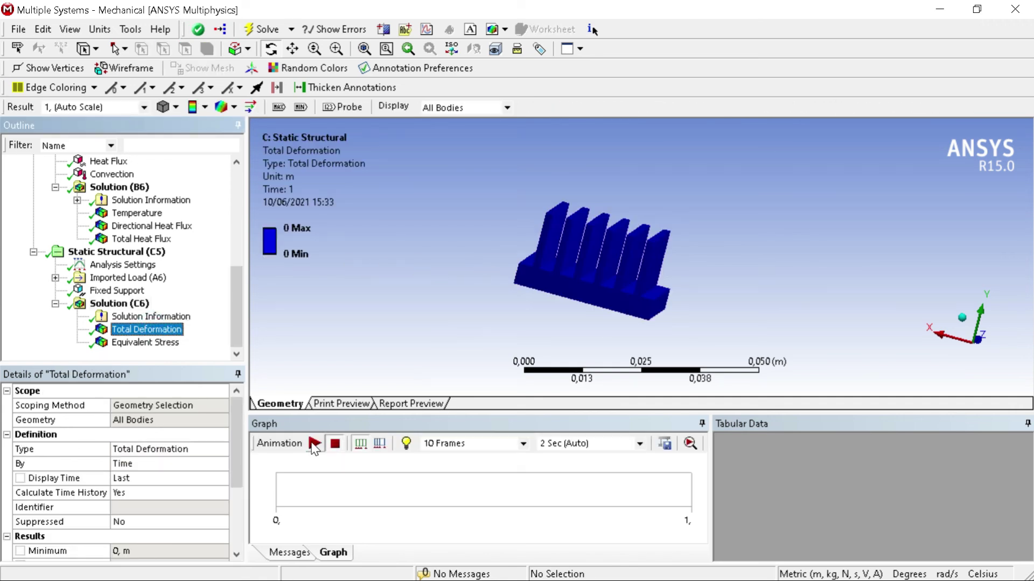
click(314, 444)
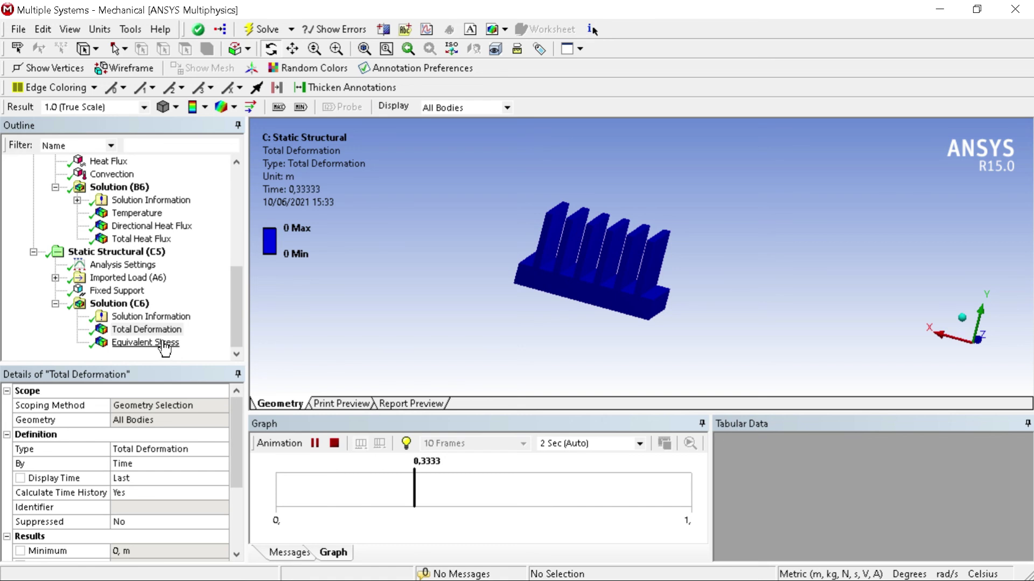
drag(581, 295, 573, 291)
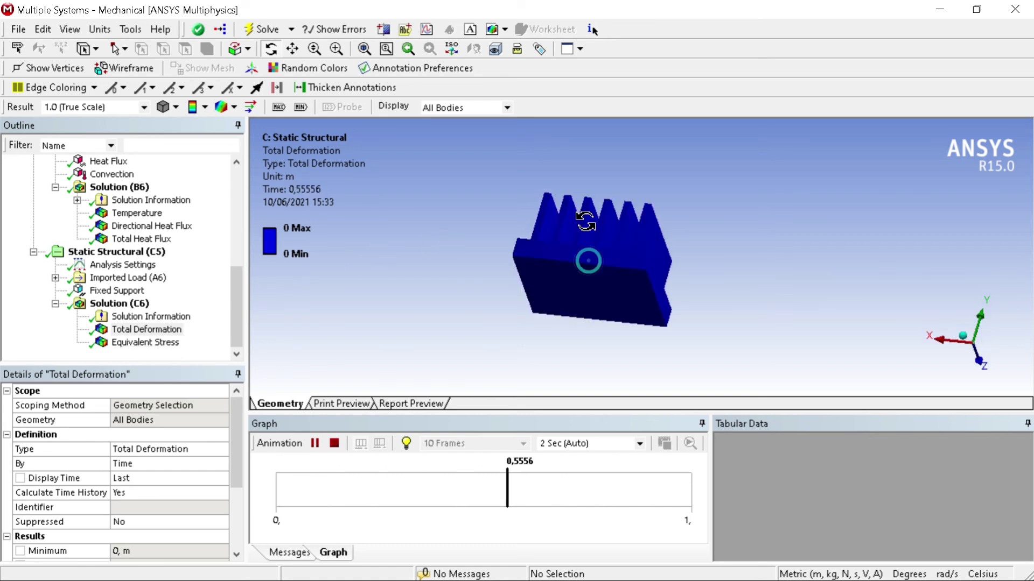
Display the Equivalent Stress result, play its animation and inspect the heat sink from the side.
click(143, 343)
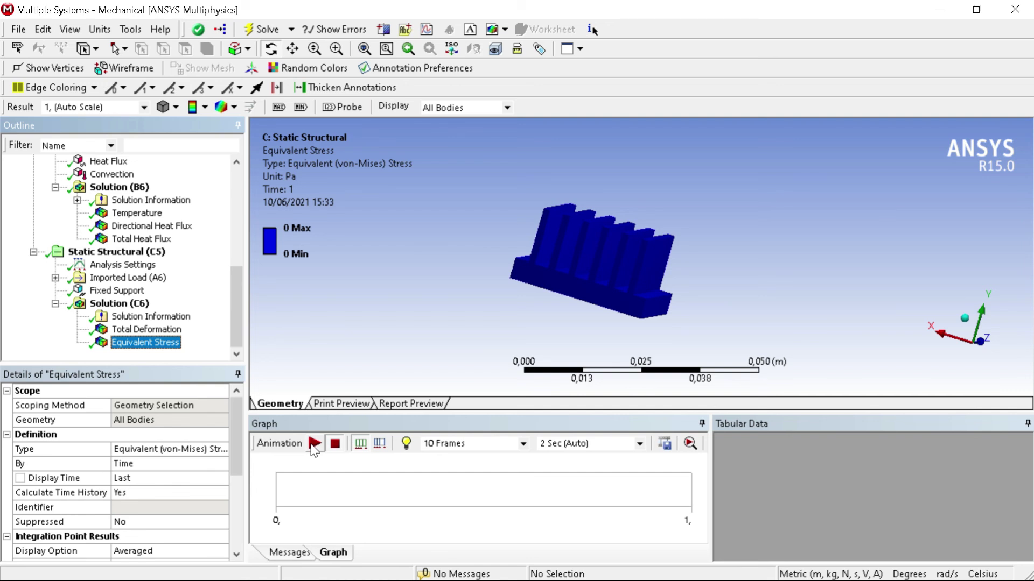
click(314, 444)
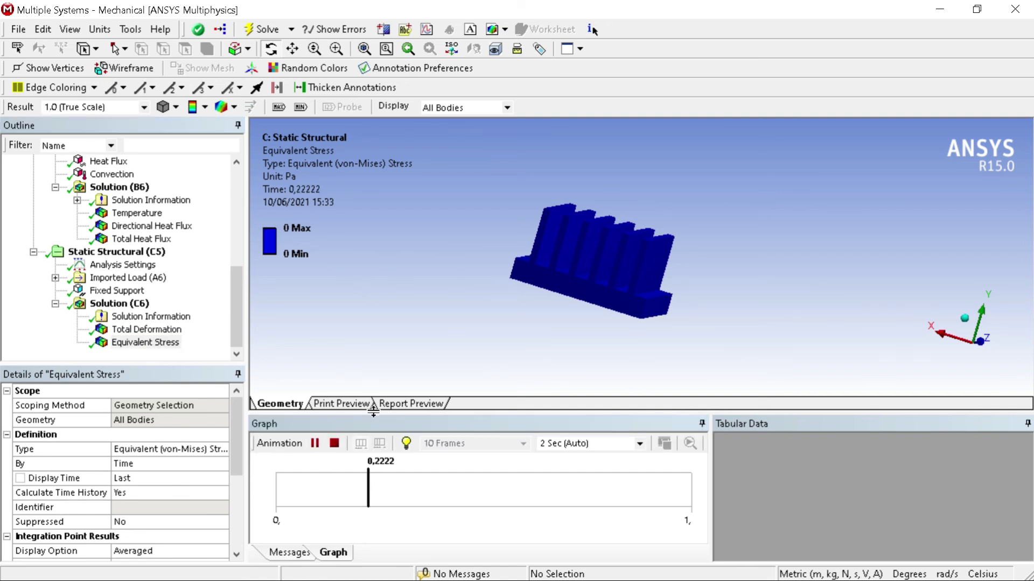
drag(553, 248, 364, 280)
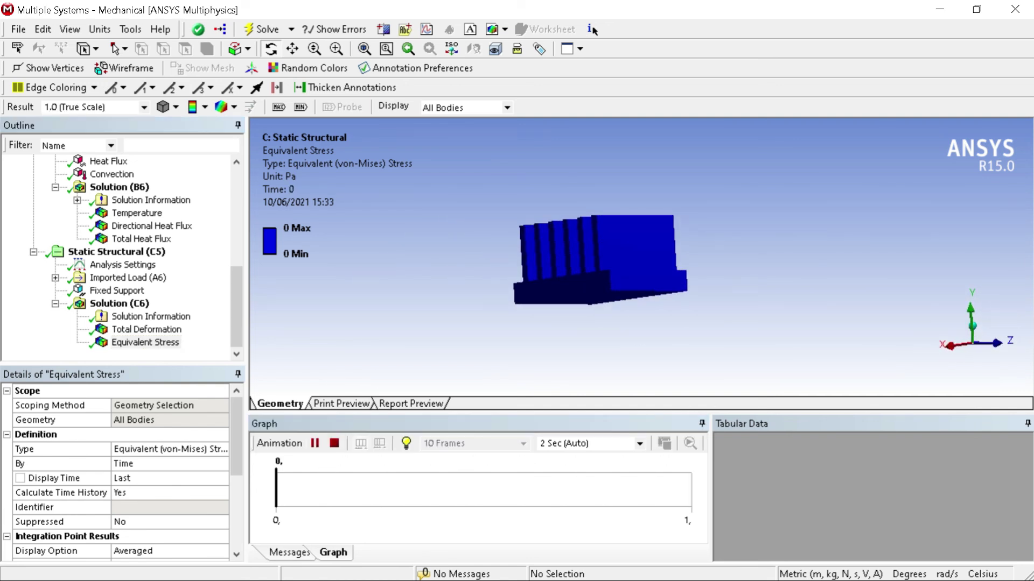